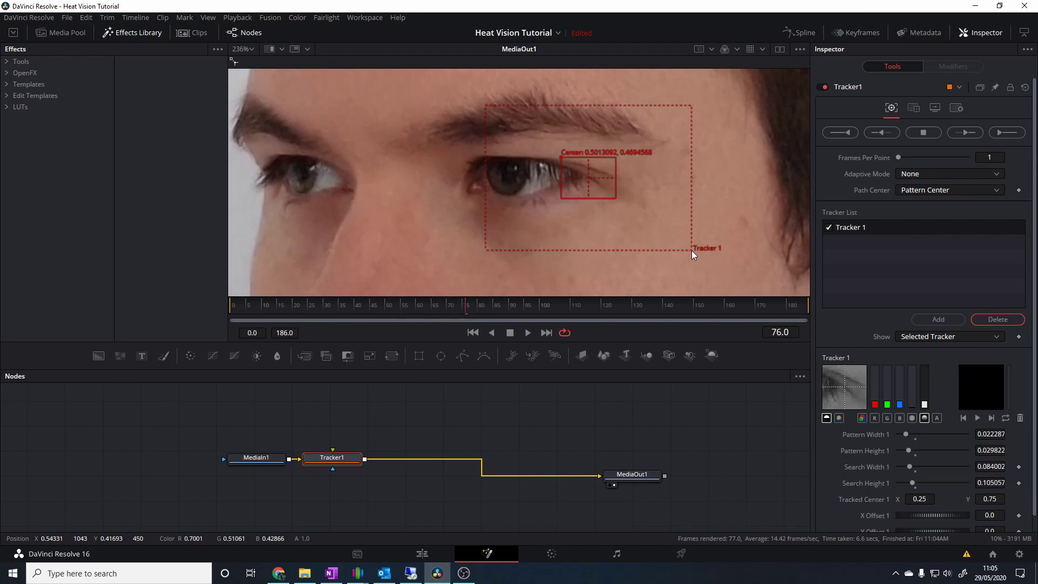
Step: Track the right-hand eye's outer corner forward from frame 76 to the clip's end, and return to frame 76
{"action": "left_click", "coordinate": [966, 135]}
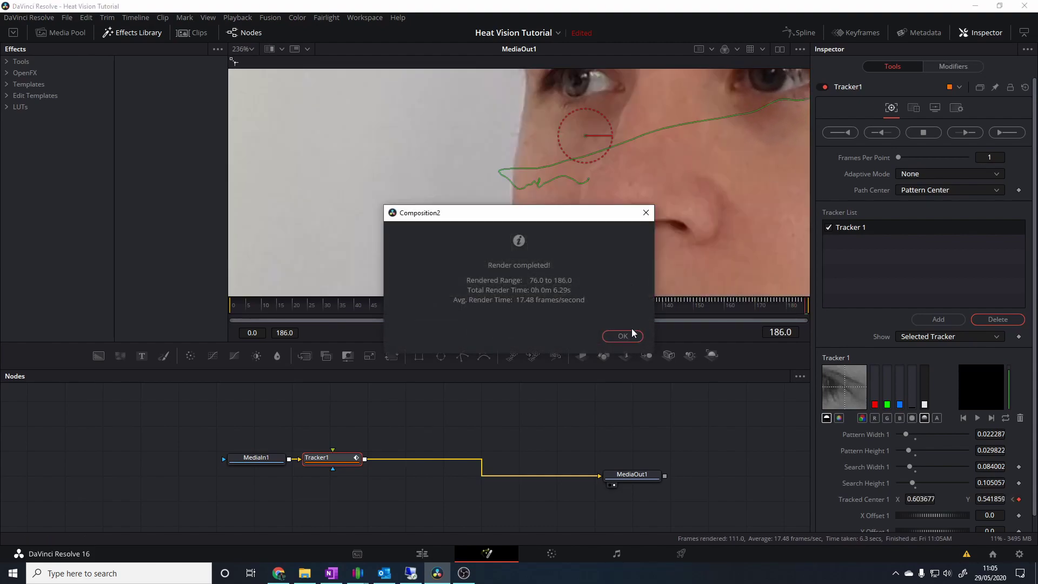
{"action": "left_click", "coordinate": [633, 333]}
{"action": "left_click_drag", "start_coordinate": [749, 180], "coordinate": [566, 241]}
{"action": "scroll", "coordinate": [654, 215], "scroll_direction": "down", "scroll_amount": 2}
{"action": "left_click", "coordinate": [560, 306]}
{"action": "left_click_drag", "start_coordinate": [559, 300], "coordinate": [468, 303]}
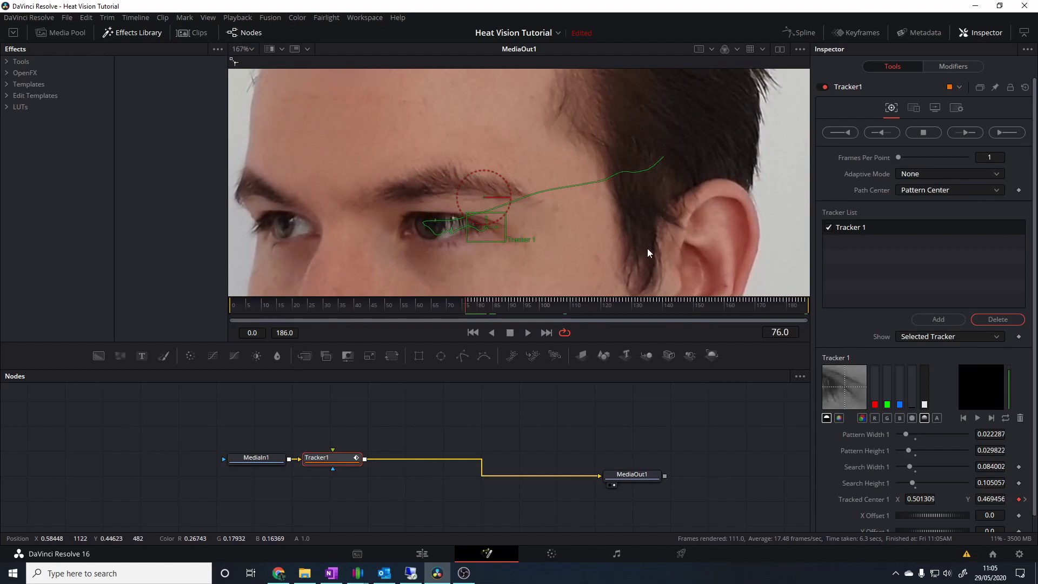
Step: Track the same eye corner in reverse from frame 76 back to frame 0
{"action": "left_click_drag", "start_coordinate": [645, 253], "coordinate": [675, 241]}
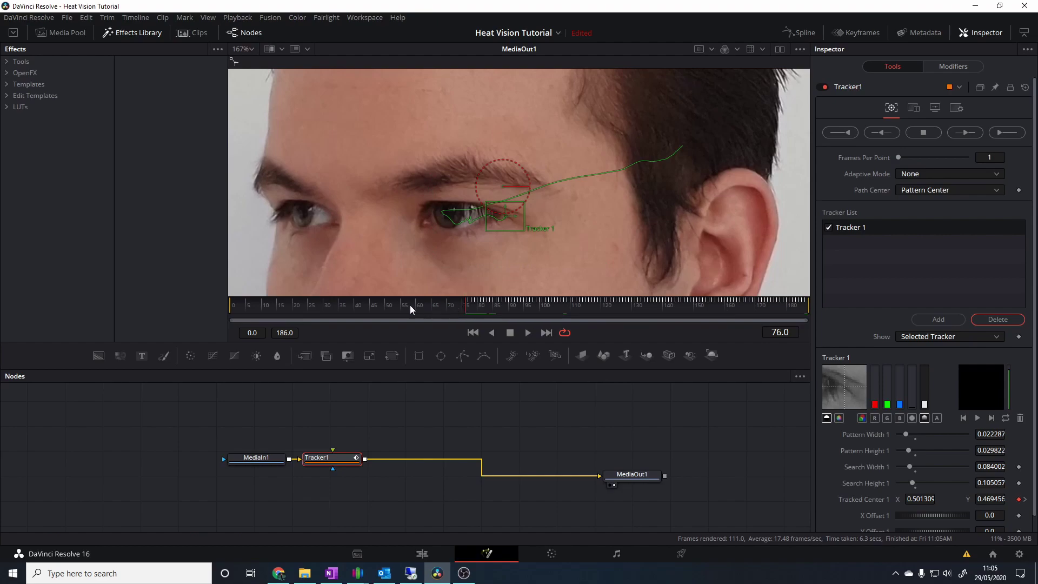
{"action": "left_click", "coordinate": [884, 134]}
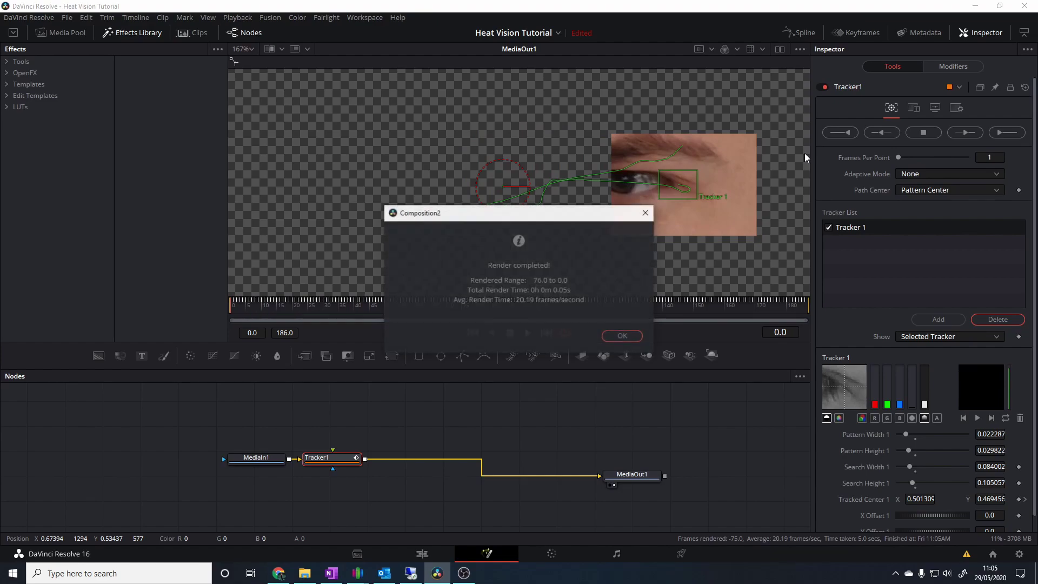
{"action": "left_click", "coordinate": [622, 335]}
{"action": "scroll", "coordinate": [378, 433], "scroll_direction": "down", "scroll_amount": 2}
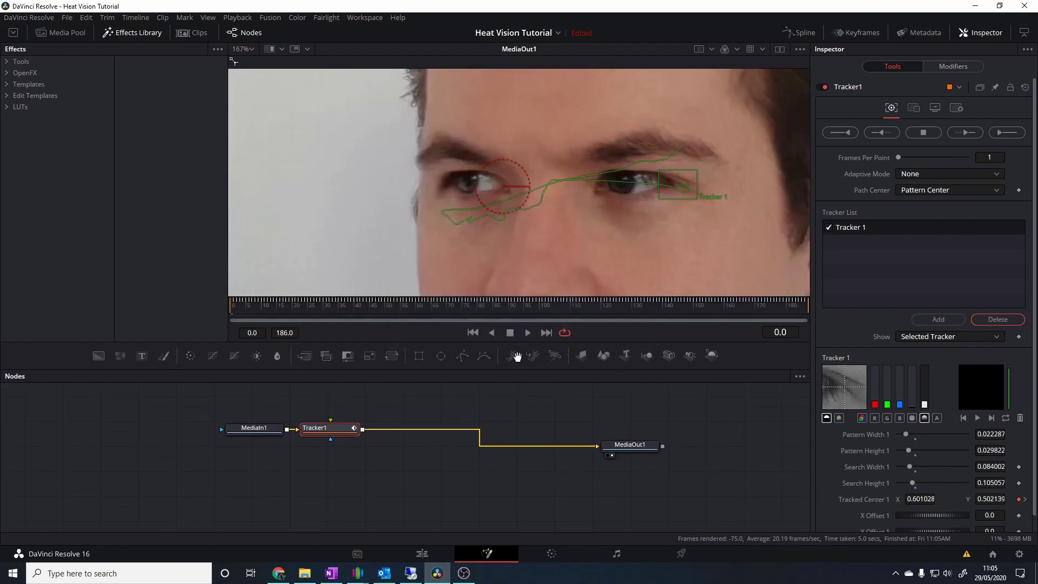
Step: Place the tracker node below MediaIn1 and rename it RightEye
{"action": "left_click_drag", "start_coordinate": [319, 431], "coordinate": [297, 474]}
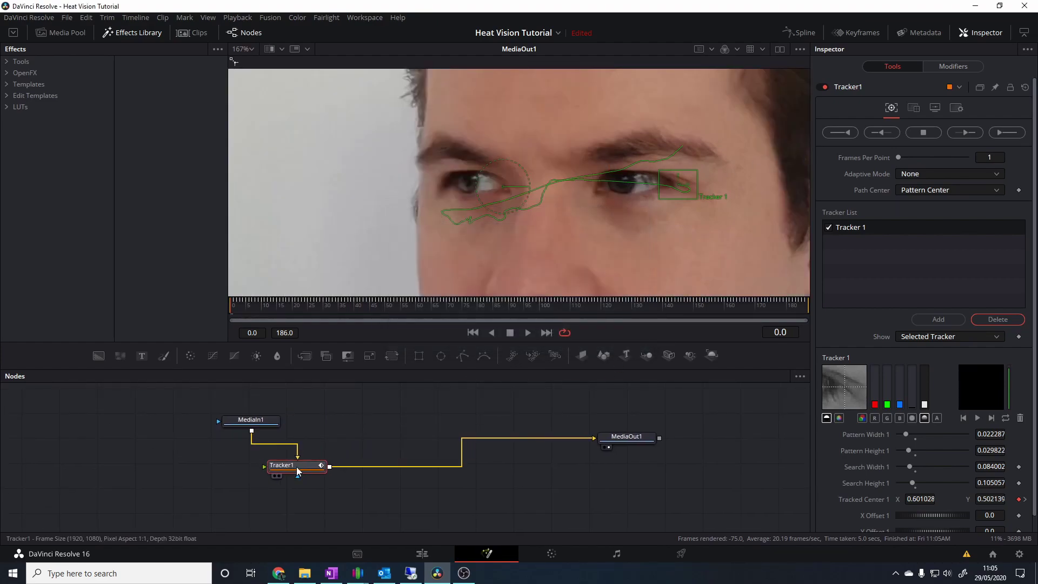
{"action": "key", "text": "F2"}
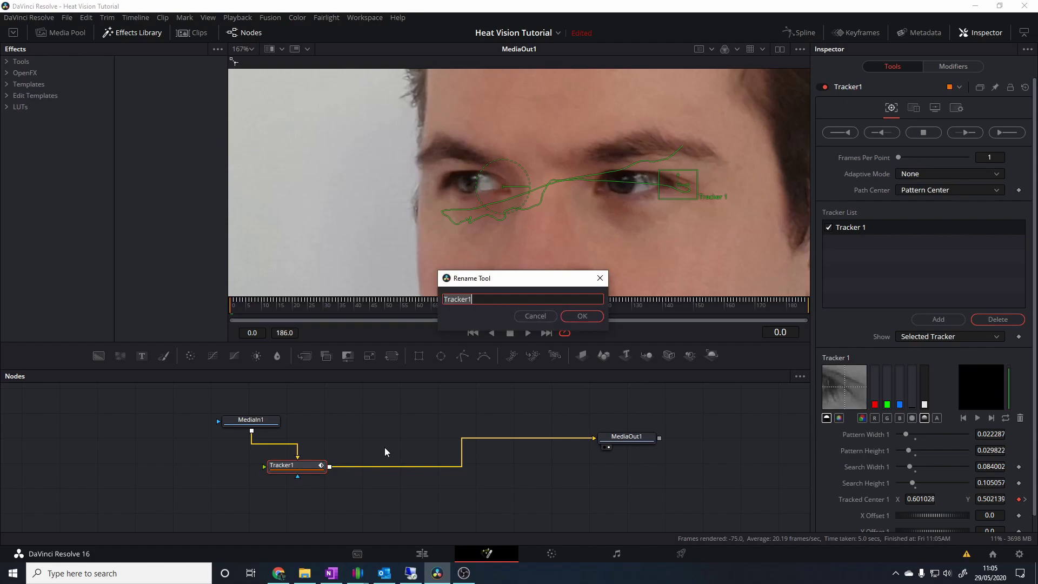
{"action": "type", "text": "Right Ye"}
{"action": "key", "text": "BackSpace"}
{"action": "key", "text": "BackSpace"}
{"action": "key", "text": "BackSpace"}
{"action": "key", "text": "BackSpace"}
{"action": "type", "text": "Eye"}
{"action": "key", "text": "Return"}
{"action": "left_click_drag", "start_coordinate": [297, 466], "coordinate": [265, 473]}
Step: Add a second Tracker node above MediaIn1 and feed it from MediaIn1's output
{"action": "left_click", "coordinate": [374, 417]}
{"action": "left_click_drag", "start_coordinate": [387, 416], "coordinate": [228, 502]}
{"action": "left_click_drag", "start_coordinate": [418, 406], "coordinate": [401, 452]}
{"action": "left_click", "coordinate": [400, 456]}
{"action": "left_click_drag", "start_coordinate": [251, 495], "coordinate": [256, 466]}
{"action": "left_click", "coordinate": [254, 438]}
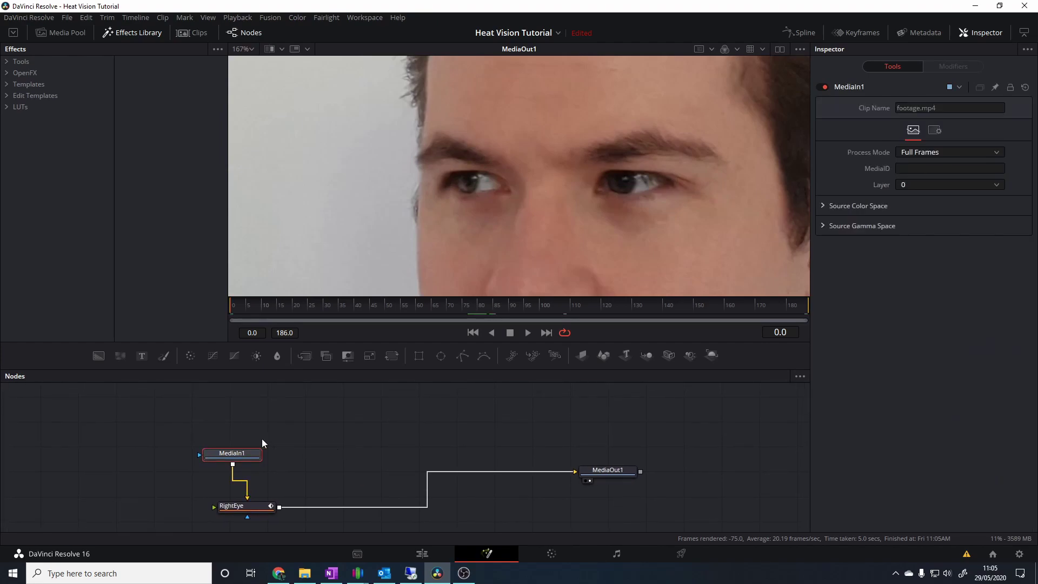
{"action": "left_click", "coordinate": [274, 411]}
{"action": "key", "text": "shift+space"}
{"action": "type", "text": "track"}
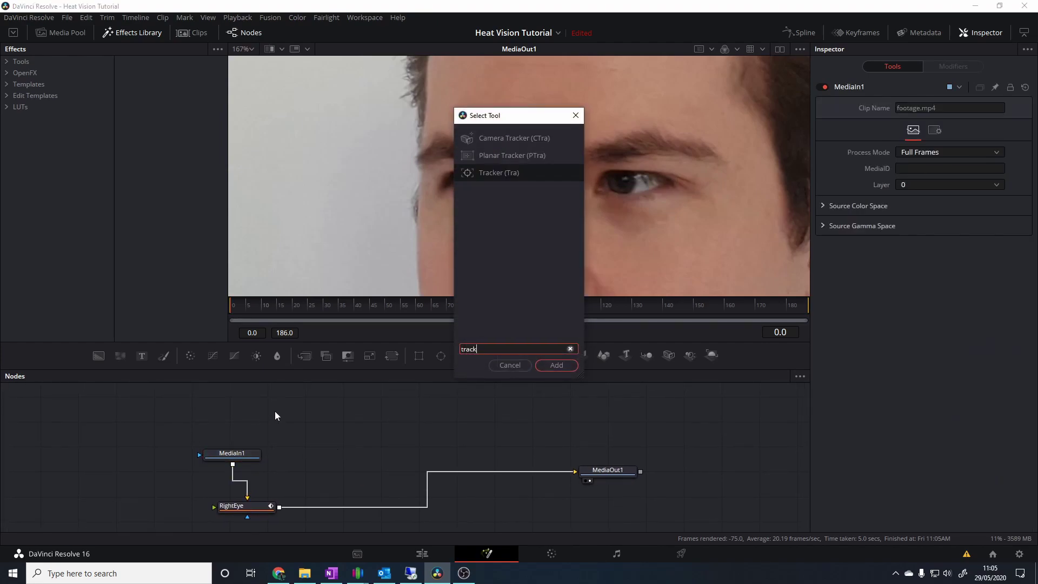
{"action": "key", "text": "Return"}
{"action": "left_click_drag", "start_coordinate": [232, 464], "coordinate": [256, 414]}
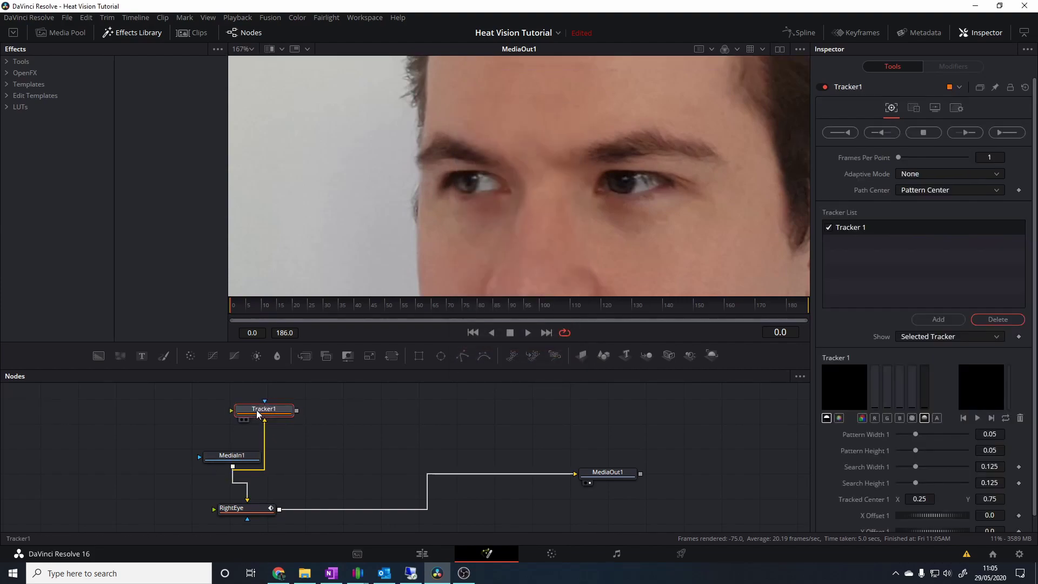
Step: View the new tracker and place its pattern box, shrunk to about 0.020 by 0.030, over the inner corner of the left-hand eye
{"action": "key", "text": "2"}
{"action": "scroll", "coordinate": [485, 184], "scroll_direction": "down", "scroll_amount": 2}
{"action": "scroll", "coordinate": [485, 184], "scroll_direction": "down", "scroll_amount": 4}
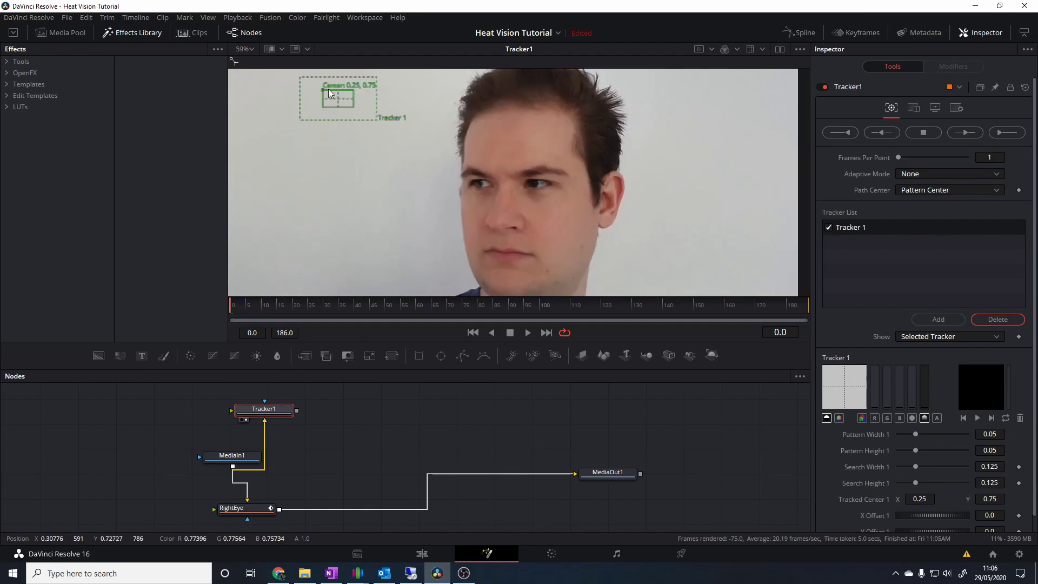
{"action": "left_click_drag", "start_coordinate": [322, 92], "coordinate": [476, 179]}
{"action": "scroll", "coordinate": [476, 179], "scroll_direction": "up", "scroll_amount": 5}
{"action": "scroll", "coordinate": [487, 190], "scroll_direction": "up", "scroll_amount": 2}
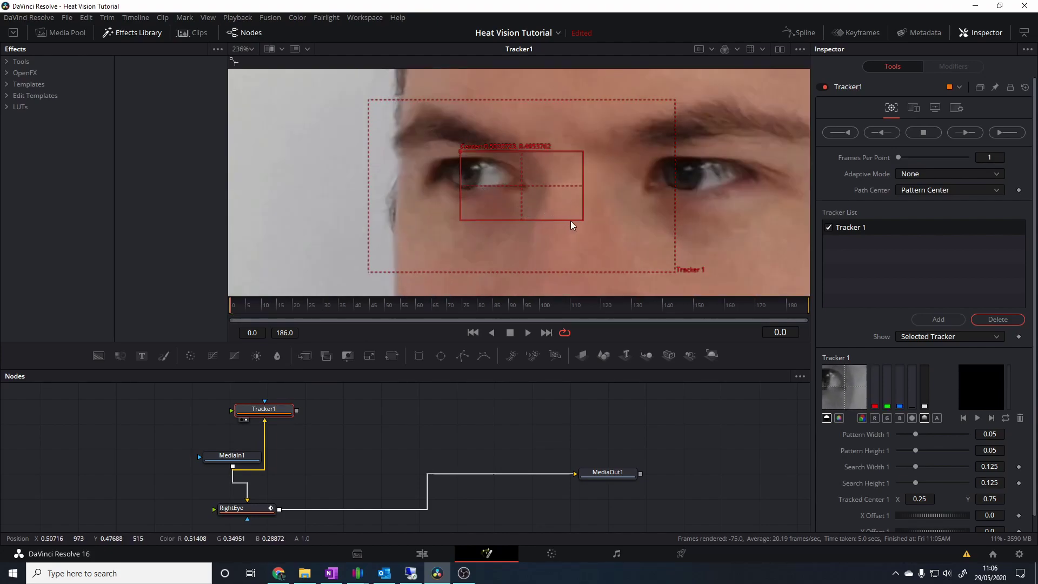
{"action": "left_click_drag", "start_coordinate": [582, 219], "coordinate": [547, 206]}
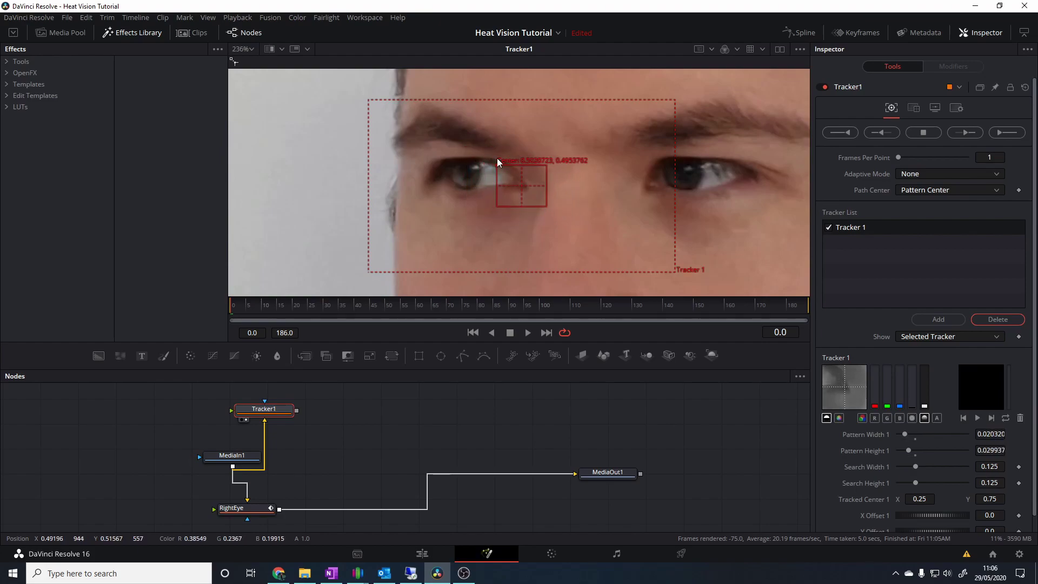
Step: Move the pattern box onto the left-hand eyebrow, widen it to about 0.026, and reduce the search area to about 0.062 by 0.081
{"action": "left_click_drag", "start_coordinate": [498, 163], "coordinate": [423, 105]}
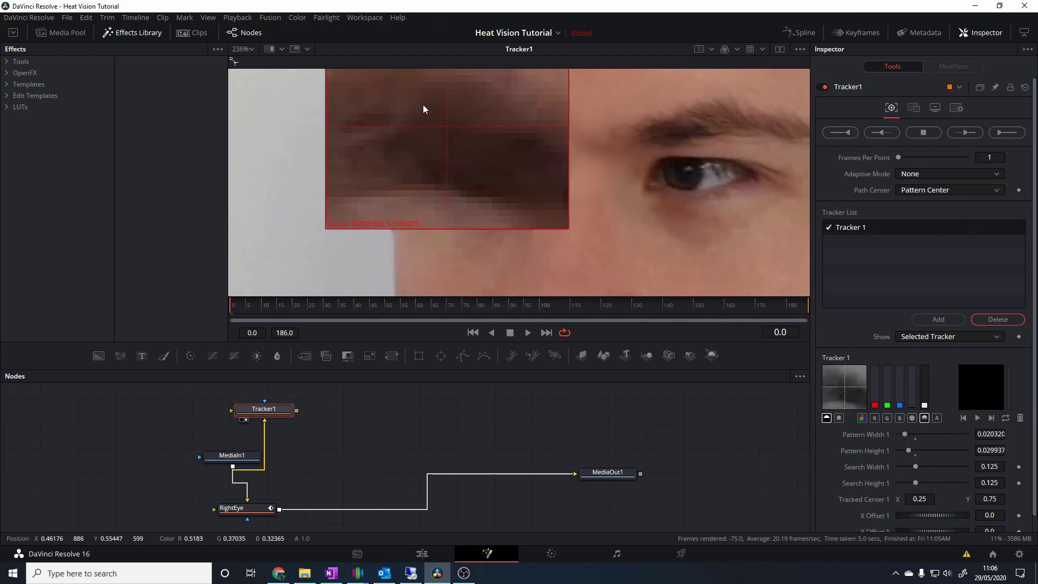
{"action": "scroll", "coordinate": [524, 139], "scroll_direction": "down", "scroll_amount": 3}
{"action": "scroll", "coordinate": [483, 200], "scroll_direction": "up", "scroll_amount": 3}
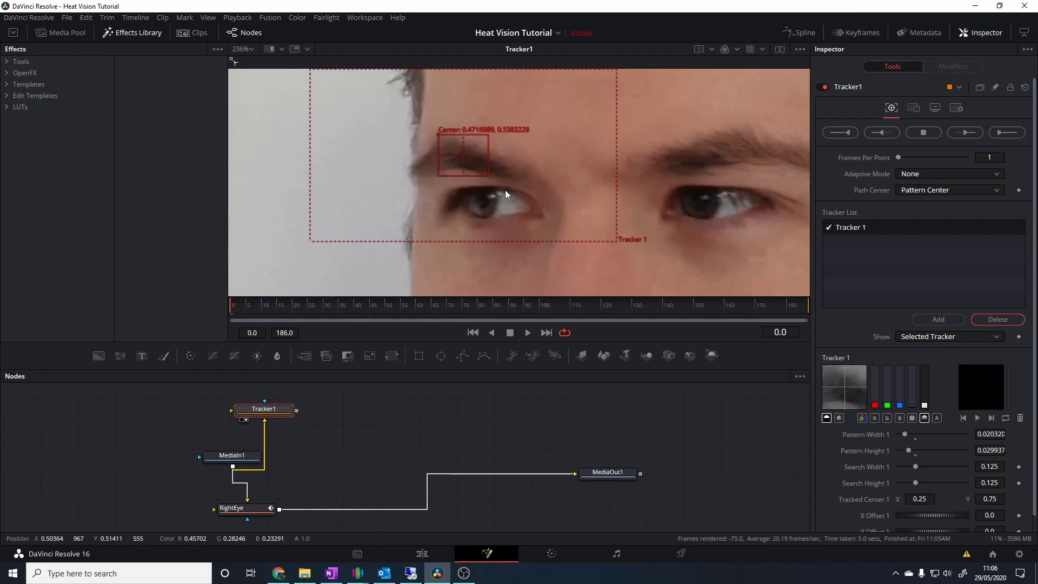
{"action": "left_click_drag", "start_coordinate": [487, 175], "coordinate": [495, 175]}
{"action": "left_click_drag", "start_coordinate": [512, 179], "coordinate": [521, 219]}
{"action": "left_click_drag", "start_coordinate": [622, 277], "coordinate": [547, 249]}
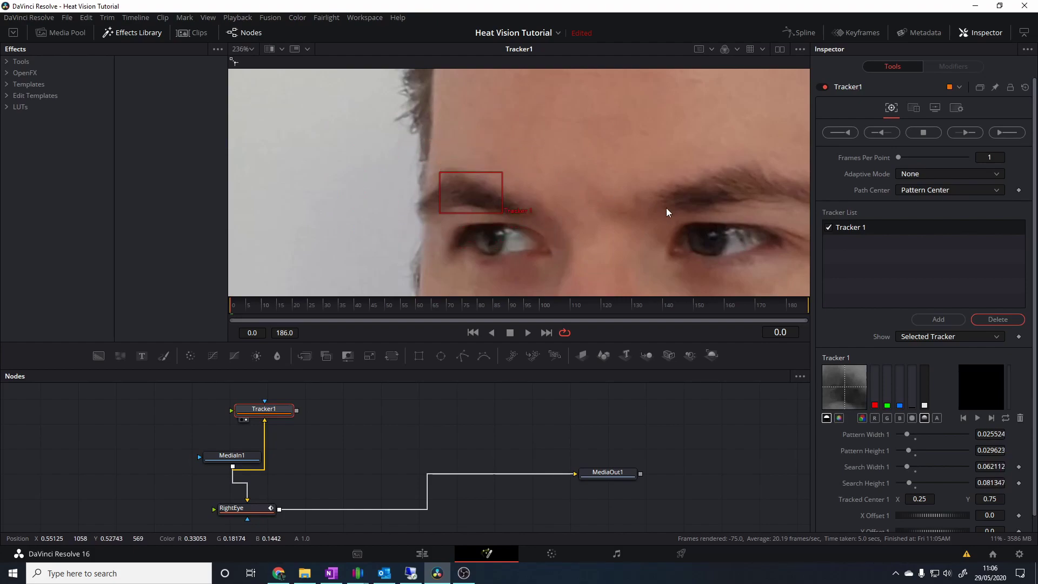
Step: Track the left-hand eyebrow forward from frame 0 through the whole clip and check the track at frame 97
{"action": "left_click", "coordinate": [993, 138]}
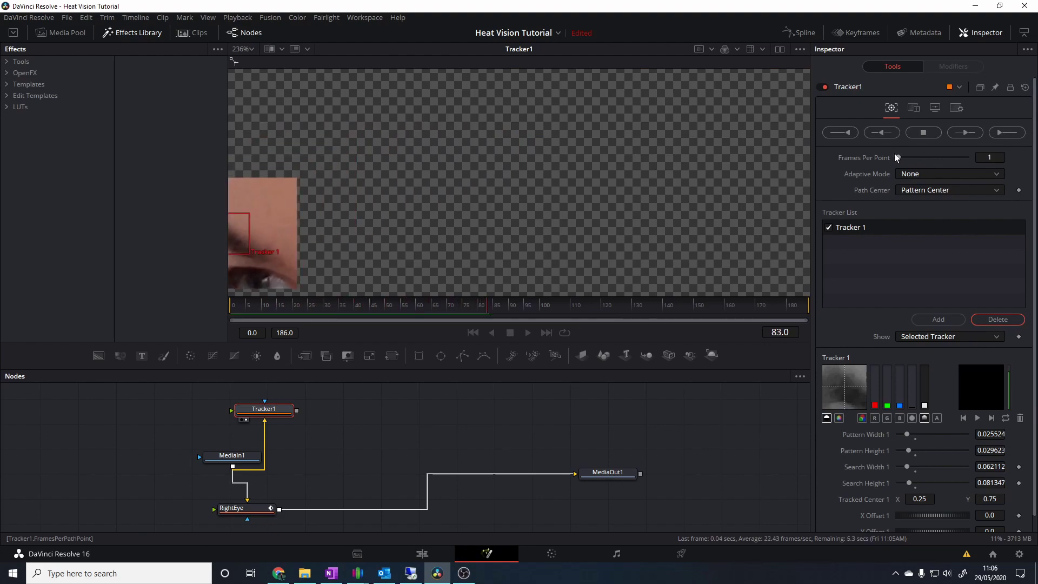
{"action": "scroll", "coordinate": [546, 167], "scroll_direction": "down", "scroll_amount": 2}
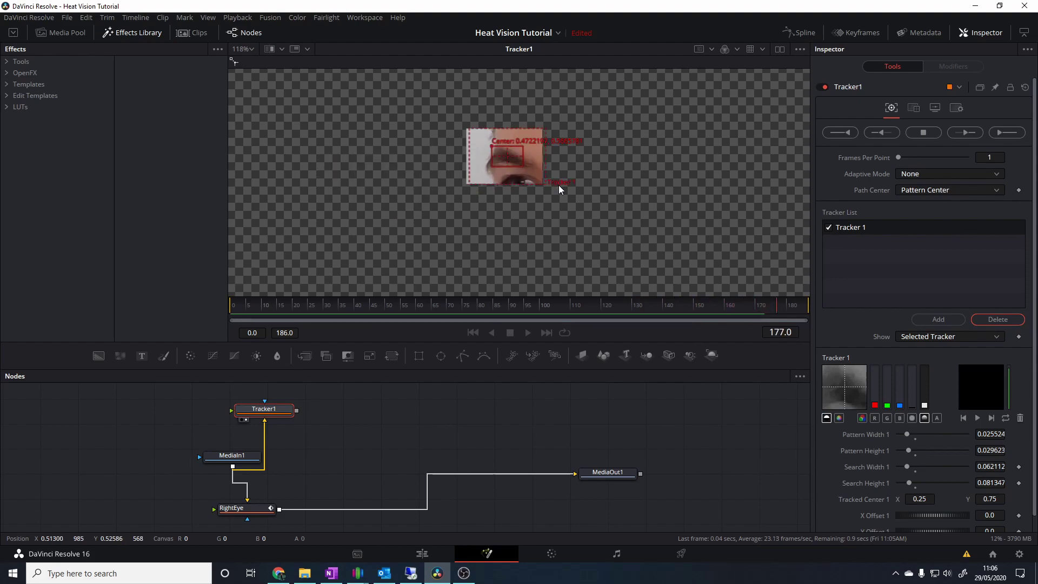
{"action": "left_click", "coordinate": [638, 337]}
{"action": "left_click_drag", "start_coordinate": [703, 307], "coordinate": [530, 308]}
Step: Rename the second tracker node LeftEye and align it above MediaIn1
{"action": "left_click_drag", "start_coordinate": [305, 431], "coordinate": [330, 477]}
{"action": "scroll", "coordinate": [310, 464], "scroll_direction": "down", "scroll_amount": 3}
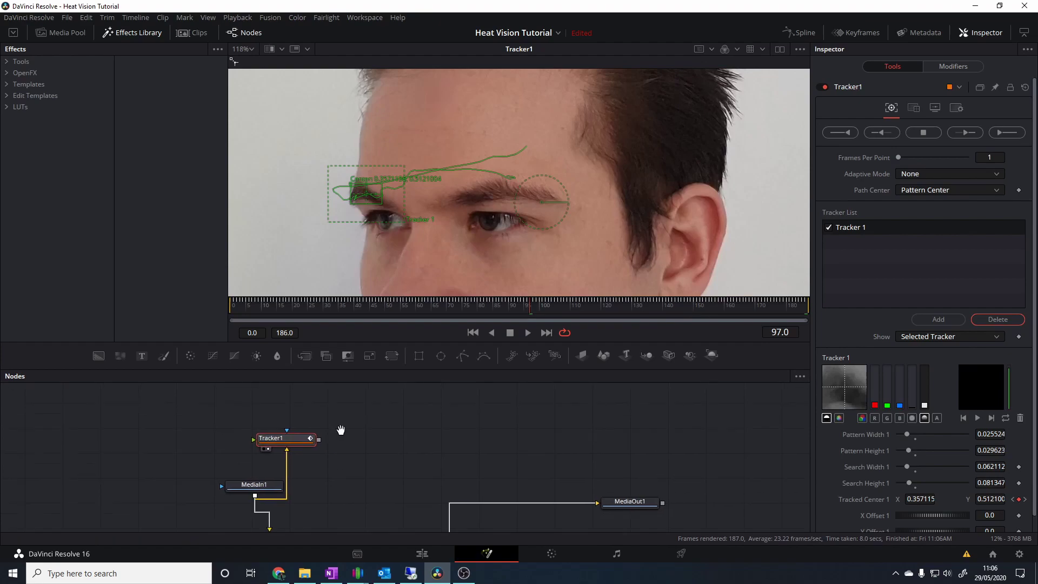
{"action": "key", "text": "F2"}
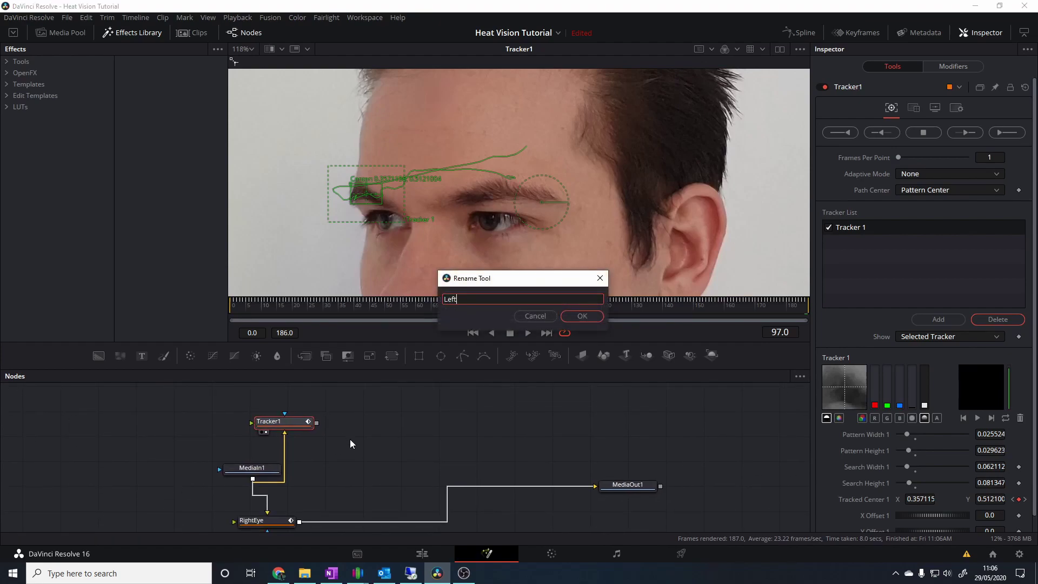
{"action": "key", "text": "Return"}
{"action": "left_click_drag", "start_coordinate": [305, 423], "coordinate": [265, 415]}
Step: Examine the whole face and both eyes in the footage at frame 97
{"action": "left_click_drag", "start_coordinate": [427, 463], "coordinate": [359, 465]}
{"action": "left_click", "coordinate": [383, 450]}
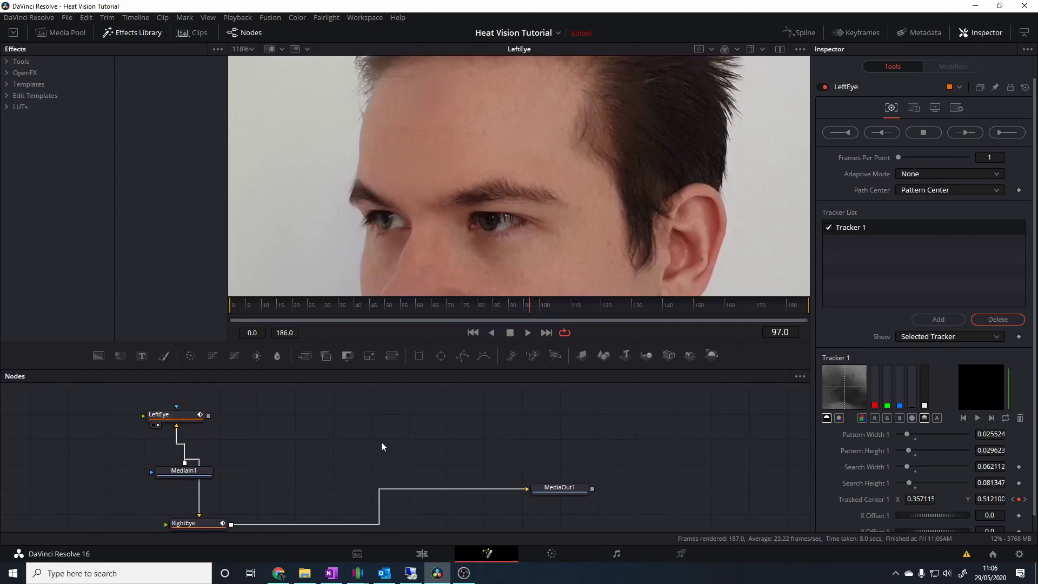
{"action": "scroll", "coordinate": [508, 265], "scroll_direction": "down", "scroll_amount": 6}
{"action": "left_click_drag", "start_coordinate": [528, 248], "coordinate": [505, 188]}
{"action": "left_click_drag", "start_coordinate": [319, 419], "coordinate": [398, 411]}
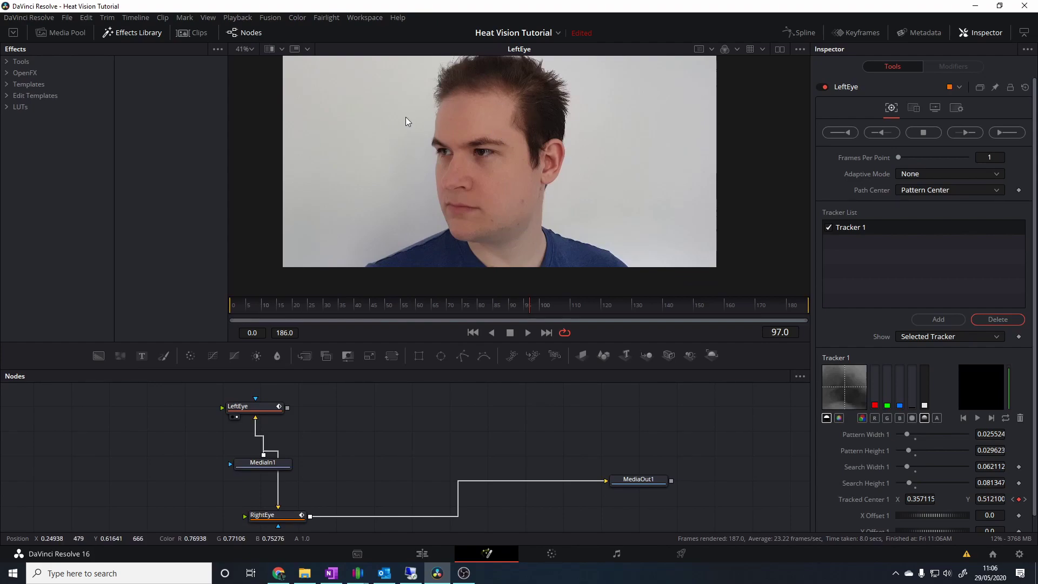
{"action": "scroll", "coordinate": [395, 119], "scroll_direction": "up", "scroll_amount": 7}
{"action": "scroll", "coordinate": [520, 167], "scroll_direction": "up", "scroll_amount": 2}
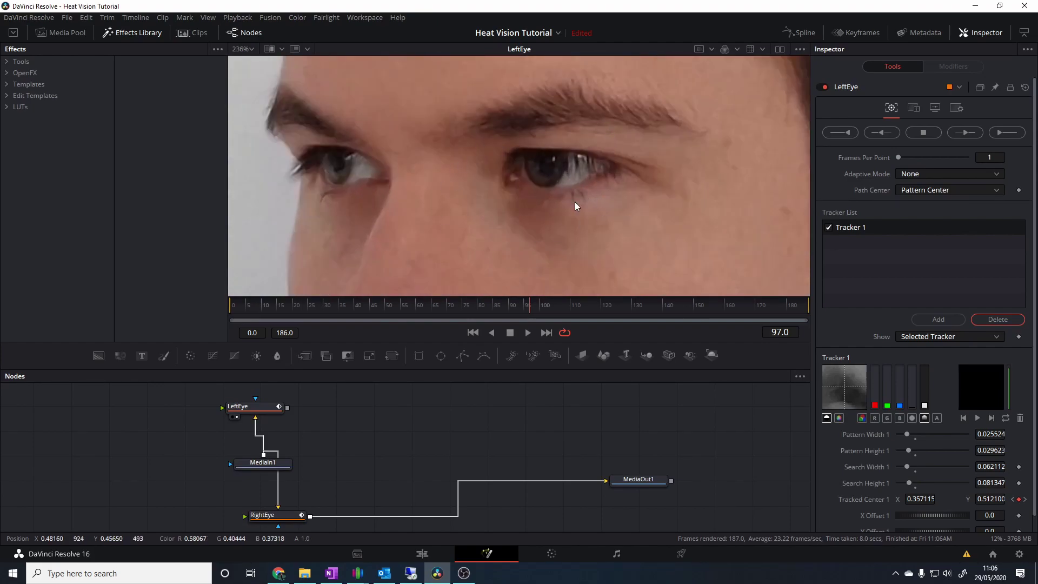
Step: Add a FastNoise node in the empty space beside the LeftEye node
{"action": "left_click_drag", "start_coordinate": [378, 418], "coordinate": [409, 435]}
{"action": "scroll", "coordinate": [417, 415], "scroll_direction": "up", "scroll_amount": 1}
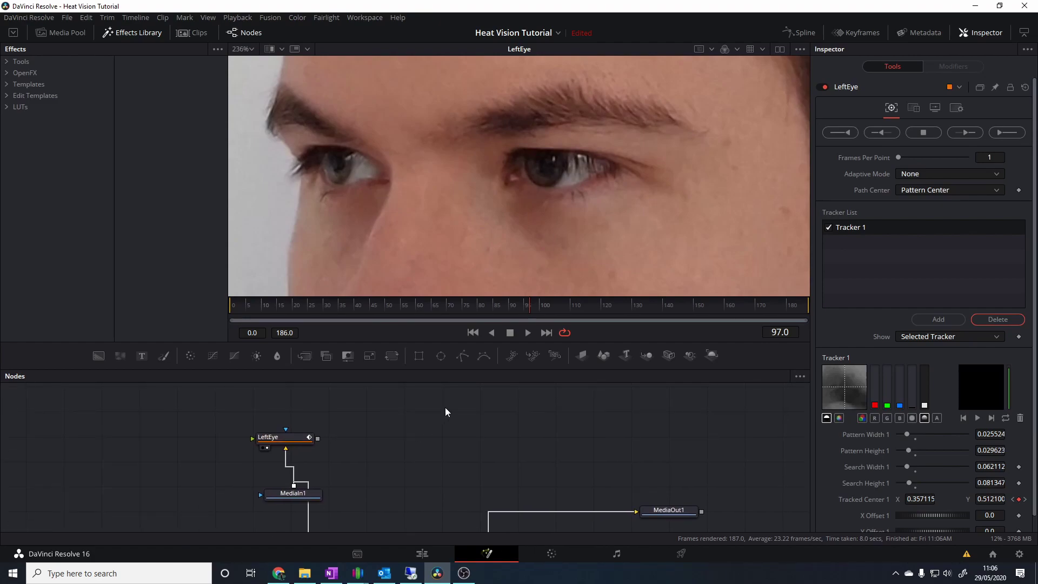
{"action": "key", "text": "shift+space"}
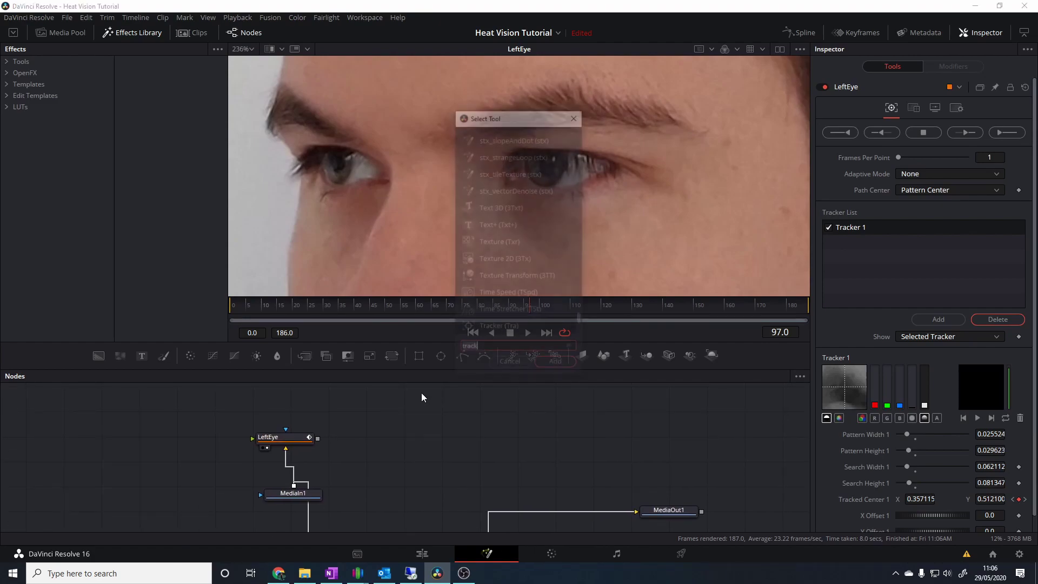
{"action": "type", "text": "track"}
{"action": "key", "text": "BackSpace"}
{"action": "key", "text": "BackSpace"}
{"action": "key", "text": "BackSpace"}
{"action": "key", "text": "BackSpace"}
{"action": "key", "text": "BackSpace"}
{"action": "type", "text": "fast"}
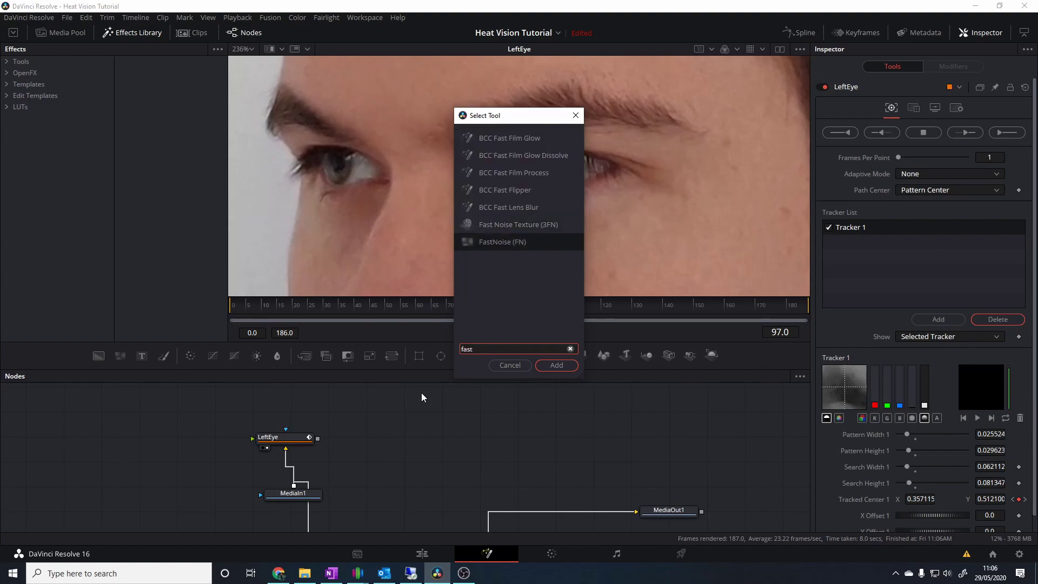
{"action": "key", "text": "Return"}
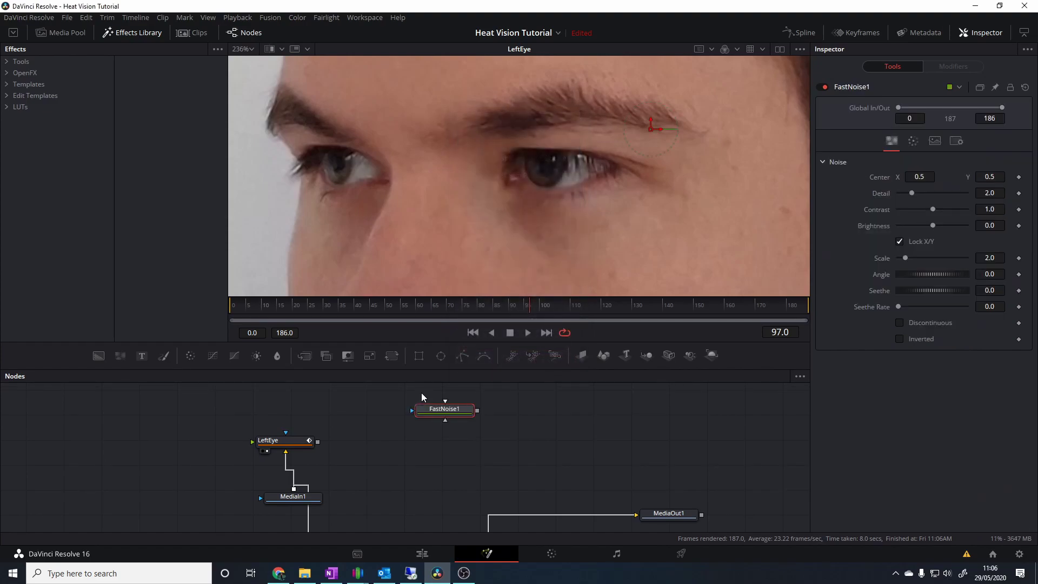
Step: Show the FastNoise node in the viewer and set its detail to about 7.24 and its scale to about 15.28
{"action": "key", "text": "1"}
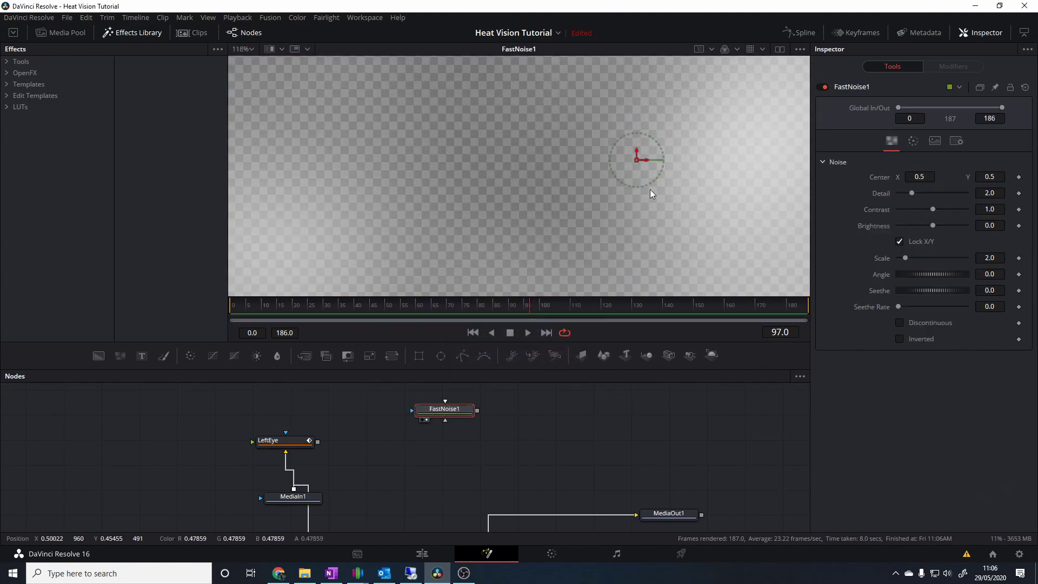
{"action": "left_click_drag", "start_coordinate": [658, 171], "coordinate": [569, 161]}
{"action": "scroll", "coordinate": [570, 160], "scroll_direction": "down", "scroll_amount": 3}
{"action": "left_click_drag", "start_coordinate": [649, 160], "coordinate": [574, 167]}
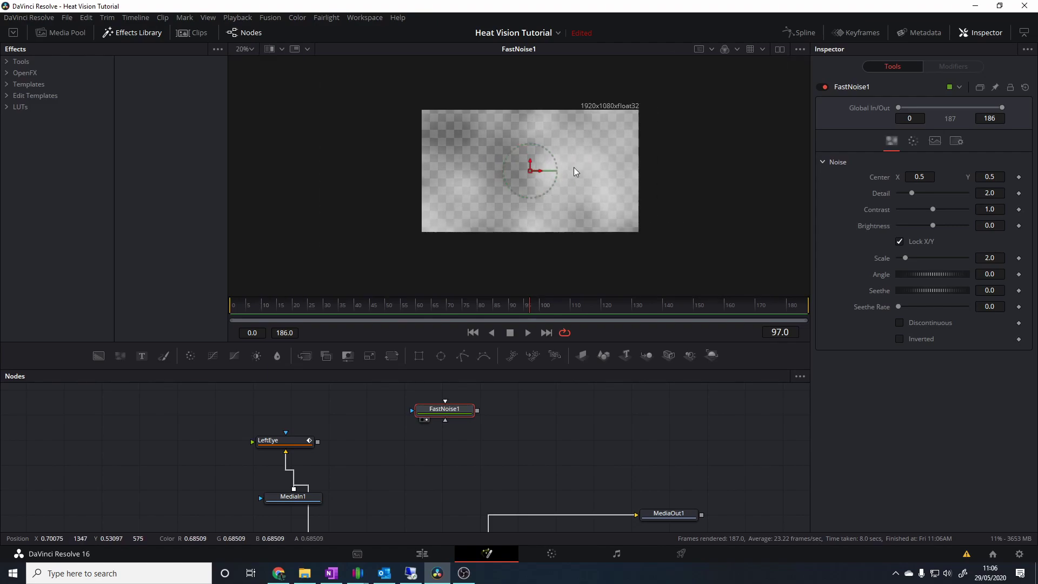
{"action": "scroll", "coordinate": [575, 168], "scroll_direction": "up", "scroll_amount": 1}
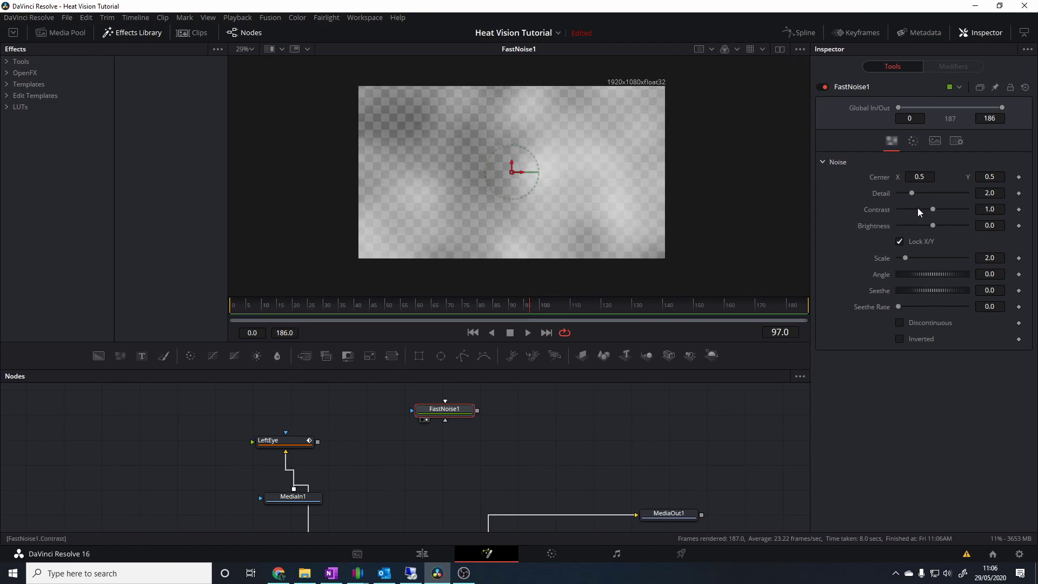
{"action": "left_click_drag", "start_coordinate": [916, 194], "coordinate": [952, 196]}
{"action": "left_click_drag", "start_coordinate": [906, 259], "coordinate": [953, 269]}
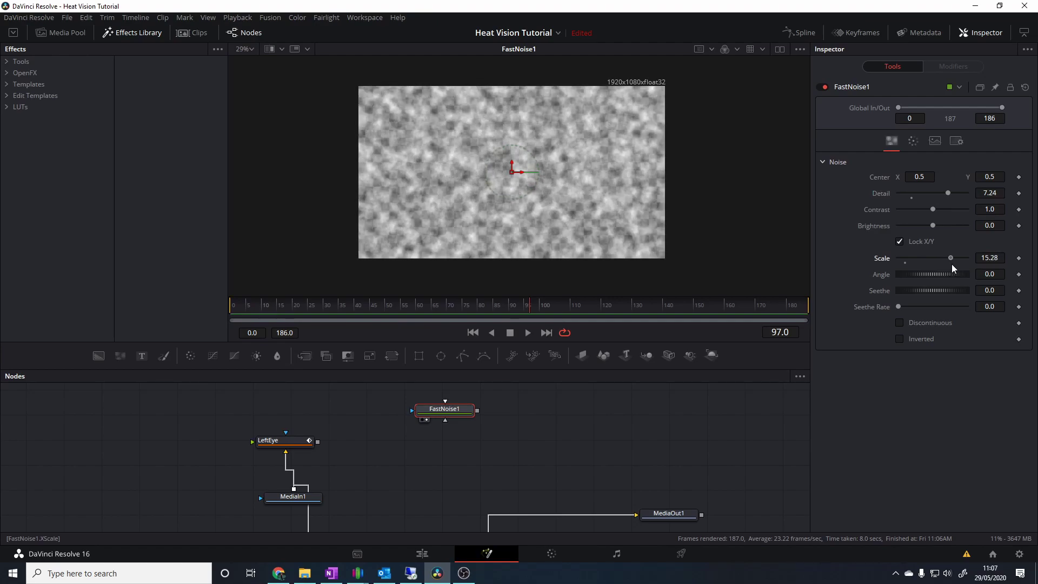
Step: Colour the two-color noise with pure red as Color 1 and yellow, hue about 0.152, as Color 2
{"action": "left_click", "coordinate": [914, 141]}
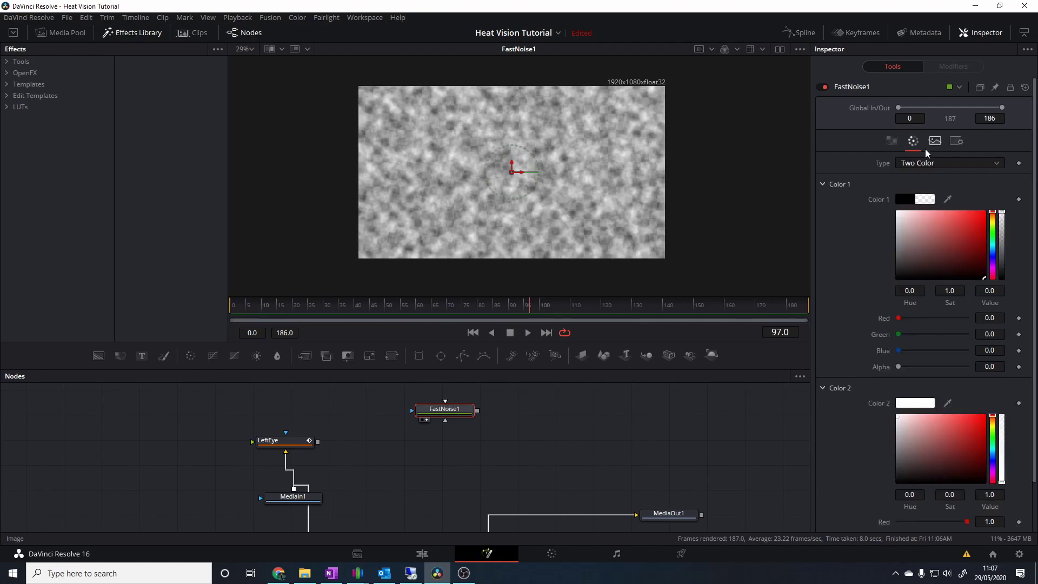
{"action": "left_click_drag", "start_coordinate": [947, 223], "coordinate": [997, 215]}
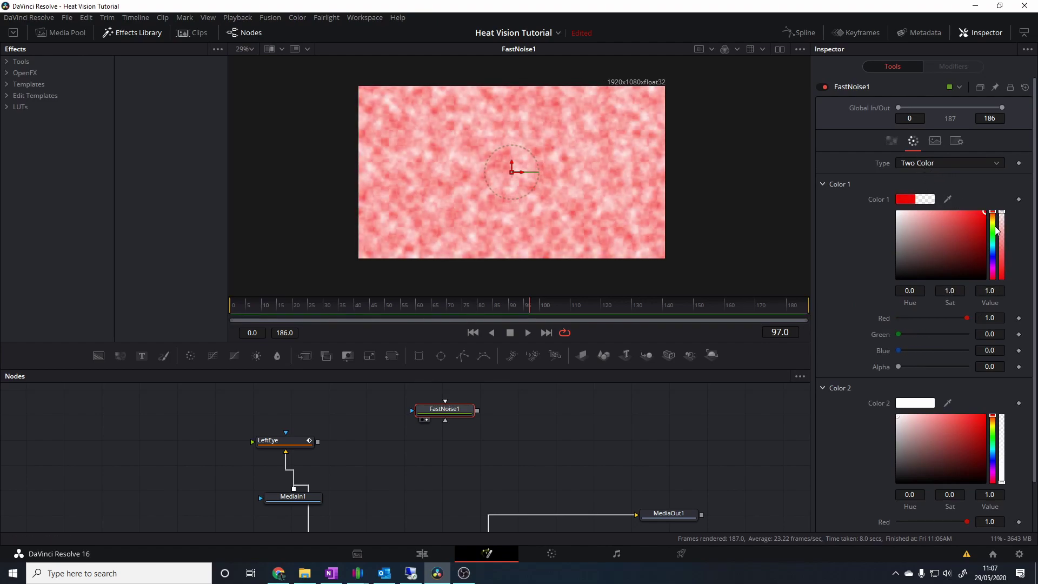
{"action": "mouse_move", "coordinate": [982, 437]}
{"action": "left_mouse_down"}
{"action": "mouse_move", "coordinate": [973, 419]}
{"action": "mouse_move", "coordinate": [996, 426]}
{"action": "left_mouse_up"}
{"action": "left_click", "coordinate": [995, 419]}
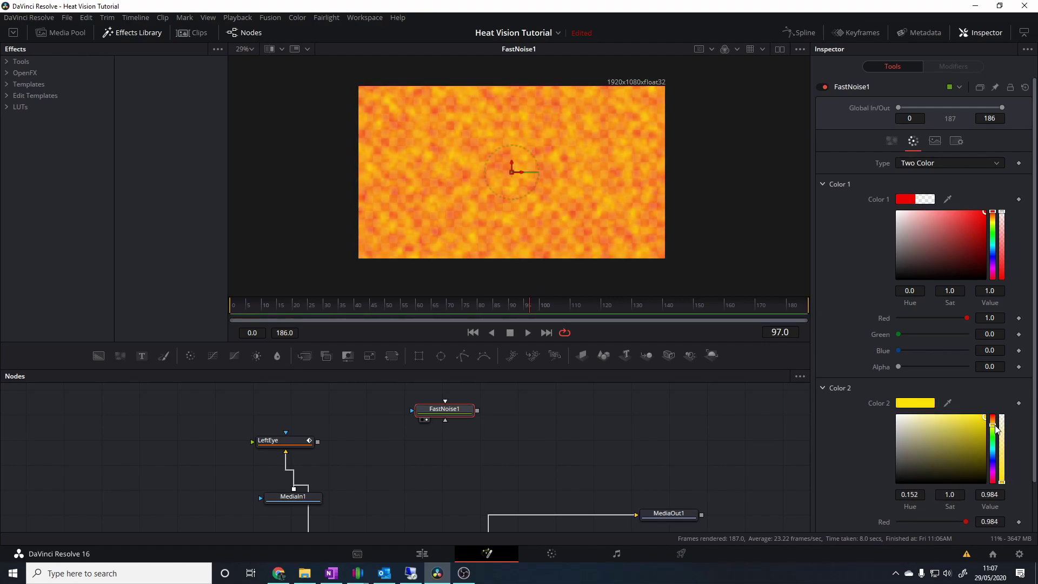
{"action": "left_click", "coordinate": [743, 416]}
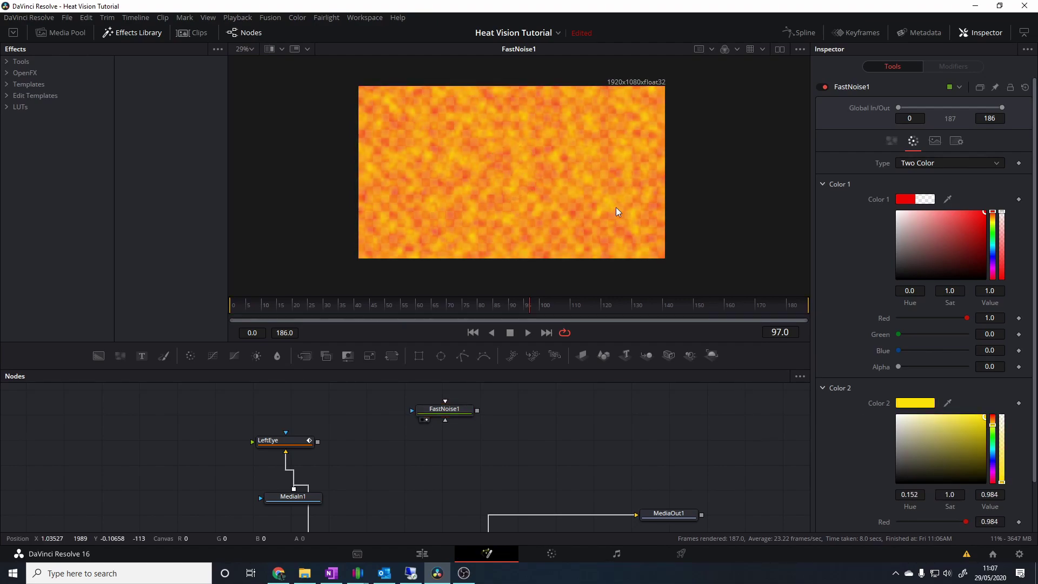
Step: Set the FastNoise node's seethe rate to about 0.567 and play back the clip to check the moving texture
{"action": "scroll", "coordinate": [616, 206], "scroll_direction": "down", "scroll_amount": 1}
{"action": "left_click", "coordinate": [270, 306]}
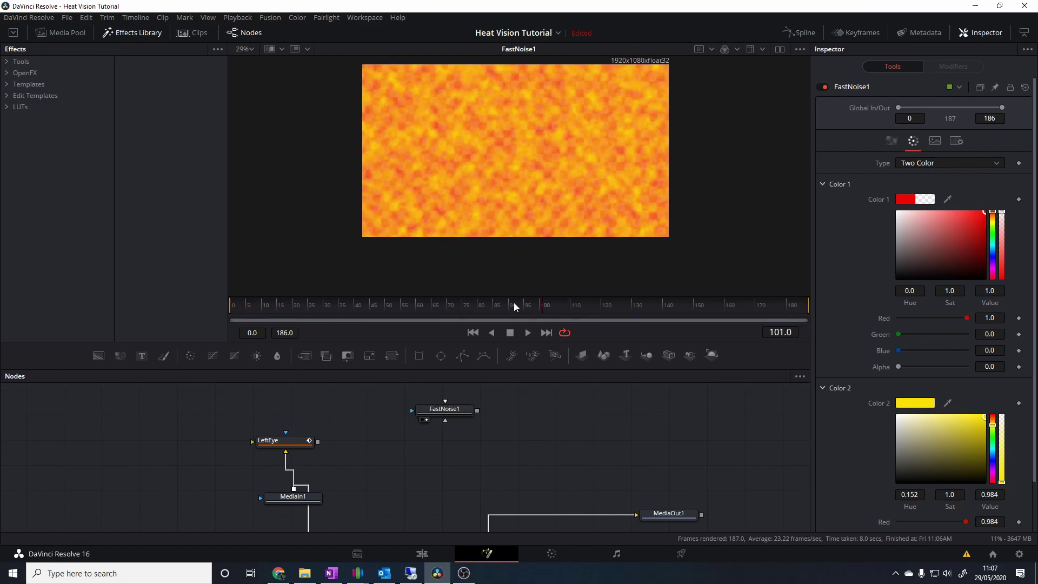
{"action": "left_click", "coordinate": [892, 141]}
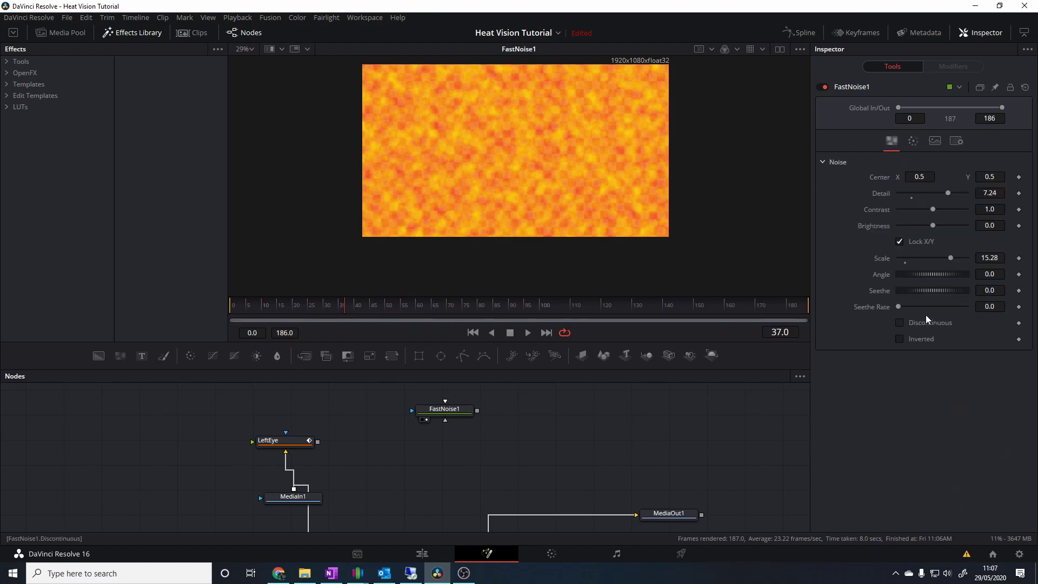
{"action": "left_click_drag", "start_coordinate": [898, 306], "coordinate": [937, 308]}
{"action": "key", "text": "space"}
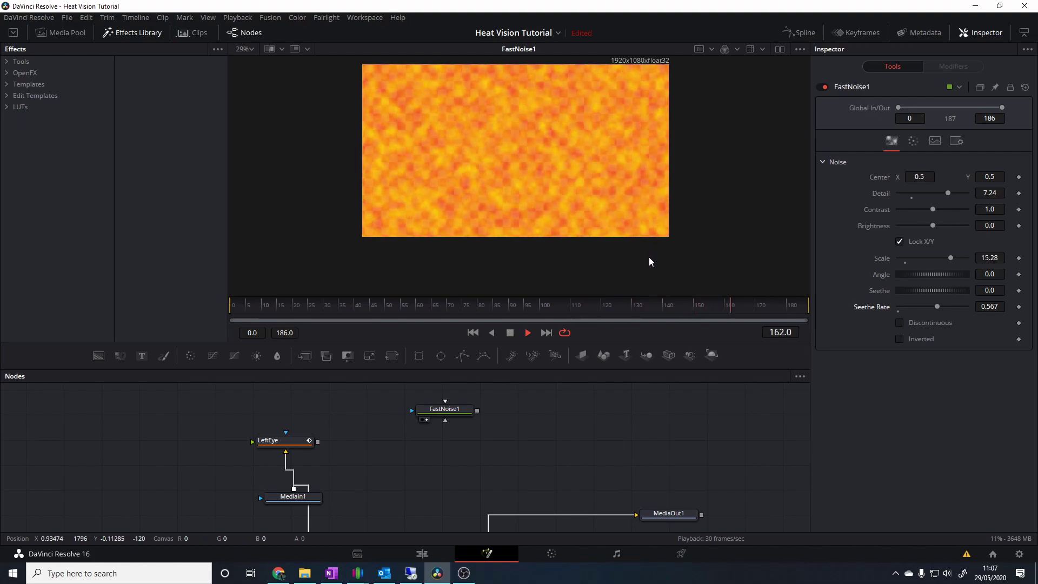
{"action": "key", "text": "space"}
Step: Rearrange the node graph so FastNoise1 sits beside the LeftEye branch and MediaIn1 is offset above RightEye
{"action": "scroll", "coordinate": [509, 385], "scroll_direction": "down", "scroll_amount": 2}
{"action": "scroll", "coordinate": [437, 468], "scroll_direction": "down", "scroll_amount": 2}
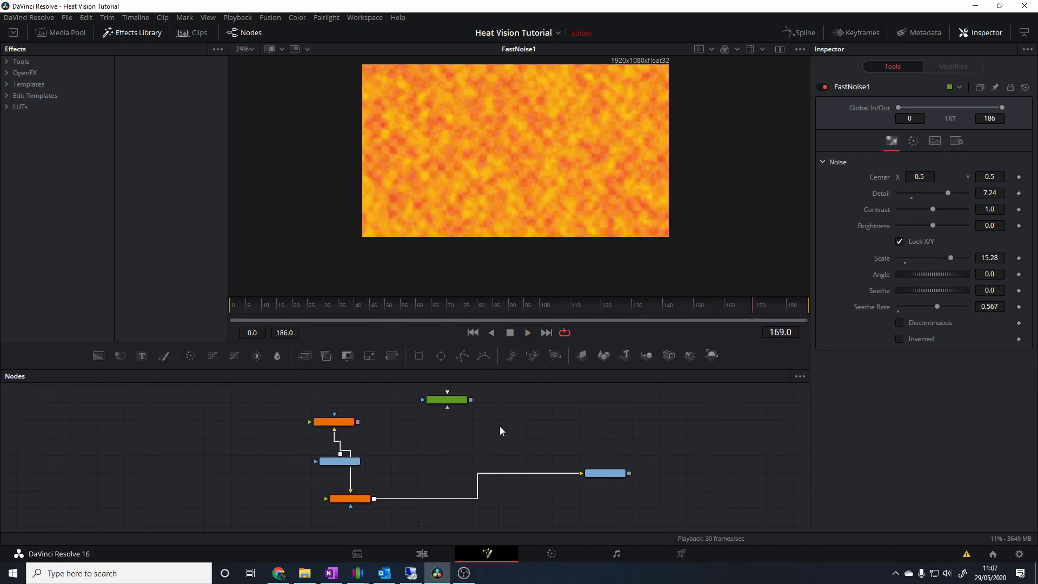
{"action": "left_click_drag", "start_coordinate": [465, 400], "coordinate": [417, 441]}
{"action": "scroll", "coordinate": [378, 449], "scroll_direction": "up", "scroll_amount": 2}
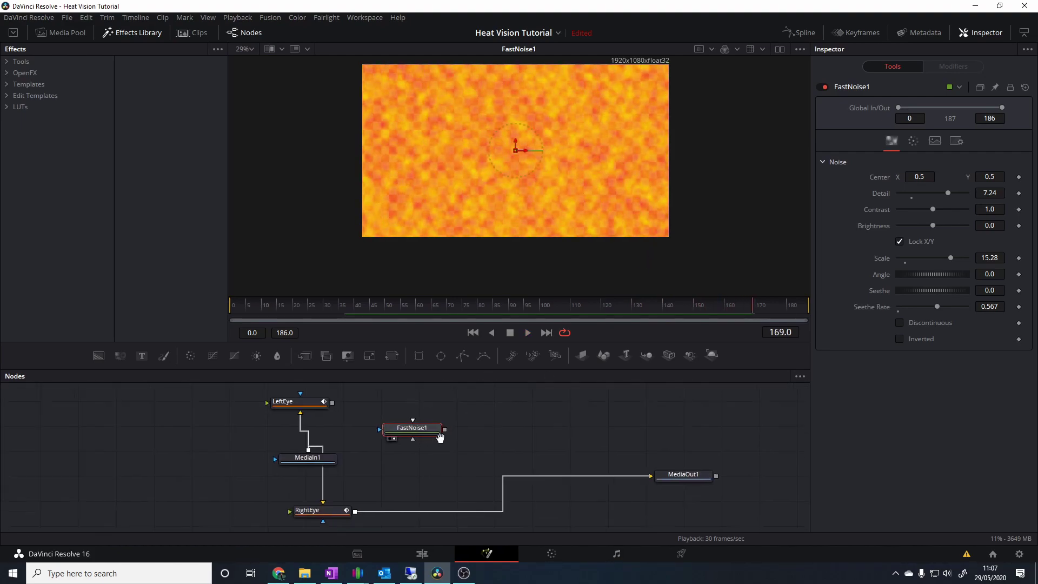
{"action": "left_click_drag", "start_coordinate": [341, 471], "coordinate": [335, 483]}
{"action": "left_click_drag", "start_coordinate": [330, 419], "coordinate": [357, 414]}
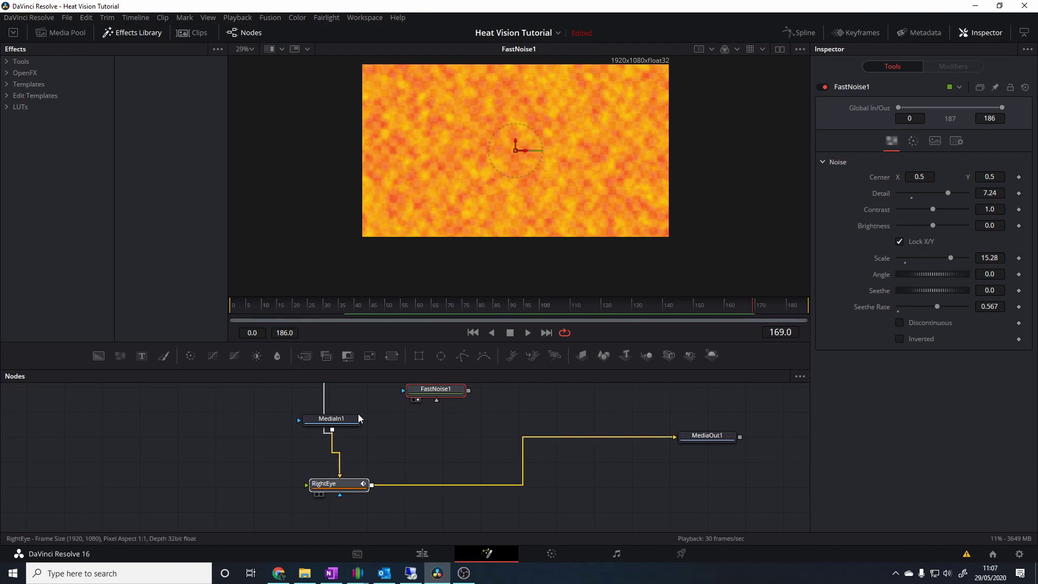
{"action": "left_click", "coordinate": [368, 415]}
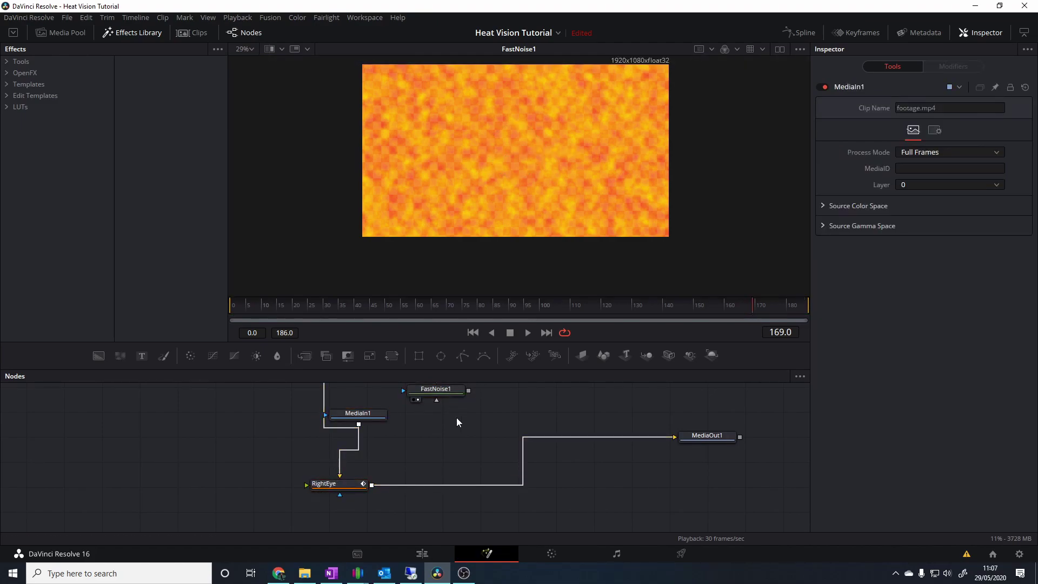
Step: Add a Merge node in the empty space beside MediaIn1
{"action": "key", "text": "shift+space"}
{"action": "type", "text": "fast"}
{"action": "key", "text": "BackSpace"}
{"action": "key", "text": "BackSpace"}
{"action": "key", "text": "BackSpace"}
{"action": "key", "text": "BackSpace"}
{"action": "type", "text": "merge"}
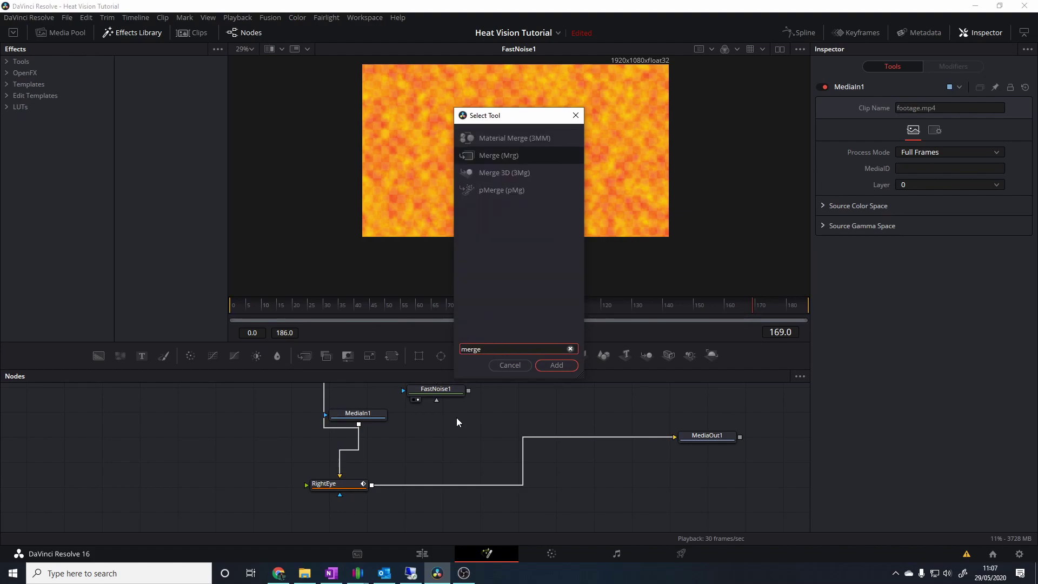
{"action": "key", "text": "Return"}
Step: Merge FastNoise1 as the foreground over MediaIn1 as the background, show the Merge node in the viewer and play it back
{"action": "left_click_drag", "start_coordinate": [442, 437], "coordinate": [437, 480]}
{"action": "left_click_drag", "start_coordinate": [354, 467], "coordinate": [468, 480]}
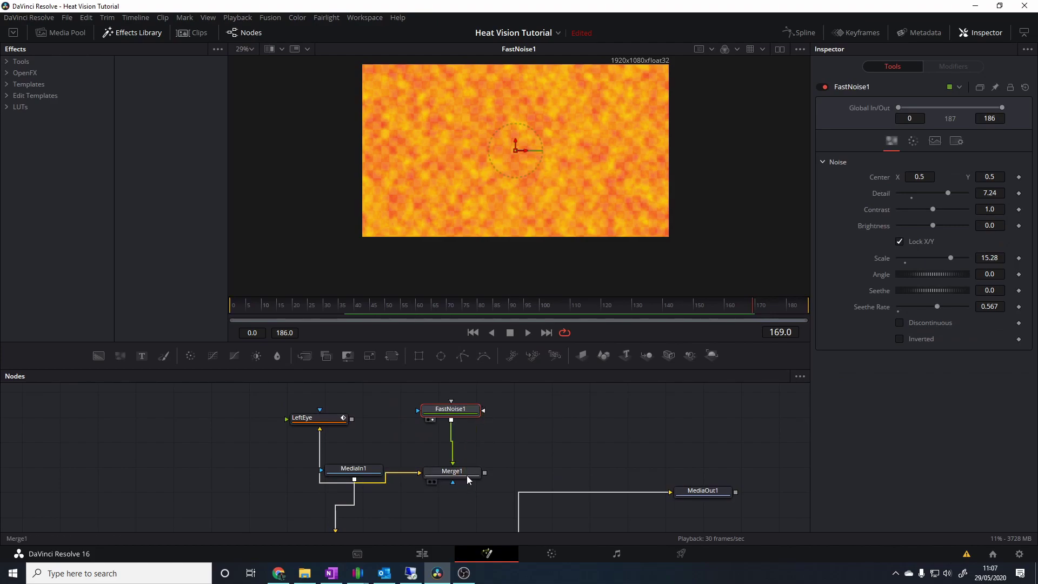
{"action": "left_click", "coordinate": [456, 472]}
{"action": "key", "text": "1"}
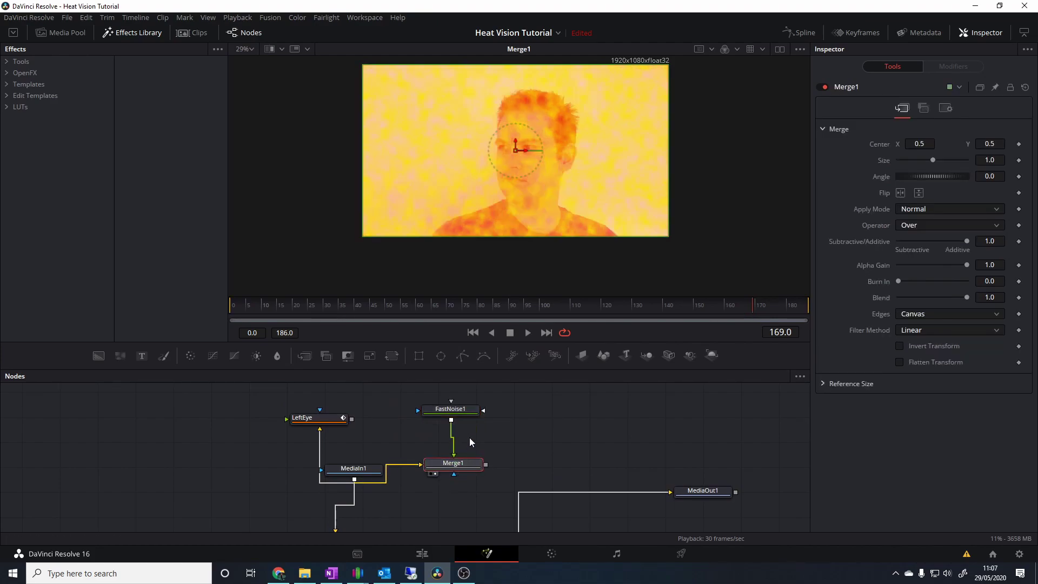
{"action": "key", "text": "space"}
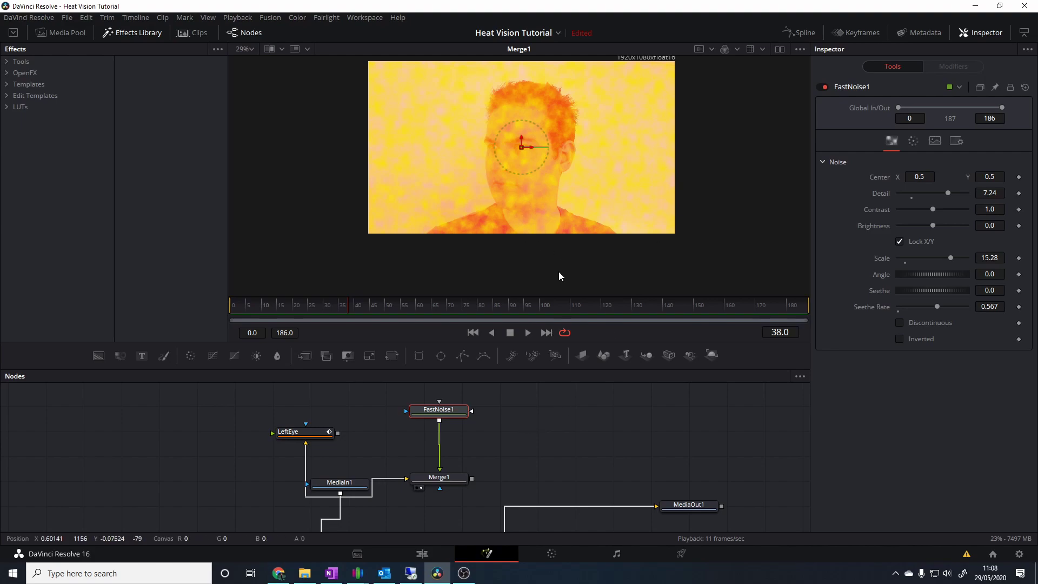
Step: Insert a regular Transform node between FastNoise1 and the Merge node
{"action": "key", "text": "shift+space"}
{"action": "type", "text": "xf"}
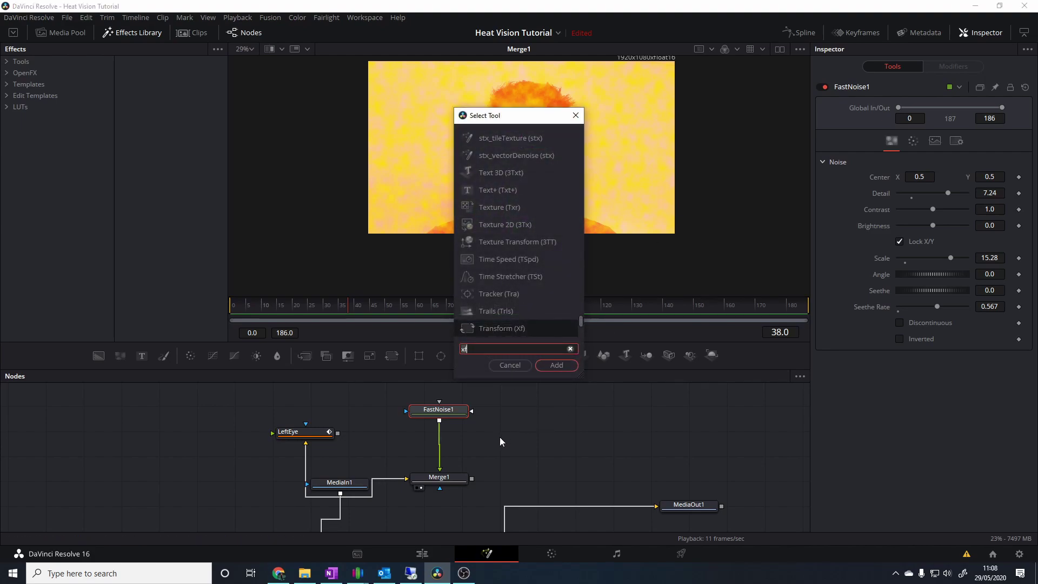
{"action": "key", "text": "BackSpace"}
{"action": "key", "text": "BackSpace"}
{"action": "type", "text": "Transform"}
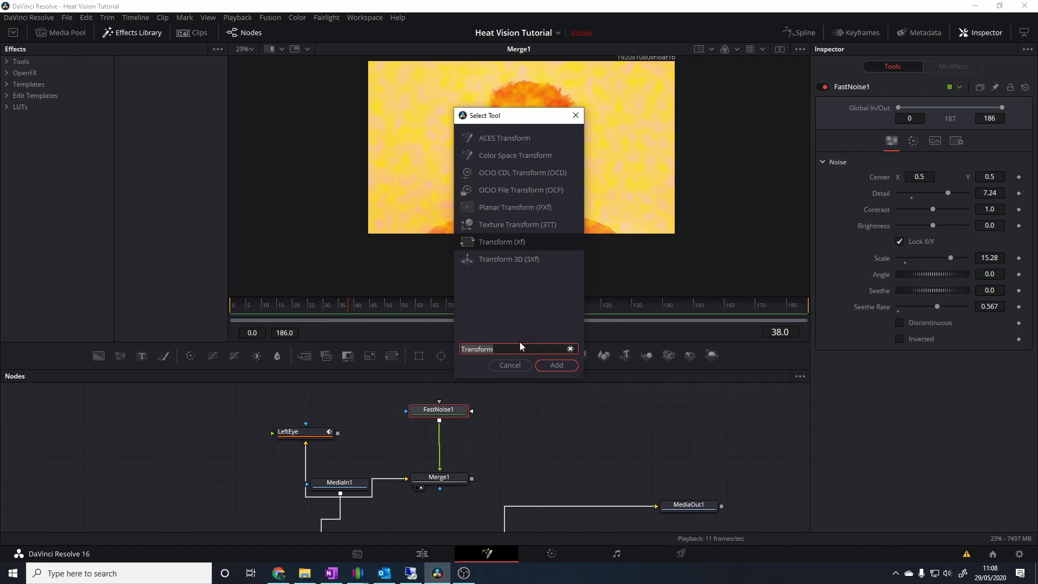
{"action": "double_click", "coordinate": [516, 243]}
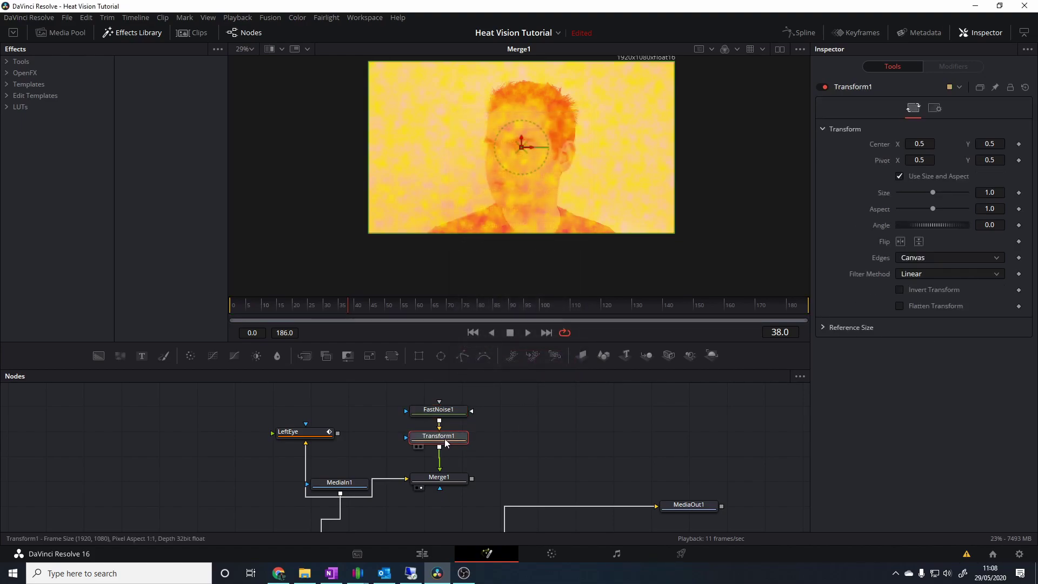
Step: Connect the Transform node's center to the position of Tracker1Tracker1Path and play back to check that the noise follows the track
{"action": "right_click", "coordinate": [1021, 149]}
{"action": "mouse_move", "coordinate": [1000, 206]}
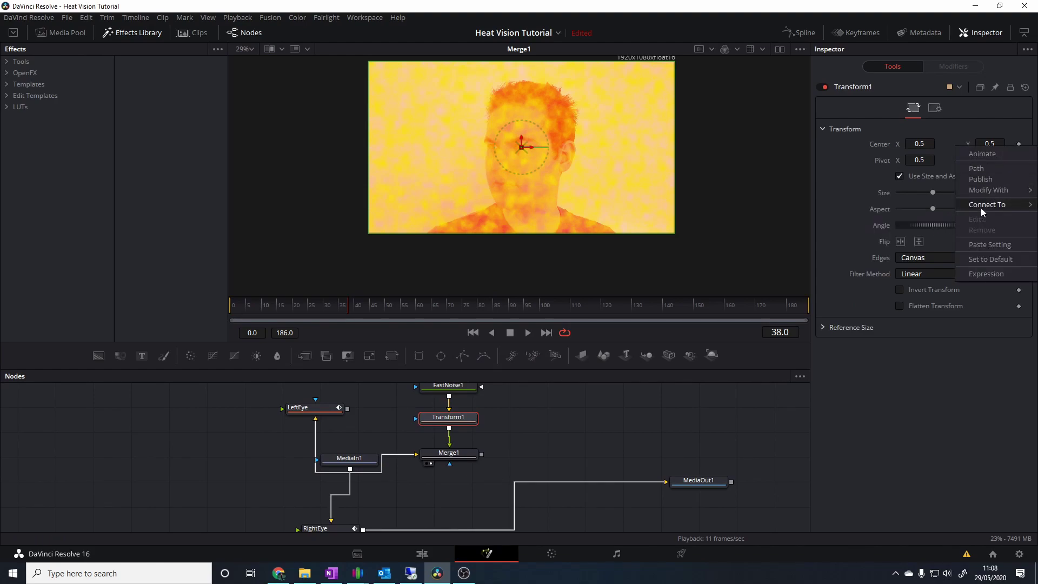
{"action": "mouse_move", "coordinate": [926, 231]}
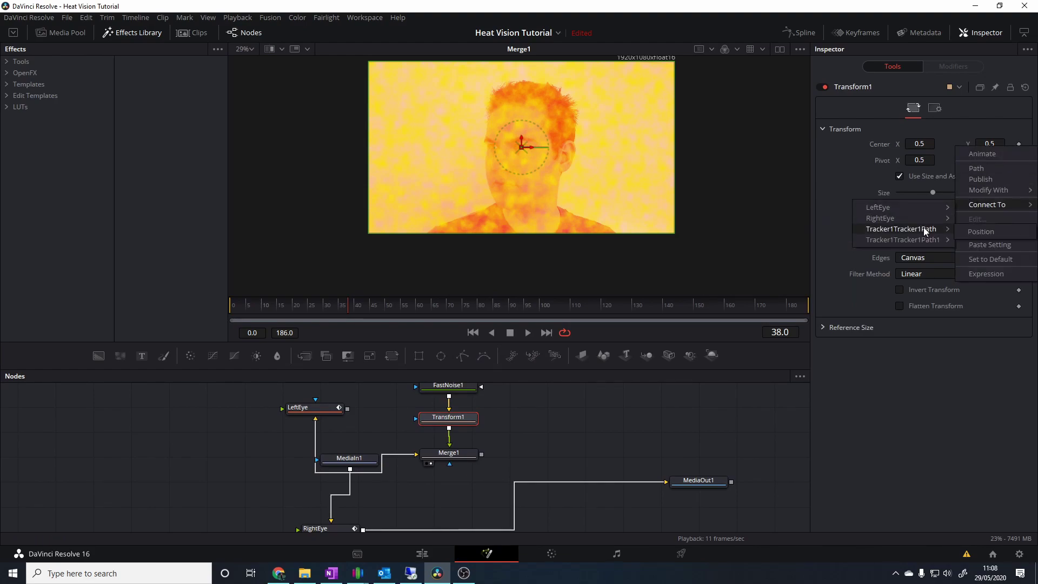
{"action": "left_click", "coordinate": [981, 229]}
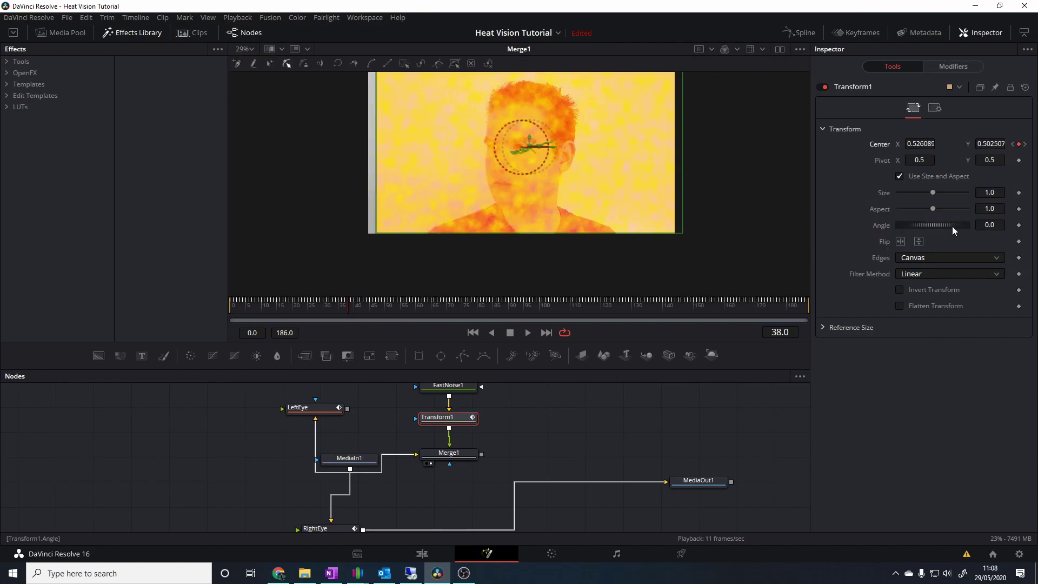
{"action": "left_click", "coordinate": [600, 412]}
{"action": "key", "text": "space"}
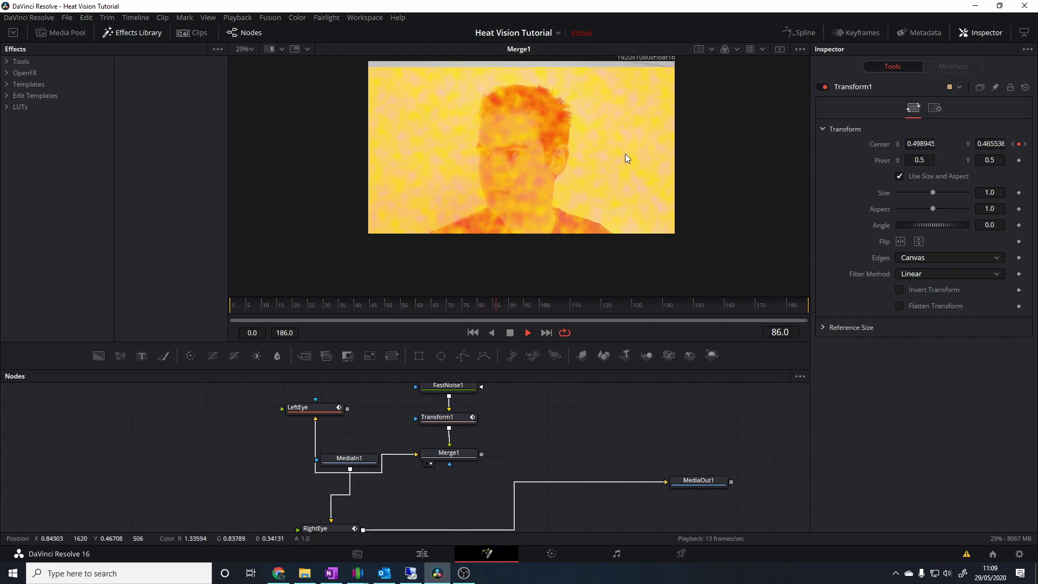
{"action": "key", "text": "space"}
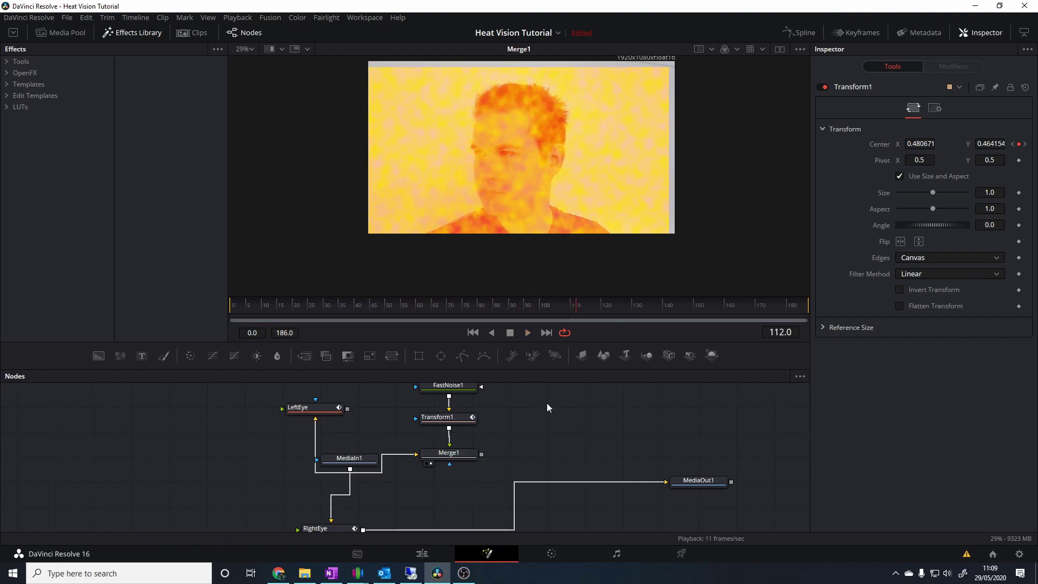
{"action": "left_click_drag", "start_coordinate": [549, 406], "coordinate": [577, 461]}
{"action": "left_click_drag", "start_coordinate": [543, 421], "coordinate": [473, 505]}
{"action": "left_click", "coordinate": [571, 485]}
{"action": "left_click_drag", "start_coordinate": [619, 441], "coordinate": [612, 391]}
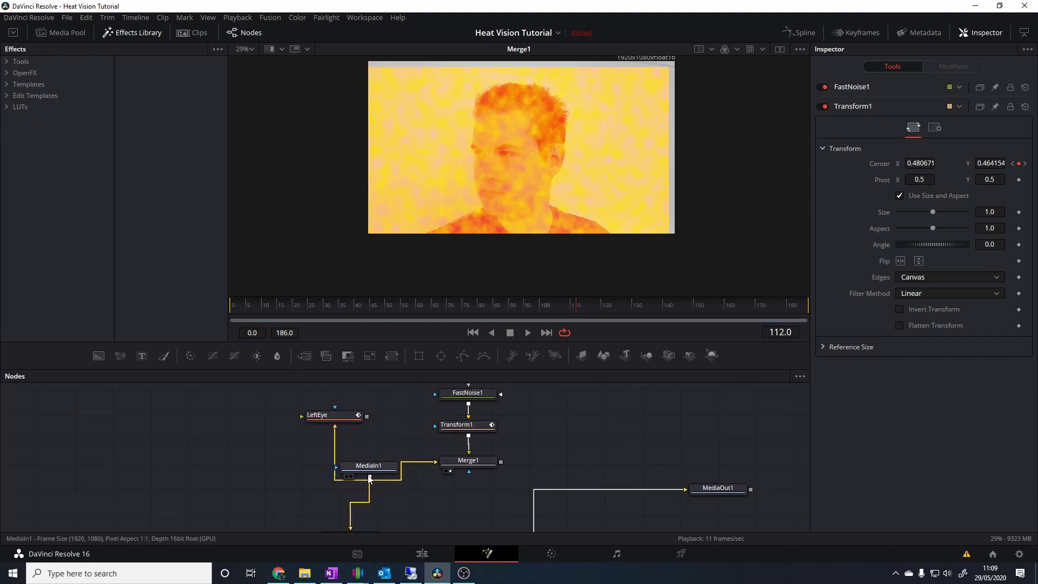
Step: Mask FastNoise1 with an ellipse and place the mask node above it with some spacing
{"action": "left_click_drag", "start_coordinate": [415, 383], "coordinate": [420, 440]}
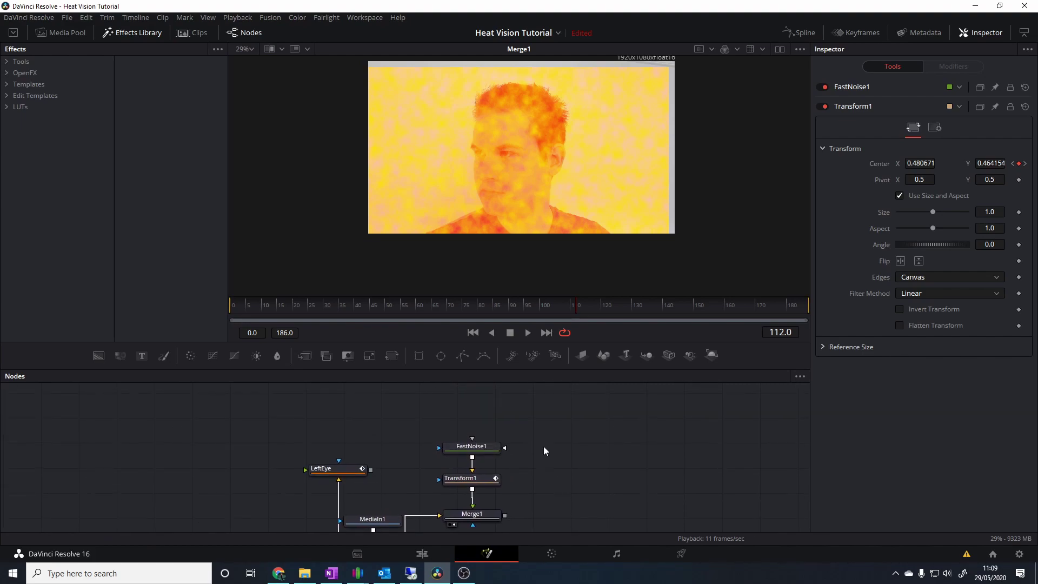
{"action": "left_click", "coordinate": [483, 447]}
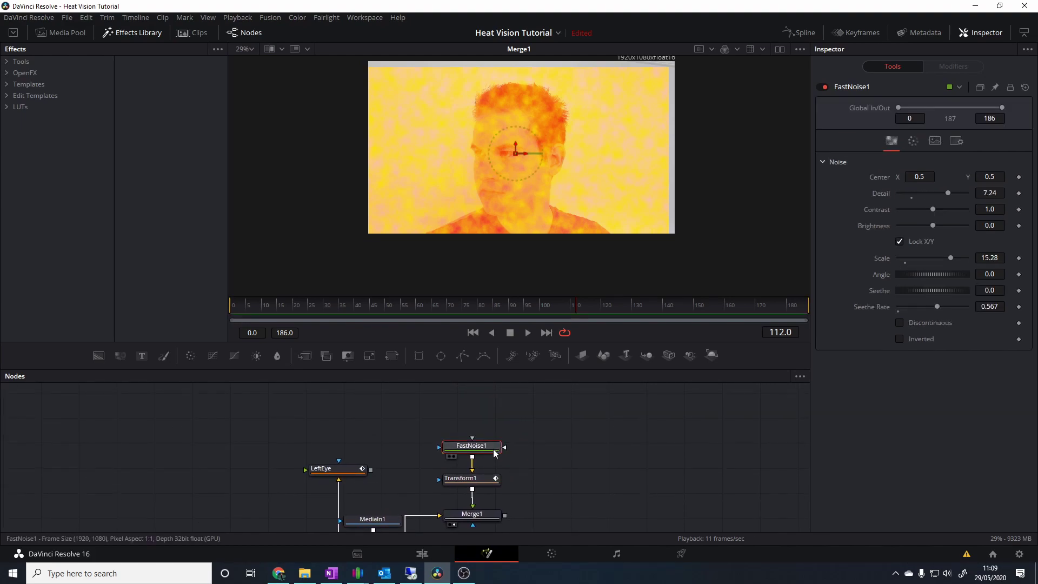
{"action": "left_click", "coordinate": [440, 356]}
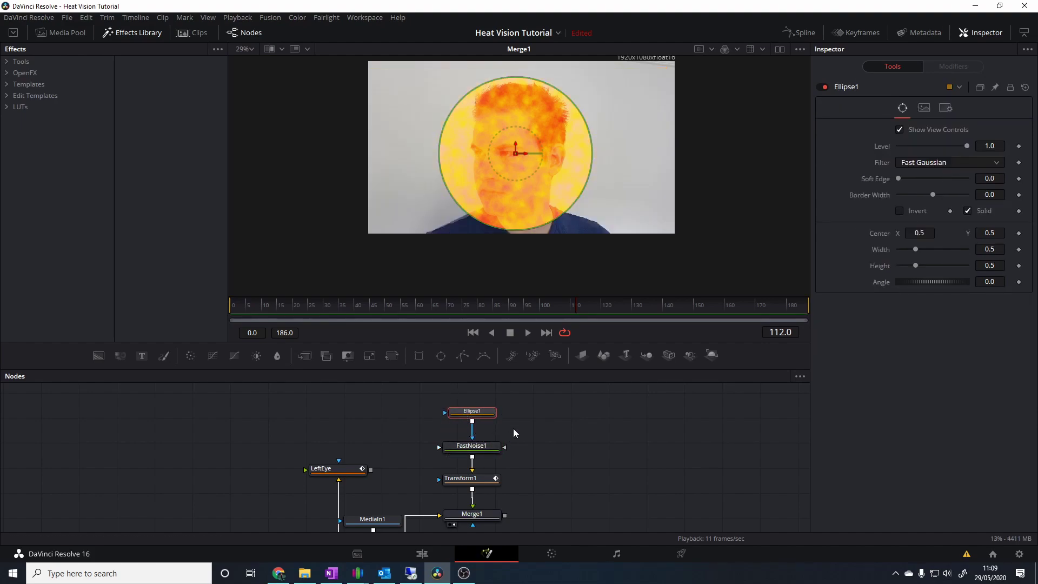
{"action": "left_click_drag", "start_coordinate": [473, 413], "coordinate": [477, 399]}
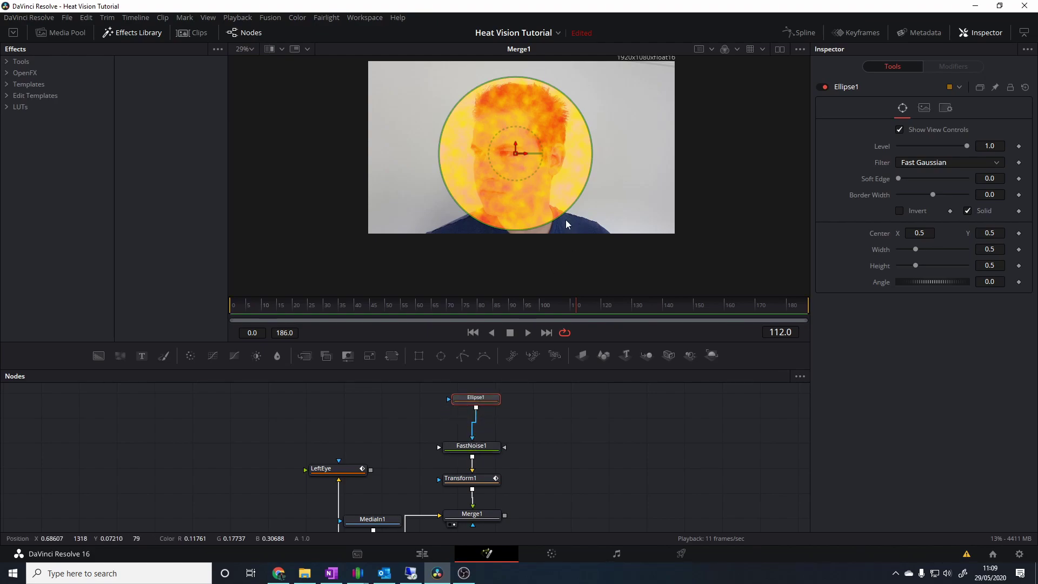
Step: Shrink the ellipse mask to about 0.0173 by 0.0188, center it over the tracked eye's iris and play back the result
{"action": "left_click_drag", "start_coordinate": [561, 216], "coordinate": [521, 150]}
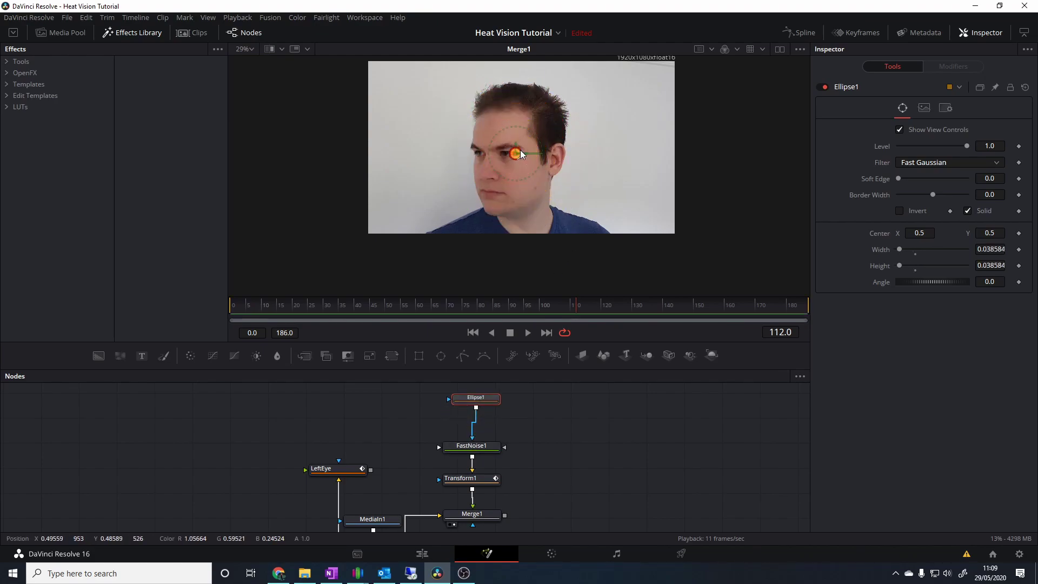
{"action": "scroll", "coordinate": [521, 150], "scroll_direction": "up", "scroll_amount": 6}
{"action": "left_click_drag", "start_coordinate": [539, 204], "coordinate": [519, 171]}
{"action": "scroll", "coordinate": [481, 199], "scroll_direction": "up", "scroll_amount": 3}
{"action": "left_click", "coordinate": [590, 426]}
{"action": "scroll", "coordinate": [545, 166], "scroll_direction": "down", "scroll_amount": 2}
{"action": "scroll", "coordinate": [573, 184], "scroll_direction": "down", "scroll_amount": 6}
{"action": "key", "text": "space"}
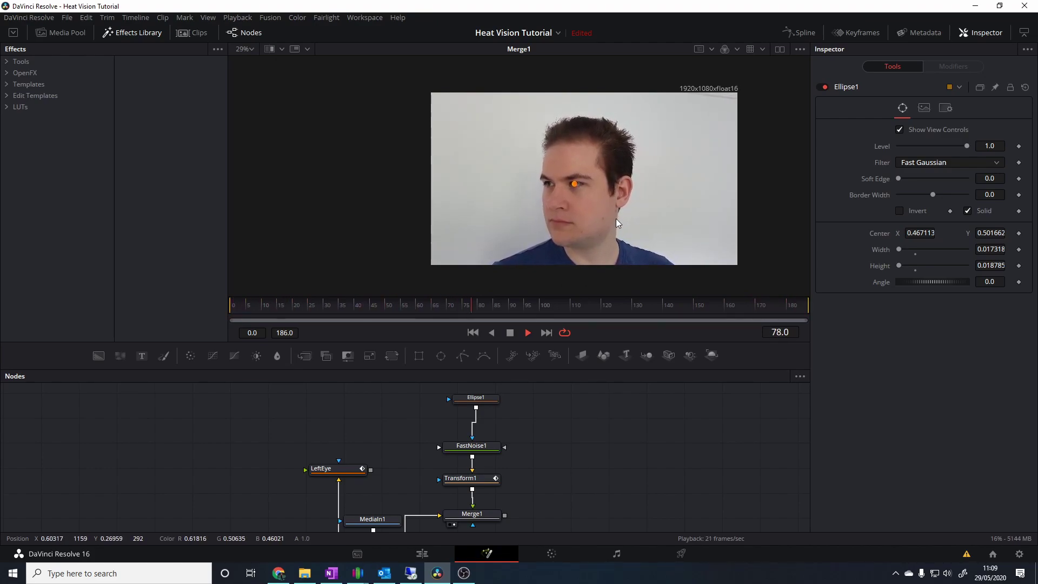
{"action": "key", "text": "space"}
Step: Add a second ellipse mask between Ellipse1 and FastNoise1
{"action": "scroll", "coordinate": [585, 190], "scroll_direction": "up", "scroll_amount": 5}
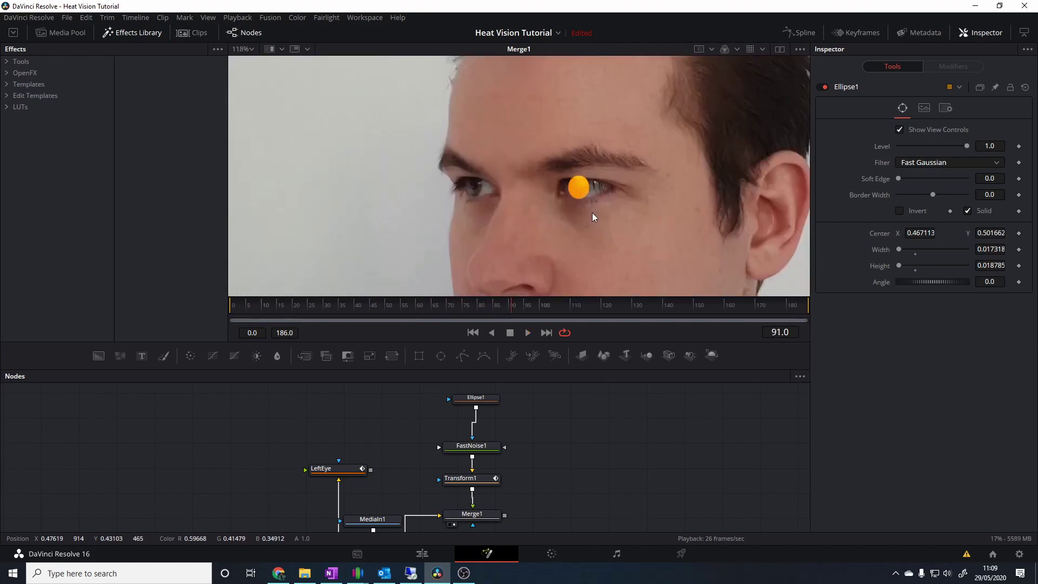
{"action": "left_click_drag", "start_coordinate": [495, 413], "coordinate": [488, 409]}
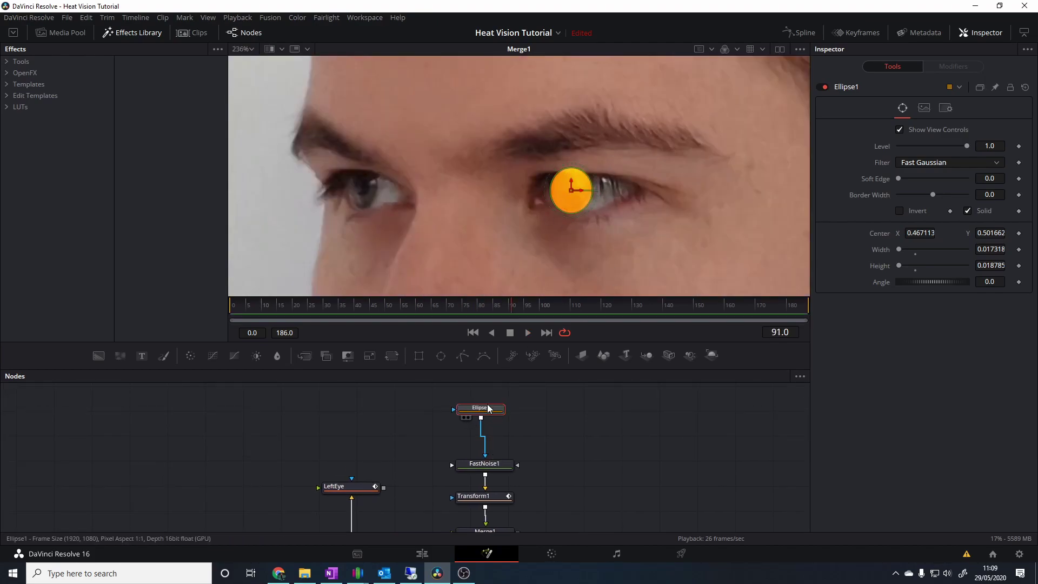
{"action": "left_click", "coordinate": [446, 356]}
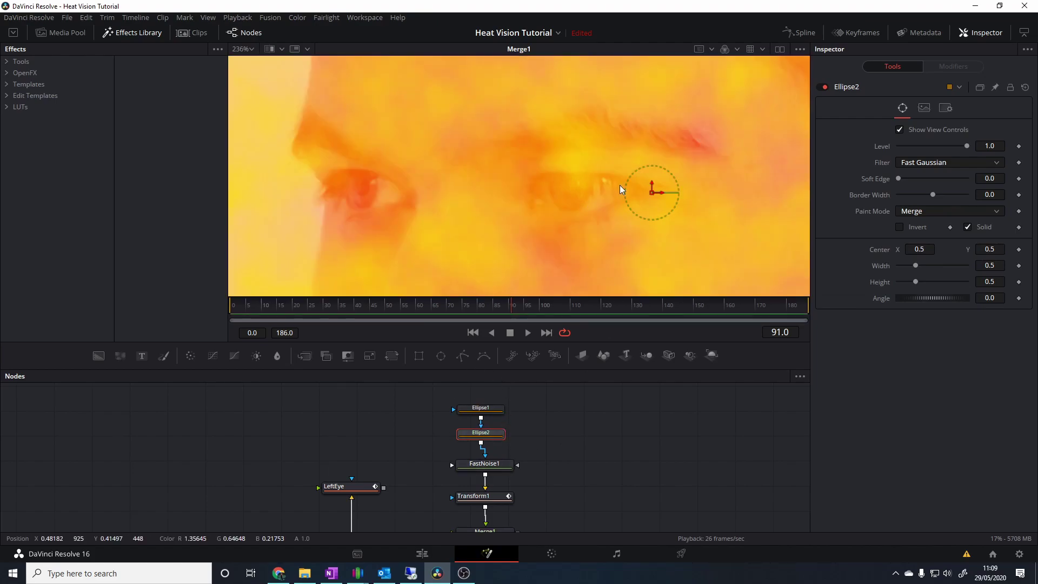
Step: Shrink the second ellipse to about 0.0096 wide and high and move it over the pupil
{"action": "scroll", "coordinate": [620, 184], "scroll_direction": "down", "scroll_amount": 5}
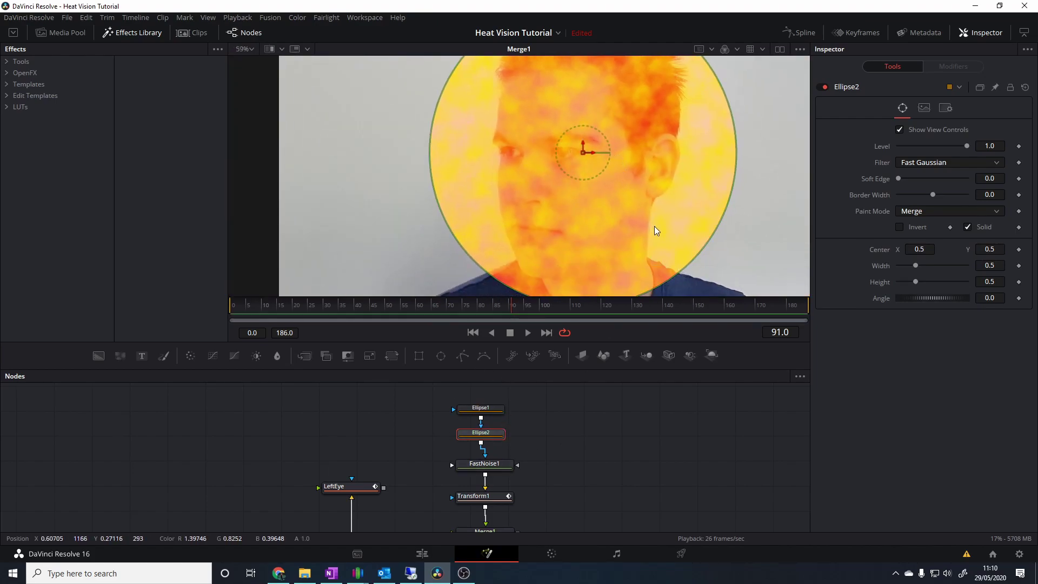
{"action": "left_click_drag", "start_coordinate": [683, 267], "coordinate": [486, 182]}
{"action": "scroll", "coordinate": [586, 148], "scroll_direction": "up", "scroll_amount": 6}
{"action": "scroll", "coordinate": [486, 183], "scroll_direction": "up", "scroll_amount": 4}
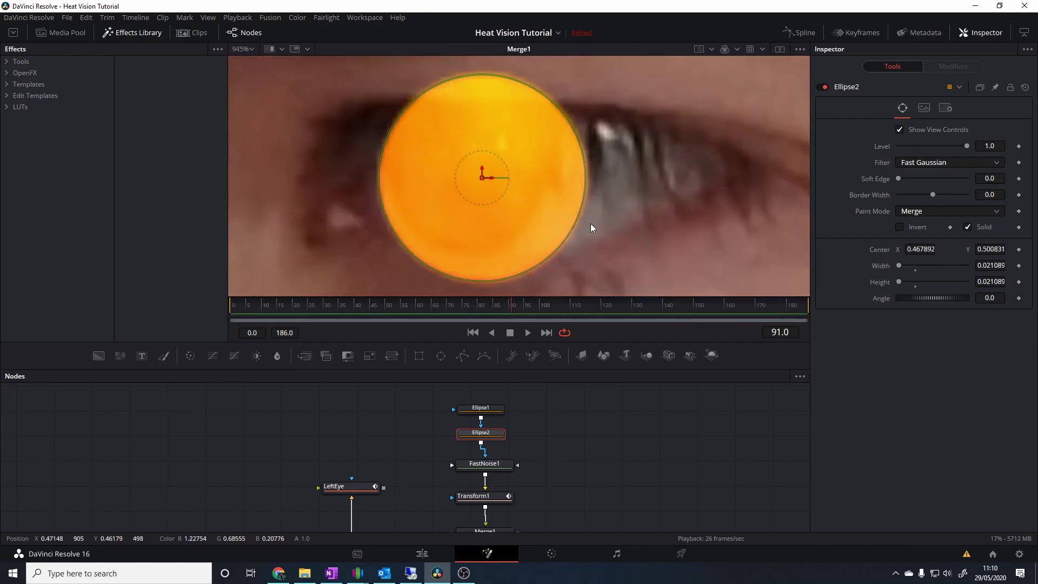
{"action": "left_click_drag", "start_coordinate": [569, 236], "coordinate": [481, 178]}
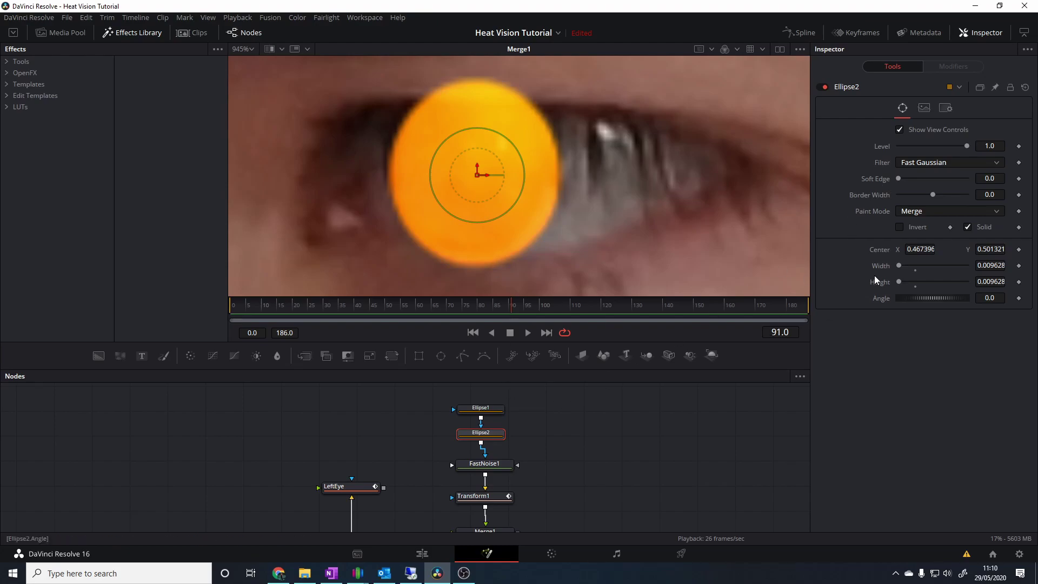
Step: Set the second ellipse's paint mode to Subtract and refine it to about 0.0079 by 0.0089 around the pupil
{"action": "left_click", "coordinate": [917, 212]}
{"action": "left_click", "coordinate": [922, 250]}
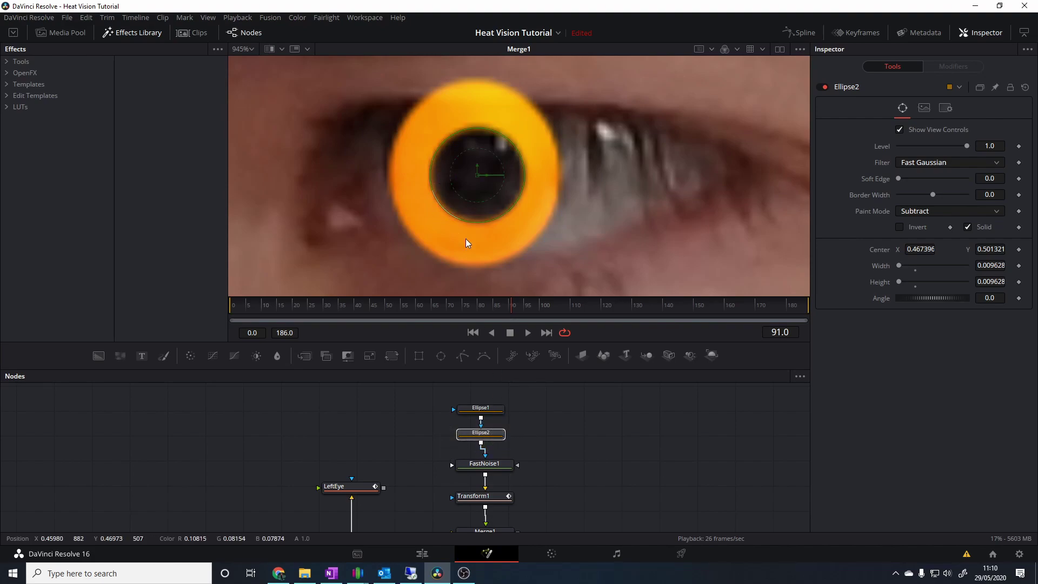
{"action": "left_click_drag", "start_coordinate": [478, 176], "coordinate": [517, 184]}
{"action": "left_click_drag", "start_coordinate": [480, 221], "coordinate": [478, 216]}
{"action": "left_click", "coordinate": [615, 411]}
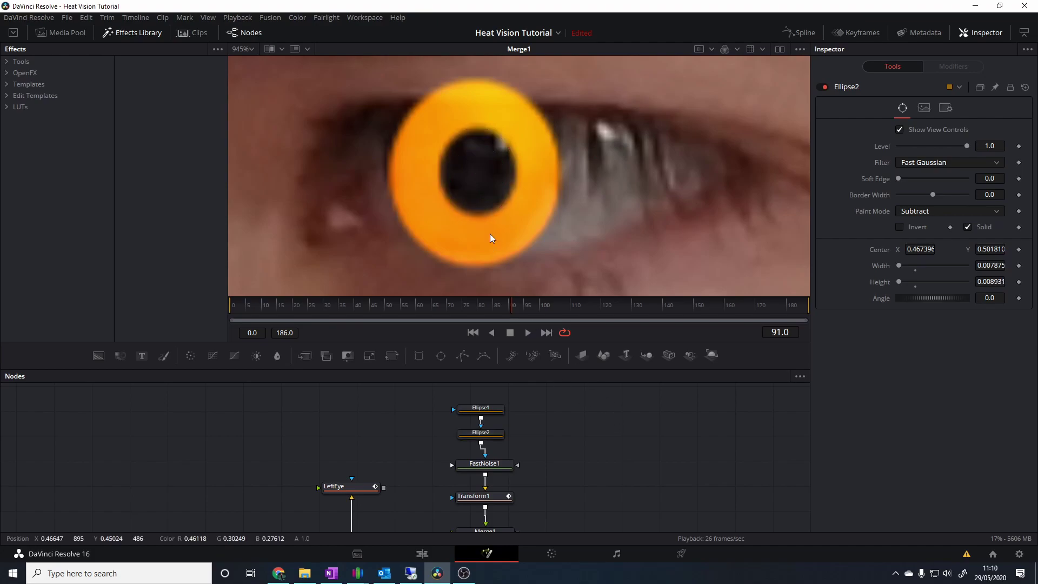
{"action": "key", "text": "ctrl+f"}
{"action": "scroll", "coordinate": [533, 219], "scroll_direction": "up", "scroll_amount": 8}
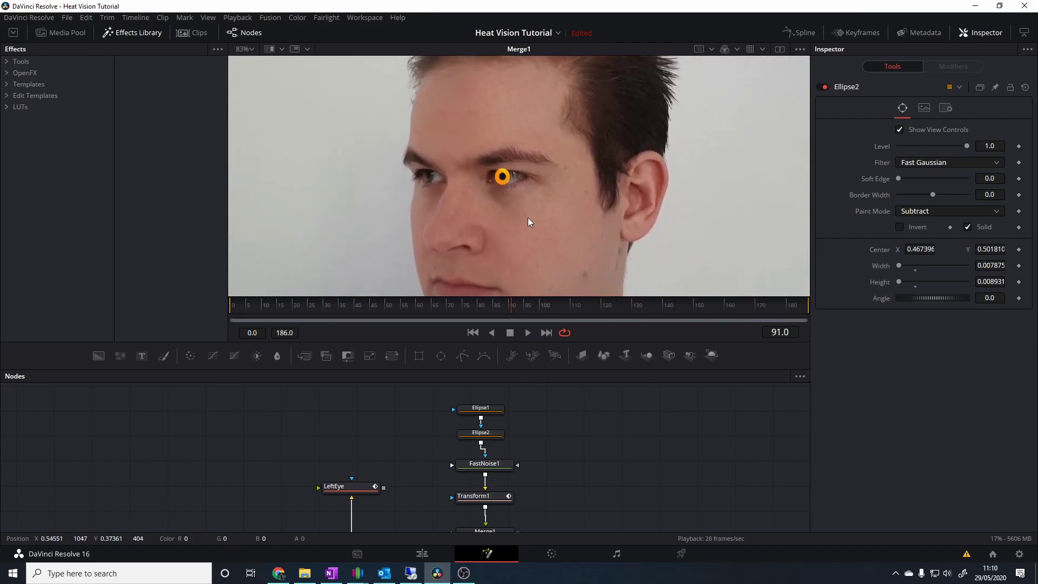
Step: Add a polygon mask between Ellipse2 and FastNoise1
{"action": "scroll", "coordinate": [534, 172], "scroll_direction": "up", "scroll_amount": 2}
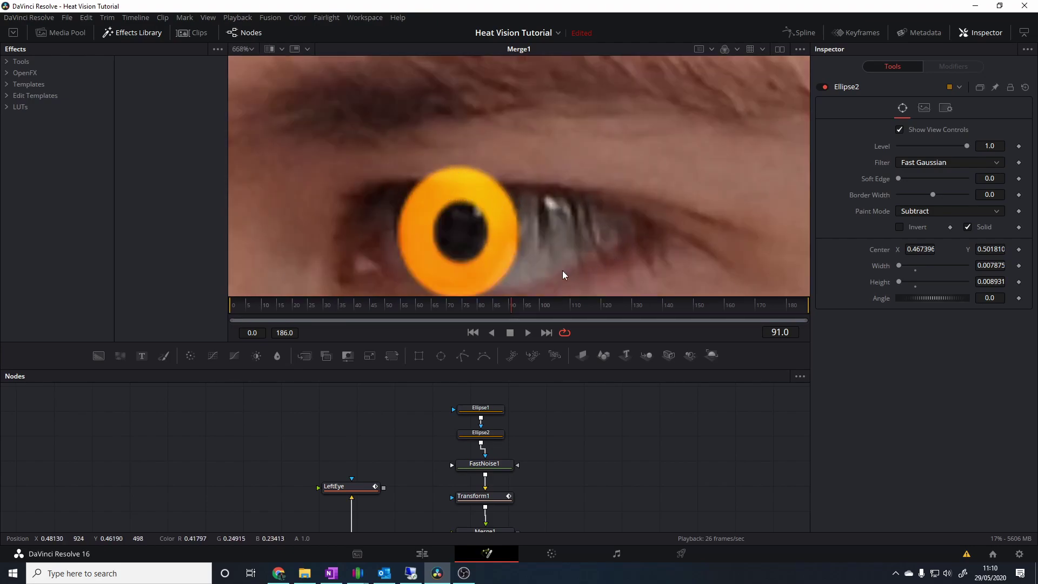
{"action": "left_click", "coordinate": [480, 432]}
{"action": "left_click_drag", "start_coordinate": [595, 446], "coordinate": [586, 415]}
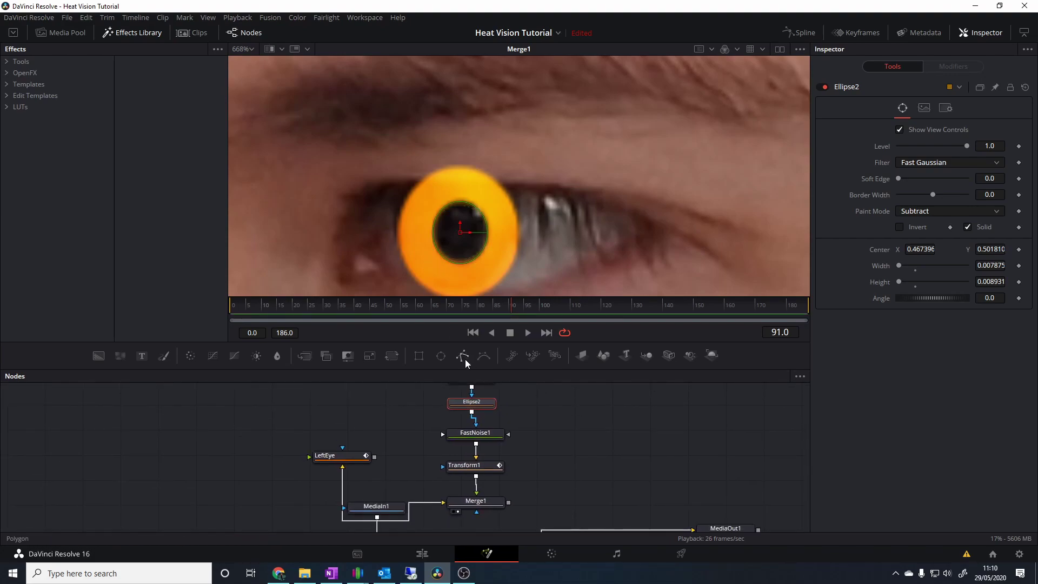
{"action": "left_click", "coordinate": [464, 357]}
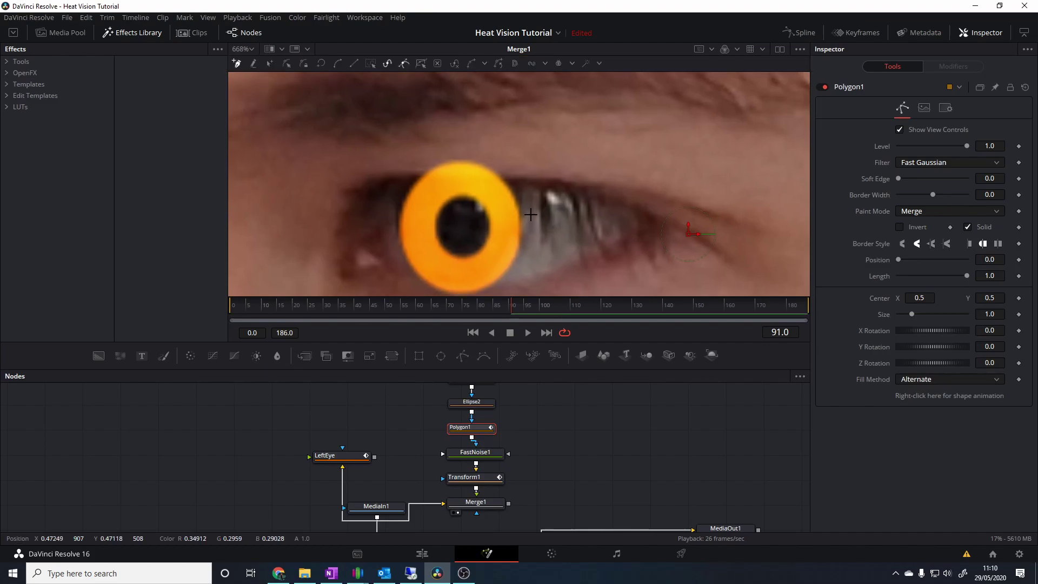
Step: Trace a closed polygon along the lower and upper eyelids around the visible opening of the tracked eye
{"action": "left_click_drag", "start_coordinate": [526, 247], "coordinate": [530, 219]}
{"action": "left_click", "coordinate": [390, 228]}
{"action": "left_click", "coordinate": [421, 249]}
{"action": "left_click", "coordinate": [513, 258]}
{"action": "left_click", "coordinate": [558, 245]}
{"action": "left_click", "coordinate": [580, 238]}
{"action": "left_click", "coordinate": [626, 214]}
{"action": "left_click", "coordinate": [651, 202]}
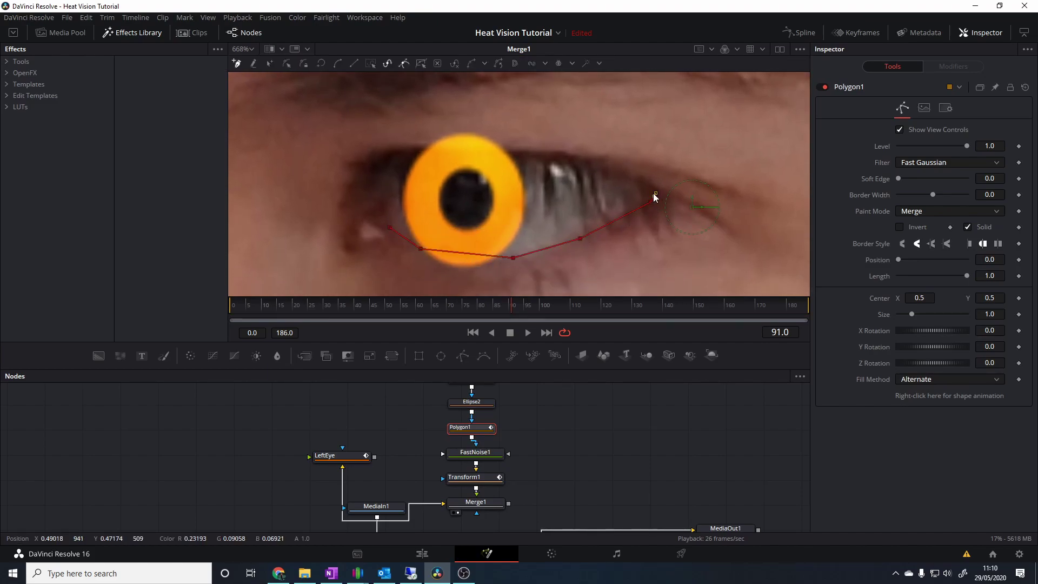
{"action": "left_click", "coordinate": [491, 164]}
{"action": "left_click", "coordinate": [470, 163]}
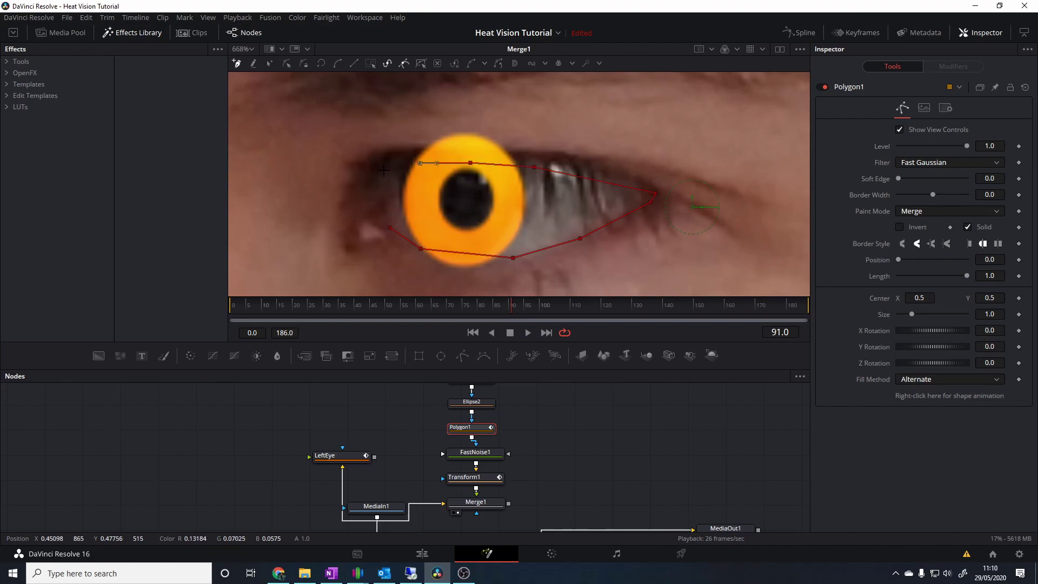
{"action": "left_click", "coordinate": [385, 190]}
{"action": "left_click", "coordinate": [392, 228]}
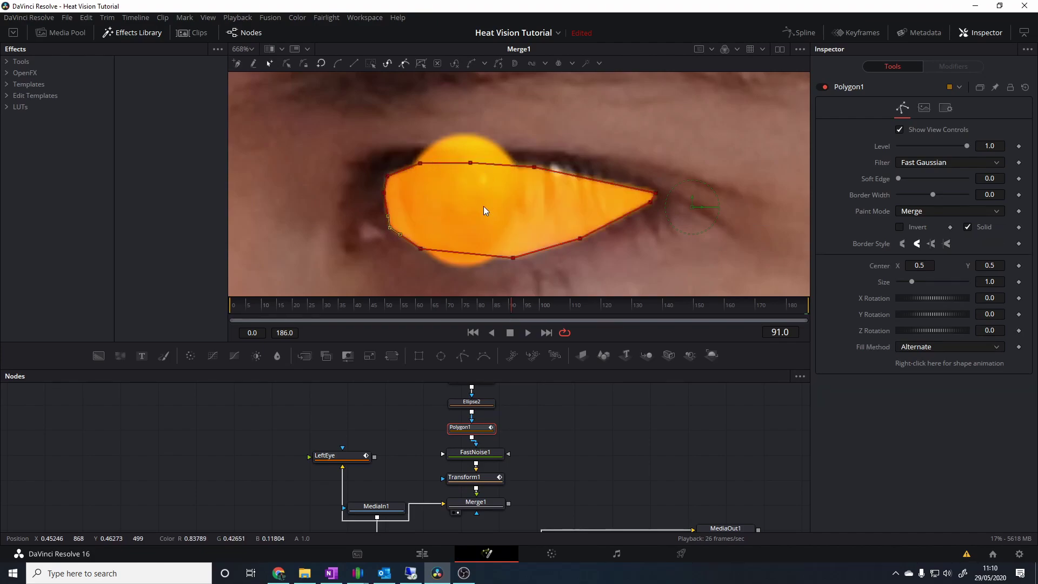
Step: Select all points of the eye-shaped polygon and smooth them into curves
{"action": "left_click", "coordinate": [535, 166]}
{"action": "left_click_drag", "start_coordinate": [710, 135], "coordinate": [338, 286]}
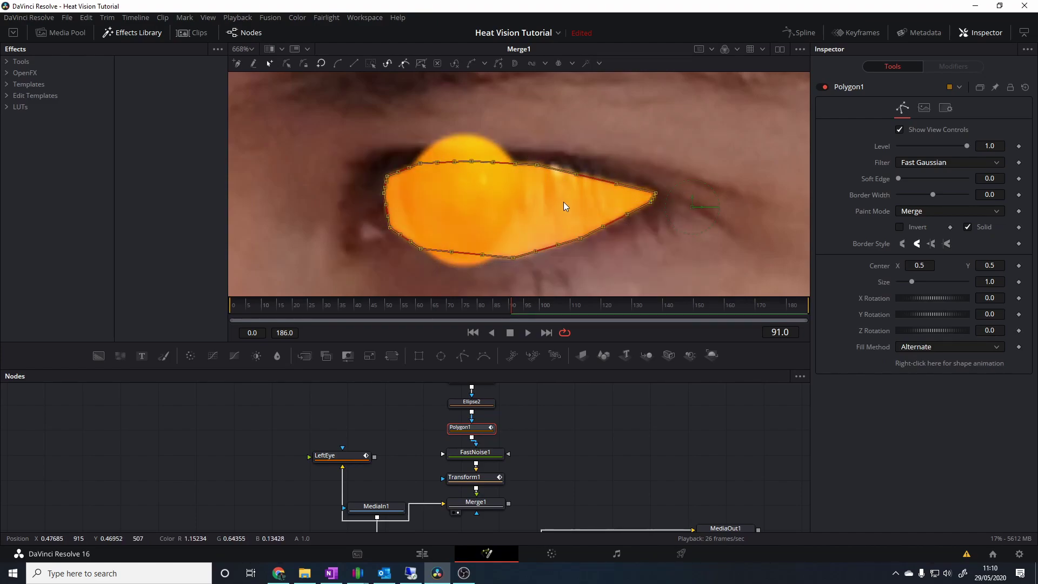
{"action": "key", "text": "shift+s"}
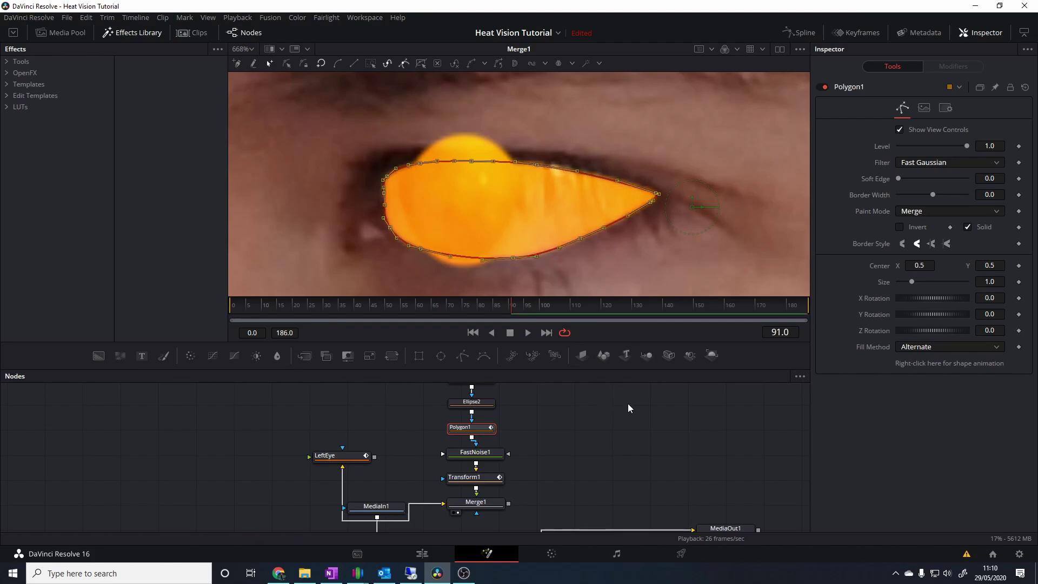
{"action": "left_click", "coordinate": [628, 403]}
Step: Set the polygon mask's paint mode to Subtract and invert it so the texture is kept only inside the eye opening
{"action": "left_click_drag", "start_coordinate": [490, 430], "coordinate": [494, 429]}
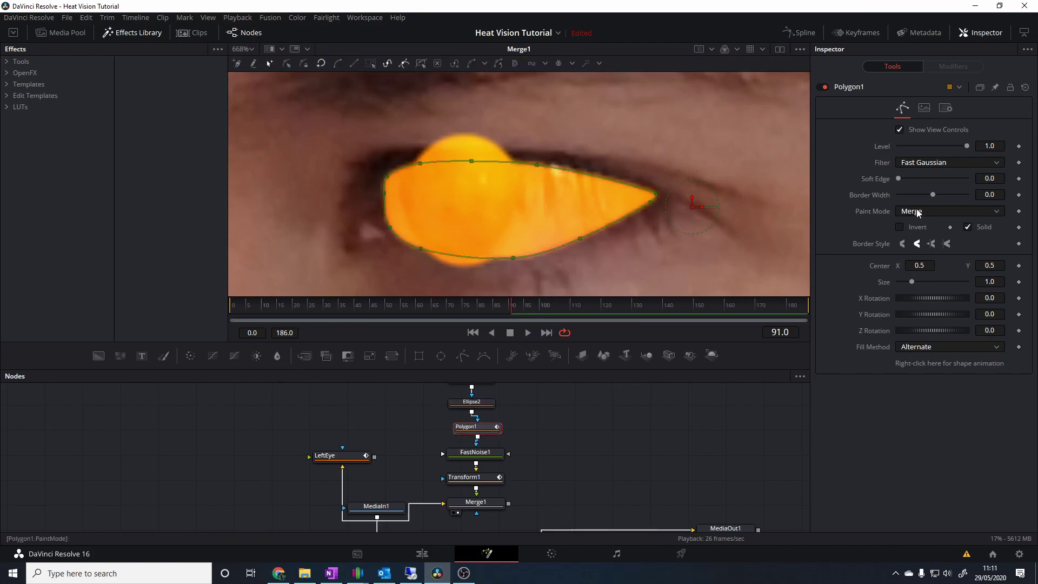
{"action": "left_click", "coordinate": [917, 210]}
{"action": "left_click", "coordinate": [919, 244]}
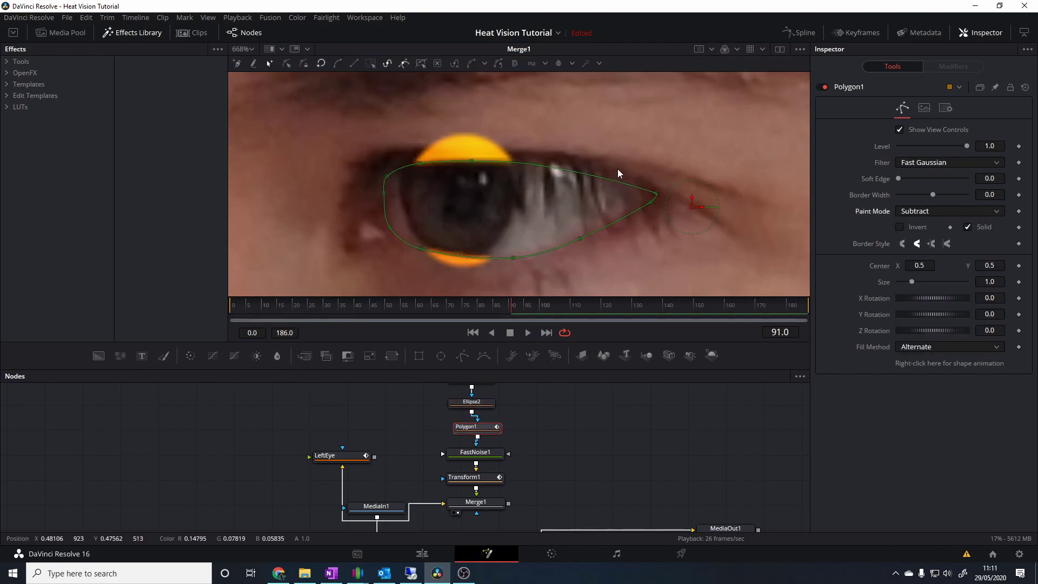
{"action": "left_click_drag", "start_coordinate": [539, 429], "coordinate": [550, 446]}
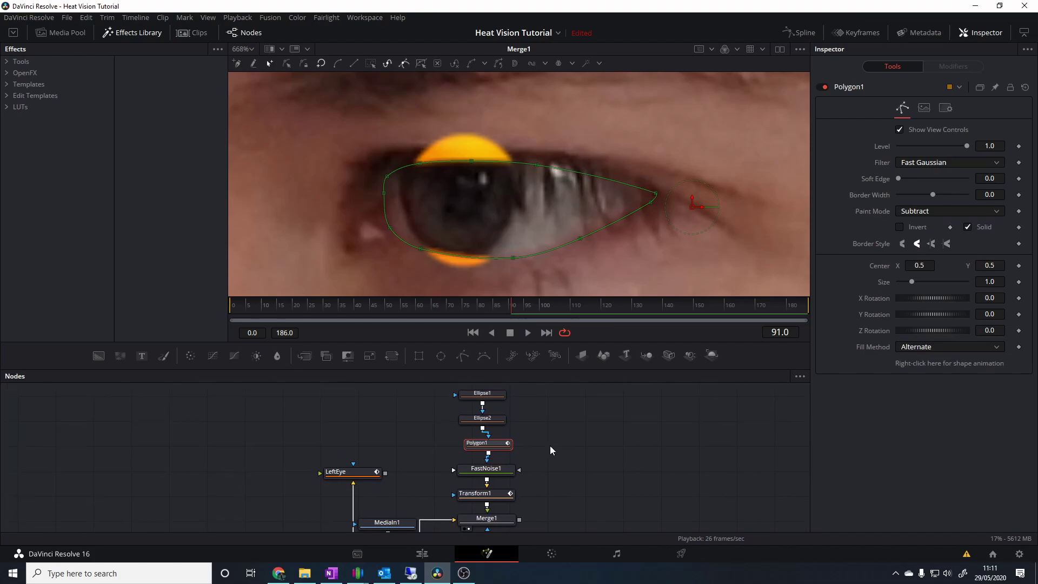
{"action": "left_click", "coordinate": [900, 227]}
{"action": "left_click", "coordinate": [617, 463]}
Step: Play back the clip and scrub to frame 53 to examine how the masked texture follows the eye
{"action": "scroll", "coordinate": [621, 202], "scroll_direction": "down", "scroll_amount": 12}
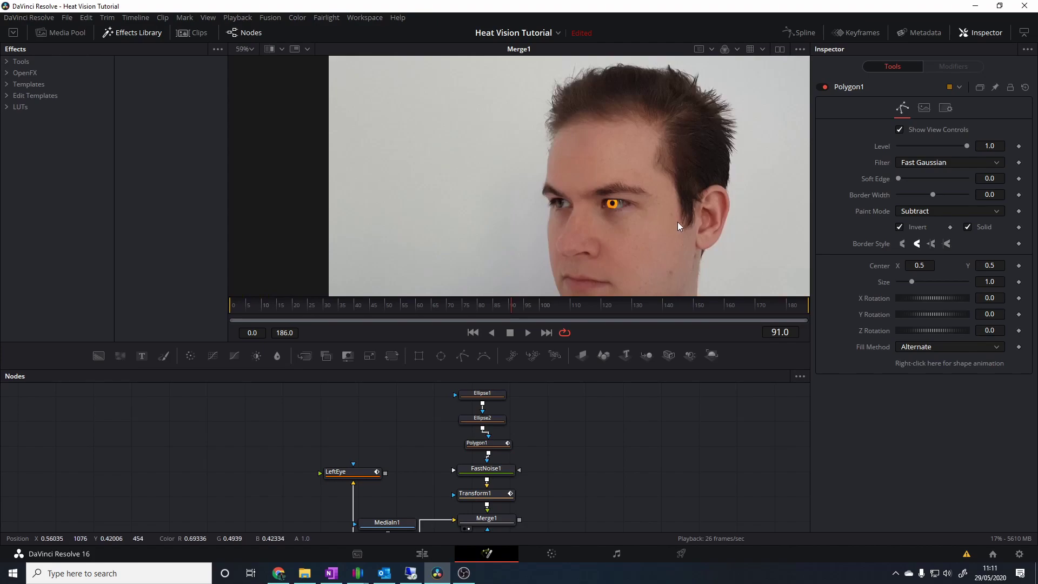
{"action": "left_click_drag", "start_coordinate": [694, 249], "coordinate": [650, 237]}
{"action": "key", "text": "space"}
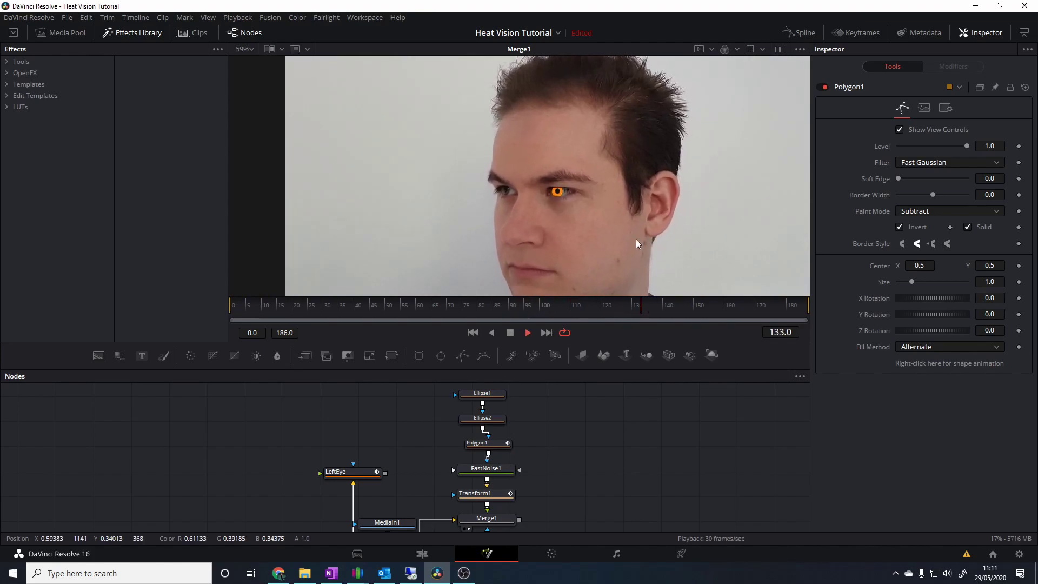
{"action": "scroll", "coordinate": [546, 210], "scroll_direction": "up", "scroll_amount": 5}
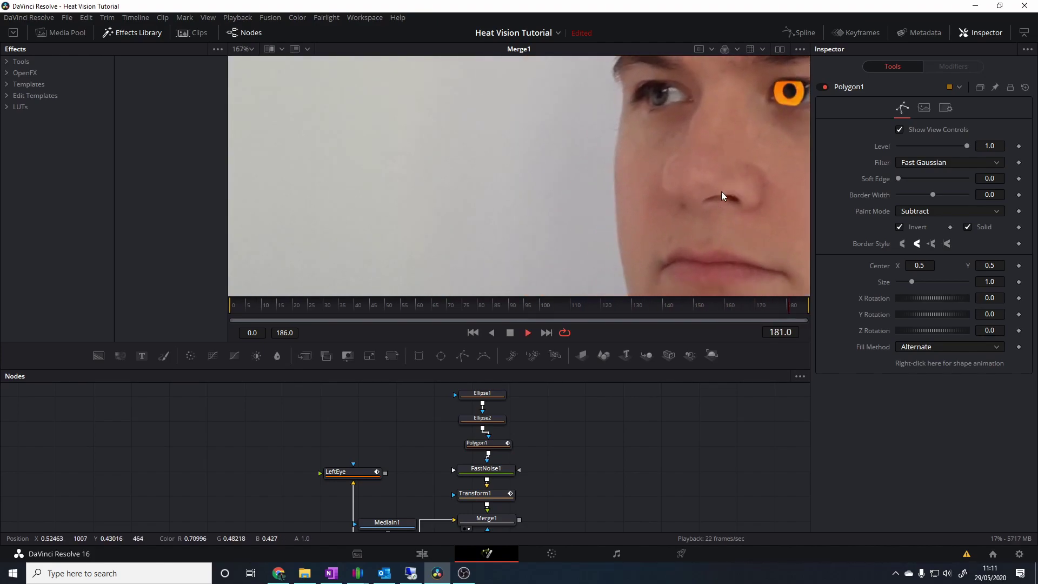
{"action": "scroll", "coordinate": [579, 235], "scroll_direction": "up", "scroll_amount": 3}
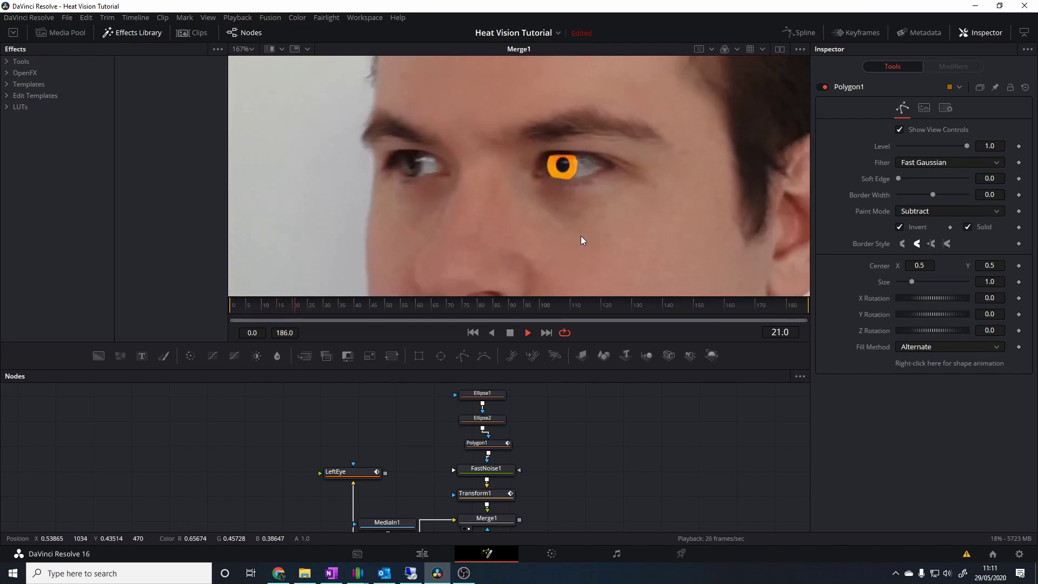
{"action": "scroll", "coordinate": [540, 162], "scroll_direction": "up", "scroll_amount": 2}
{"action": "key", "text": "space"}
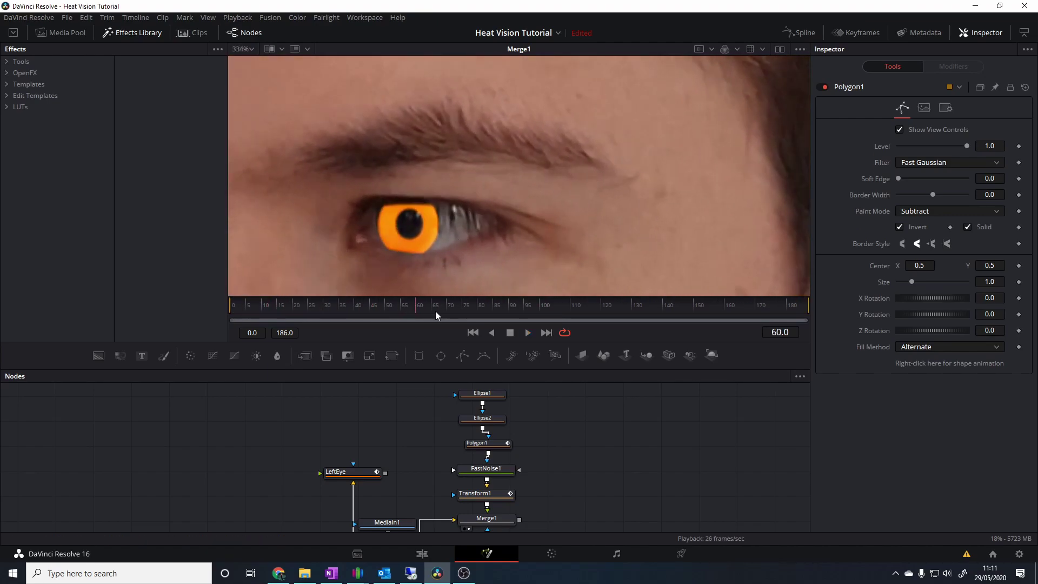
{"action": "left_click_drag", "start_coordinate": [420, 310], "coordinate": [396, 302]}
Step: Rename the Transform1 node as TransformEyeTrackRight
{"action": "left_click_drag", "start_coordinate": [548, 454], "coordinate": [589, 476]}
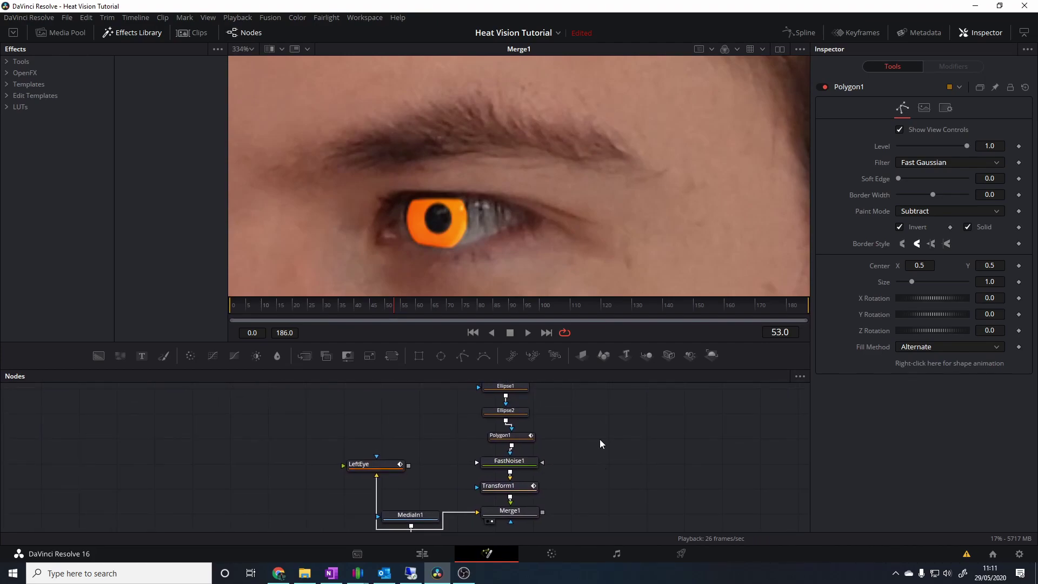
{"action": "left_click", "coordinate": [523, 490]}
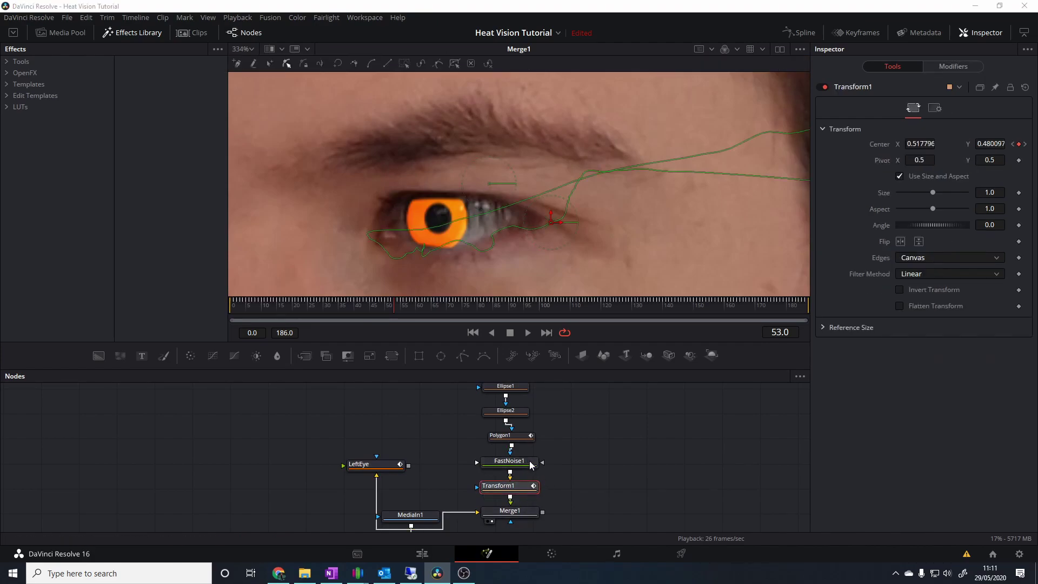
{"action": "key", "text": "F2"}
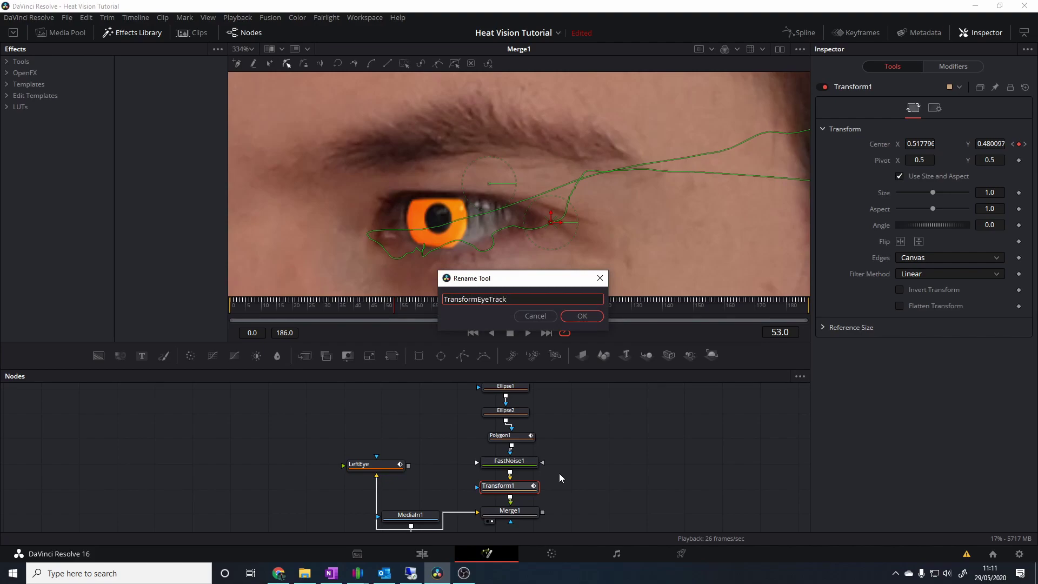
{"action": "type", "text": "t"}
{"action": "key", "text": "Return"}
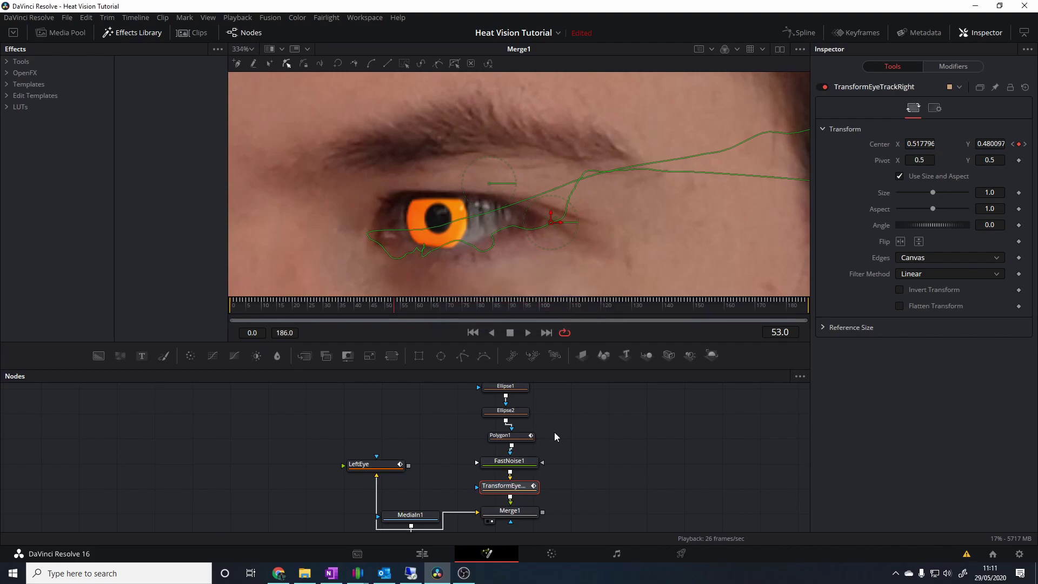
Step: Move the mask, noise and tracking nodes away from Merge1 and insert a new Transform node after TransformEyeTrackRight
{"action": "scroll", "coordinate": [548, 460], "scroll_direction": "down", "scroll_amount": 2}
{"action": "left_click_drag", "start_coordinate": [540, 387], "coordinate": [515, 436]}
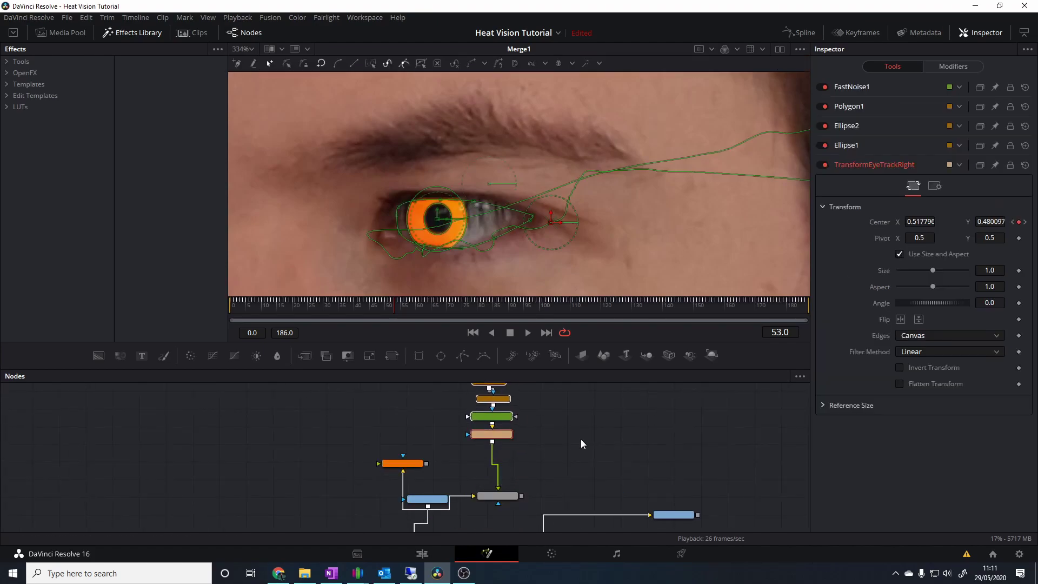
{"action": "scroll", "coordinate": [494, 456], "scroll_direction": "up", "scroll_amount": 2}
{"action": "left_click", "coordinate": [517, 431]}
{"action": "key", "text": "shift+space"}
{"action": "type", "text": "Transform"}
{"action": "key", "text": "Return"}
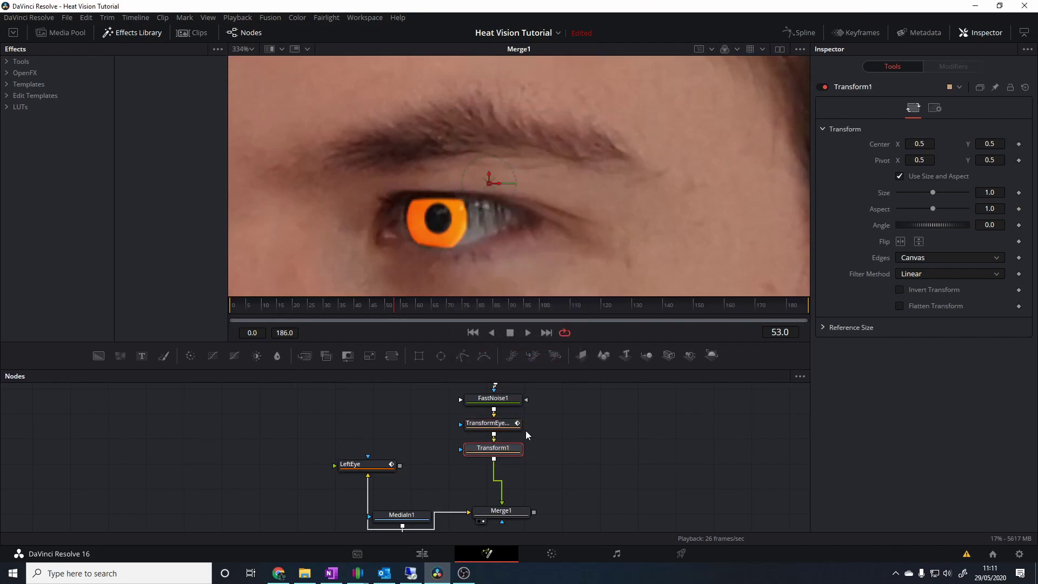
{"action": "left_click_drag", "start_coordinate": [514, 448], "coordinate": [519, 459]}
Step: Shift Transform1's center to X 0.499118 to align the overlay with the iris and keyframe it at frame 53
{"action": "scroll", "coordinate": [479, 229], "scroll_direction": "down", "scroll_amount": 2}
{"action": "left_click_drag", "start_coordinate": [487, 202], "coordinate": [485, 203]}
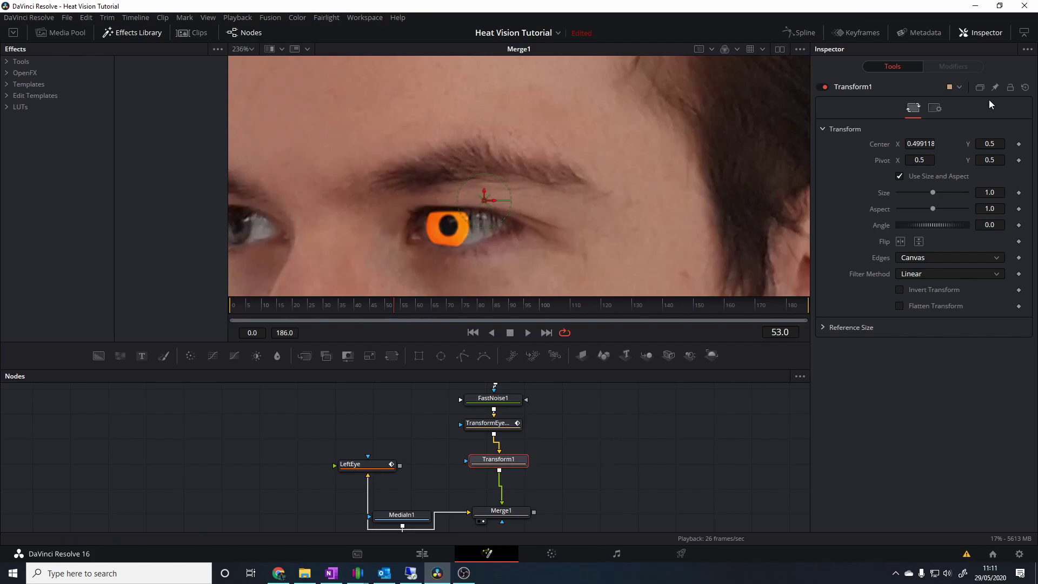
{"action": "left_click_drag", "start_coordinate": [511, 463], "coordinate": [508, 468]}
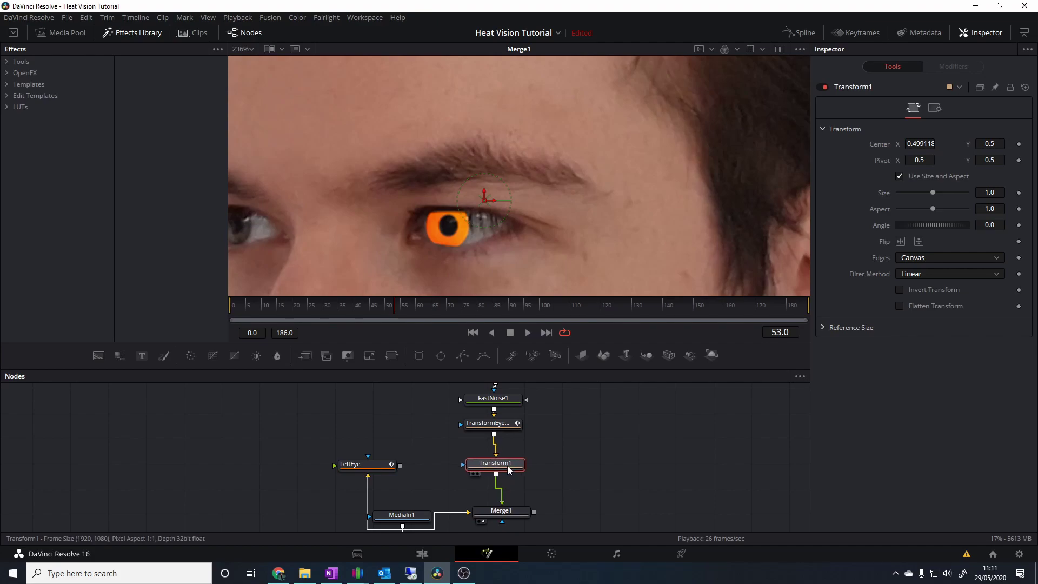
{"action": "left_click", "coordinate": [1020, 145]}
Step: Check the overlay at other frames and keyframe Transform1's center at frame 29 with X 0.499448
{"action": "scroll", "coordinate": [486, 232], "scroll_direction": "up", "scroll_amount": 4}
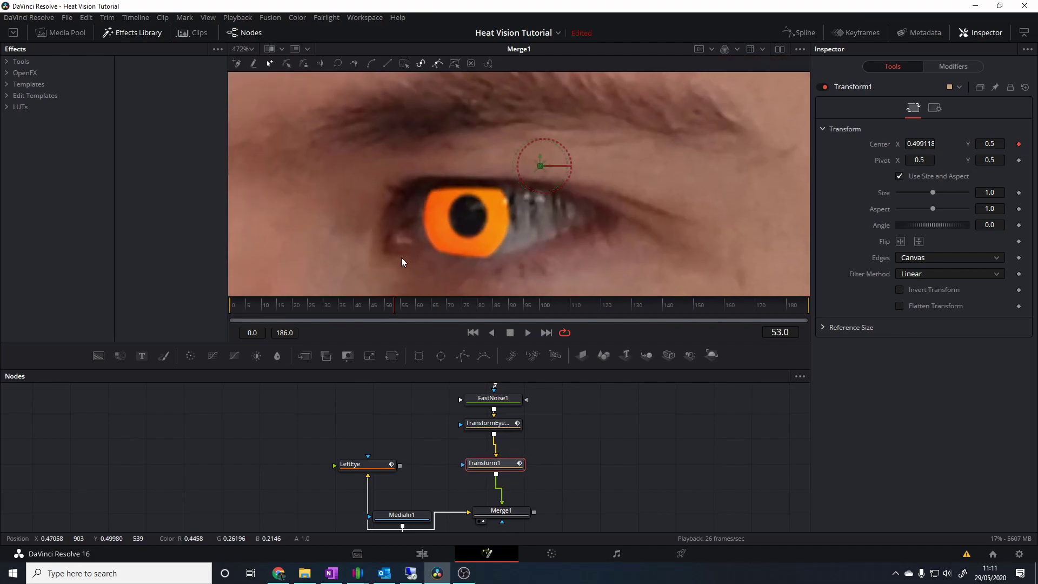
{"action": "left_click_drag", "start_coordinate": [395, 306], "coordinate": [595, 309]}
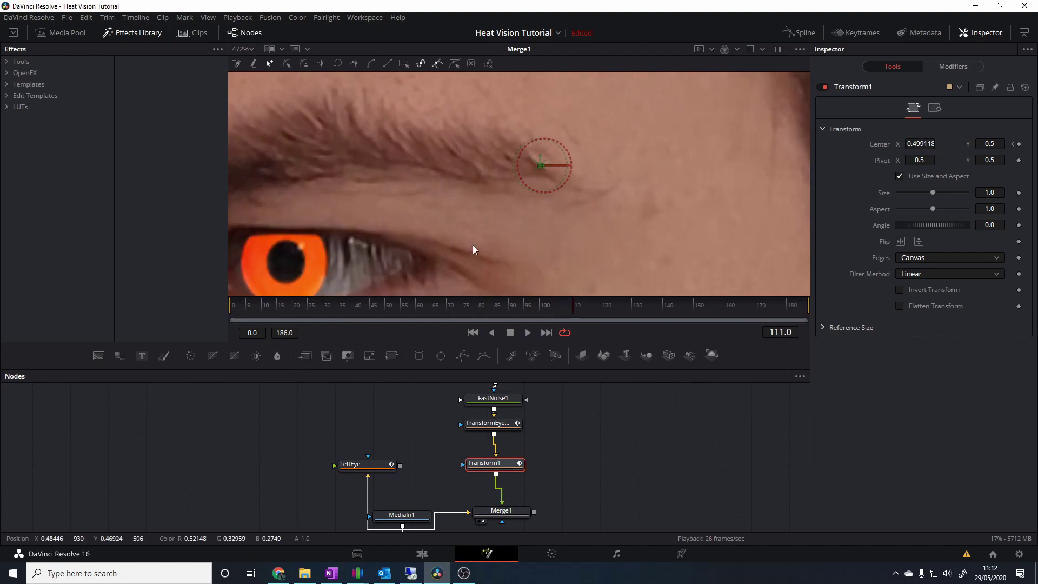
{"action": "left_click", "coordinate": [391, 307]}
{"action": "left_click_drag", "start_coordinate": [392, 306], "coordinate": [320, 306]}
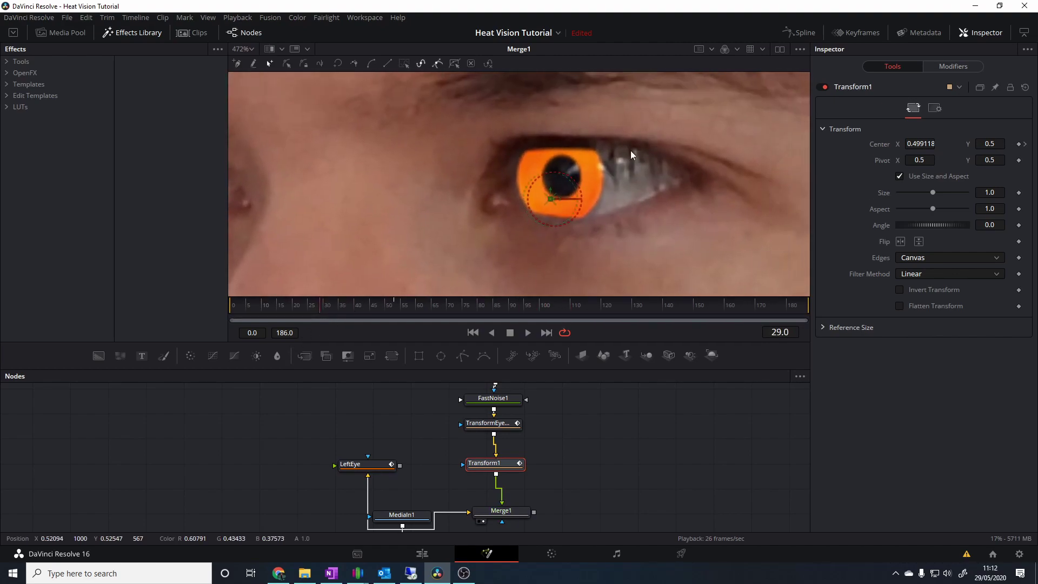
{"action": "mouse_move", "coordinate": [319, 307]}
{"action": "left_mouse_down"}
{"action": "mouse_move", "coordinate": [272, 306]}
{"action": "mouse_move", "coordinate": [307, 308]}
{"action": "left_mouse_up"}
Step: Play back the clip to check the overlay's alignment with the iris
{"action": "scroll", "coordinate": [342, 164], "scroll_direction": "down", "scroll_amount": 2}
{"action": "left_click_drag", "start_coordinate": [377, 203], "coordinate": [426, 118]}
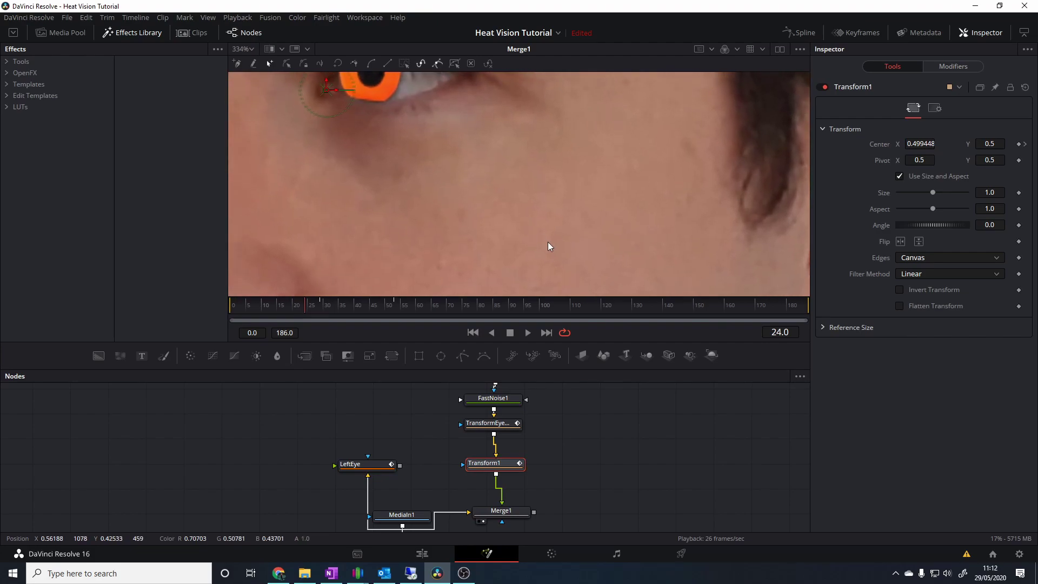
{"action": "left_click_drag", "start_coordinate": [471, 143], "coordinate": [508, 185]}
{"action": "scroll", "coordinate": [509, 188], "scroll_direction": "down", "scroll_amount": 2}
{"action": "left_click_drag", "start_coordinate": [542, 245], "coordinate": [563, 268]}
{"action": "key", "text": "space"}
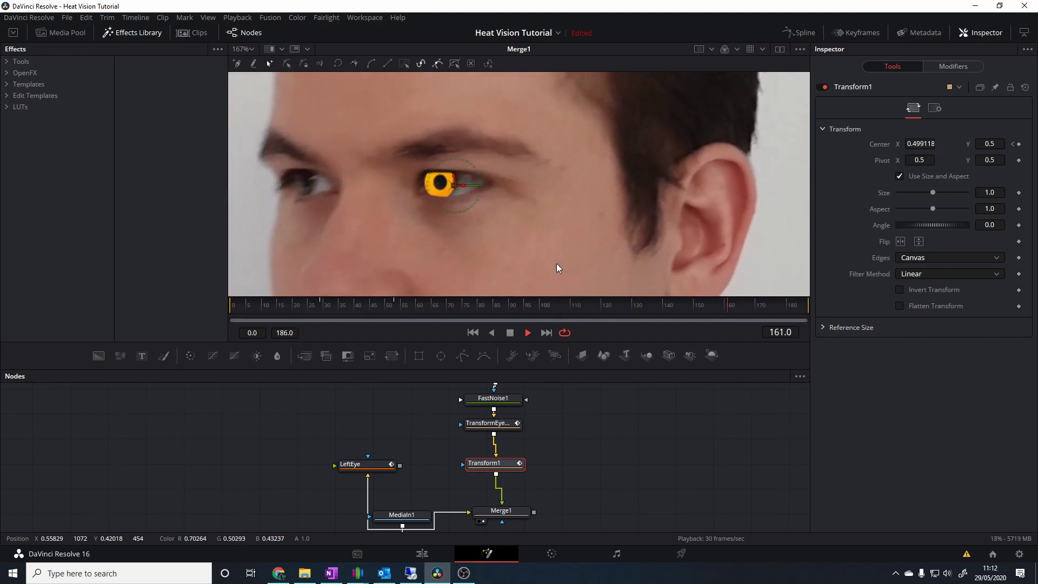
{"action": "key", "text": "space"}
Step: Keyframe Transform1's center at frame 149 with X 0.498806 to realign the overlay with the iris
{"action": "scroll", "coordinate": [546, 152], "scroll_direction": "up", "scroll_amount": 2}
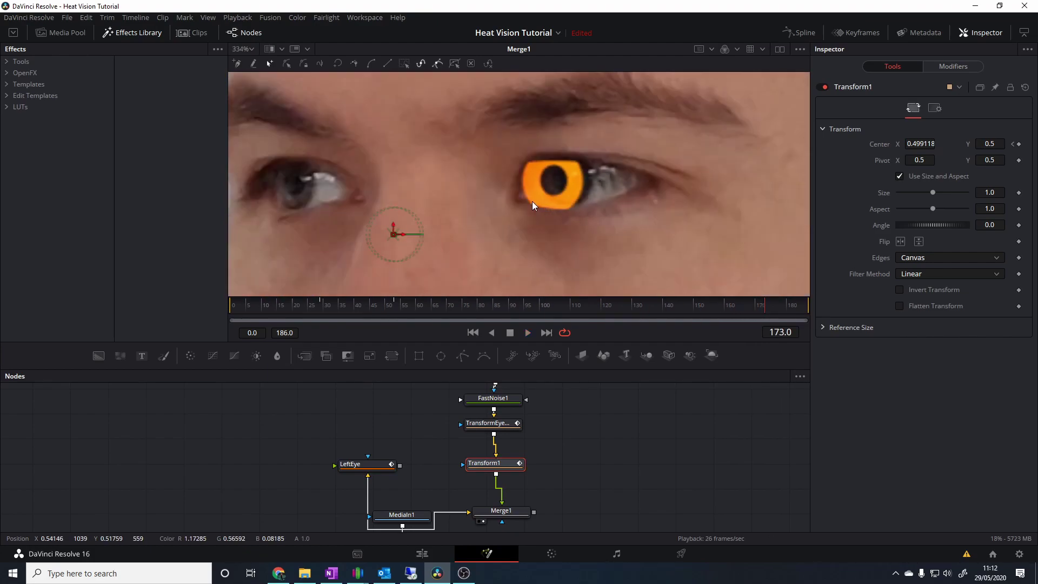
{"action": "left_click", "coordinate": [676, 306]}
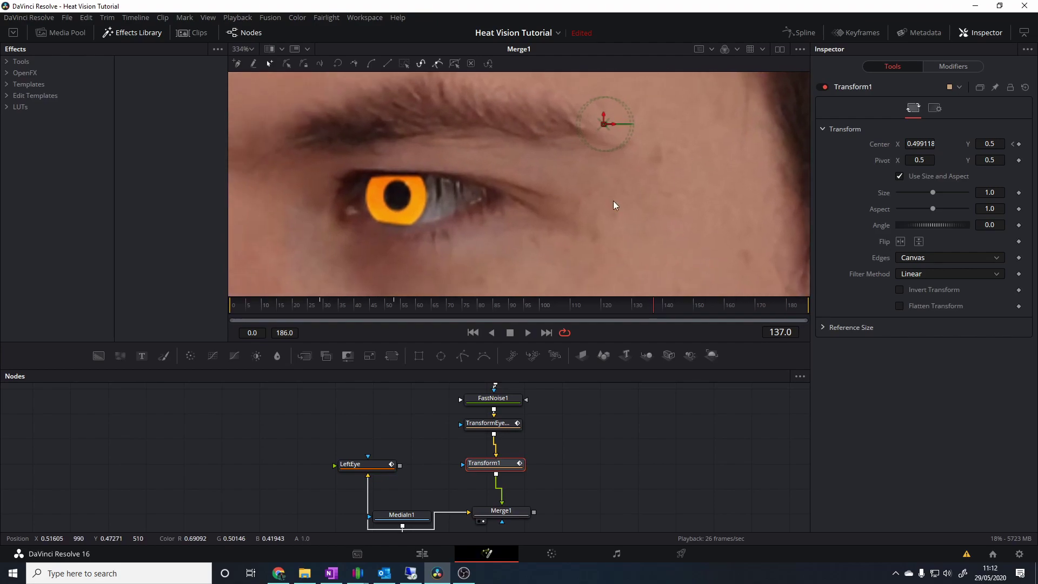
{"action": "left_click_drag", "start_coordinate": [657, 310], "coordinate": [692, 309]}
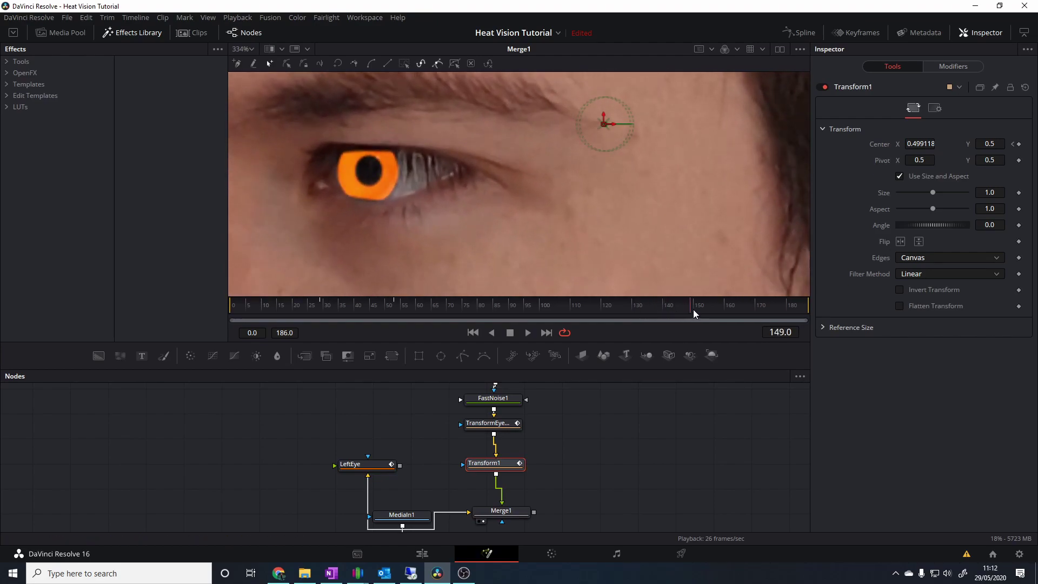
{"action": "left_click", "coordinate": [602, 124]}
{"action": "left_click_drag", "start_coordinate": [603, 124], "coordinate": [602, 124]}
Step: Keyframe Transform1's center at frame 164 with X 0.502703 and Y 0.501385, and scrub back to review the result
{"action": "left_click_drag", "start_coordinate": [691, 307], "coordinate": [739, 308]}
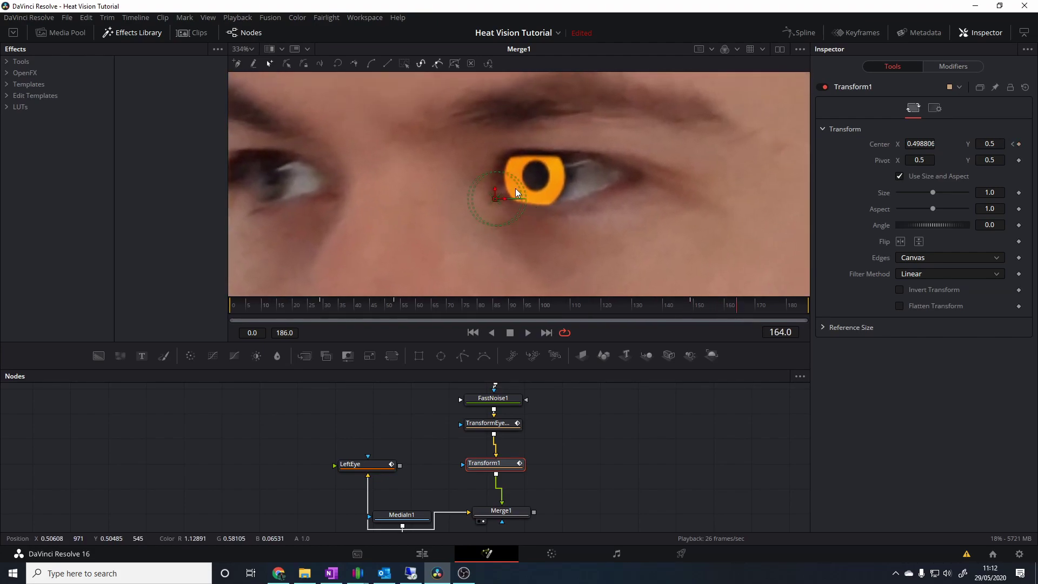
{"action": "left_click_drag", "start_coordinate": [496, 198], "coordinate": [513, 198]}
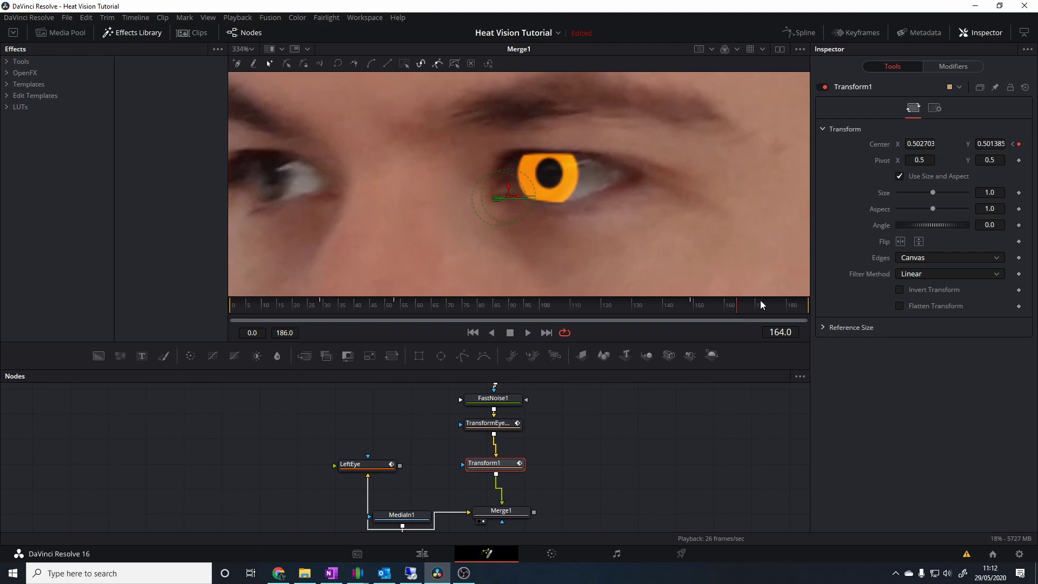
{"action": "left_click_drag", "start_coordinate": [742, 303], "coordinate": [555, 287]}
{"action": "scroll", "coordinate": [730, 197], "scroll_direction": "down", "scroll_amount": 2}
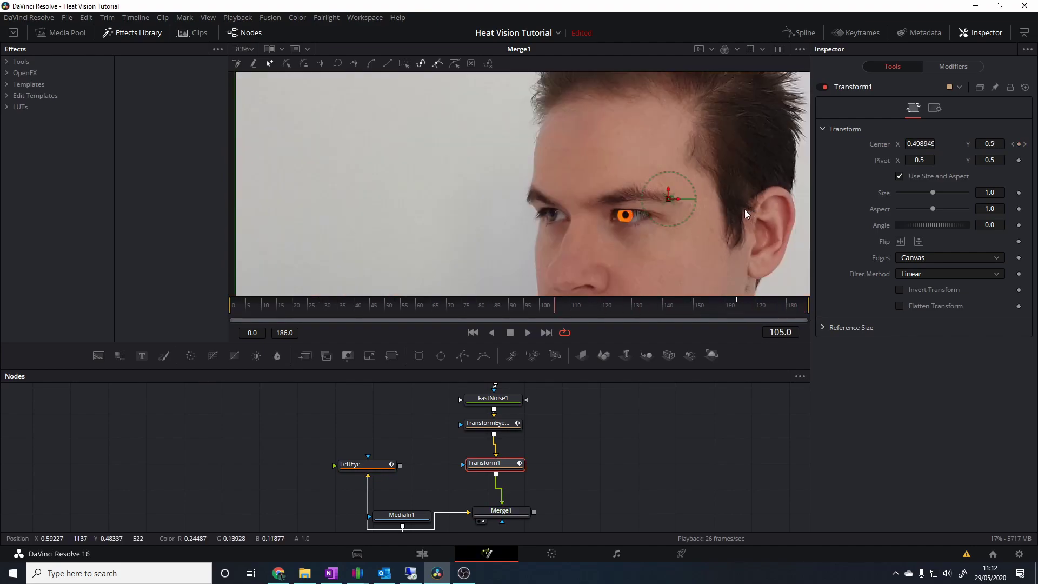
Step: Play back and scrub through the clip to review the overlay's alignment with the iris
{"action": "left_click_drag", "start_coordinate": [748, 209], "coordinate": [602, 165]}
{"action": "left_click", "coordinate": [618, 480]}
{"action": "scroll", "coordinate": [629, 251], "scroll_direction": "down", "scroll_amount": 1}
{"action": "key", "text": "space"}
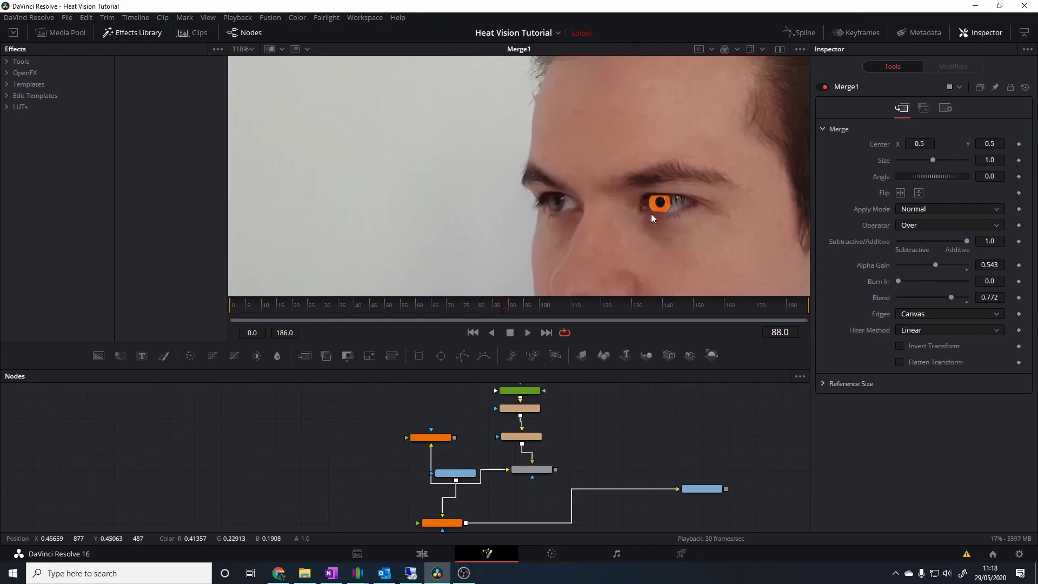
{"action": "scroll", "coordinate": [667, 264], "scroll_direction": "down", "scroll_amount": 3}
{"action": "left_click", "coordinate": [419, 308]}
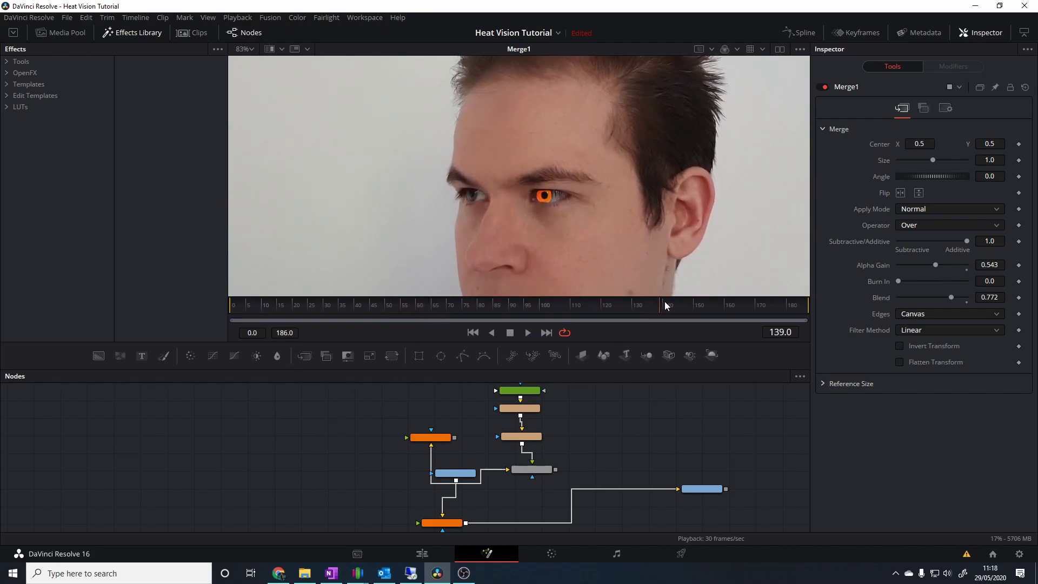
Step: Set Merge1's apply mode to Hard Light and its blend to 0.756
{"action": "scroll", "coordinate": [549, 465], "scroll_direction": "up", "scroll_amount": 3}
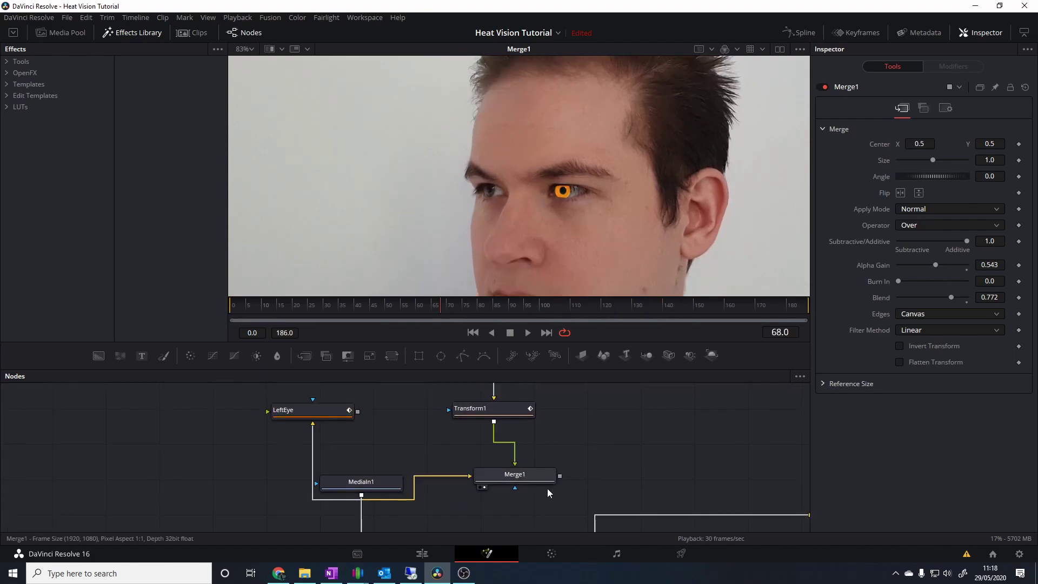
{"action": "left_click", "coordinate": [941, 209]}
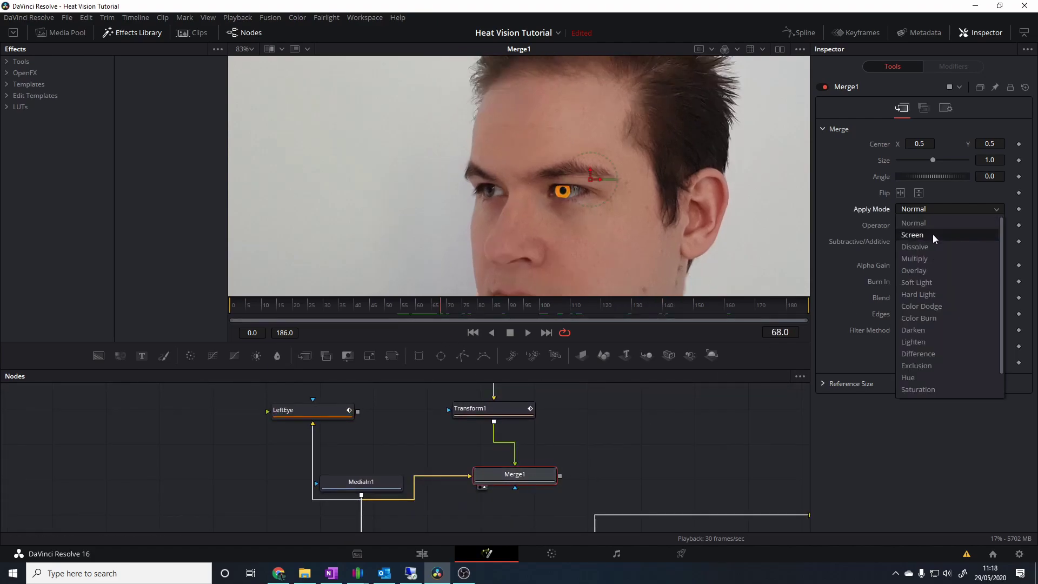
{"action": "left_click", "coordinate": [944, 295]}
{"action": "scroll", "coordinate": [658, 228], "scroll_direction": "up", "scroll_amount": 2}
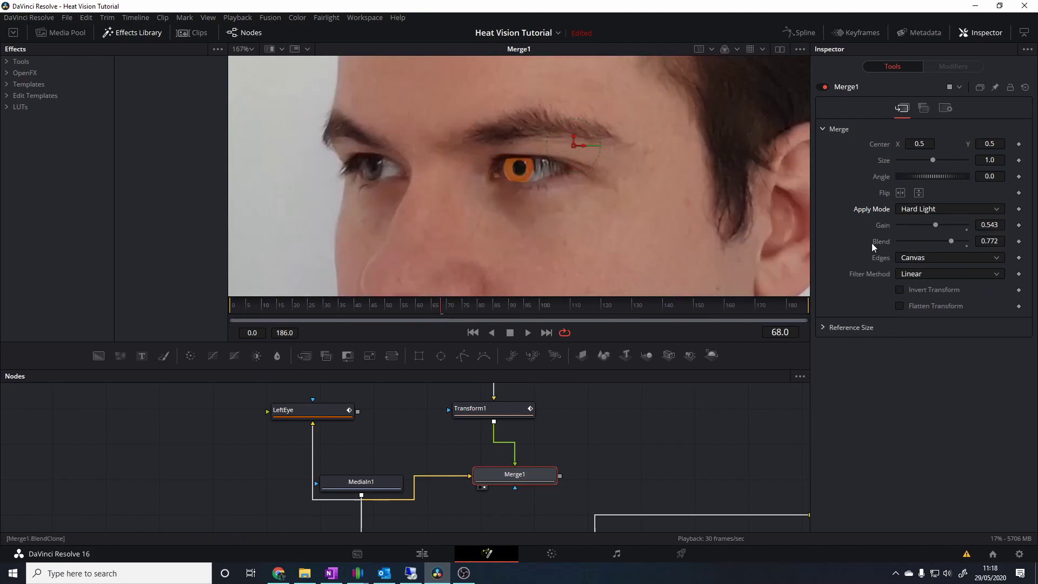
{"action": "mouse_move", "coordinate": [953, 245]}
{"action": "left_mouse_down"}
{"action": "mouse_move", "coordinate": [961, 242]}
{"action": "mouse_move", "coordinate": [930, 238]}
{"action": "mouse_move", "coordinate": [969, 239]}
{"action": "left_mouse_up"}
{"action": "scroll", "coordinate": [525, 177], "scroll_direction": "up", "scroll_amount": 4}
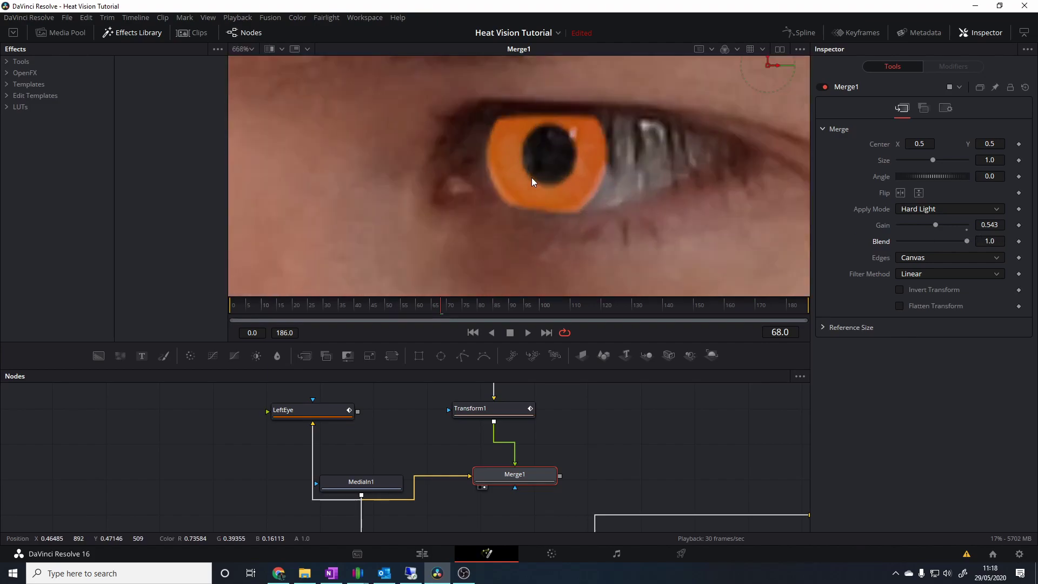
{"action": "scroll", "coordinate": [705, 182], "scroll_direction": "down", "scroll_amount": 4}
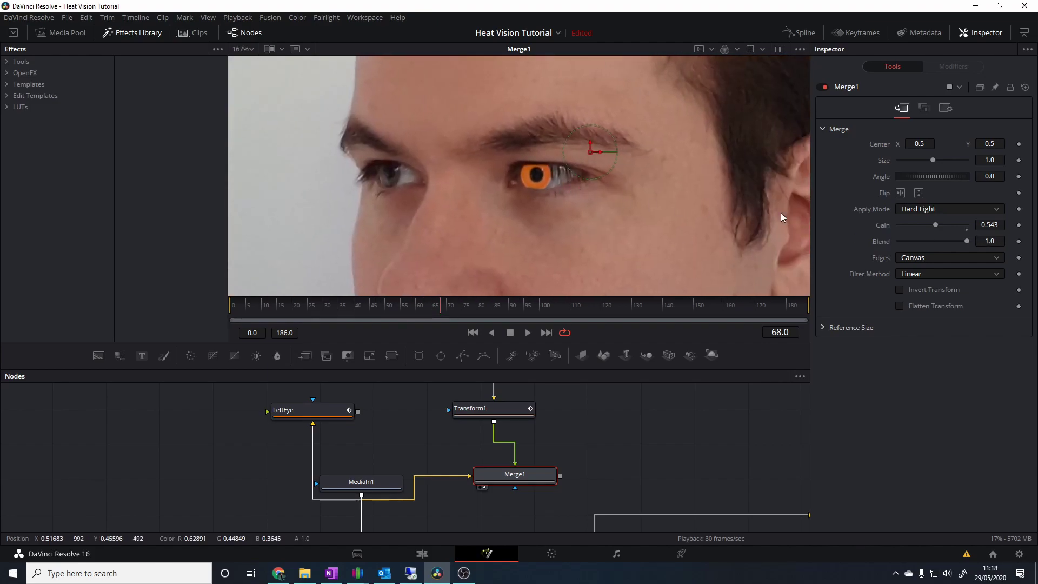
{"action": "mouse_move", "coordinate": [963, 242]}
{"action": "left_mouse_down"}
{"action": "mouse_move", "coordinate": [941, 237]}
{"action": "mouse_move", "coordinate": [951, 239]}
{"action": "left_mouse_up"}
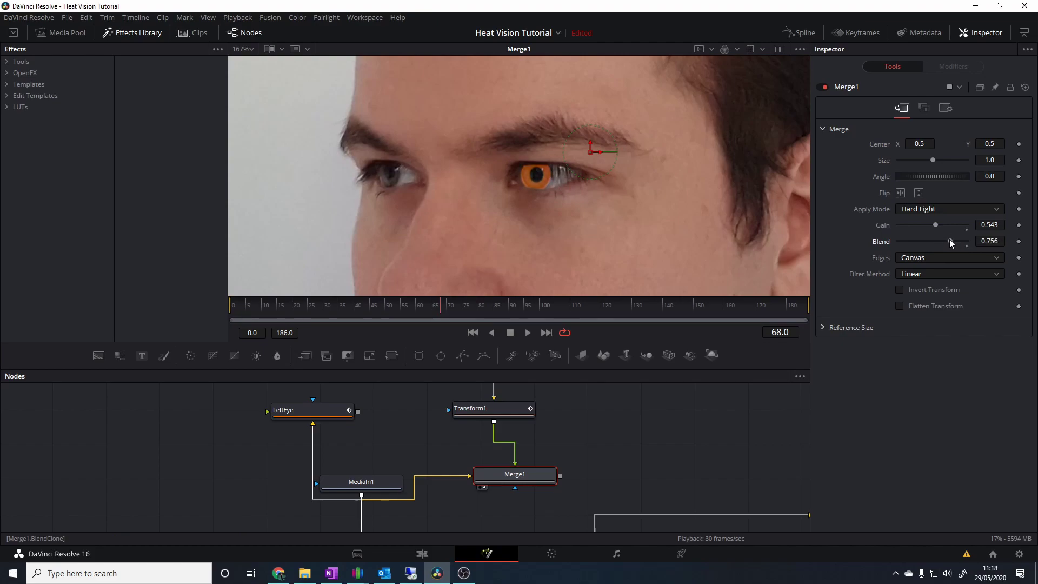
Step: Slightly adjust the soft edge of the Ellipse1 mask around the iris
{"action": "left_click_drag", "start_coordinate": [674, 386], "coordinate": [704, 471]}
{"action": "left_click_drag", "start_coordinate": [567, 389], "coordinate": [533, 459]}
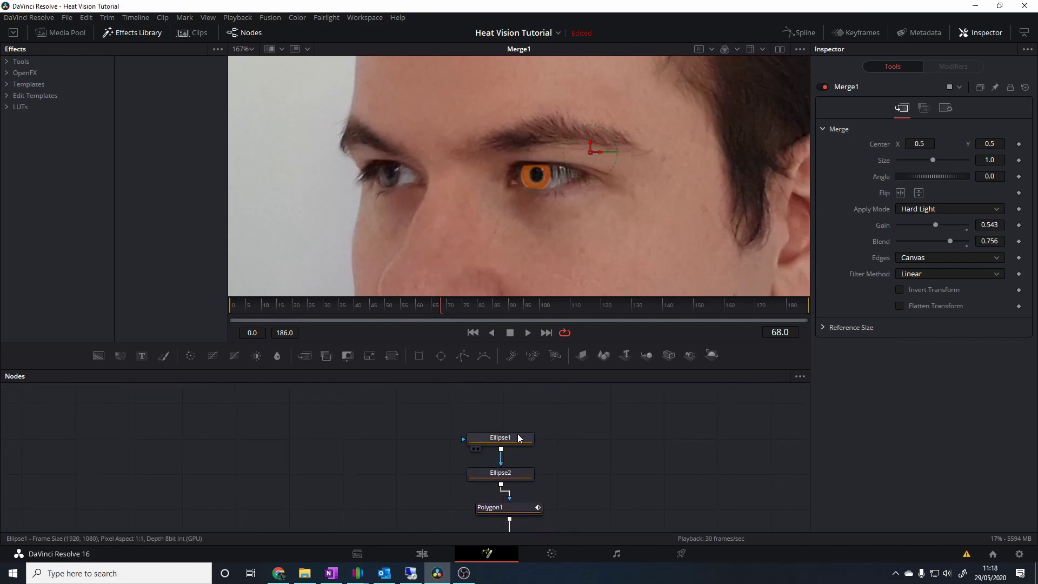
{"action": "left_click", "coordinate": [521, 438]}
{"action": "scroll", "coordinate": [559, 210], "scroll_direction": "up", "scroll_amount": 6}
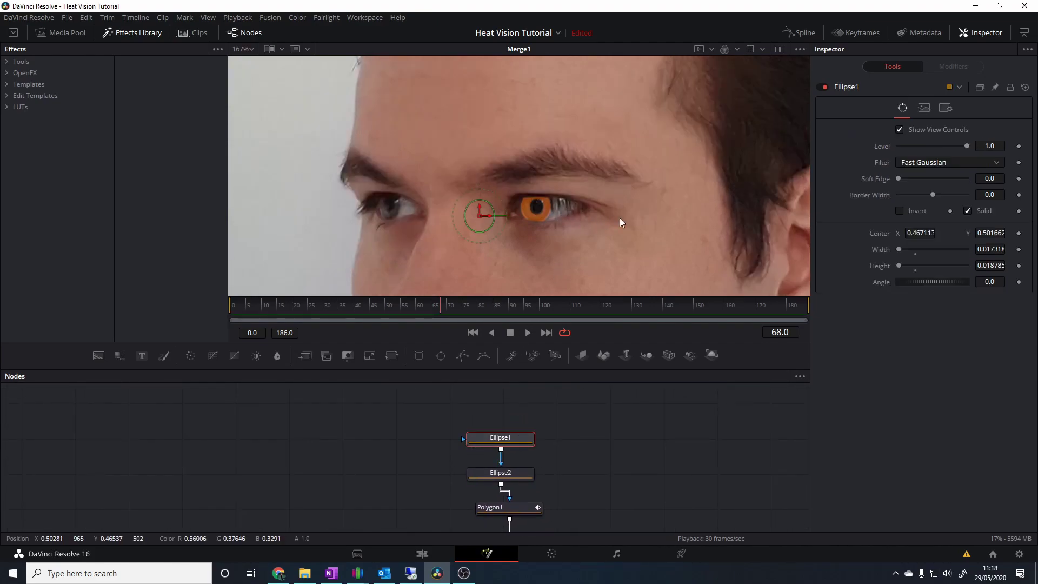
{"action": "mouse_move", "coordinate": [900, 177]}
{"action": "left_mouse_down"}
{"action": "mouse_move", "coordinate": [914, 178]}
{"action": "mouse_move", "coordinate": [888, 175]}
{"action": "left_mouse_up"}
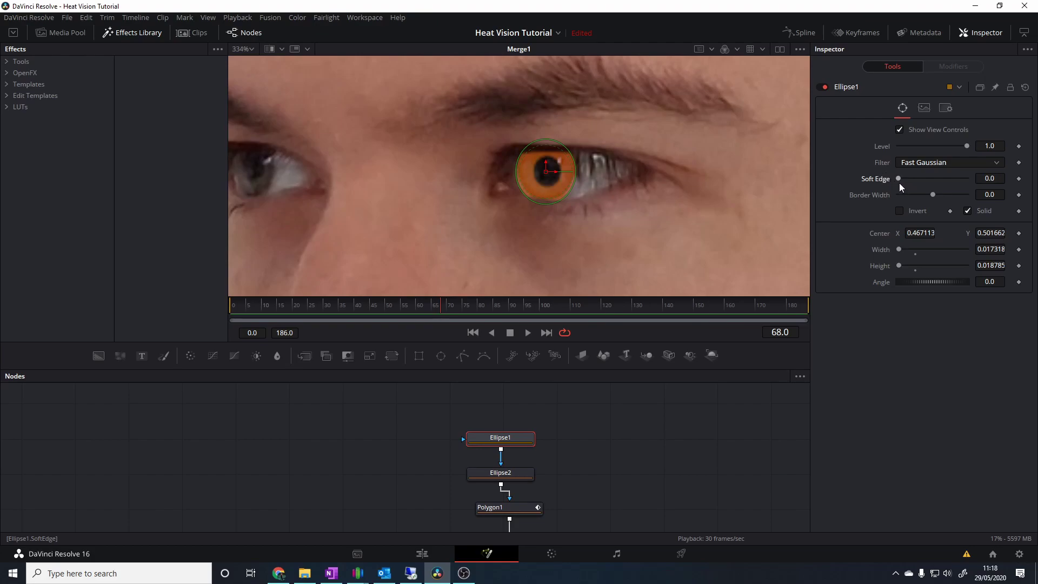
{"action": "mouse_move", "coordinate": [897, 178]}
{"action": "left_mouse_down"}
{"action": "mouse_move", "coordinate": [922, 183]}
{"action": "mouse_move", "coordinate": [903, 183]}
{"action": "mouse_move", "coordinate": [904, 193]}
{"action": "left_mouse_up"}
Step: Set the soft edge of the Ellipse2 pupil mask to 0.00126 and play back the result
{"action": "left_click", "coordinate": [500, 473]}
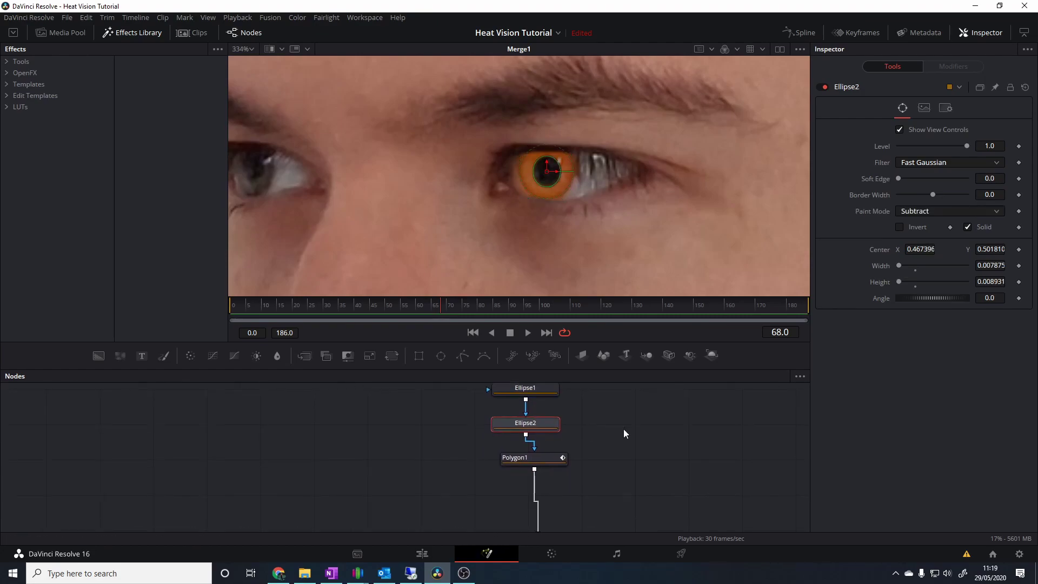
{"action": "left_click_drag", "start_coordinate": [899, 181], "coordinate": [903, 179]}
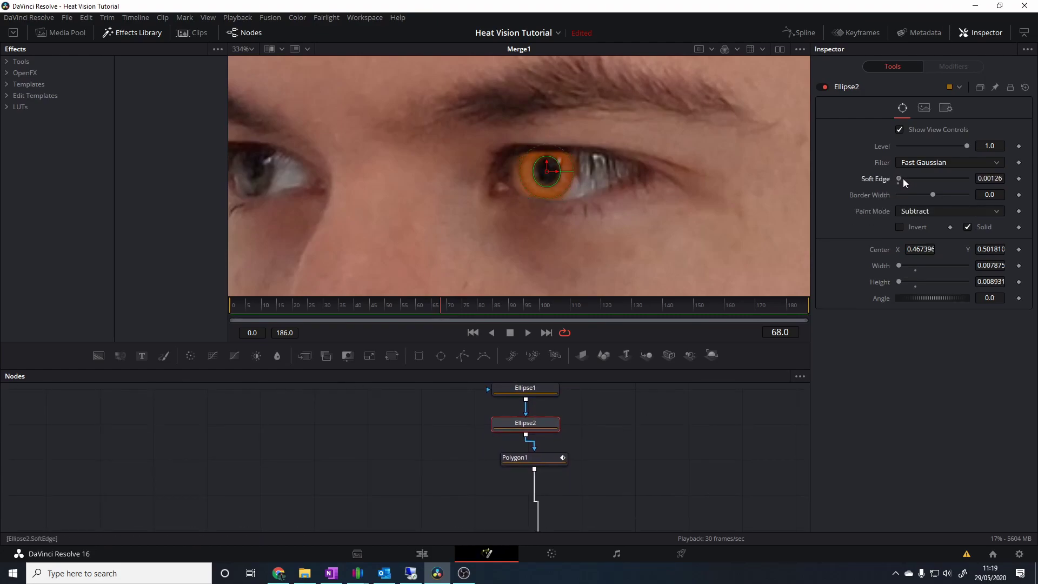
{"action": "left_click", "coordinate": [699, 413]}
{"action": "scroll", "coordinate": [644, 160], "scroll_direction": "down", "scroll_amount": 8}
{"action": "key", "text": "space"}
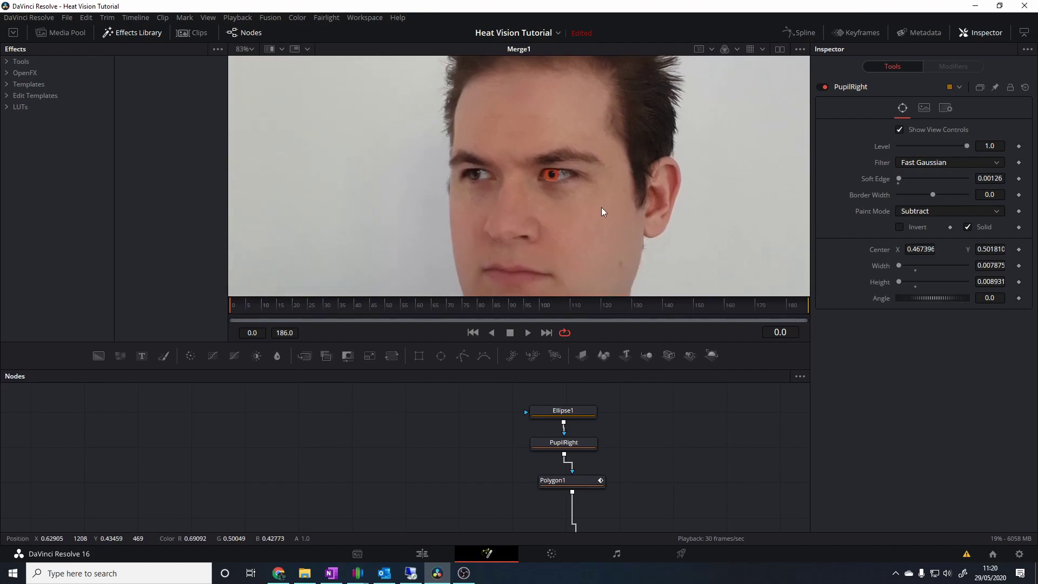
Step: Copy Merge1's current blend value and set its blend to 0 at frame 0
{"action": "left_click", "coordinate": [243, 310]}
{"action": "scroll", "coordinate": [558, 448], "scroll_direction": "down", "scroll_amount": 10}
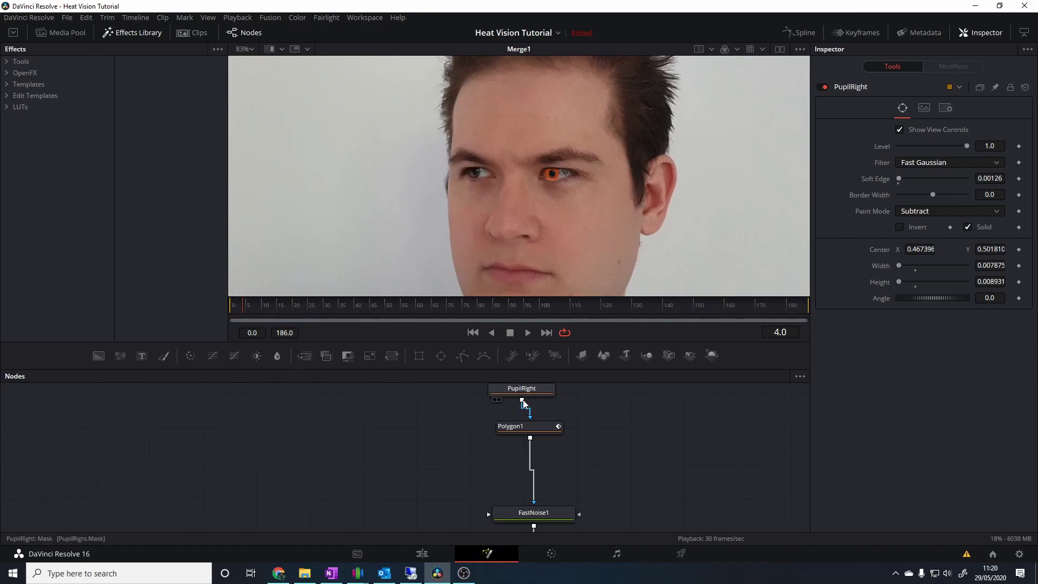
{"action": "scroll", "coordinate": [594, 444], "scroll_direction": "down", "scroll_amount": 6}
{"action": "left_click", "coordinate": [490, 451]}
{"action": "scroll", "coordinate": [574, 206], "scroll_direction": "up", "scroll_amount": 5}
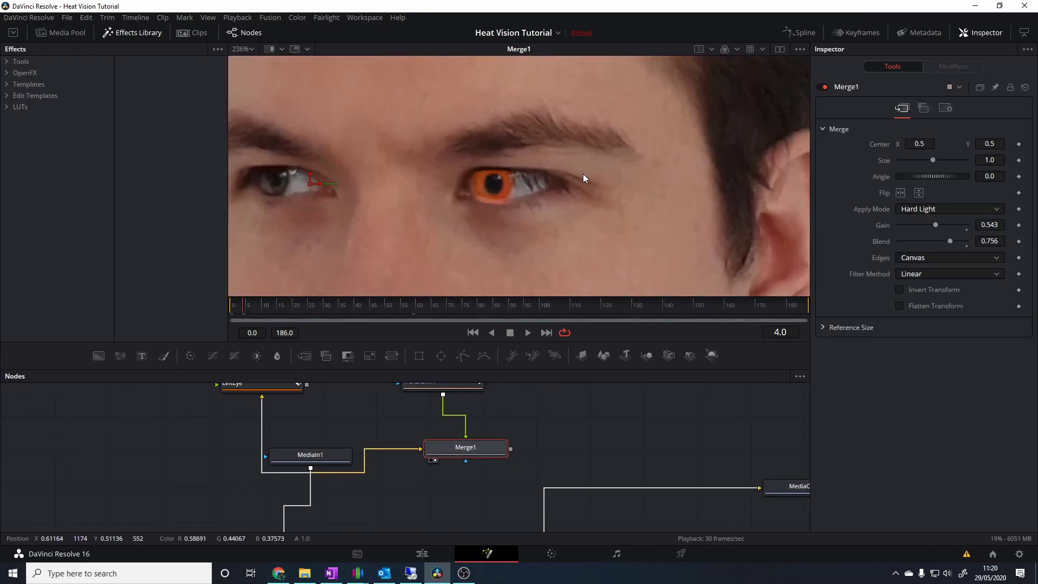
{"action": "left_click_drag", "start_coordinate": [241, 307], "coordinate": [295, 309]}
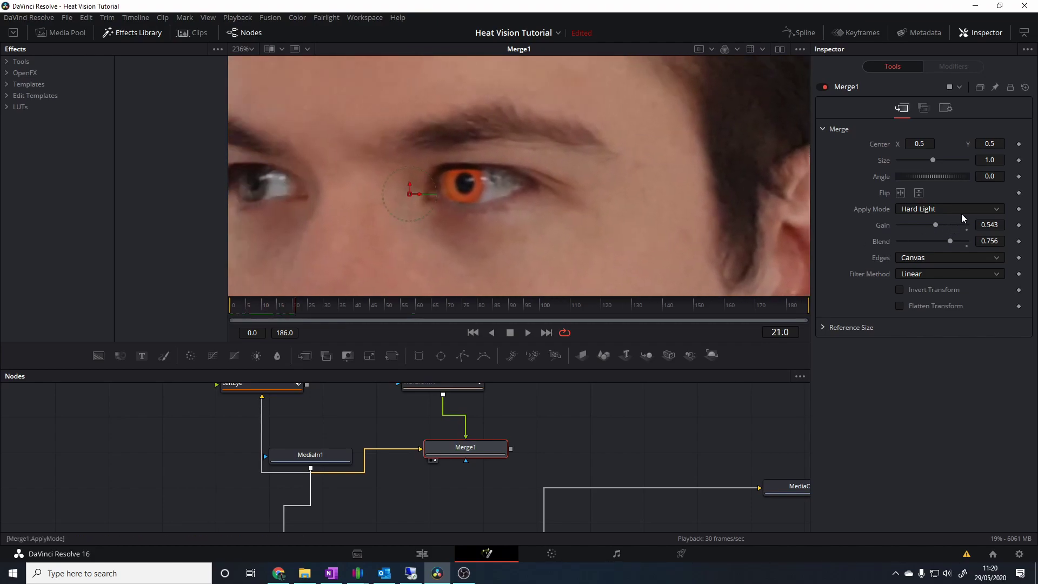
{"action": "left_click", "coordinate": [997, 241]}
{"action": "right_click", "coordinate": [997, 242]}
{"action": "left_click", "coordinate": [968, 285]}
{"action": "left_click", "coordinate": [231, 308]}
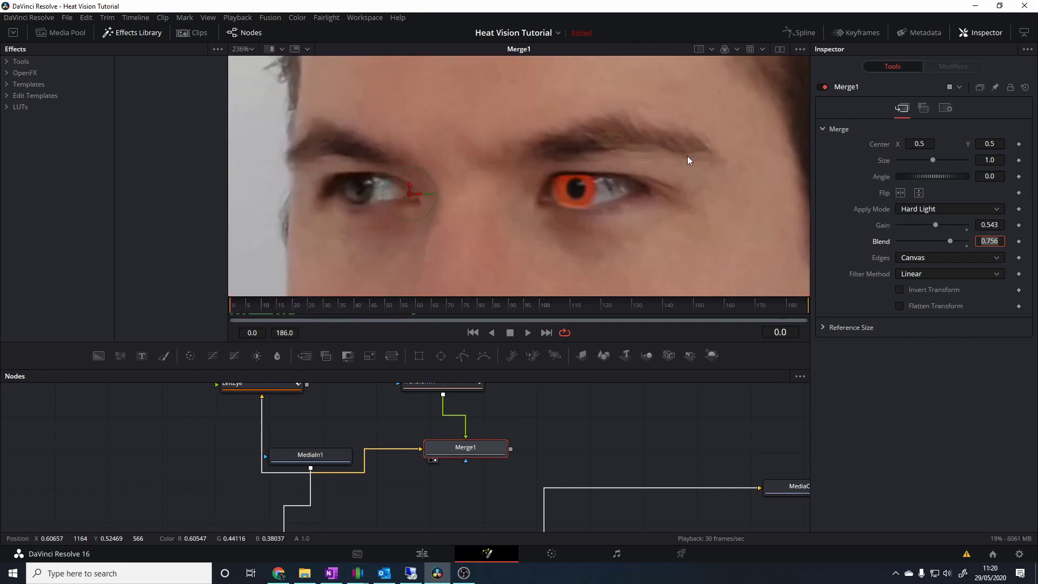
{"action": "type", "text": "0"}
{"action": "key", "text": "Tab"}
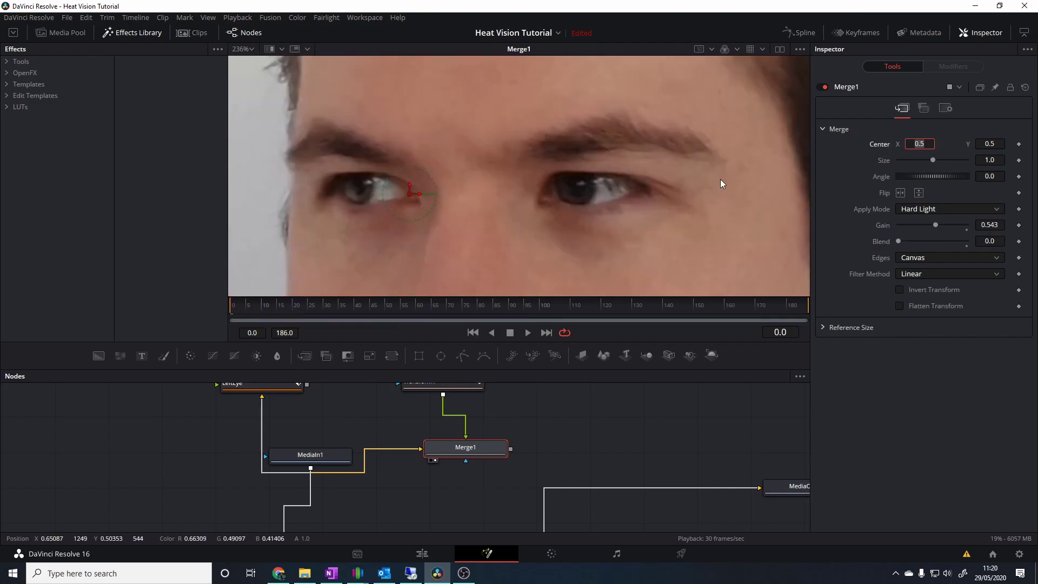
Step: Keyframe Merge1's blend at frame 16 with a value of 0.0
{"action": "left_click", "coordinate": [660, 171]}
{"action": "scroll", "coordinate": [661, 171], "scroll_direction": "down", "scroll_amount": 5}
{"action": "left_click_drag", "start_coordinate": [675, 197], "coordinate": [631, 194]}
{"action": "key", "text": "space"}
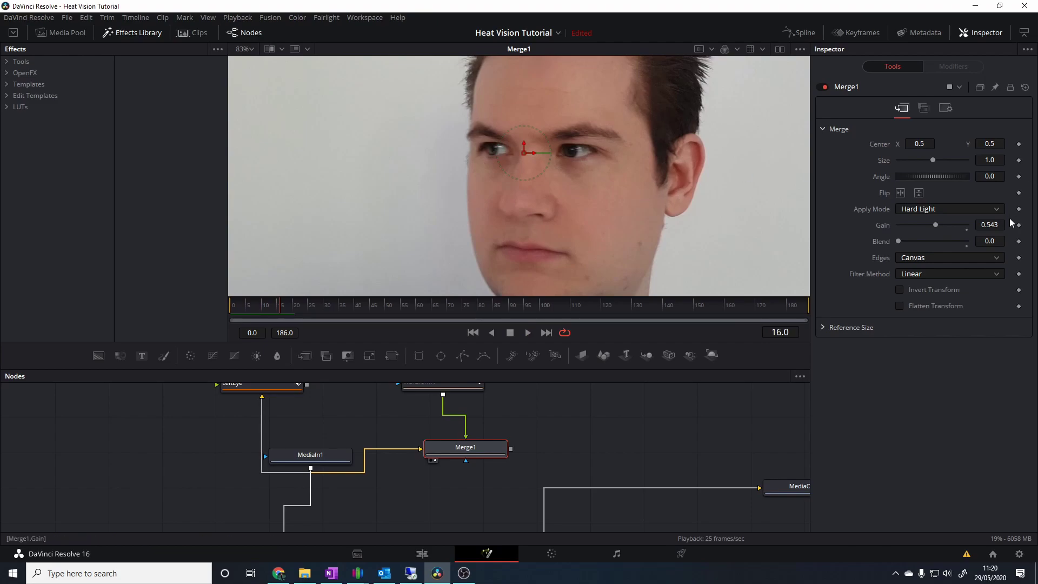
{"action": "left_click", "coordinate": [1020, 242]}
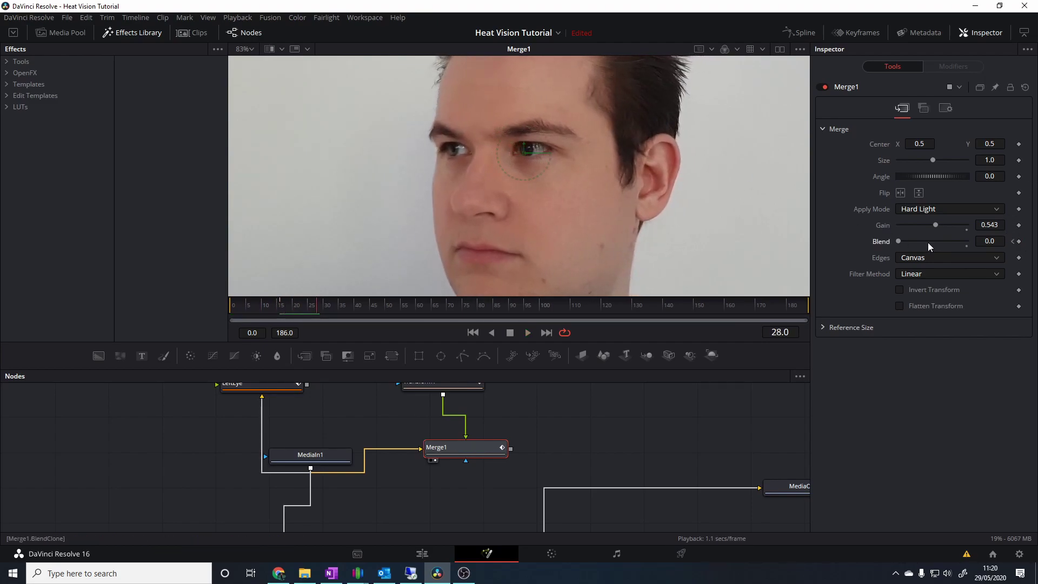
Step: Keyframe Merge1's blend at frame 28 with the copied value of 0.756
{"action": "left_click", "coordinate": [982, 240]}
{"action": "key", "text": "Tab"}
{"action": "left_click", "coordinate": [676, 423]}
Step: Play back the clip to check the glow's fade-in and continue towards the end of the shot
{"action": "key", "text": "space"}
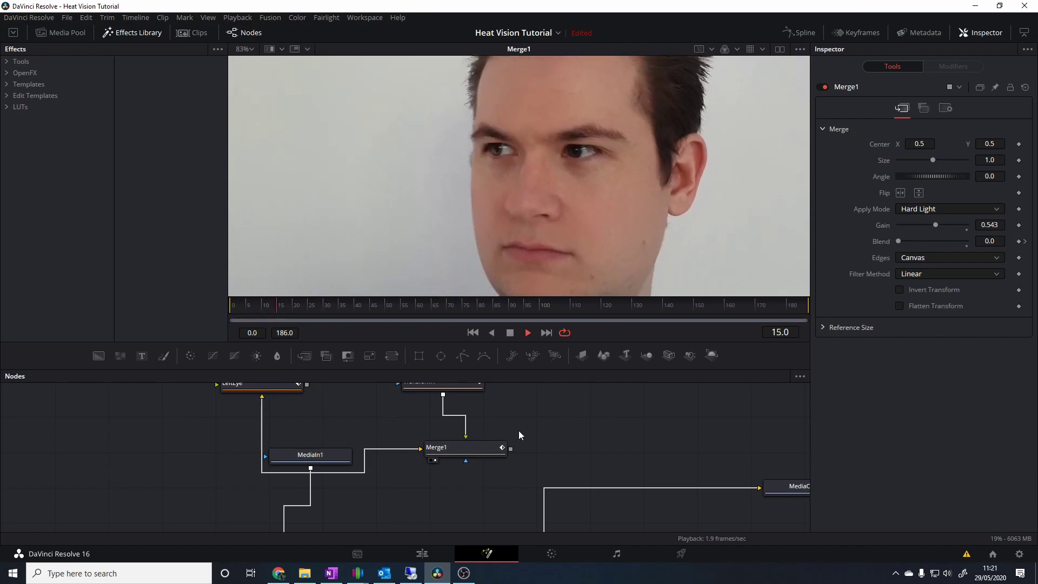
{"action": "key", "text": "space"}
{"action": "left_click", "coordinate": [281, 305]}
{"action": "key", "text": "space"}
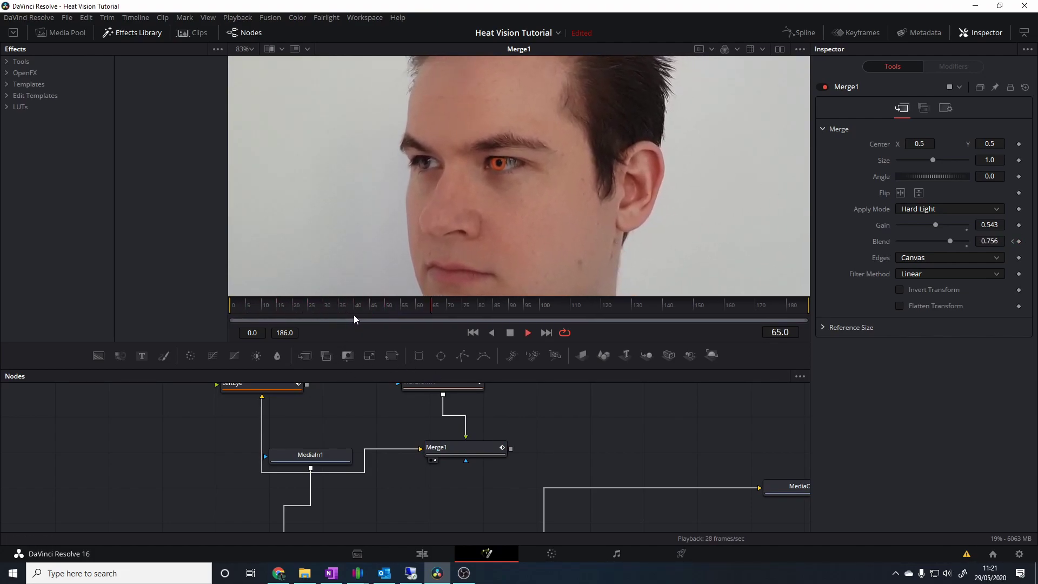
{"action": "scroll", "coordinate": [622, 208], "scroll_direction": "down", "scroll_amount": 3}
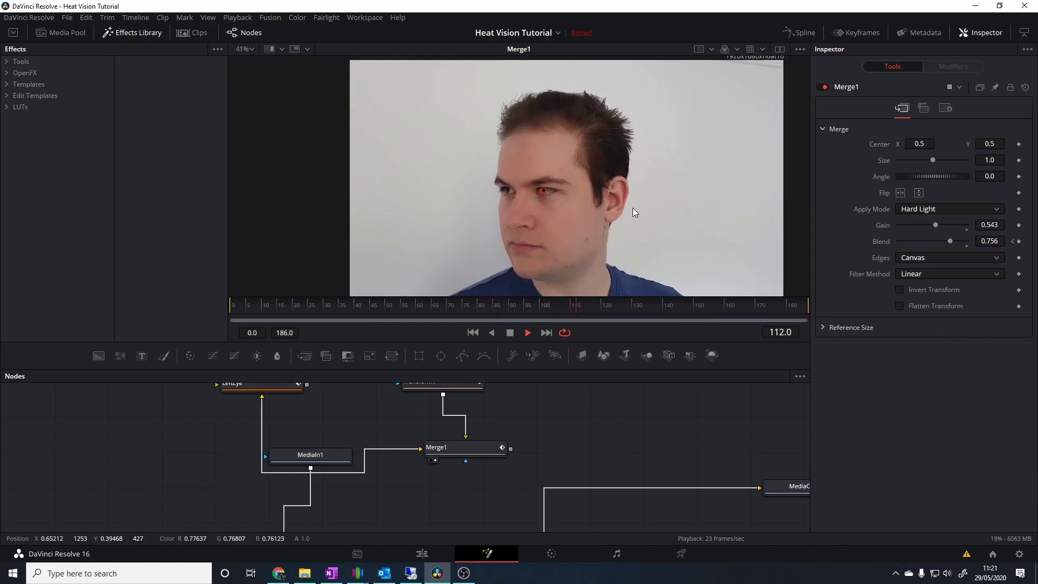
{"action": "key", "text": "space"}
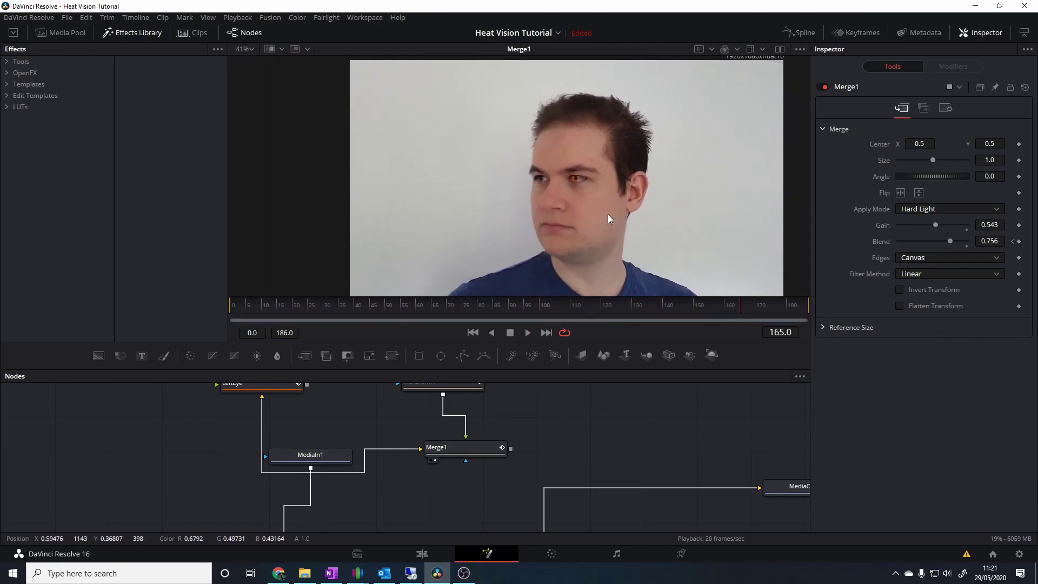
Step: Keyframe Merge1's blend at frame 156 with a value of 0.756
{"action": "key", "text": "Left"}
{"action": "key", "text": "Left"}
{"action": "key", "text": "Left"}
{"action": "key", "text": "Left"}
{"action": "key", "text": "Left"}
{"action": "key", "text": "Left"}
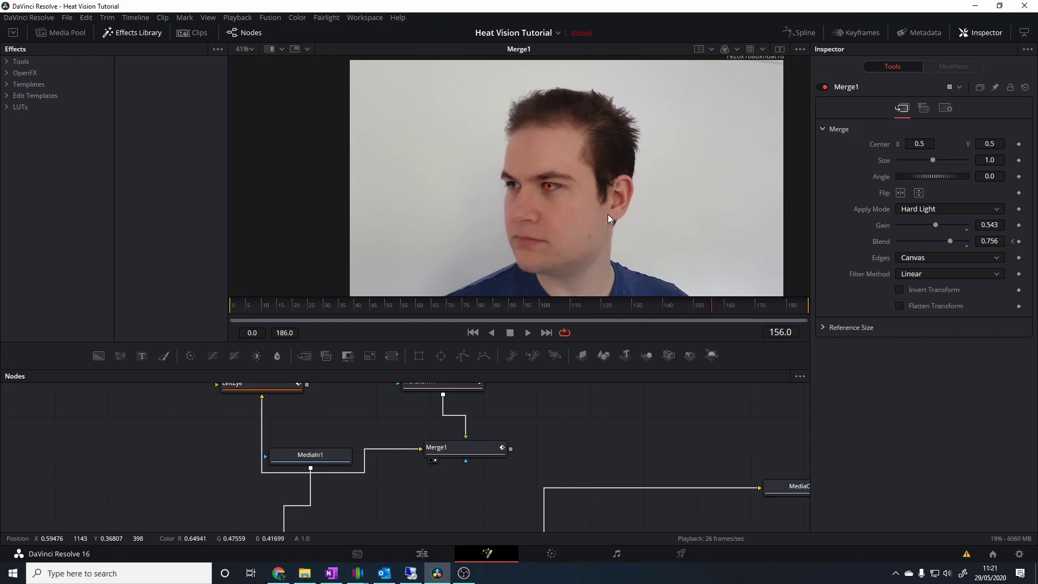
{"action": "key", "text": "Left"}
{"action": "key", "text": "Left"}
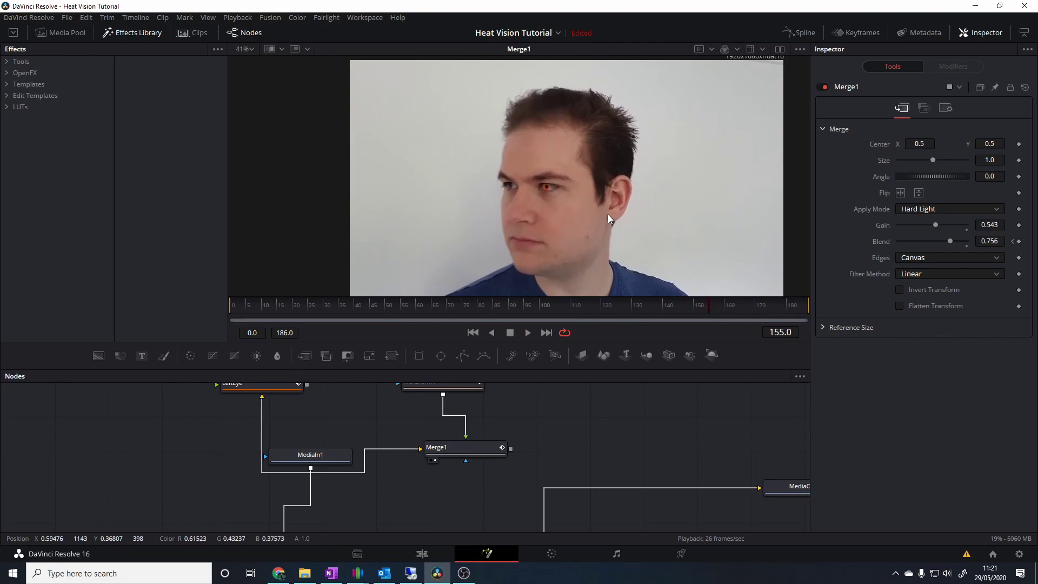
{"action": "scroll", "coordinate": [597, 206], "scroll_direction": "up", "scroll_amount": 2}
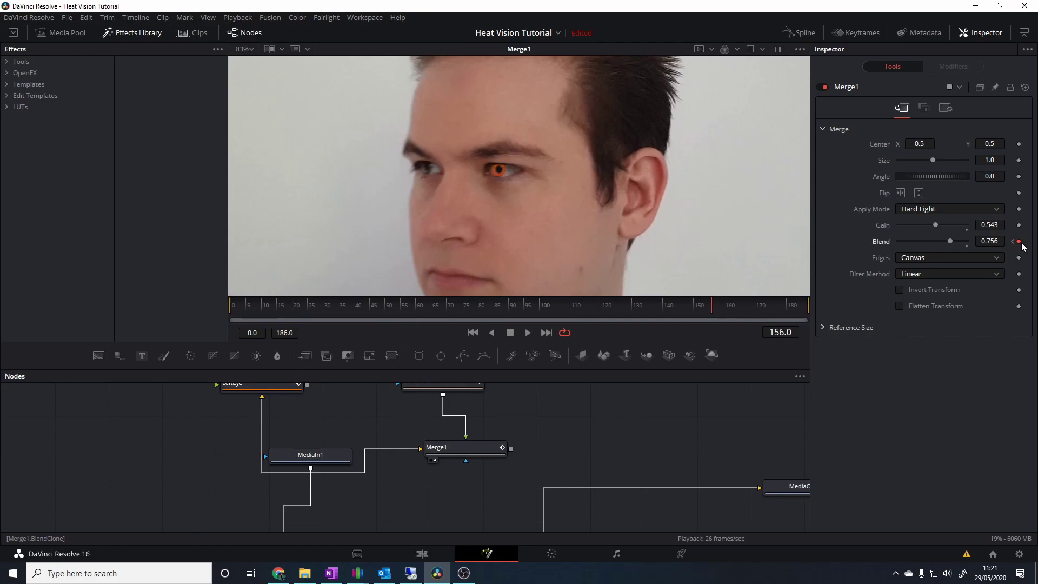
Step: Keyframe Merge1's blend at frame 165 with a value of 0
{"action": "key", "text": "space"}
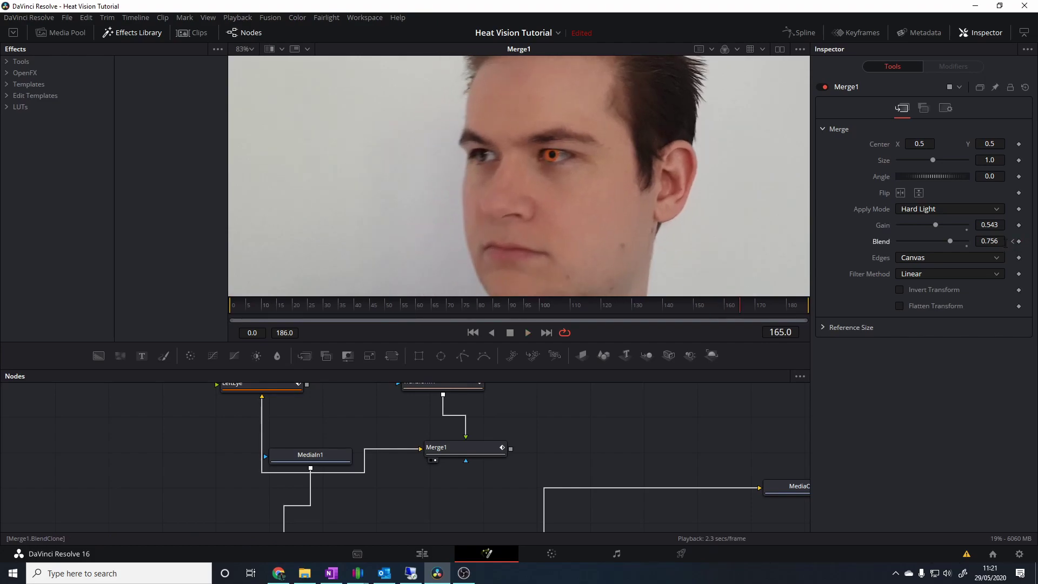
{"action": "type", "text": "0"}
{"action": "key", "text": "Tab"}
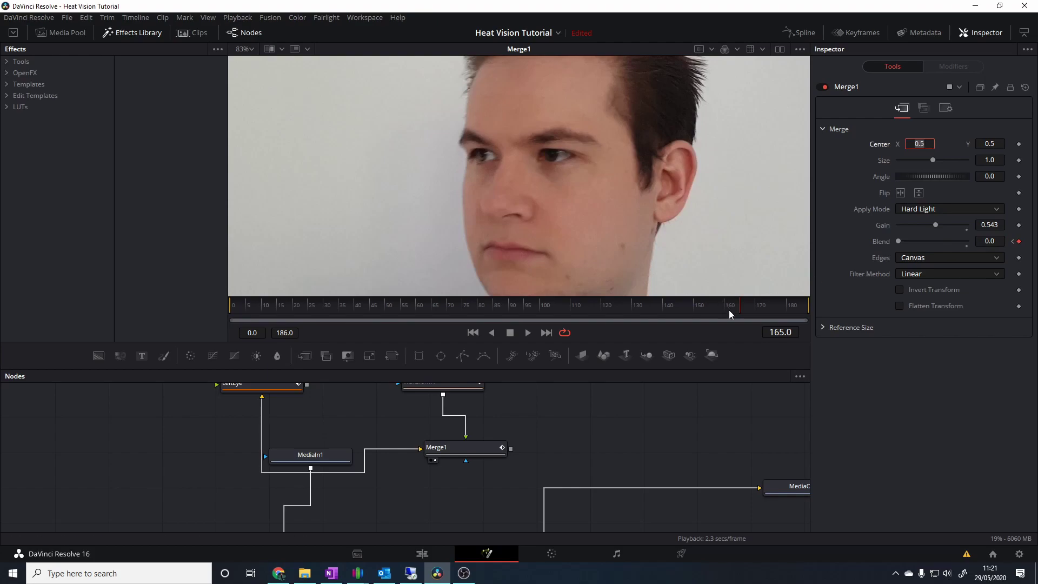
{"action": "key", "text": "BackSpace"}
{"action": "key", "text": "Escape"}
Step: Play back the whole clip to review the glow fading in and out
{"action": "key", "text": "space"}
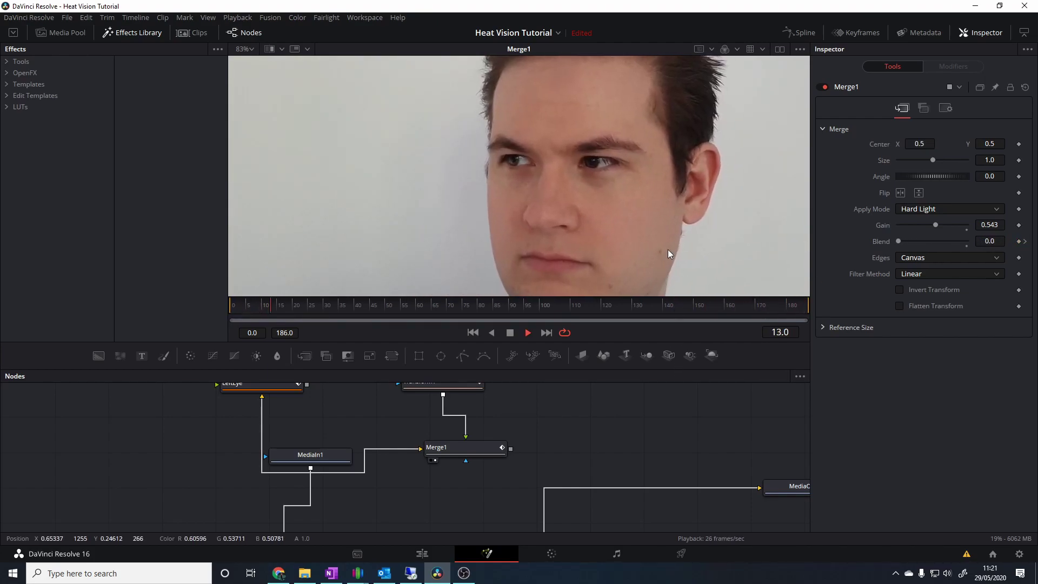
{"action": "scroll", "coordinate": [674, 227], "scroll_direction": "down", "scroll_amount": 3}
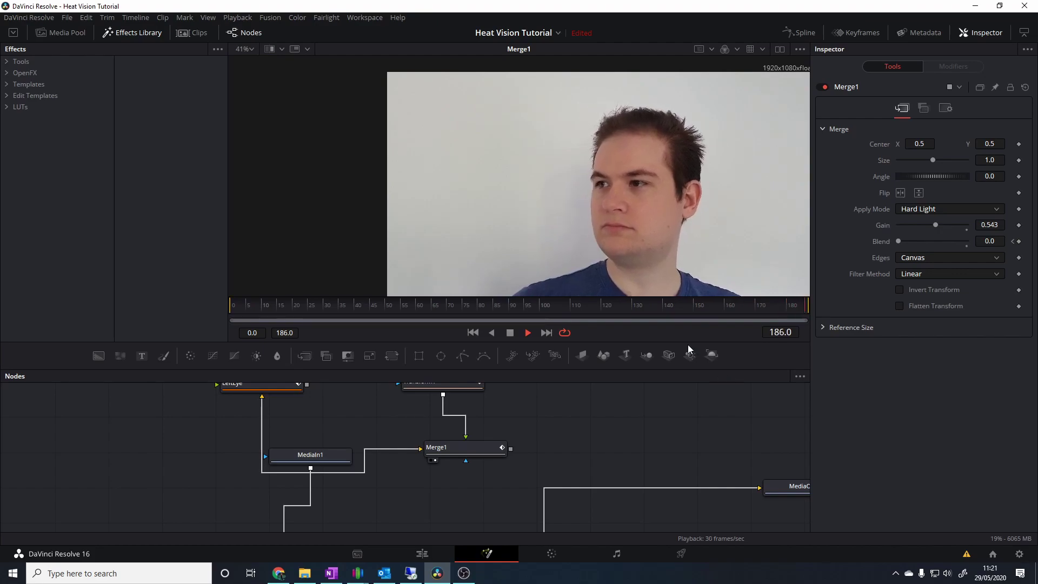
{"action": "key", "text": "space"}
Step: Return to frame 0, frame the eyes closely and select the PupilRight mask node
{"action": "left_click_drag", "start_coordinate": [388, 306], "coordinate": [230, 306]}
{"action": "scroll", "coordinate": [669, 210], "scroll_direction": "up", "scroll_amount": 2}
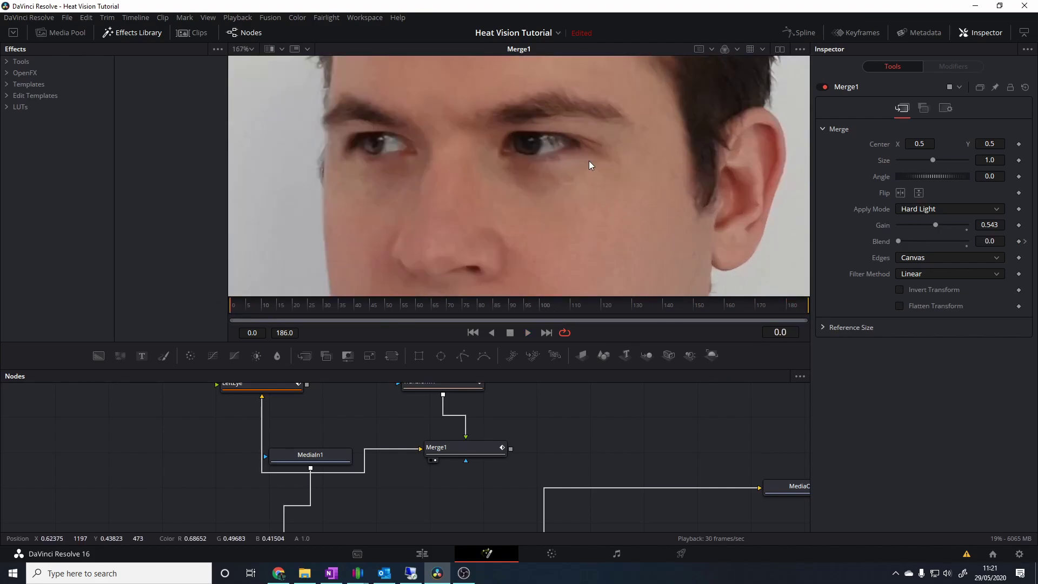
{"action": "left_click_drag", "start_coordinate": [591, 166], "coordinate": [629, 180]}
{"action": "left_click_drag", "start_coordinate": [549, 391], "coordinate": [623, 427]}
{"action": "left_click_drag", "start_coordinate": [557, 424], "coordinate": [554, 555]}
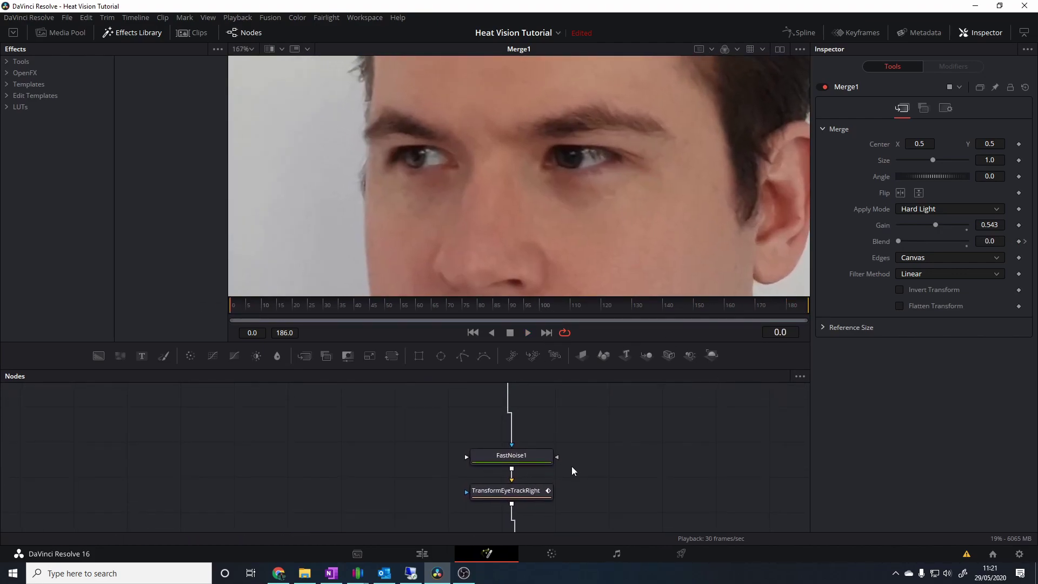
{"action": "scroll", "coordinate": [576, 400], "scroll_direction": "up", "scroll_amount": 3}
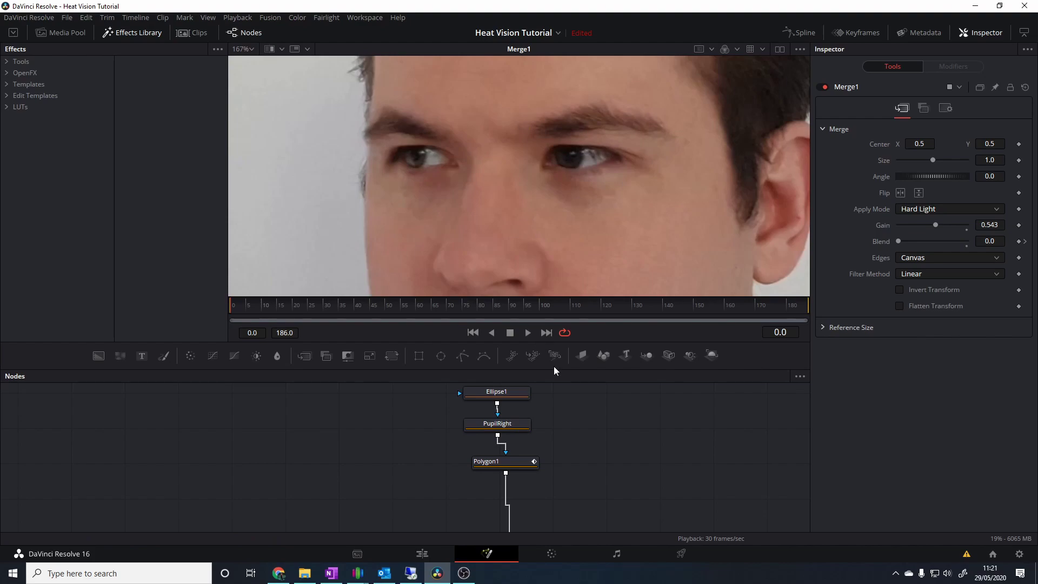
{"action": "left_click", "coordinate": [521, 425]}
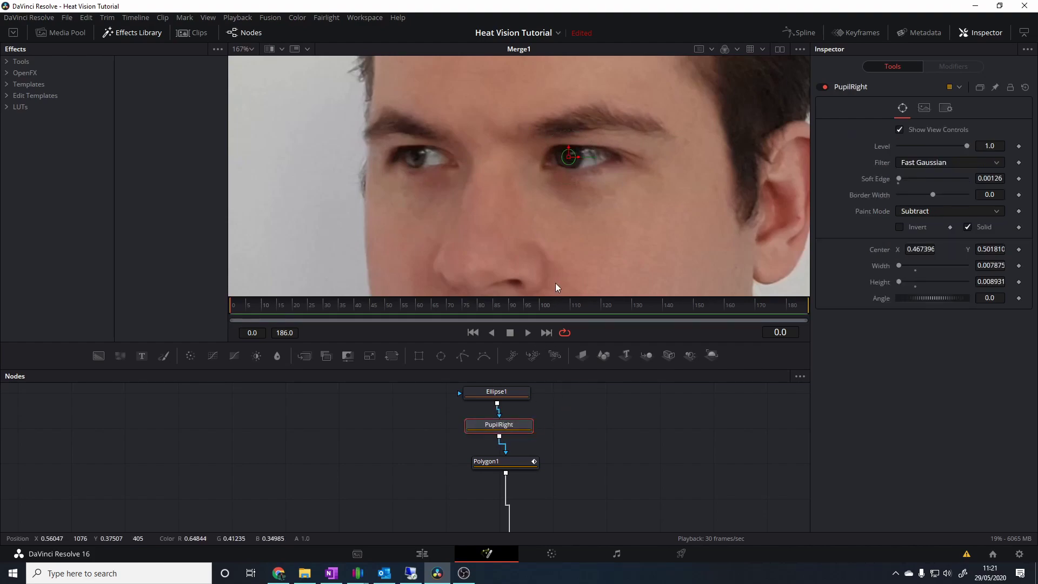
Step: Inspect the glowing eye up close at frame 26 and try a different border width on PupilRight
{"action": "left_click_drag", "start_coordinate": [305, 307], "coordinate": [323, 306]}
{"action": "scroll", "coordinate": [581, 158], "scroll_direction": "up", "scroll_amount": 3}
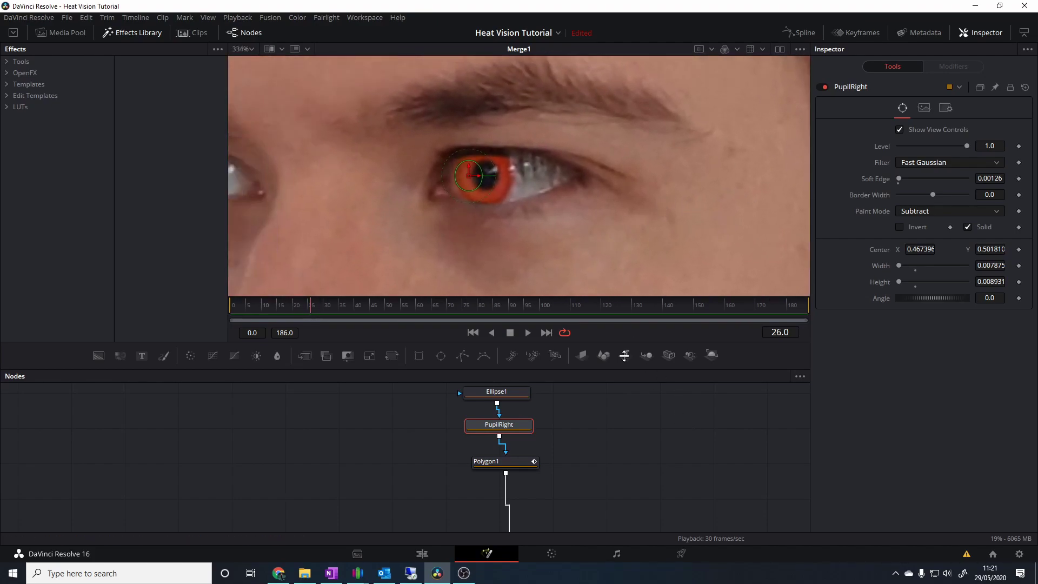
{"action": "left_click", "coordinate": [647, 437]}
{"action": "left_click", "coordinate": [522, 426]}
{"action": "scroll", "coordinate": [545, 224], "scroll_direction": "down", "scroll_amount": 2}
{"action": "scroll", "coordinate": [425, 210], "scroll_direction": "up", "scroll_amount": 2}
{"action": "scroll", "coordinate": [425, 210], "scroll_direction": "up", "scroll_amount": 1}
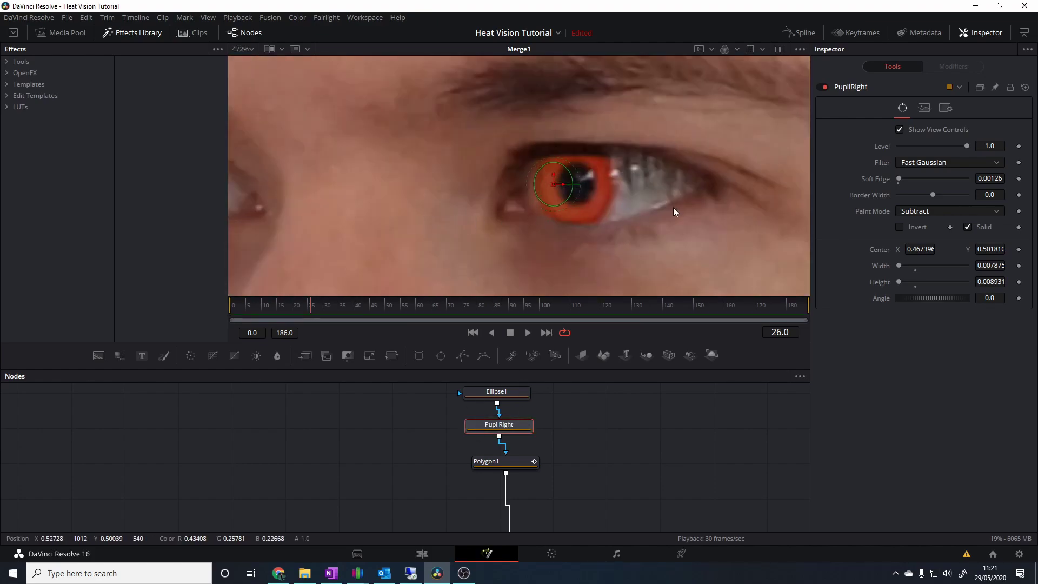
{"action": "mouse_move", "coordinate": [933, 193]}
{"action": "left_mouse_down"}
{"action": "mouse_move", "coordinate": [947, 193]}
{"action": "mouse_move", "coordinate": [924, 190]}
{"action": "mouse_move", "coordinate": [946, 196]}
{"action": "left_mouse_up"}
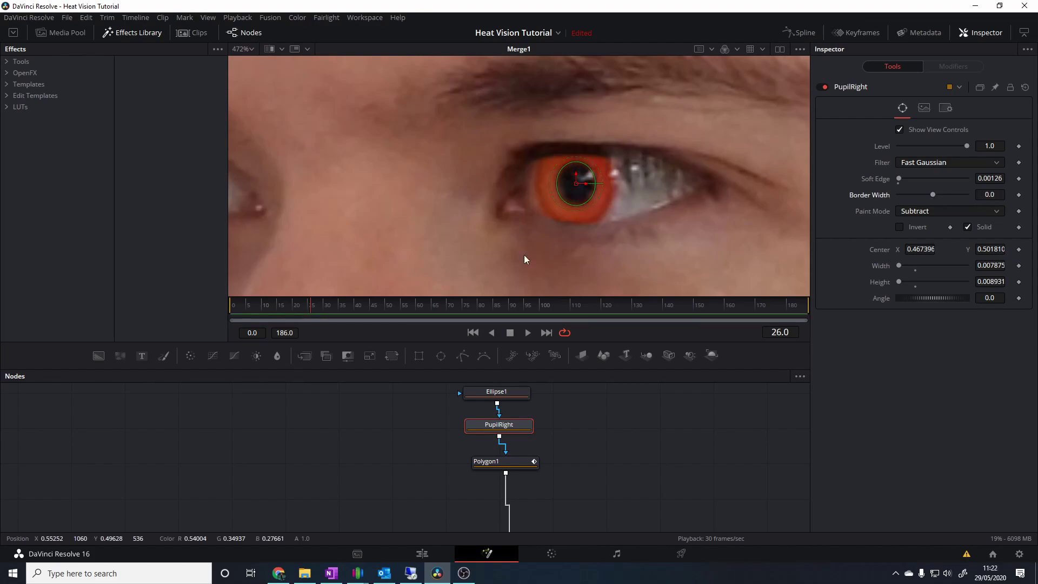
Step: Keyframe PupilRight's border width with 0.0 at frame 25 and 0.0035 at frame 43
{"action": "mouse_move", "coordinate": [301, 308]}
{"action": "left_mouse_down"}
{"action": "mouse_move", "coordinate": [281, 307]}
{"action": "mouse_move", "coordinate": [308, 306]}
{"action": "left_mouse_up"}
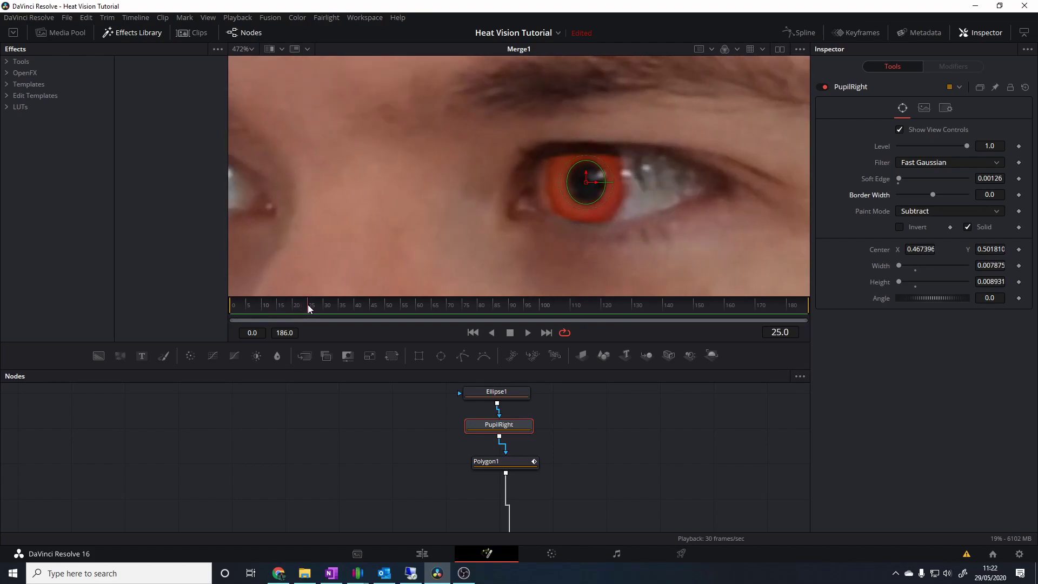
{"action": "left_click", "coordinate": [1019, 195]}
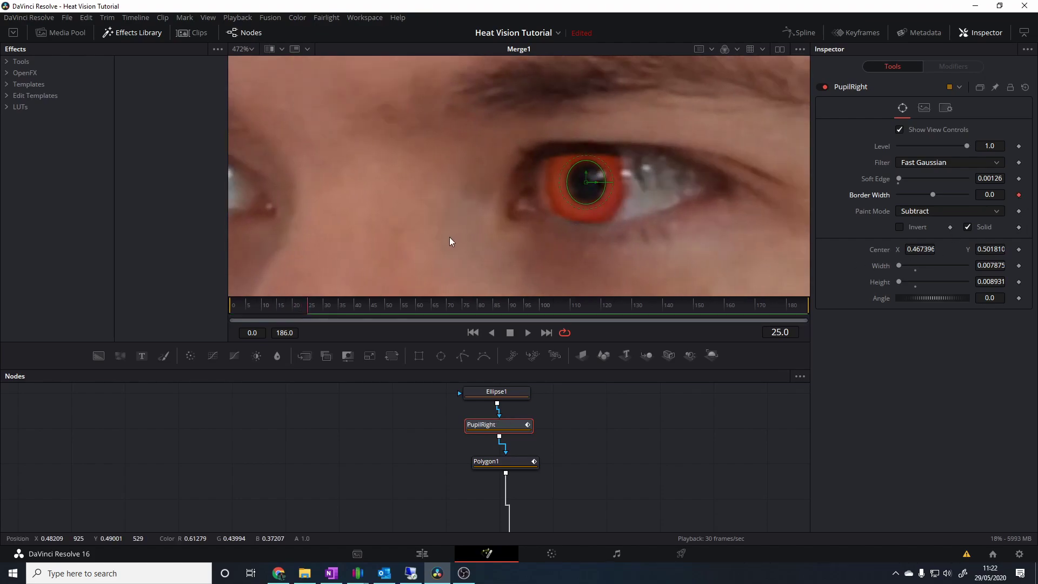
{"action": "key", "text": "space"}
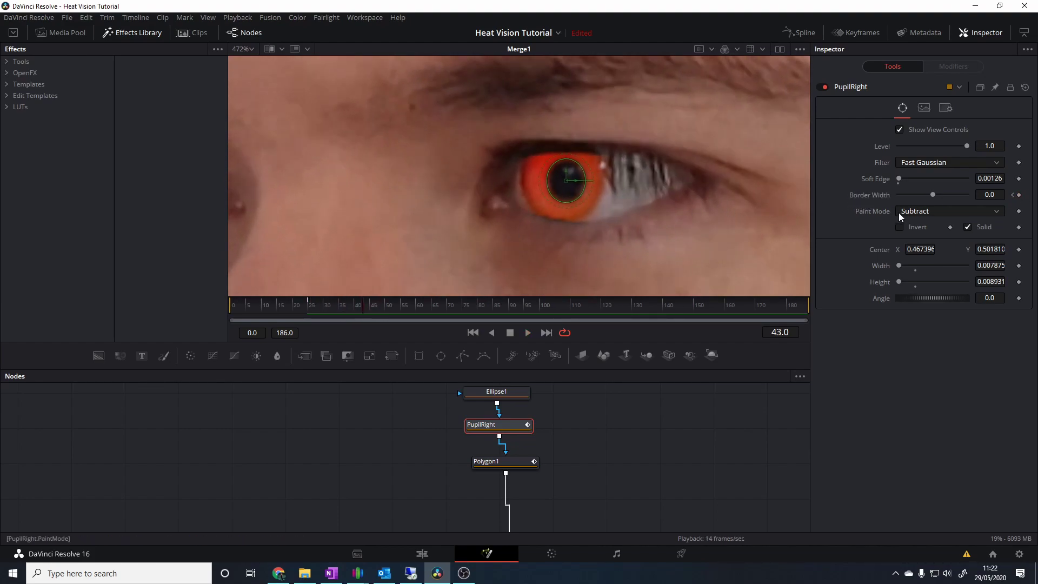
{"action": "left_click_drag", "start_coordinate": [935, 193], "coordinate": [940, 190]}
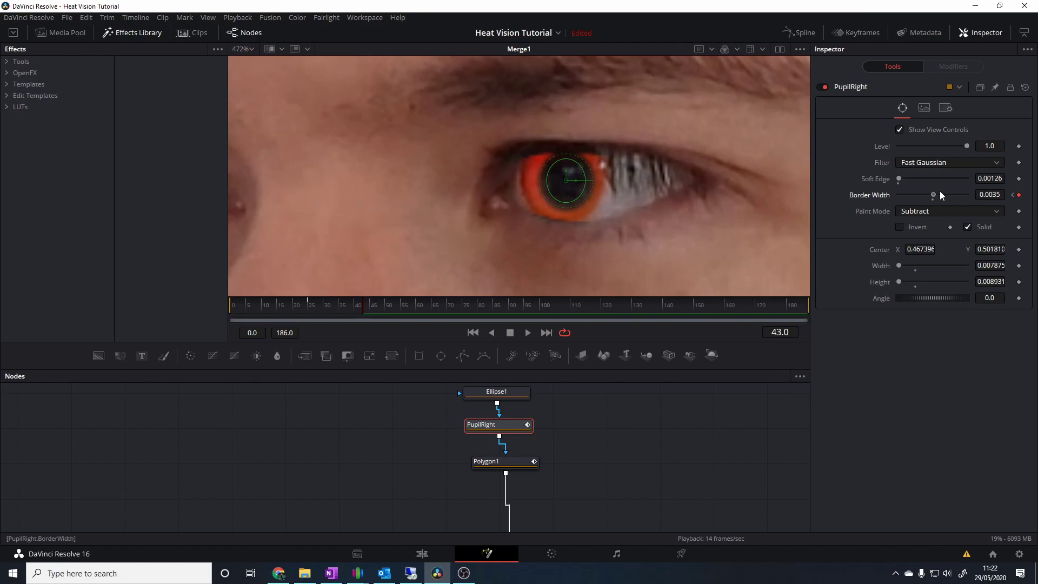
Step: Keyframe PupilRight's border width at frame 64 with a value of 0.0003
{"action": "scroll", "coordinate": [359, 267], "scroll_direction": "down", "scroll_amount": 5}
{"action": "left_click", "coordinate": [690, 453]}
{"action": "key", "text": "space"}
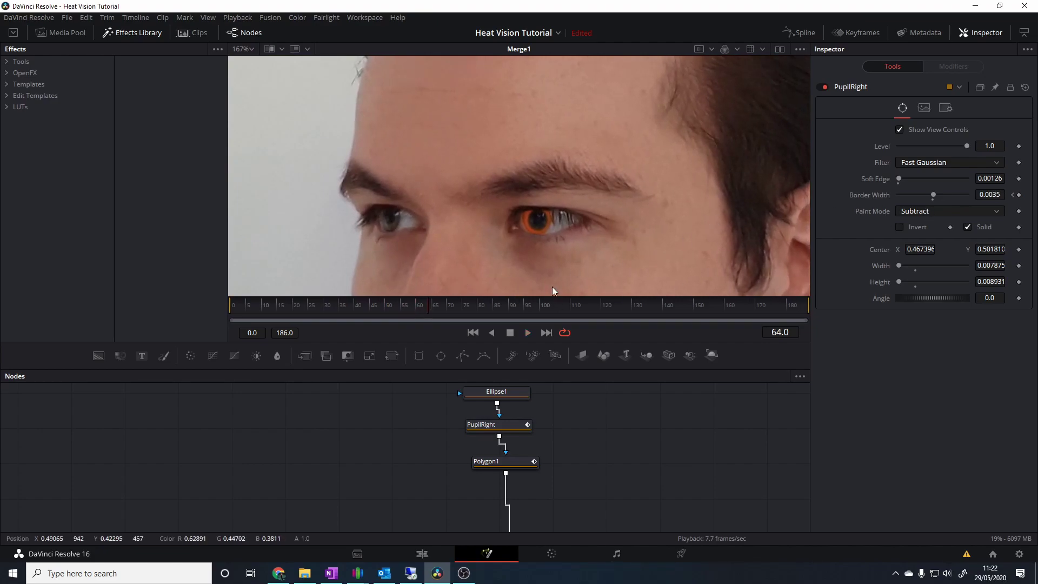
{"action": "left_click_drag", "start_coordinate": [936, 193], "coordinate": [929, 194]}
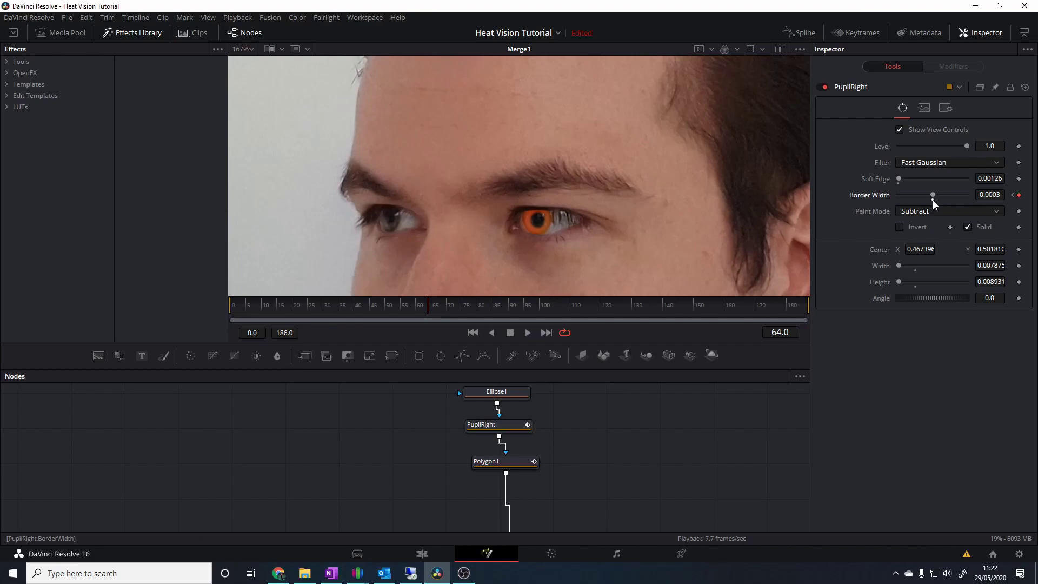
Step: Play back the clip from frame 11 to review the animated pupil size within the glow
{"action": "left_click", "coordinate": [265, 306]}
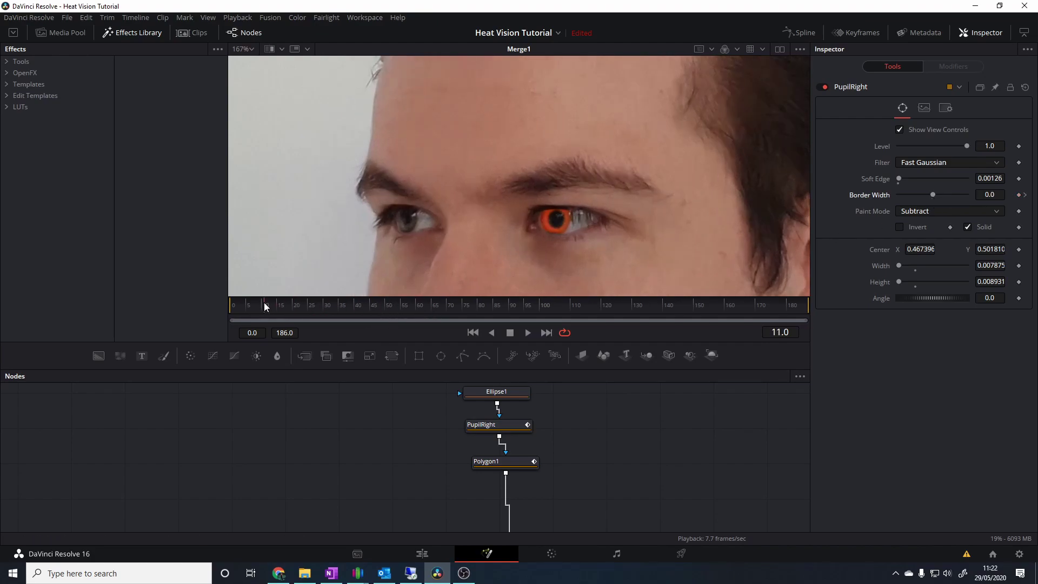
{"action": "key", "text": "space"}
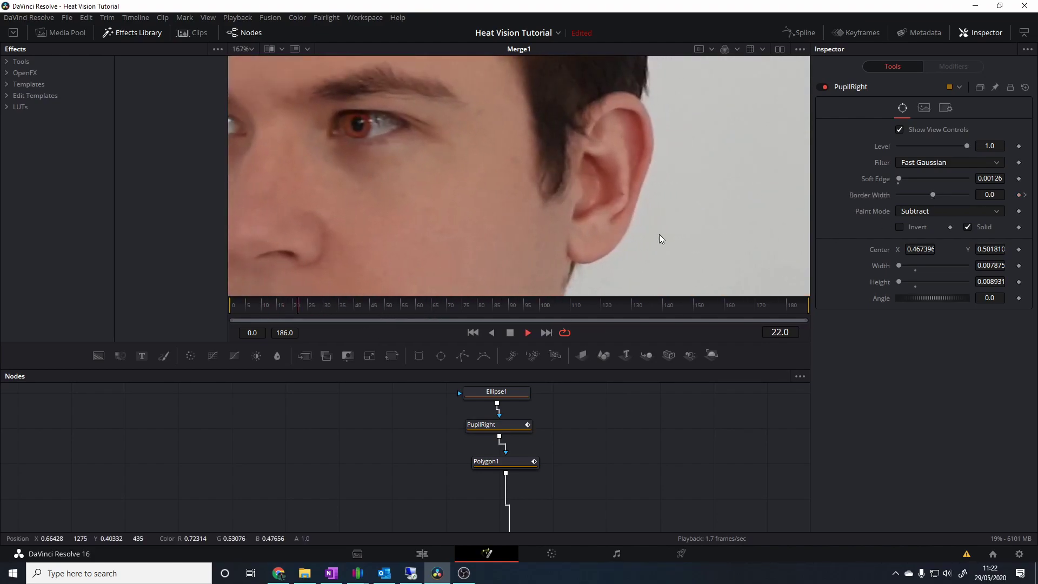
{"action": "scroll", "coordinate": [511, 183], "scroll_direction": "down", "scroll_amount": 2}
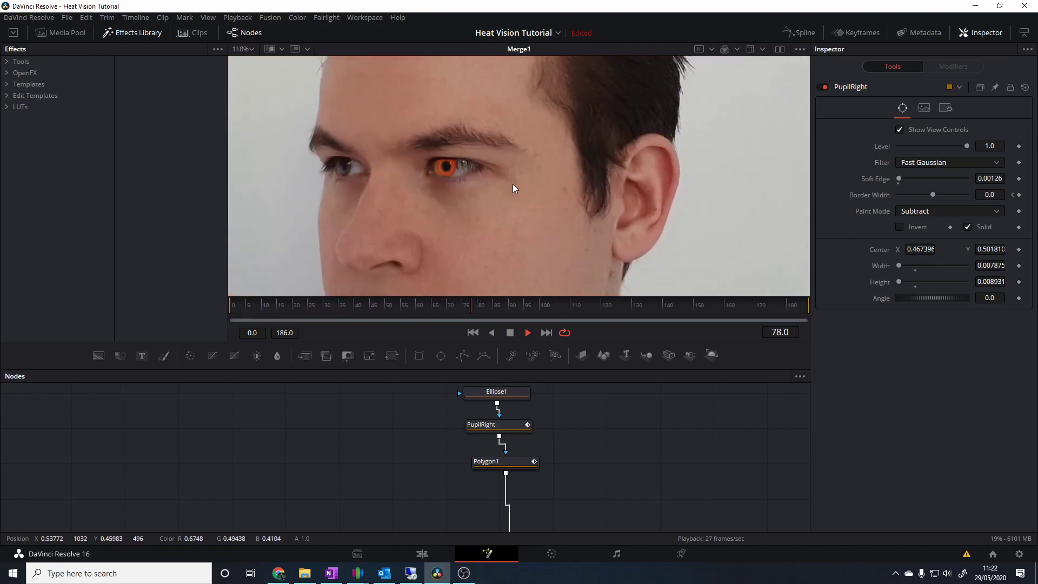
{"action": "scroll", "coordinate": [512, 183], "scroll_direction": "down", "scroll_amount": 2}
{"action": "left_click", "coordinate": [303, 306]}
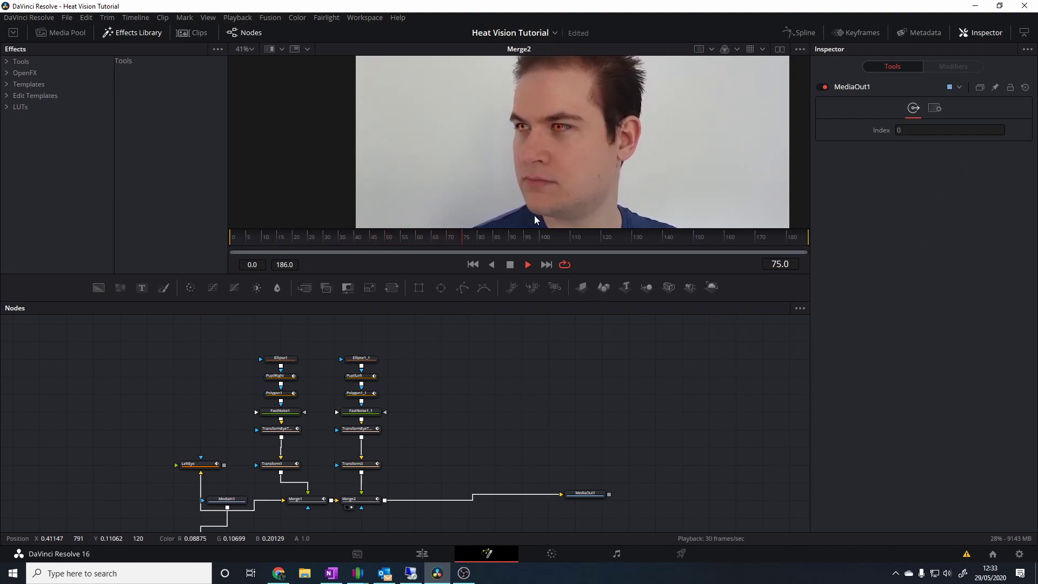
Step: Stop playback at frame 112 and examine the first eye's mask, FastNoise1 and TransformEyeTrackRight nodes
{"action": "key", "text": "space"}
{"action": "left_click_drag", "start_coordinate": [447, 361], "coordinate": [603, 359]}
{"action": "left_click_drag", "start_coordinate": [473, 348], "coordinate": [414, 431]}
{"action": "scroll", "coordinate": [473, 412], "scroll_direction": "up", "scroll_amount": 2}
{"action": "left_click_drag", "start_coordinate": [472, 343], "coordinate": [384, 448]}
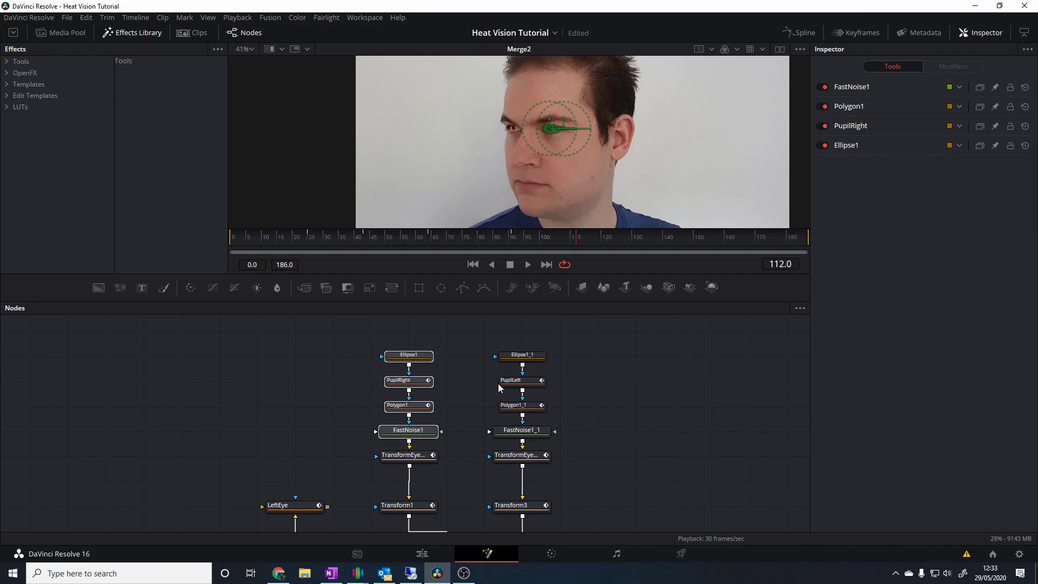
{"action": "left_click", "coordinate": [423, 458]}
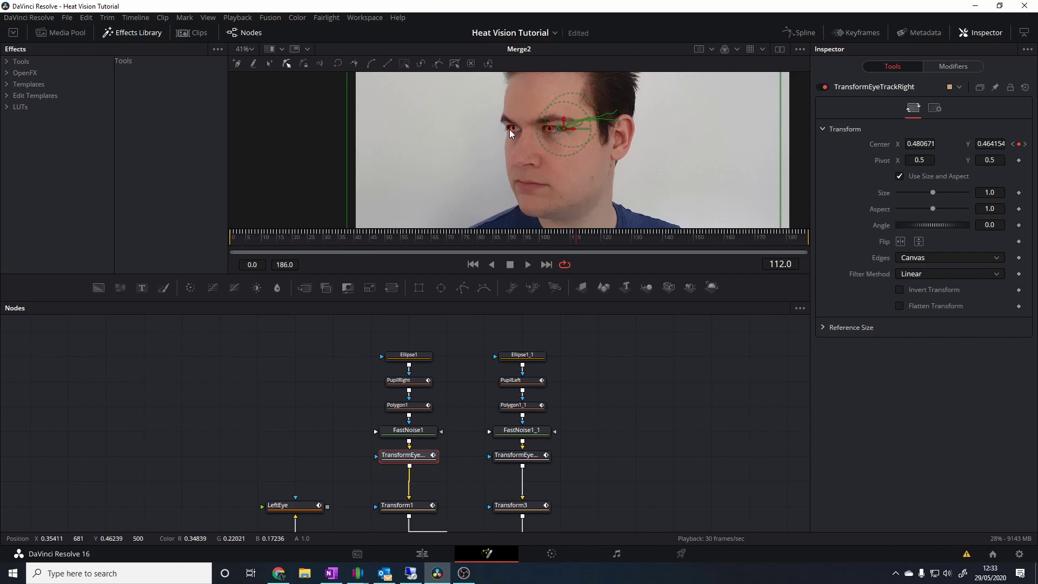
{"action": "scroll", "coordinate": [621, 431], "scroll_direction": "down", "scroll_amount": 2}
Step: Examine Transform3 and the duplicated Ellipse1_1, PupilLeft and Polygon1_1 masks against a close view of both glowing eyes
{"action": "left_click", "coordinate": [509, 457]}
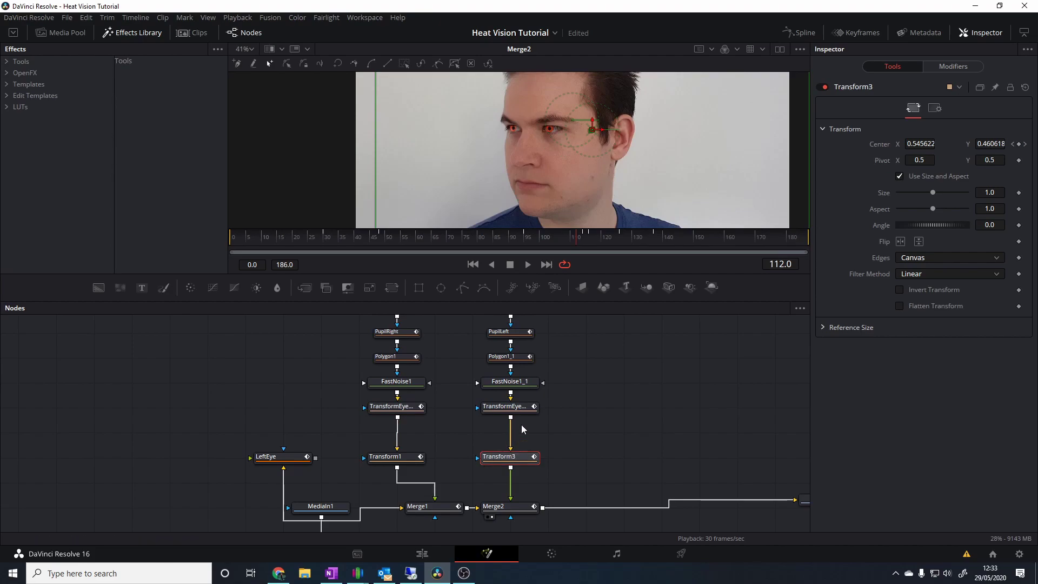
{"action": "scroll", "coordinate": [589, 364], "scroll_direction": "up", "scroll_amount": 1}
{"action": "scroll", "coordinate": [590, 363], "scroll_direction": "up", "scroll_amount": 5}
{"action": "left_click_drag", "start_coordinate": [581, 368], "coordinate": [496, 450]}
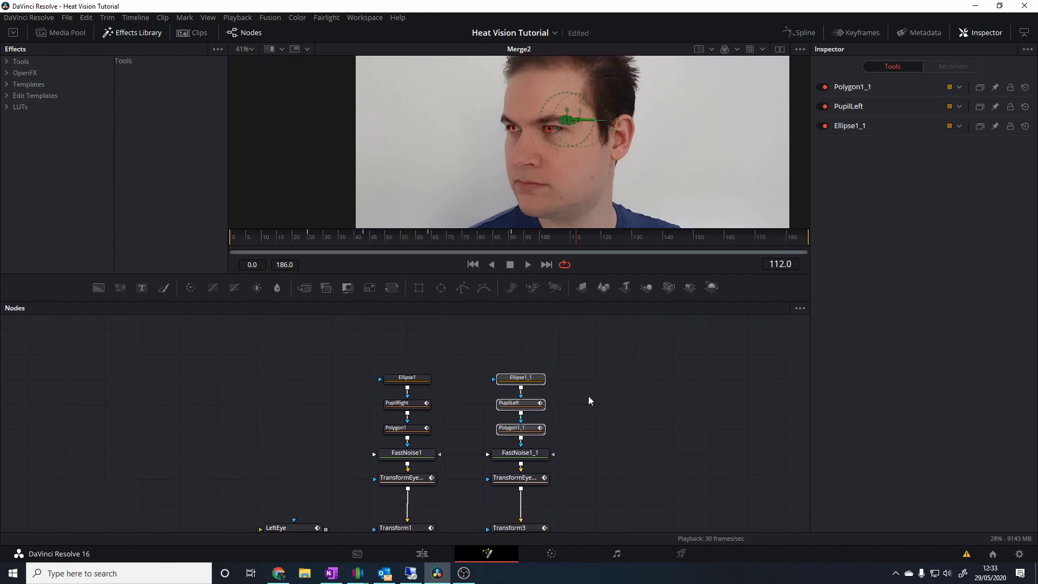
{"action": "scroll", "coordinate": [519, 162], "scroll_direction": "up", "scroll_amount": 6}
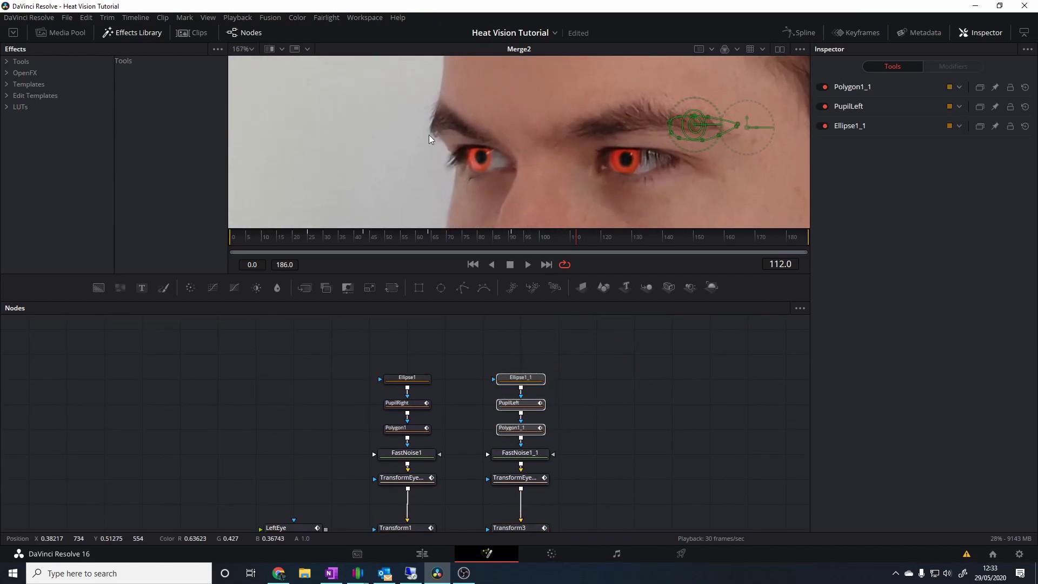
{"action": "scroll", "coordinate": [668, 184], "scroll_direction": "down", "scroll_amount": 4}
Step: Trace the second eye's chain from Transform3 into Merge2 and examine Merge2's blend keyframes
{"action": "left_click", "coordinate": [635, 414]}
{"action": "left_click_drag", "start_coordinate": [612, 509], "coordinate": [564, 407]}
{"action": "left_click", "coordinate": [473, 430]}
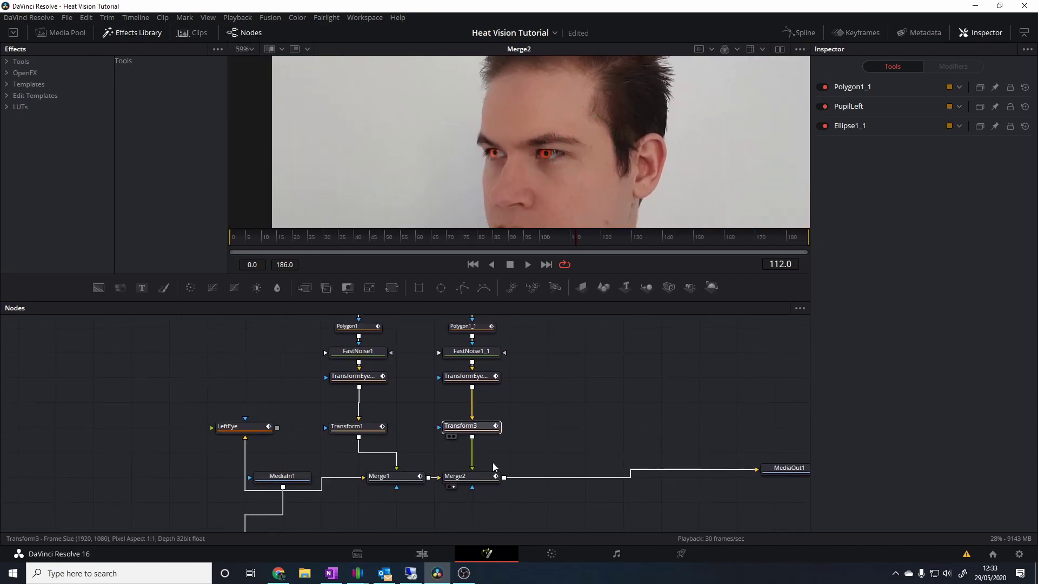
{"action": "left_click", "coordinate": [473, 479]}
{"action": "left_click", "coordinate": [489, 427]}
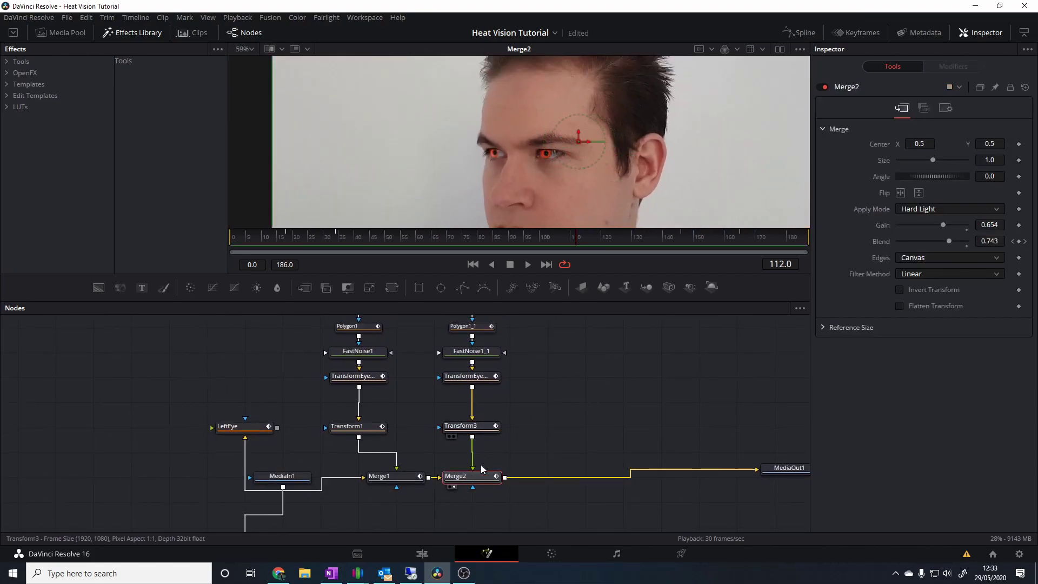
{"action": "left_click", "coordinate": [480, 479]}
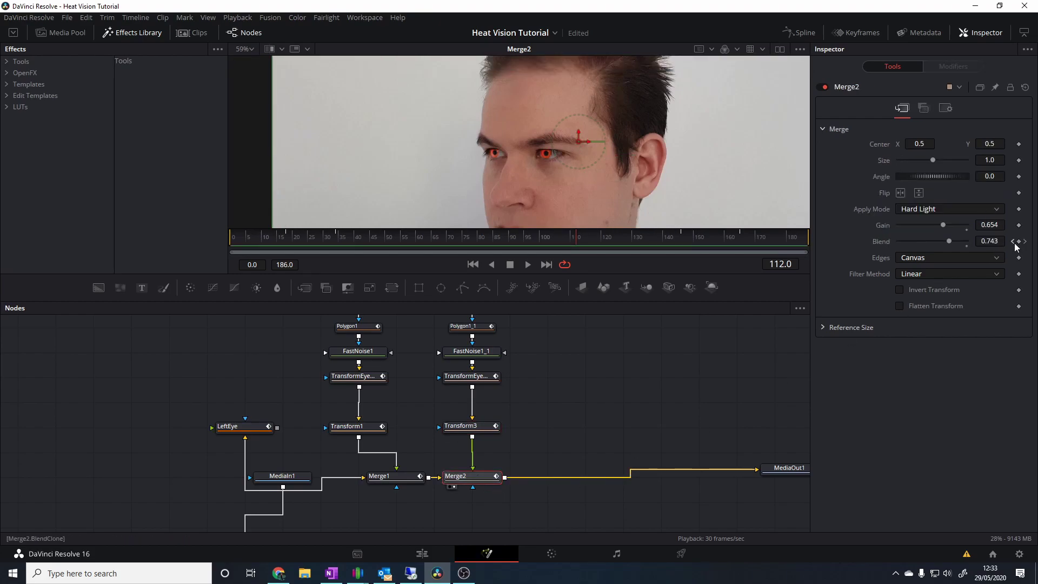
Step: Scrub to frame 54, fit the whole image in the viewer and play the clip to review both glowing eyes
{"action": "left_click_drag", "start_coordinate": [534, 241], "coordinate": [397, 239]}
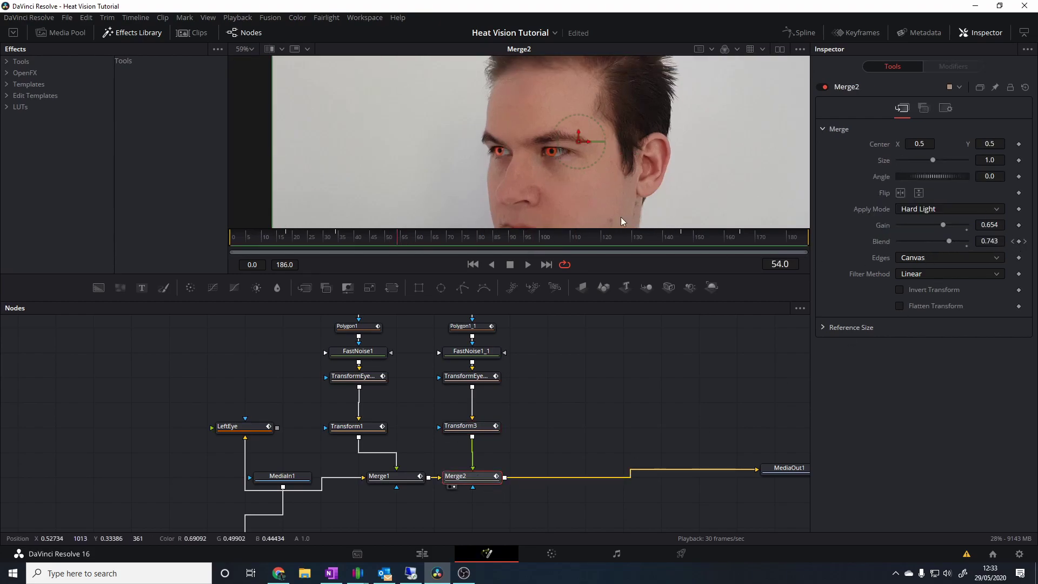
{"action": "left_click", "coordinate": [601, 371]}
{"action": "key", "text": "space"}
{"action": "key", "text": "ctrl+f"}
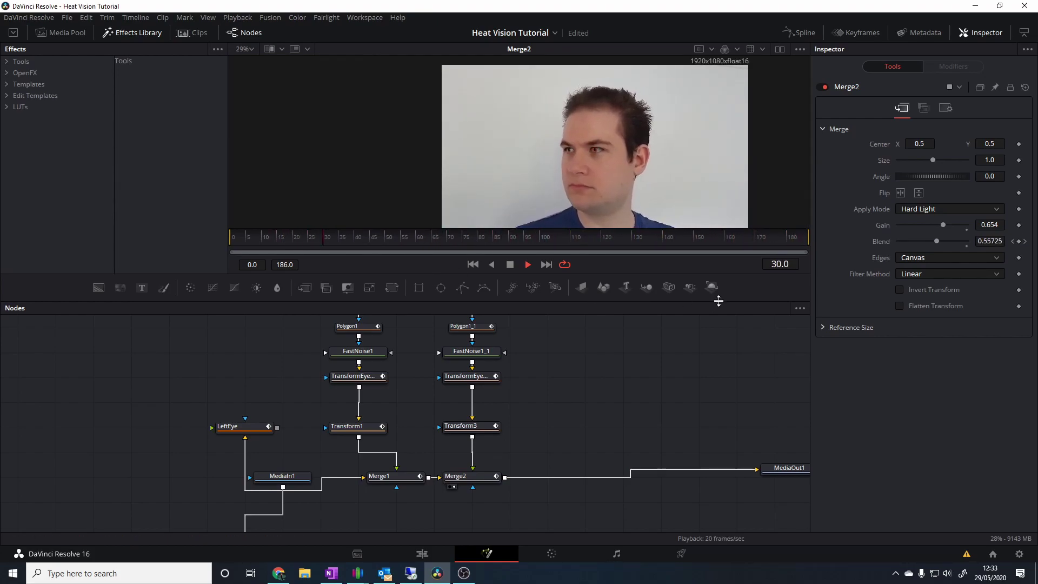
{"action": "key", "text": "space"}
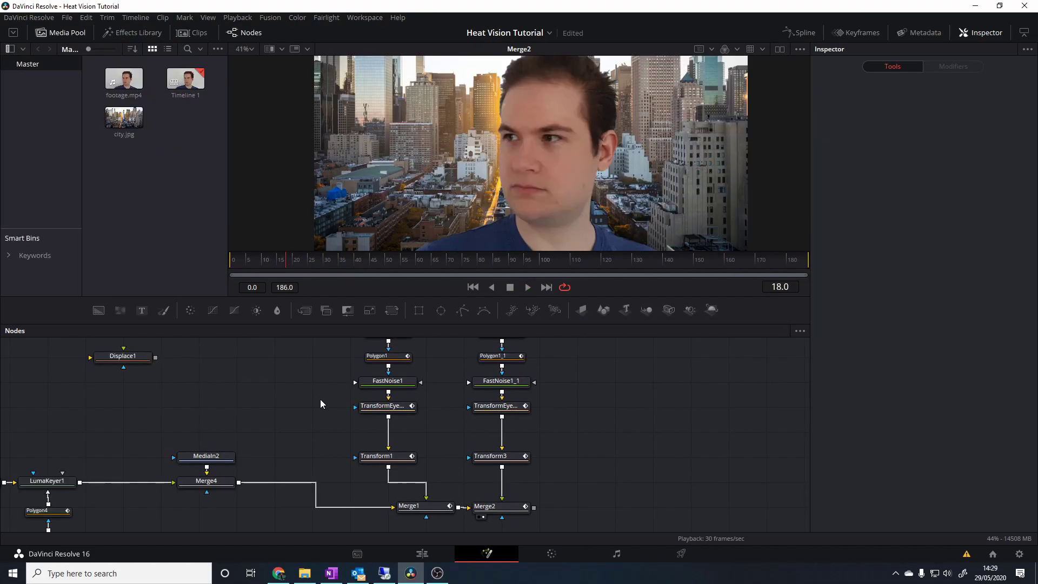
Step: Display LumaKeyer1's output in the viewer and examine the keyer with its Polygon2, Polygon3 and Polygon4 masks
{"action": "left_click_drag", "start_coordinate": [321, 412], "coordinate": [443, 374]}
{"action": "left_click_drag", "start_coordinate": [203, 417], "coordinate": [378, 382]}
{"action": "left_click", "coordinate": [335, 415]}
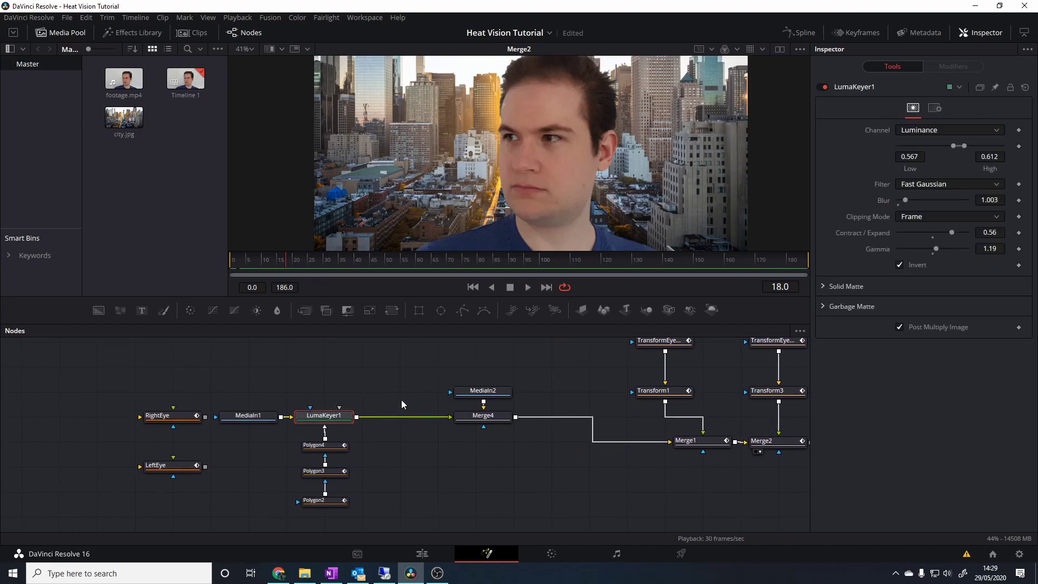
{"action": "key", "text": "1"}
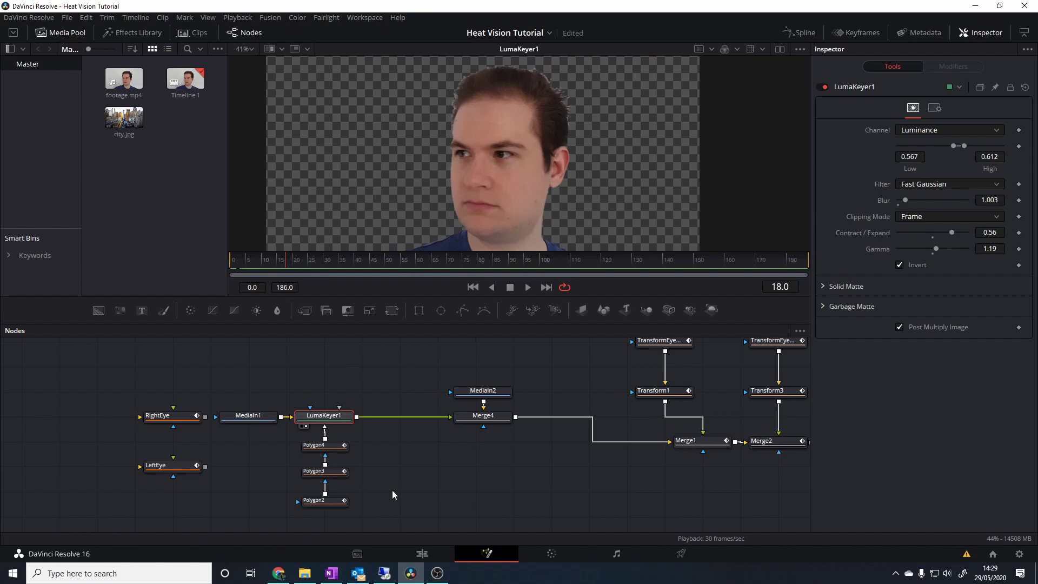
{"action": "left_click_drag", "start_coordinate": [395, 404], "coordinate": [315, 515]}
{"action": "left_click", "coordinate": [447, 476]}
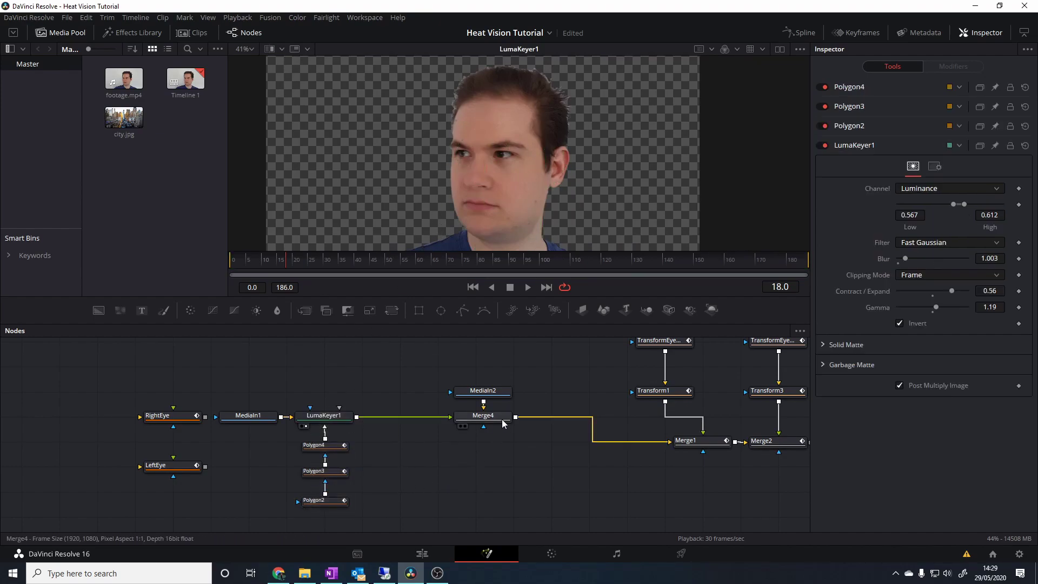
Step: Display Merge4 in the viewer and play the clip to review the keyed footage over the city background
{"action": "left_click", "coordinate": [502, 421]}
{"action": "key", "text": "2"}
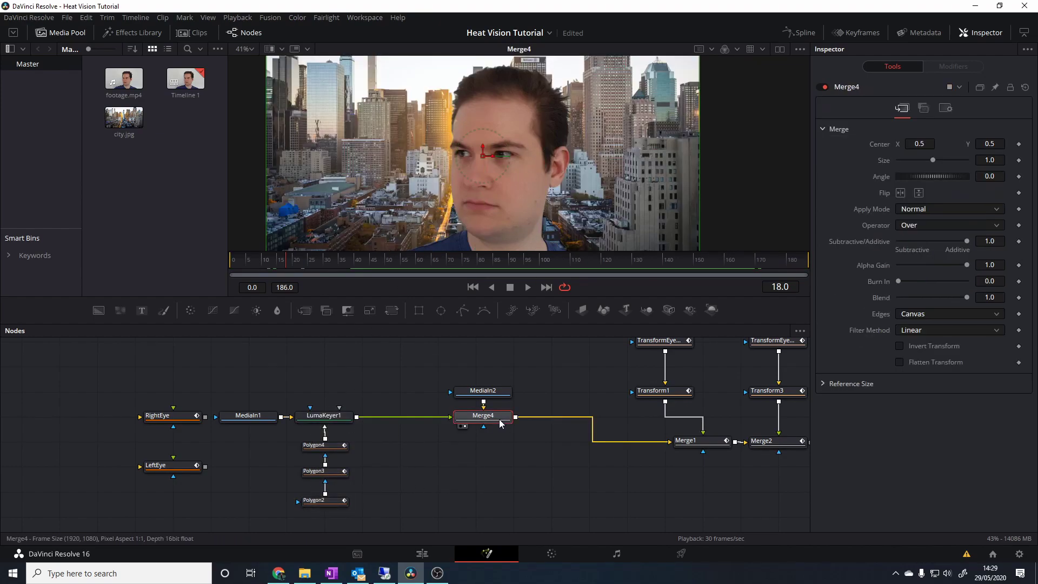
{"action": "left_click", "coordinate": [547, 355]}
{"action": "scroll", "coordinate": [547, 175], "scroll_direction": "down", "scroll_amount": 2}
{"action": "left_click_drag", "start_coordinate": [547, 174], "coordinate": [515, 167]}
{"action": "key", "text": "space"}
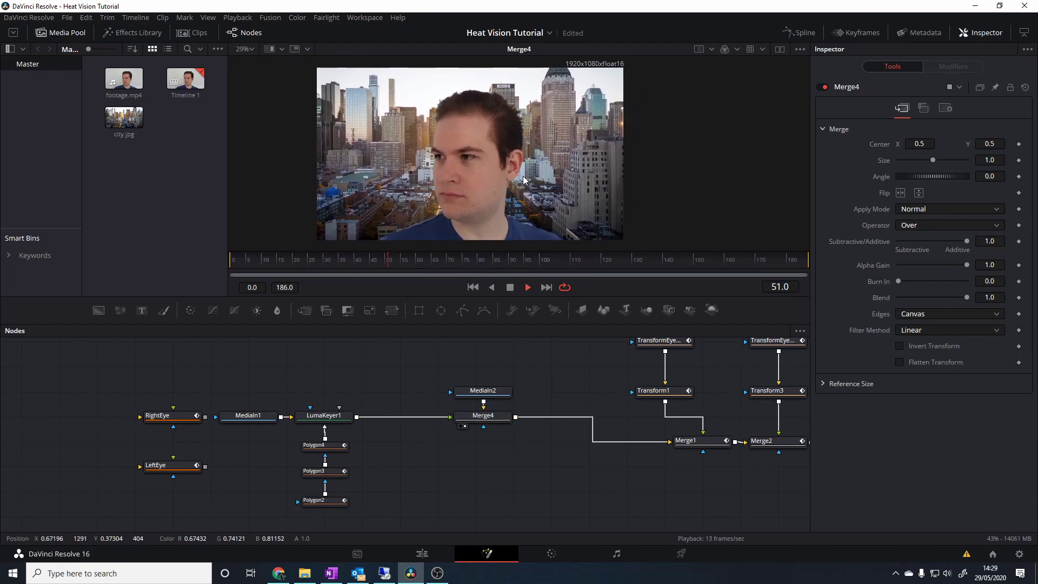
{"action": "key", "text": "space"}
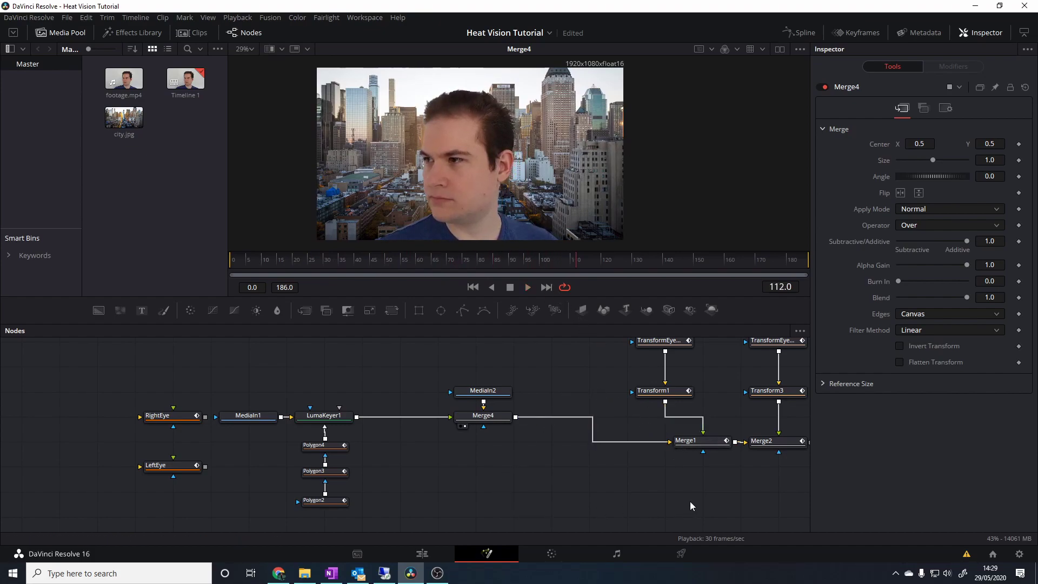
{"action": "left_click_drag", "start_coordinate": [713, 483], "coordinate": [507, 492]}
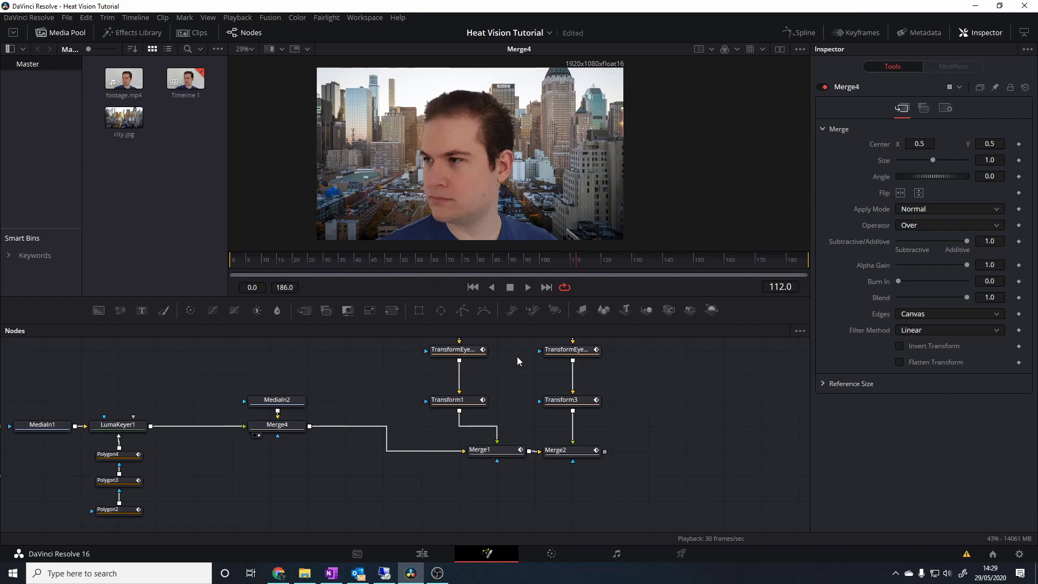
Step: Add a Shape 3D node to the node graph and place it beside the second eye's node chain
{"action": "left_click_drag", "start_coordinate": [539, 354], "coordinate": [577, 403]}
{"action": "scroll", "coordinate": [329, 407], "scroll_direction": "down", "scroll_amount": 2}
{"action": "scroll", "coordinate": [431, 429], "scroll_direction": "right", "scroll_amount": 10}
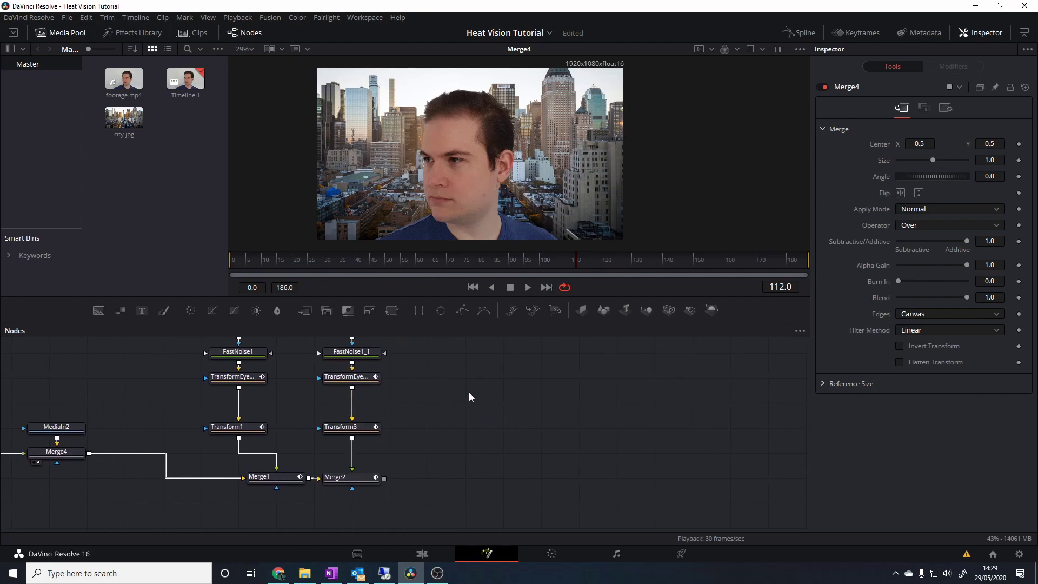
{"action": "scroll", "coordinate": [509, 393], "scroll_direction": "up", "scroll_amount": 3}
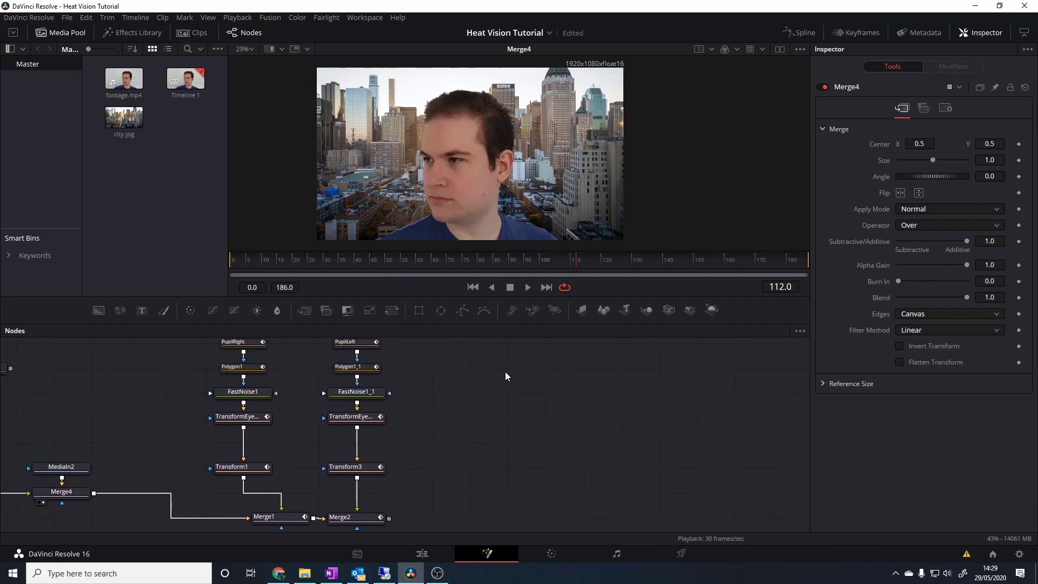
{"action": "key", "text": "shift+space"}
{"action": "type", "text": "shape"}
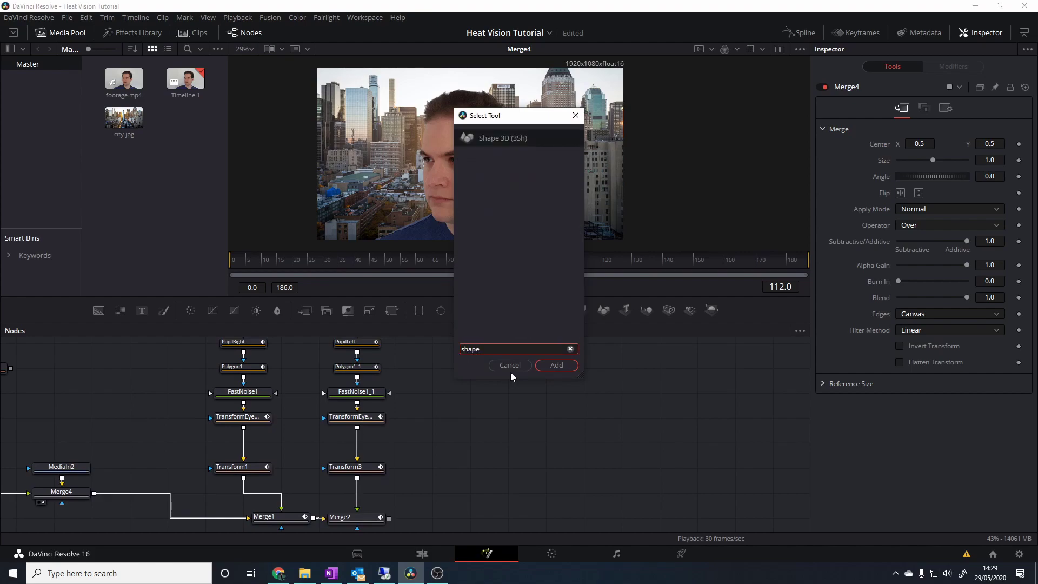
{"action": "key", "text": "Return"}
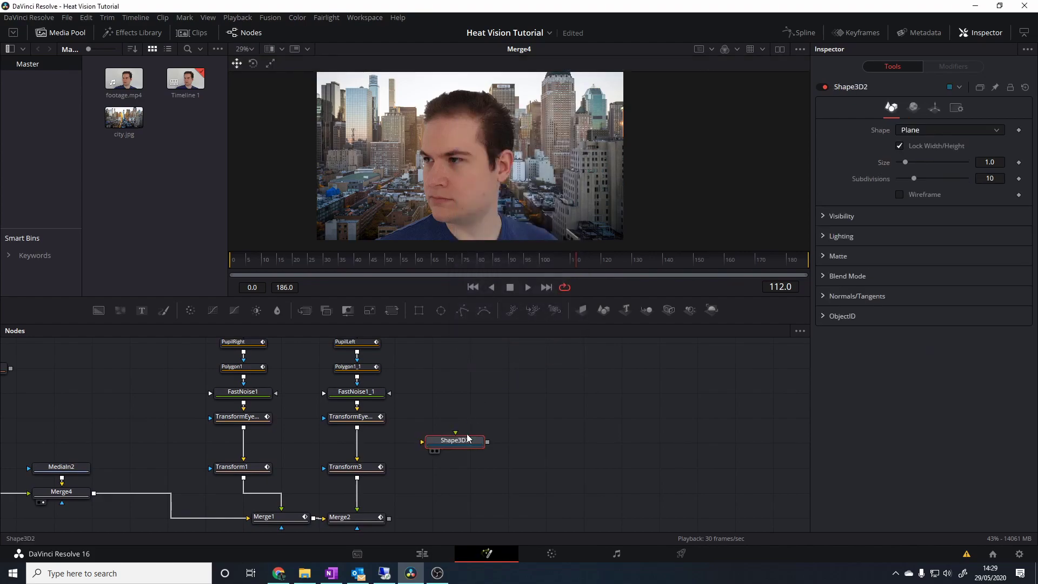
{"action": "left_click_drag", "start_coordinate": [466, 442], "coordinate": [482, 353]}
{"action": "scroll", "coordinate": [541, 389], "scroll_direction": "up", "scroll_amount": 2}
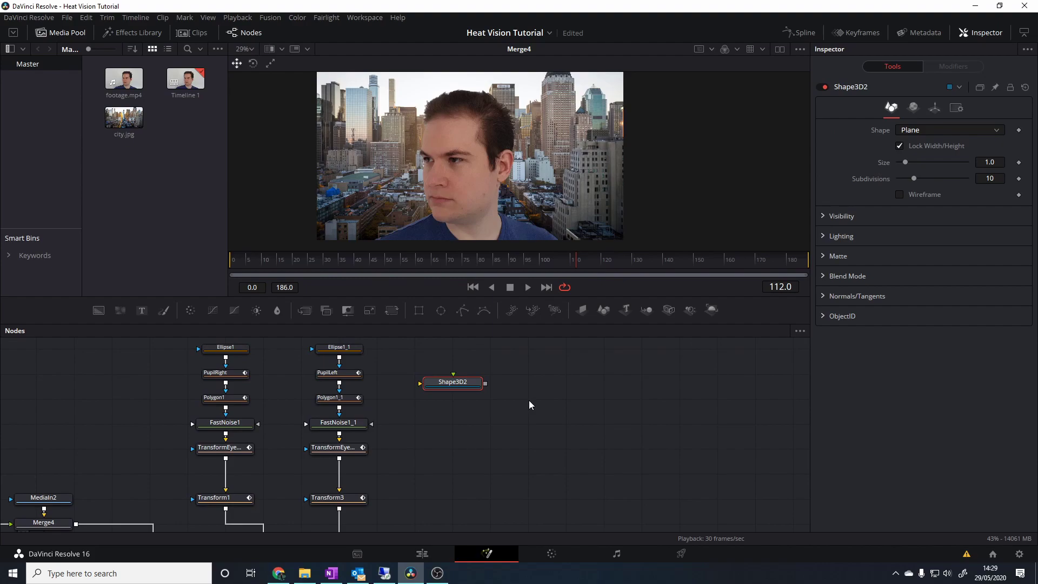
Step: Add a Merge 3D node connected after the new Shape 3D node
{"action": "key", "text": "shift+space"}
{"action": "type", "text": "merge"}
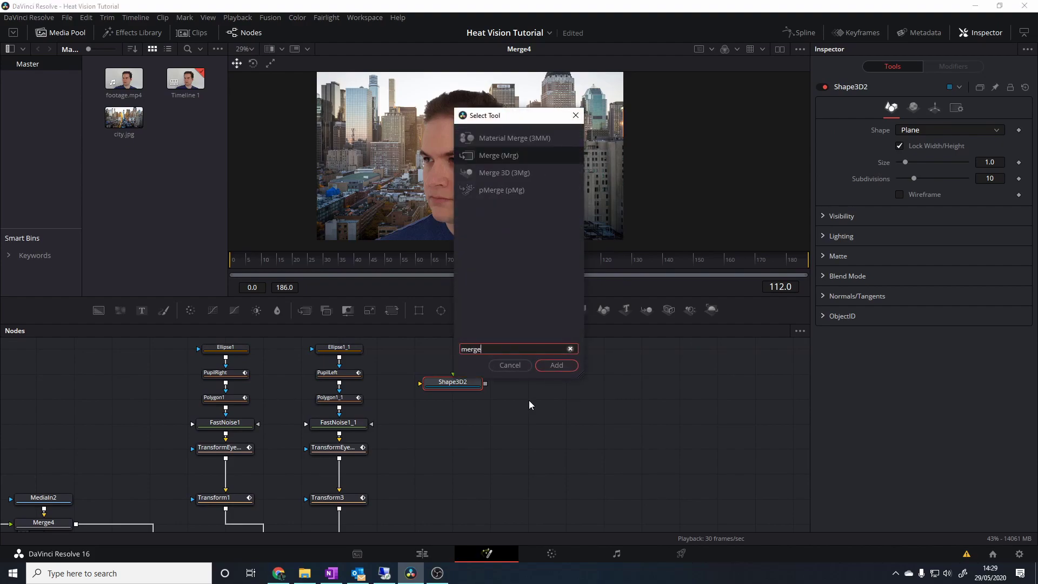
{"action": "key", "text": "Down"}
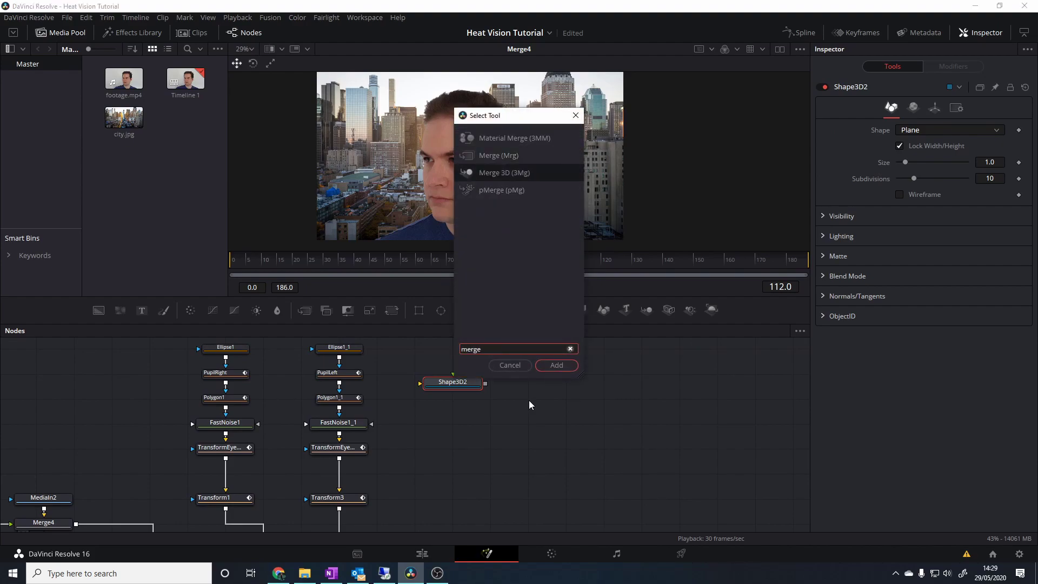
{"action": "key", "text": "Return"}
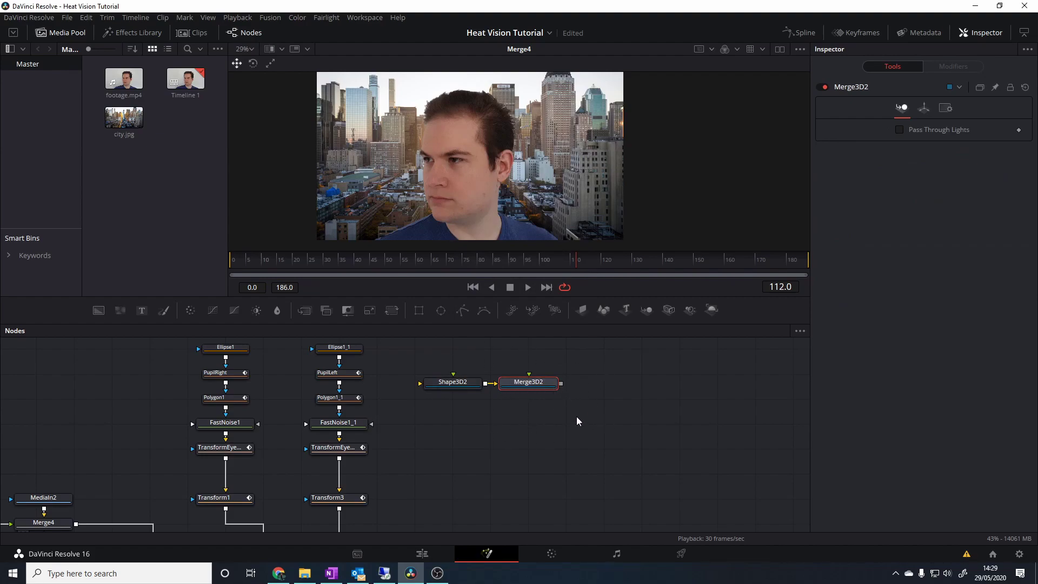
Step: Add a Renderer 3D node after the Merge 3D node and display its output in the viewer
{"action": "key", "text": "shift+space"}
{"action": "type", "text": "re"}
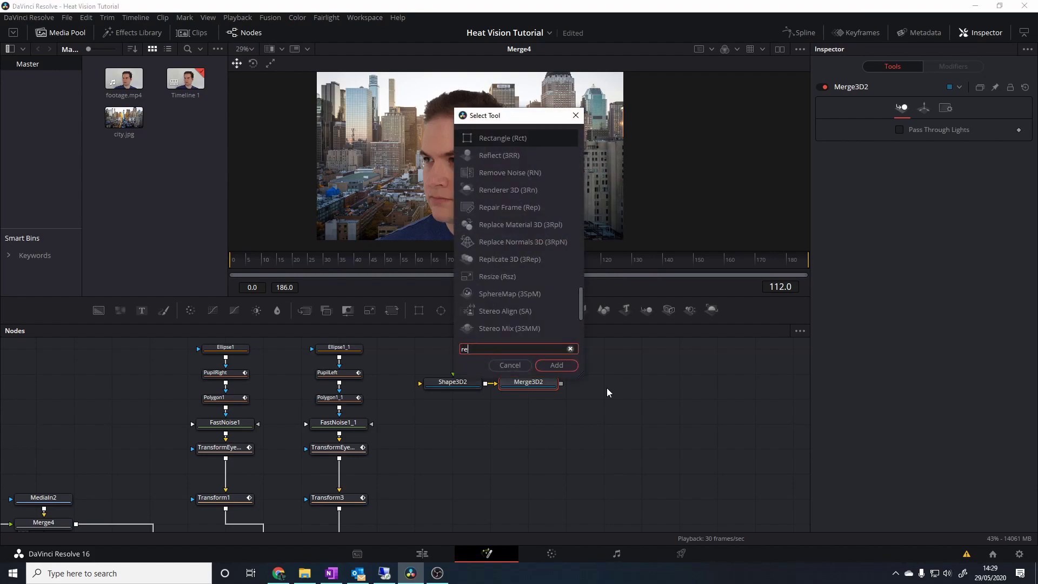
{"action": "type", "text": "nd"}
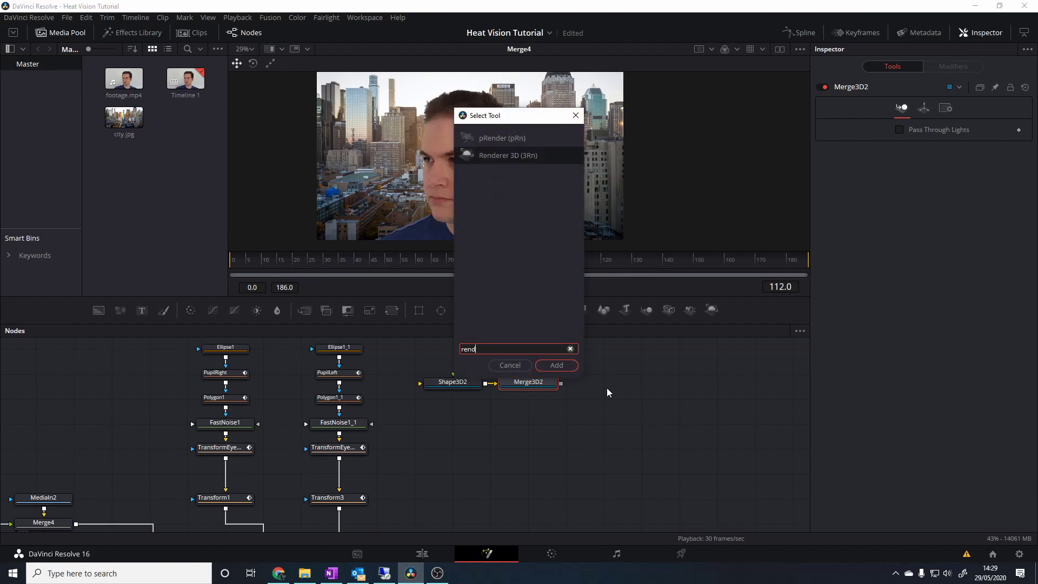
{"action": "key", "text": "Return"}
{"action": "key", "text": "1"}
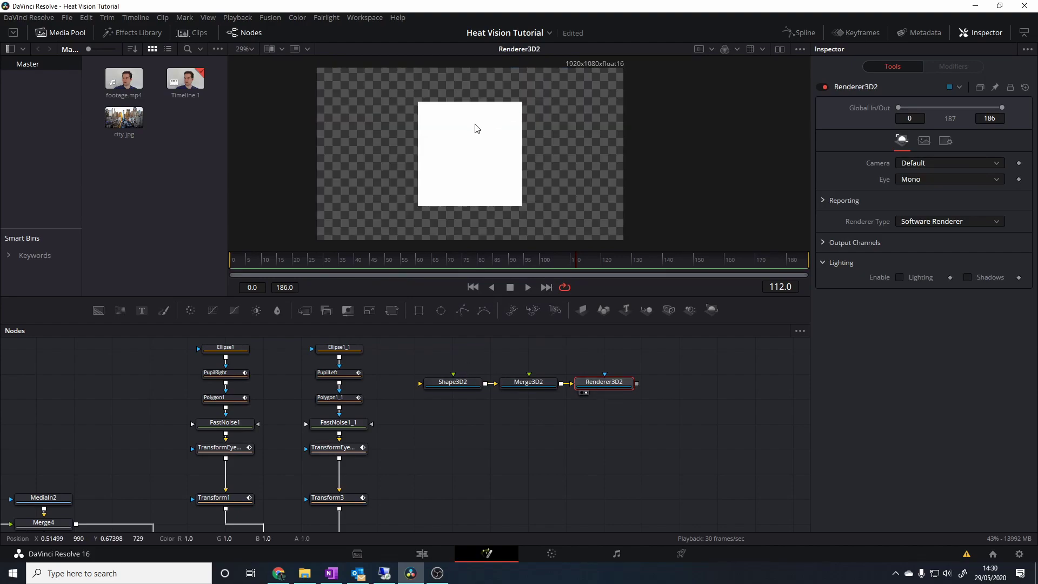
Step: Change the shape type of the Shape 3D node to Cylinder
{"action": "left_click", "coordinate": [458, 381]}
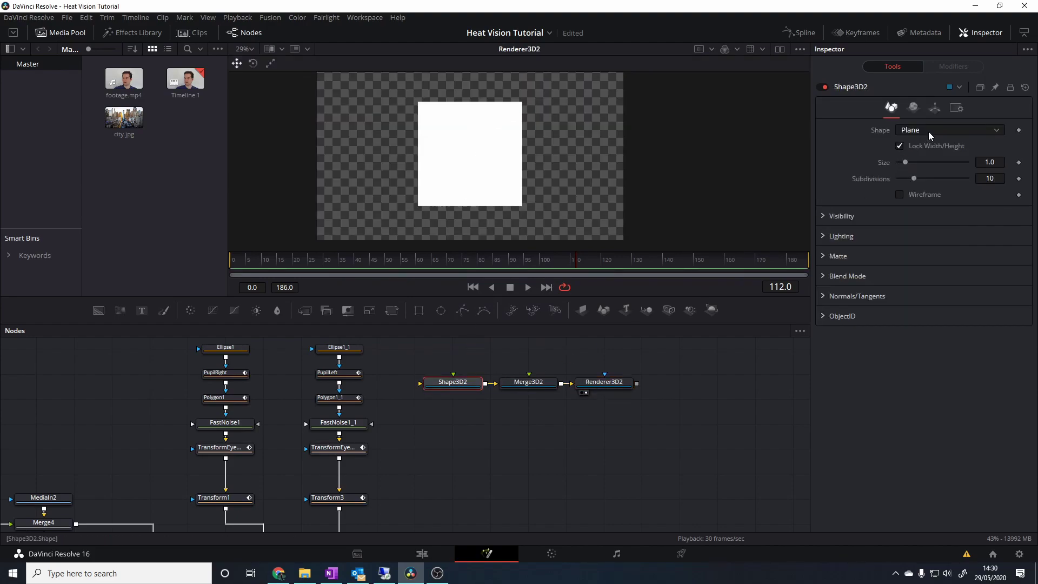
{"action": "left_click", "coordinate": [946, 130]}
{"action": "left_click", "coordinate": [935, 176]}
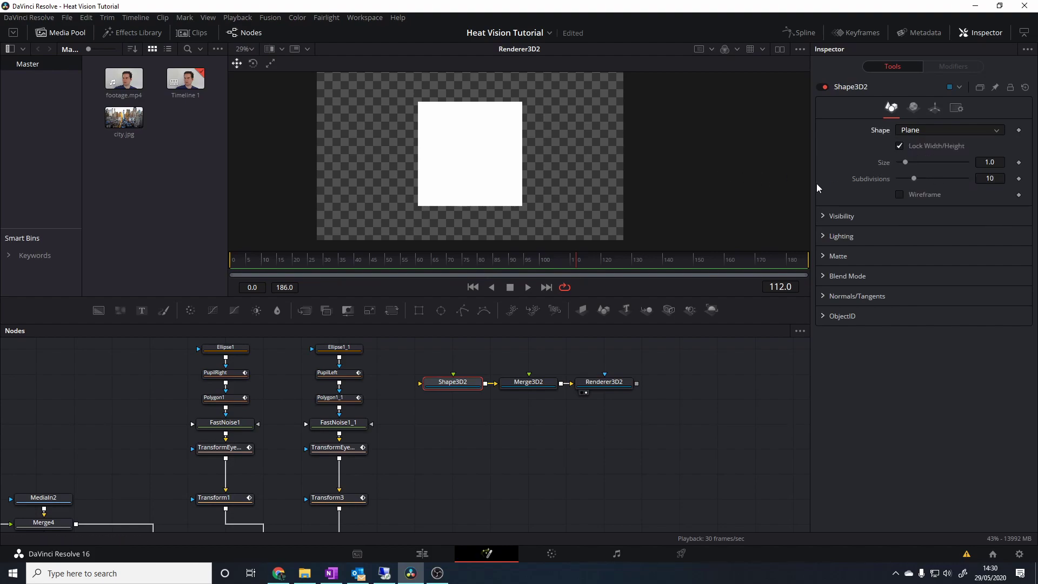
Step: Move the cylinder back to Z about -15.8 and rotate it to about X 65.2 and Y 67.8
{"action": "left_click", "coordinate": [934, 109]}
{"action": "left_click_drag", "start_coordinate": [936, 261], "coordinate": [959, 257]}
{"action": "key", "text": "ctrl+z"}
{"action": "left_click_drag", "start_coordinate": [945, 178], "coordinate": [866, 178]}
{"action": "mouse_move", "coordinate": [918, 227]}
{"action": "left_mouse_down"}
{"action": "mouse_move", "coordinate": [940, 230]}
{"action": "mouse_move", "coordinate": [937, 245]}
{"action": "mouse_move", "coordinate": [923, 242]}
{"action": "mouse_move", "coordinate": [932, 242]}
{"action": "mouse_move", "coordinate": [920, 227]}
{"action": "left_mouse_up"}
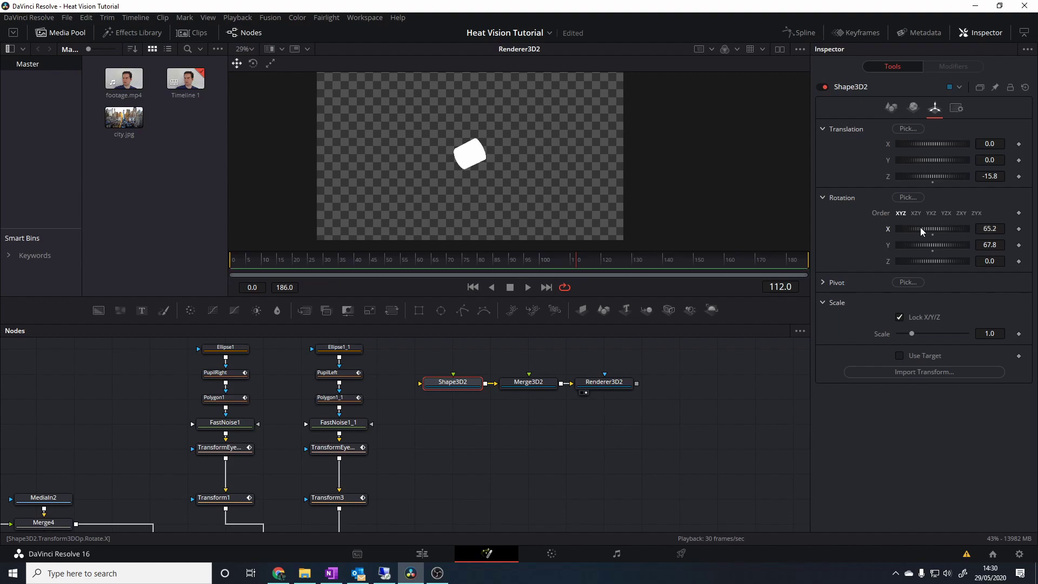
Step: Set the cylinder's height to 150
{"action": "left_click", "coordinate": [890, 110]}
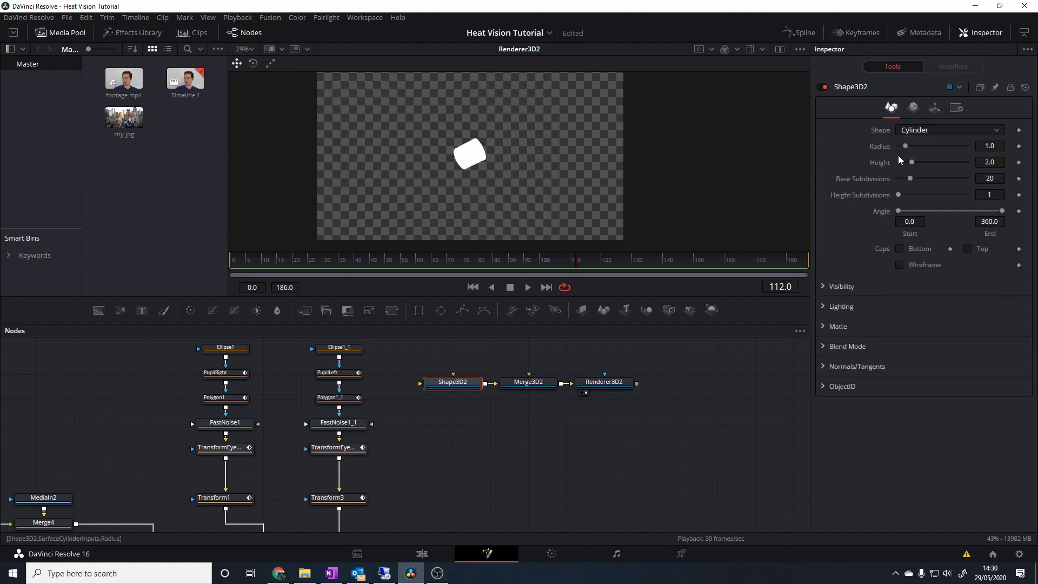
{"action": "left_click_drag", "start_coordinate": [913, 161], "coordinate": [1015, 169]}
{"action": "left_click", "coordinate": [989, 161]}
{"action": "type", "text": "150"}
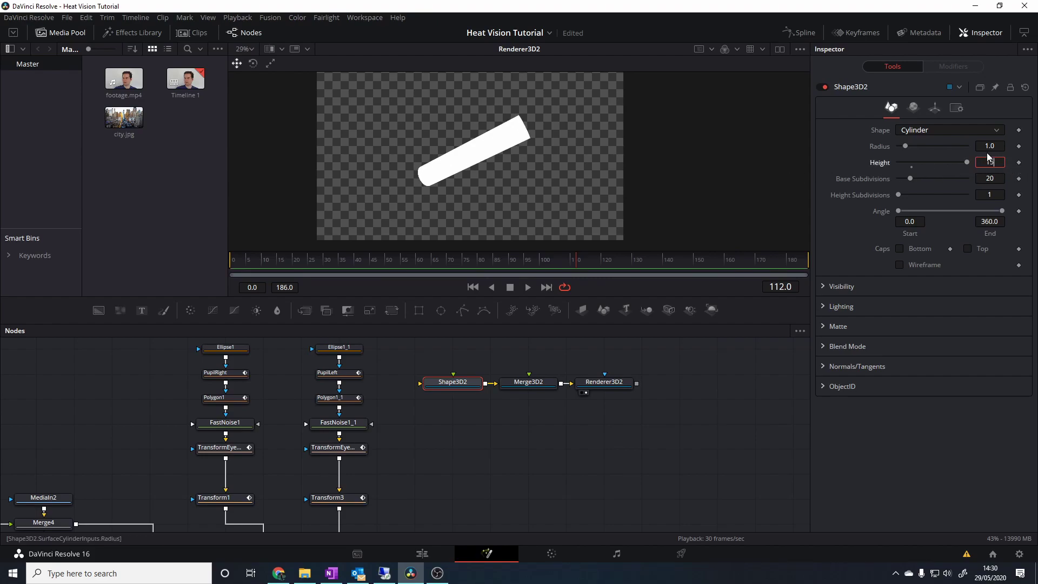
{"action": "key", "text": "Tab"}
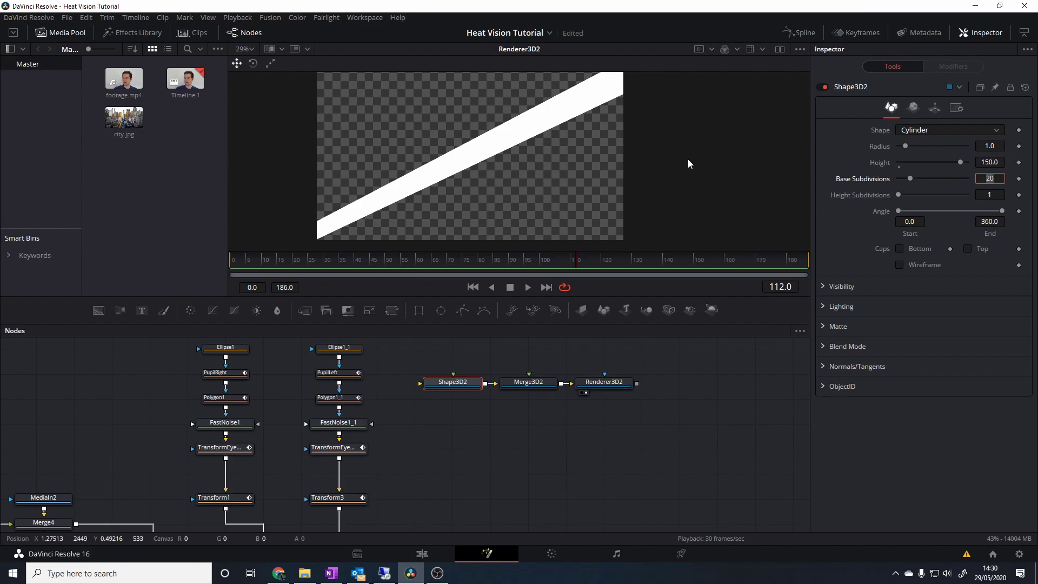
Step: Rotate the cylinder to about X 88.7 and Y 117.4, and shift it to about X -34.35 and Y 0.17
{"action": "left_click", "coordinate": [914, 108]}
{"action": "left_click", "coordinate": [935, 108]}
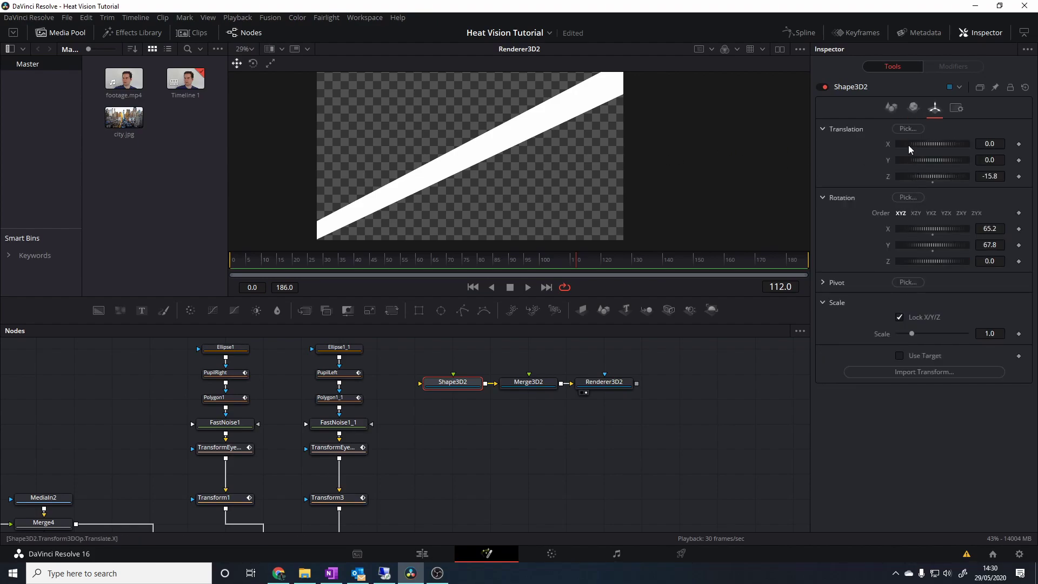
{"action": "left_click_drag", "start_coordinate": [908, 228], "coordinate": [918, 249]}
{"action": "left_click_drag", "start_coordinate": [926, 144], "coordinate": [932, 143]}
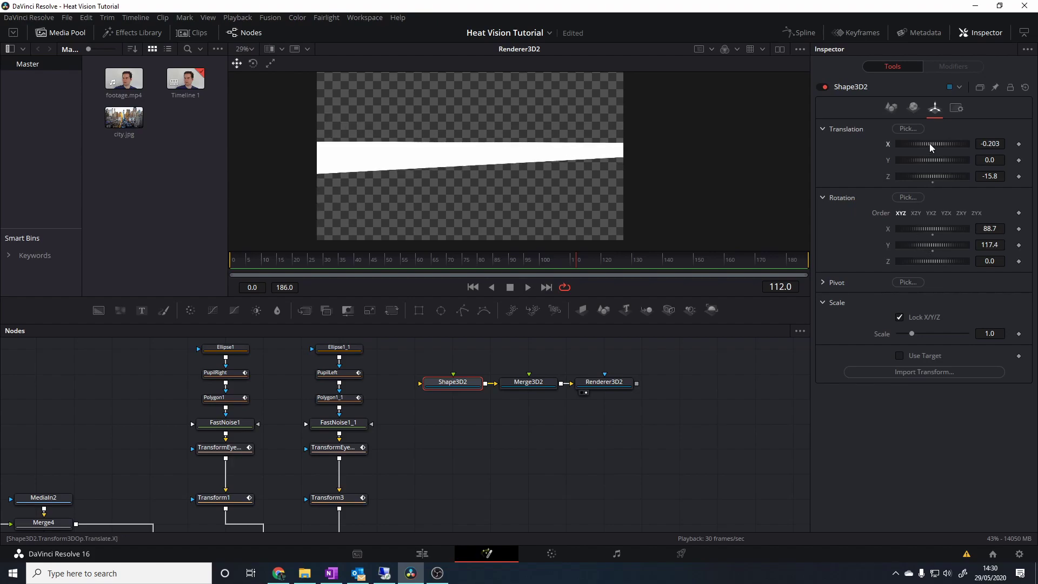
{"action": "left_click_drag", "start_coordinate": [253, 154], "coordinate": [280, 154]}
{"action": "mouse_move", "coordinate": [933, 161]}
{"action": "left_mouse_down"}
{"action": "mouse_move", "coordinate": [907, 160]}
{"action": "mouse_move", "coordinate": [941, 161]}
{"action": "left_mouse_up"}
{"action": "left_click_drag", "start_coordinate": [935, 260], "coordinate": [935, 263]}
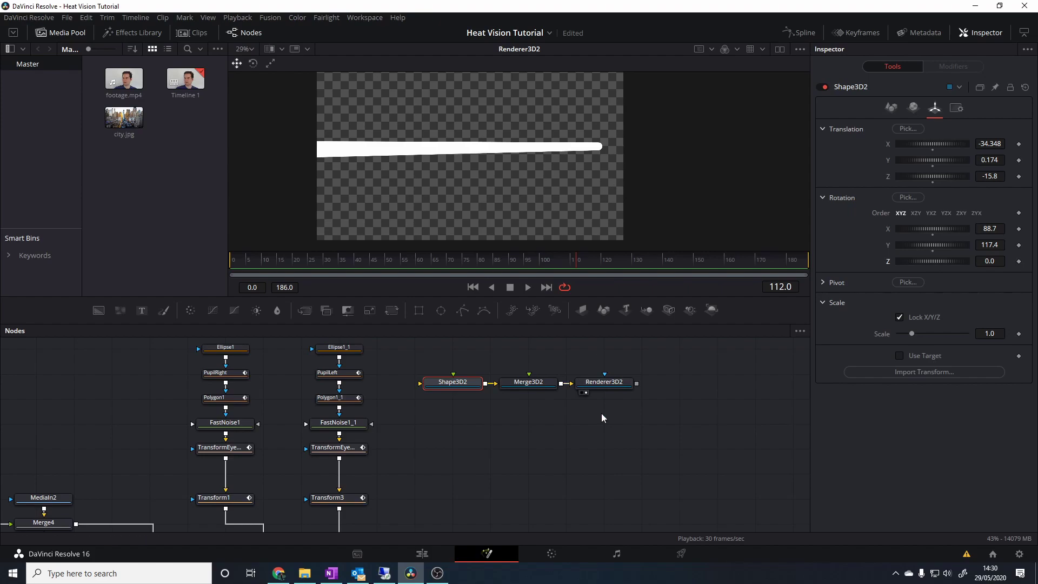
Step: Arrange the Shape 3D, Merge 3D and Renderer 3D nodes into a vertical chain beside the eye chains
{"action": "left_click_drag", "start_coordinate": [650, 434], "coordinate": [448, 367]}
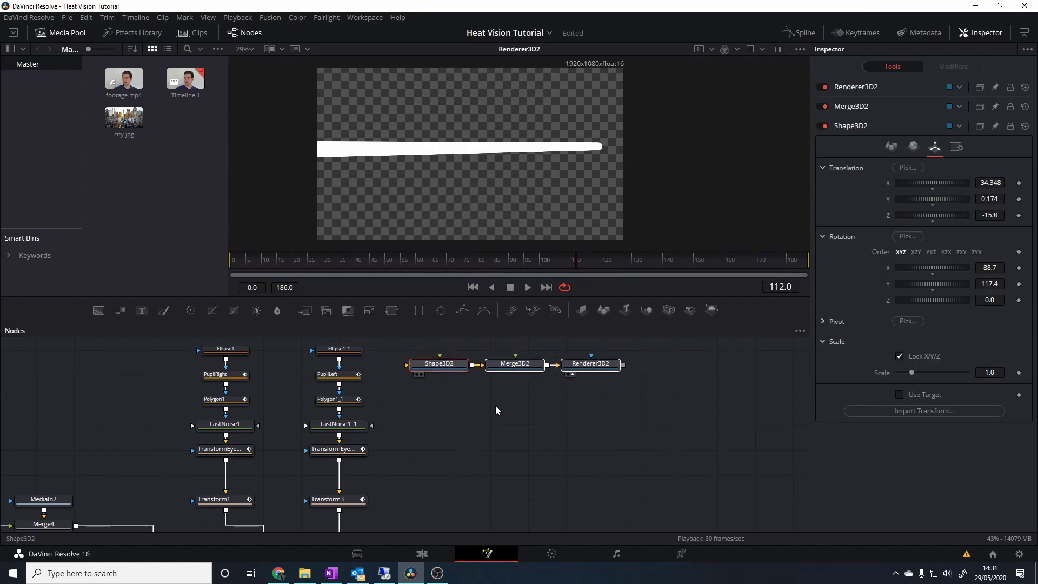
{"action": "left_click_drag", "start_coordinate": [518, 368], "coordinate": [449, 411]}
{"action": "left_click_drag", "start_coordinate": [586, 369], "coordinate": [447, 455]}
{"action": "left_click_drag", "start_coordinate": [587, 441], "coordinate": [600, 362]}
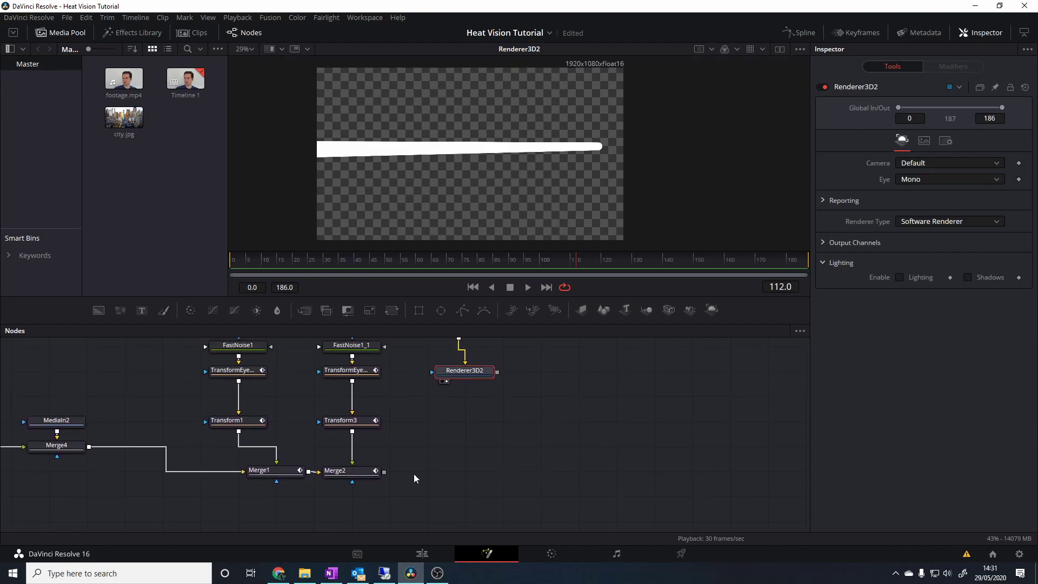
Step: Merge the Renderer 3D output over Merge2's output and display the combined image in the viewer
{"action": "left_click_drag", "start_coordinate": [497, 373], "coordinate": [384, 471]}
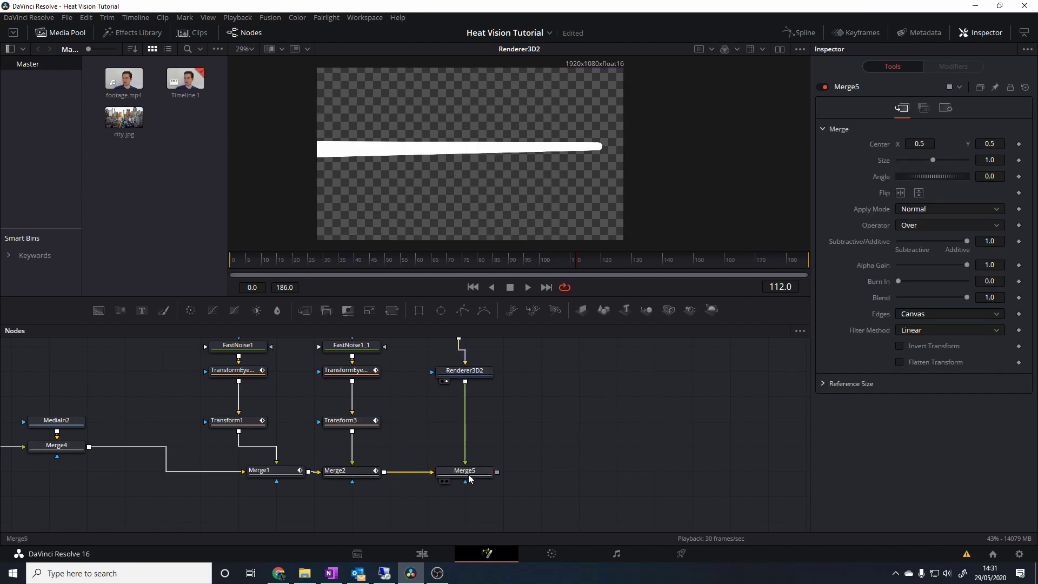
{"action": "scroll", "coordinate": [498, 453], "scroll_direction": "up", "scroll_amount": 2}
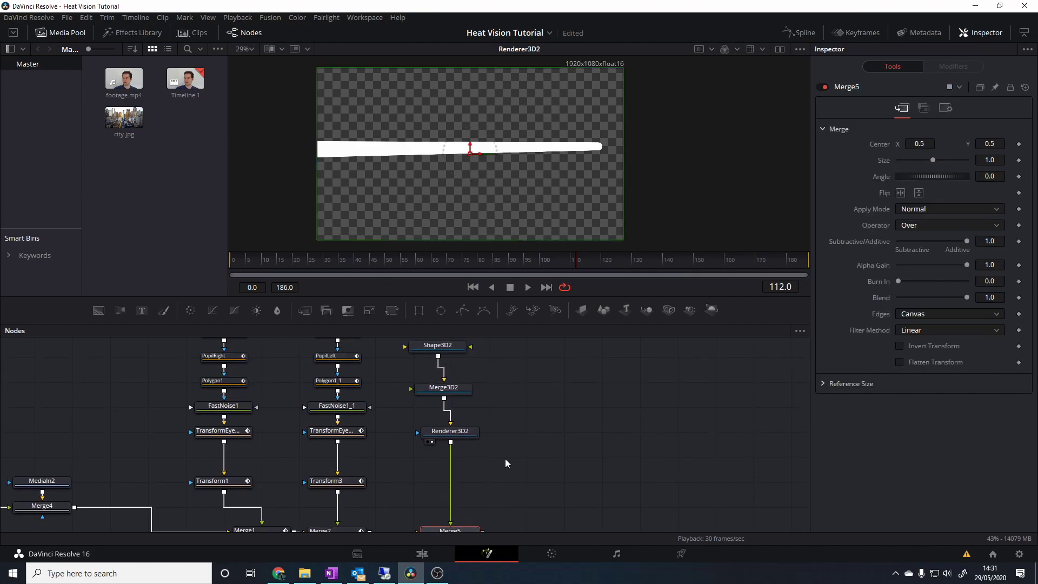
{"action": "key", "text": "1"}
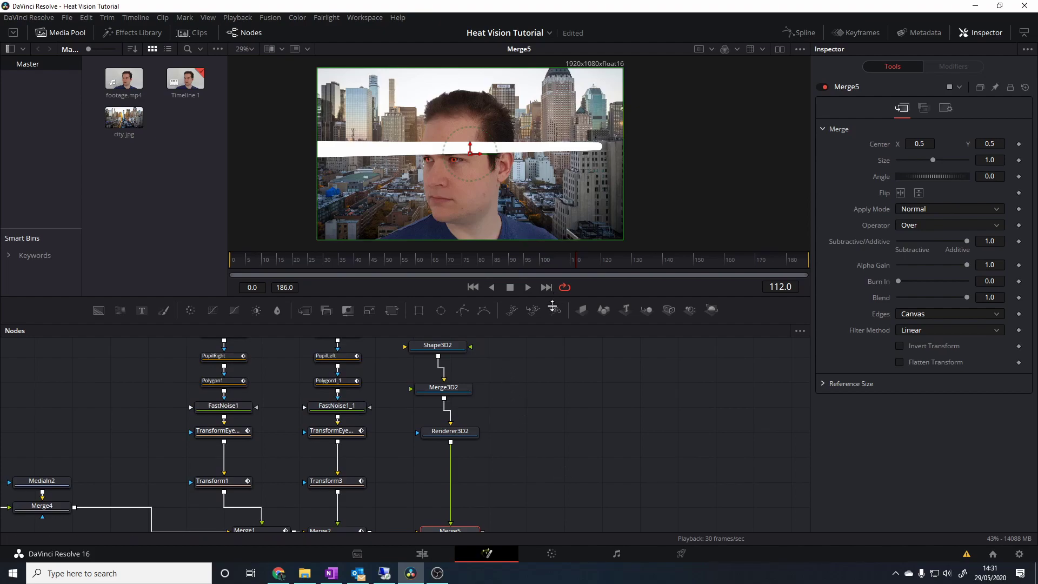
{"action": "left_click", "coordinate": [560, 431]}
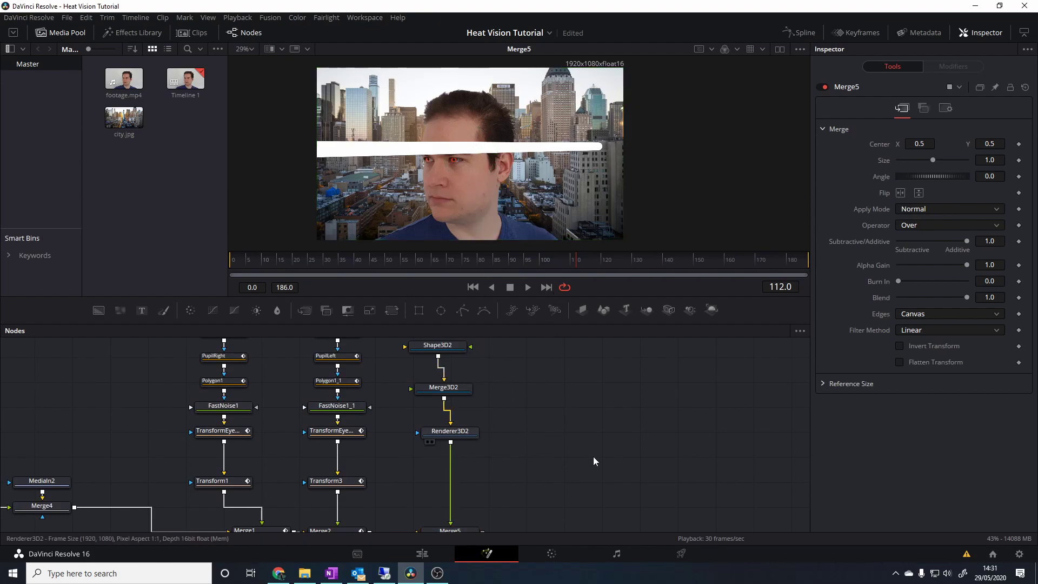
Step: Insert a Transform node after Renderer3D2 and move the beam's end onto the eye, with the center at about X 0.02, Y 0.42
{"action": "left_click", "coordinate": [450, 431]}
{"action": "scroll", "coordinate": [493, 445], "scroll_direction": "down", "scroll_amount": 2}
{"action": "key", "text": "shift+space"}
{"action": "type", "text": "rend"}
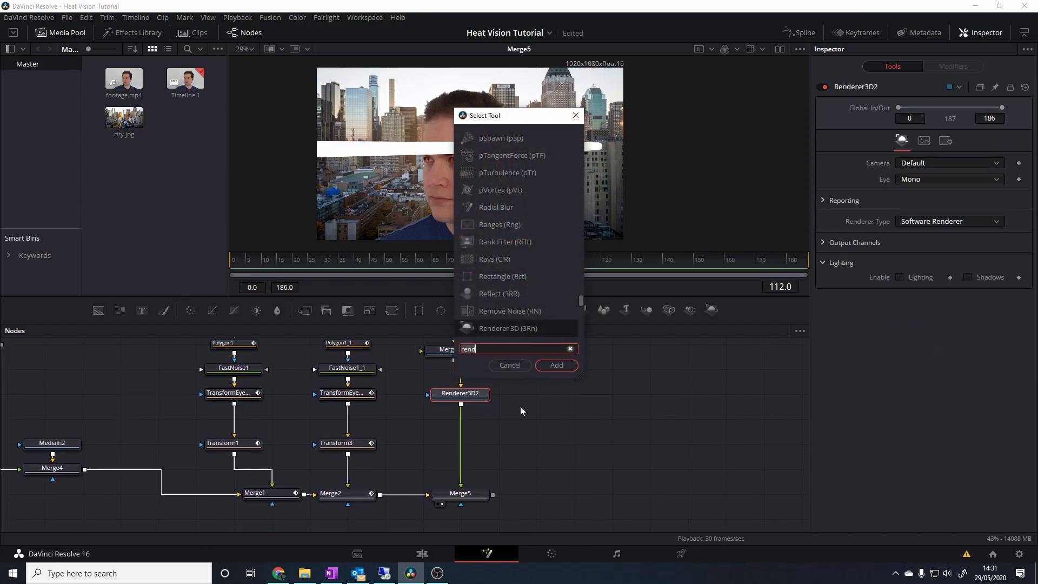
{"action": "type", "text": "xf"}
{"action": "key", "text": "Return"}
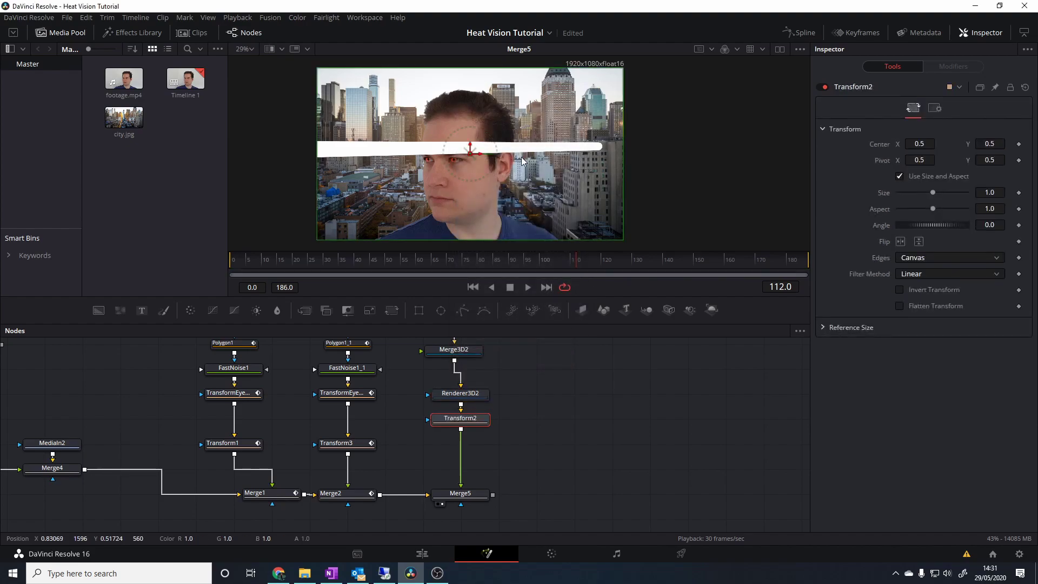
{"action": "left_click_drag", "start_coordinate": [470, 153], "coordinate": [325, 169]}
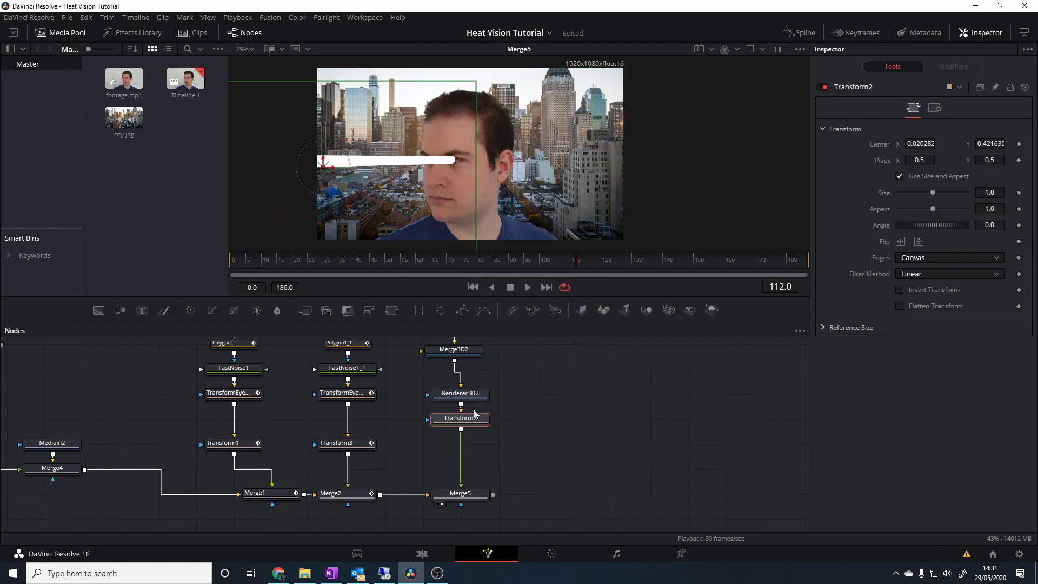
{"action": "mouse_move", "coordinate": [480, 419]}
{"action": "left_mouse_down"}
{"action": "mouse_move", "coordinate": [481, 456]}
{"action": "mouse_move", "coordinate": [477, 428]}
{"action": "left_mouse_up"}
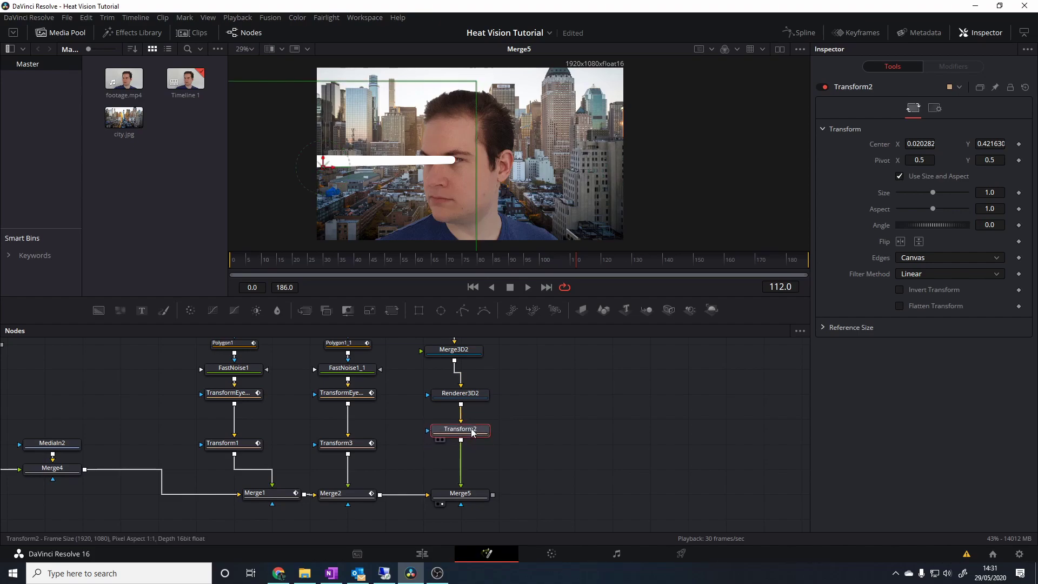
Step: Connect Transform2's Center to the Position of Tracker1Tracker1Path
{"action": "right_click", "coordinate": [1021, 146]}
{"action": "mouse_move", "coordinate": [998, 203]}
{"action": "mouse_move", "coordinate": [907, 247]}
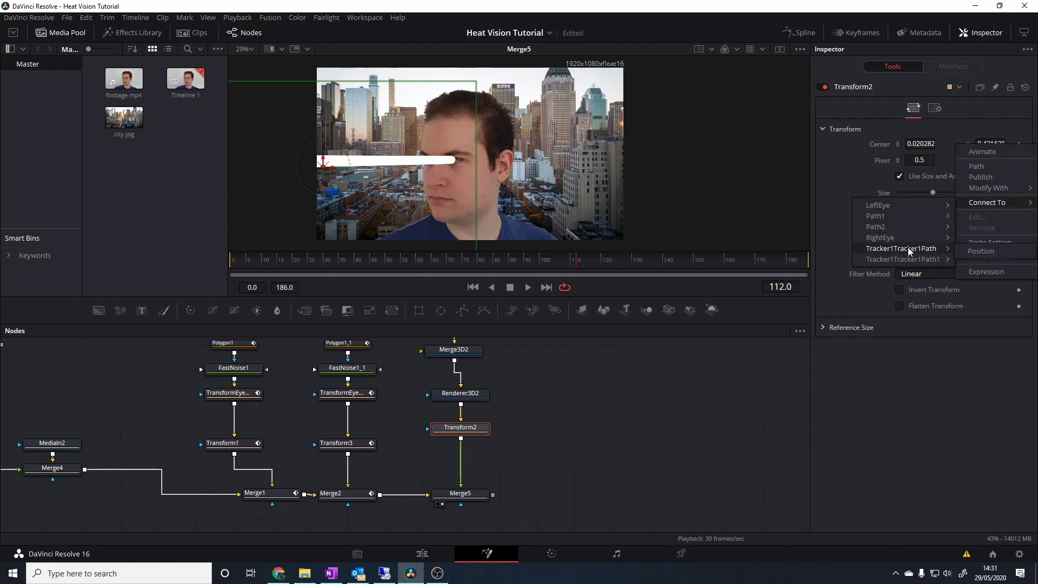
{"action": "left_click", "coordinate": [968, 252]}
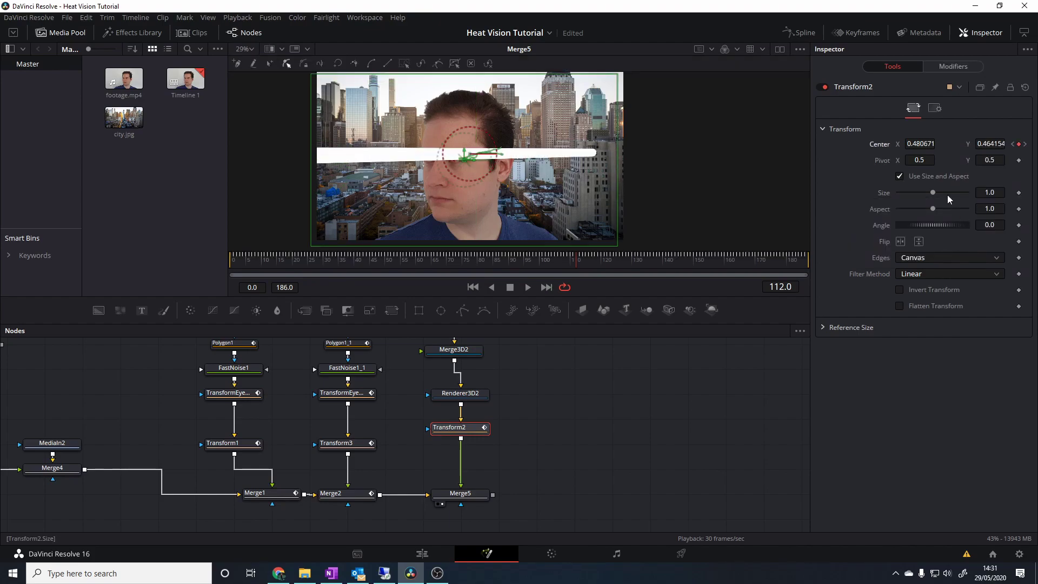
Step: Insert another Transform node after Transform2 and move the beam so that its end sits on the eye
{"action": "left_click_drag", "start_coordinate": [481, 434], "coordinate": [480, 429]}
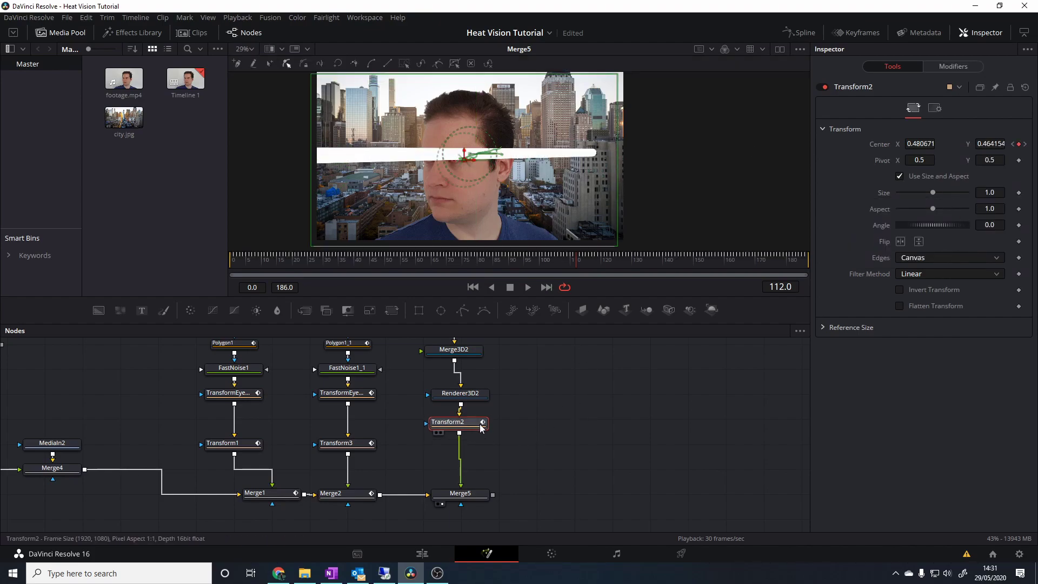
{"action": "key", "text": "shift+space"}
{"action": "type", "text": "transform"}
{"action": "key", "text": "Return"}
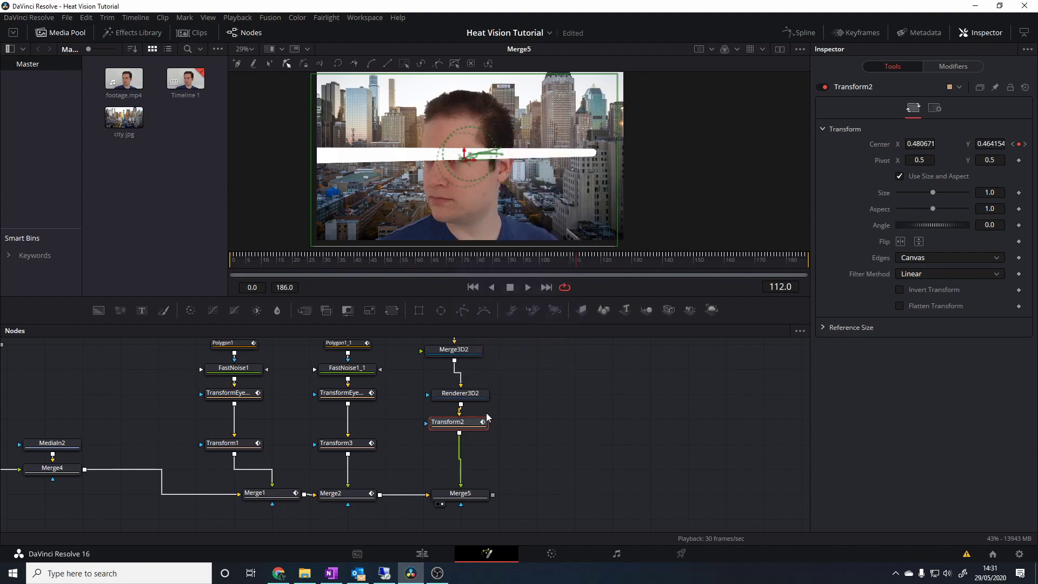
{"action": "left_click_drag", "start_coordinate": [470, 154], "coordinate": [331, 166]}
{"action": "left_click", "coordinate": [588, 391]}
Step: Push the Shape3D2 beam back and realign it with the eye: translation X -12.523, Y 1.45, Z -50.29, rotation Y 117.92
{"action": "left_click_drag", "start_coordinate": [465, 355], "coordinate": [522, 499]}
{"action": "left_click", "coordinate": [502, 457]}
{"action": "left_click_drag", "start_coordinate": [614, 455], "coordinate": [519, 377]}
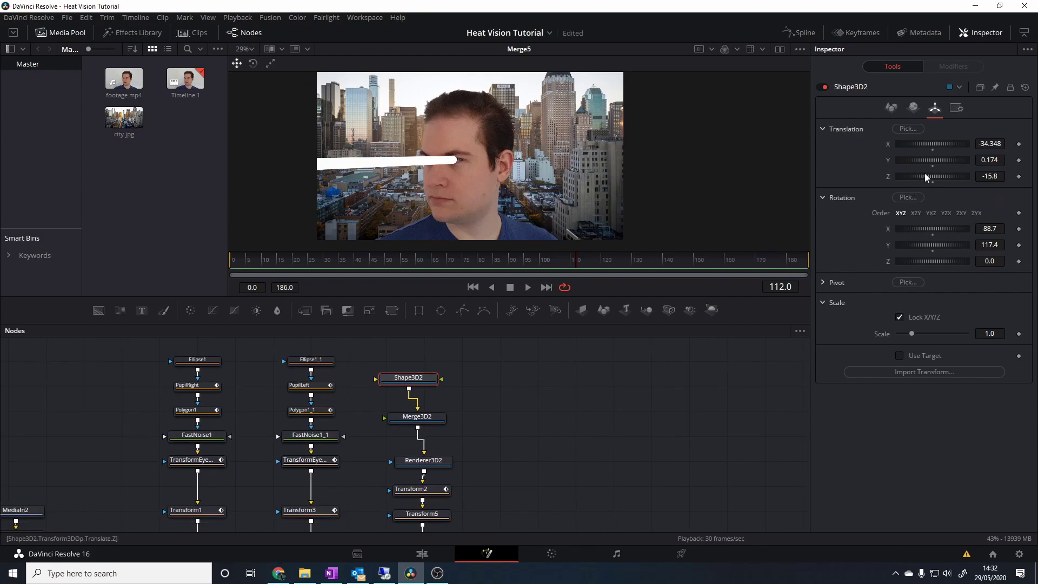
{"action": "left_click_drag", "start_coordinate": [927, 175], "coordinate": [800, 183]}
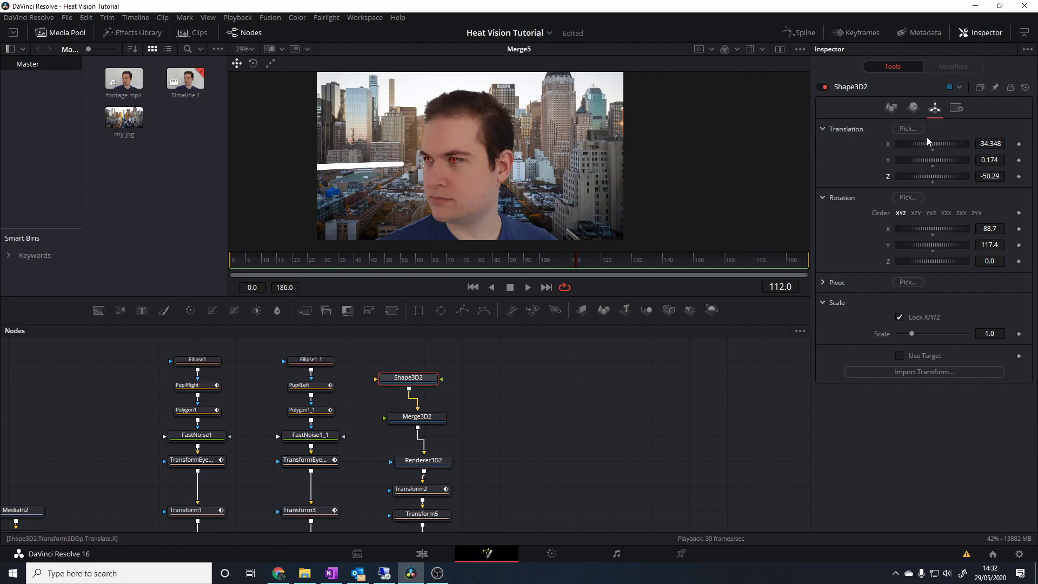
{"action": "mouse_move", "coordinate": [939, 143]}
{"action": "left_mouse_down"}
{"action": "mouse_move", "coordinate": [954, 143]}
{"action": "mouse_move", "coordinate": [927, 142]}
{"action": "left_mouse_up"}
{"action": "mouse_move", "coordinate": [987, 151]}
{"action": "left_mouse_down"}
{"action": "mouse_move", "coordinate": [935, 142]}
{"action": "mouse_move", "coordinate": [972, 142]}
{"action": "mouse_move", "coordinate": [935, 160]}
{"action": "mouse_move", "coordinate": [970, 161]}
{"action": "left_mouse_up"}
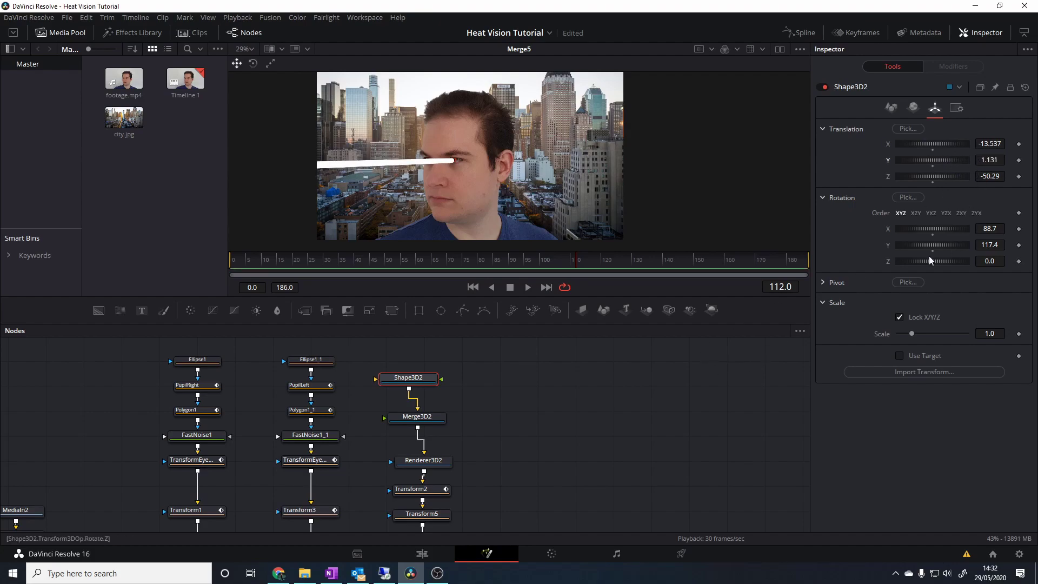
{"action": "mouse_move", "coordinate": [930, 243]}
{"action": "left_mouse_down"}
{"action": "mouse_move", "coordinate": [963, 248]}
{"action": "mouse_move", "coordinate": [855, 241]}
{"action": "mouse_move", "coordinate": [932, 244]}
{"action": "left_mouse_up"}
{"action": "mouse_move", "coordinate": [934, 145]}
{"action": "left_mouse_down"}
{"action": "mouse_move", "coordinate": [958, 146]}
{"action": "mouse_move", "coordinate": [937, 161]}
{"action": "mouse_move", "coordinate": [946, 158]}
{"action": "left_mouse_up"}
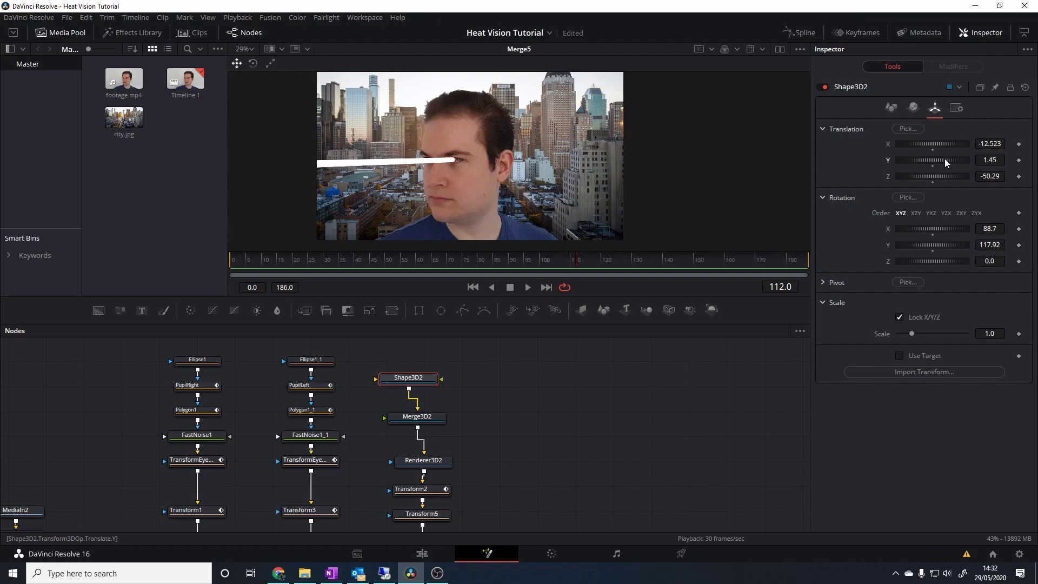
{"action": "left_click", "coordinate": [608, 351]}
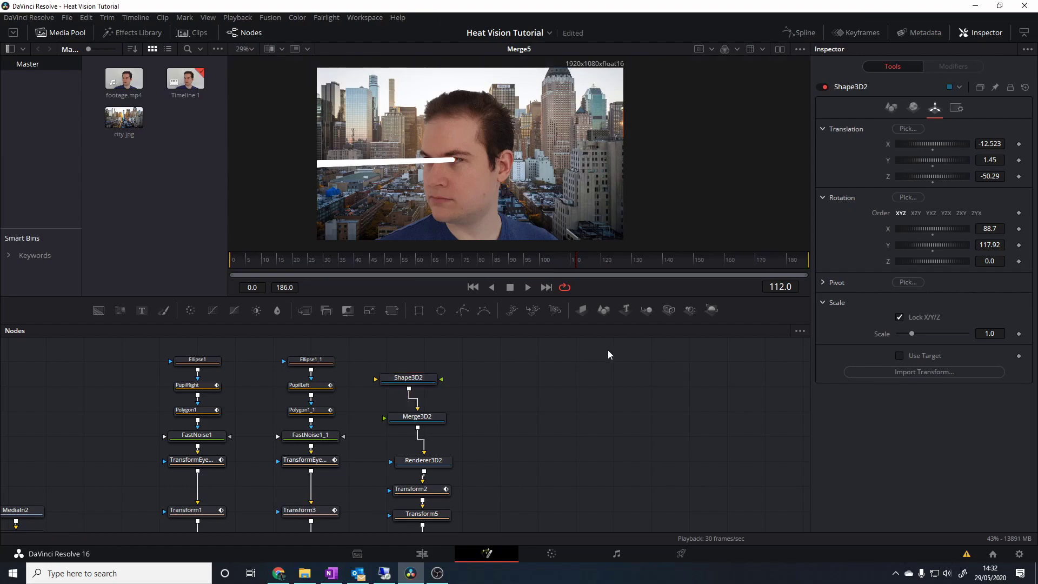
Step: Play back the composite from an earlier frame to check how the beam follows the eye
{"action": "left_click", "coordinate": [401, 264]}
{"action": "left_click", "coordinate": [527, 287]}
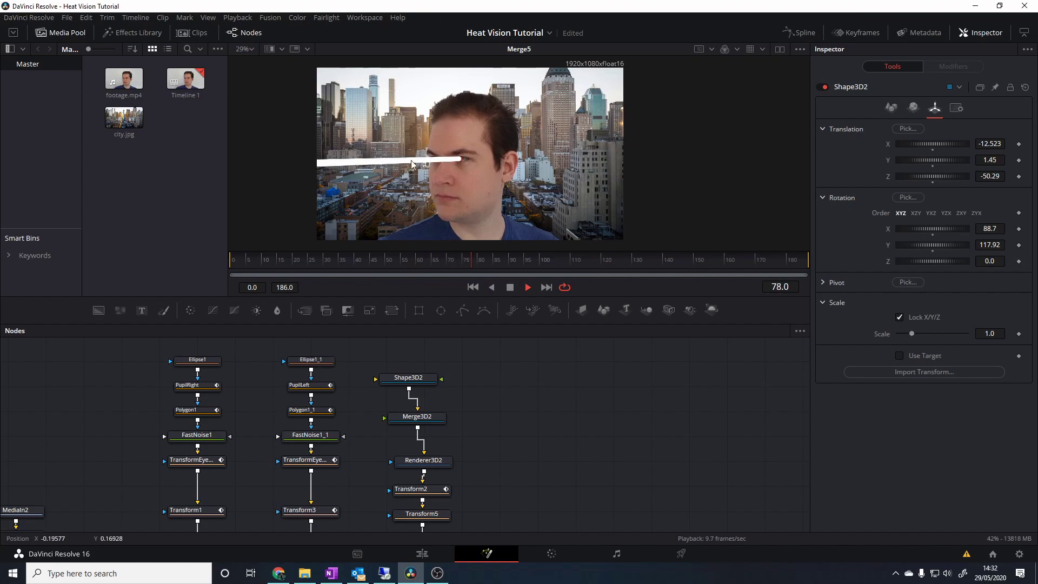
{"action": "key", "text": "space"}
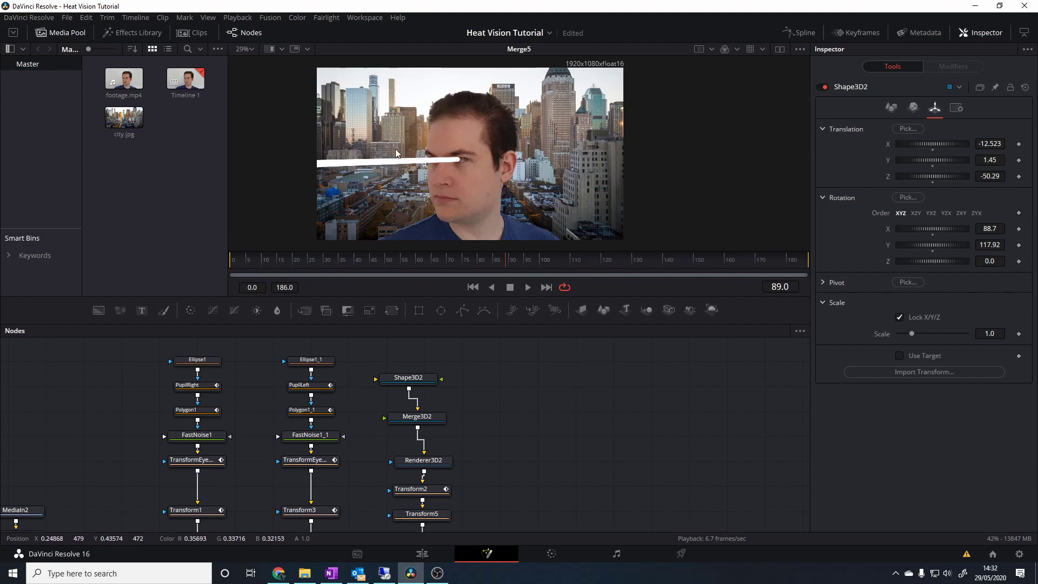
Step: Enable lighting on Renderer3D2 and set its renderer type to OpenGL Renderer
{"action": "left_click", "coordinate": [441, 460]}
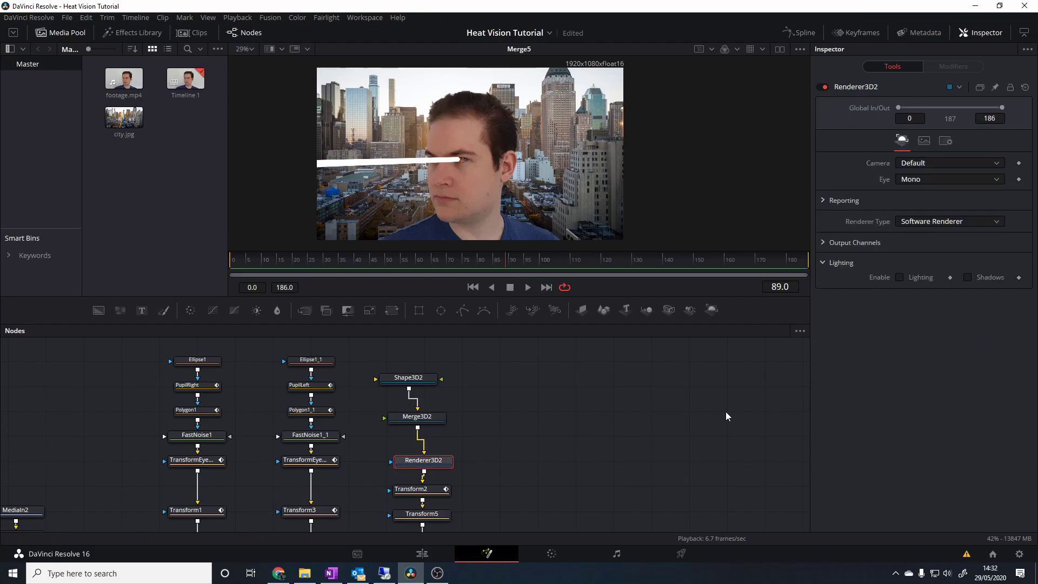
{"action": "left_click", "coordinate": [900, 277]}
{"action": "left_click", "coordinate": [932, 222]}
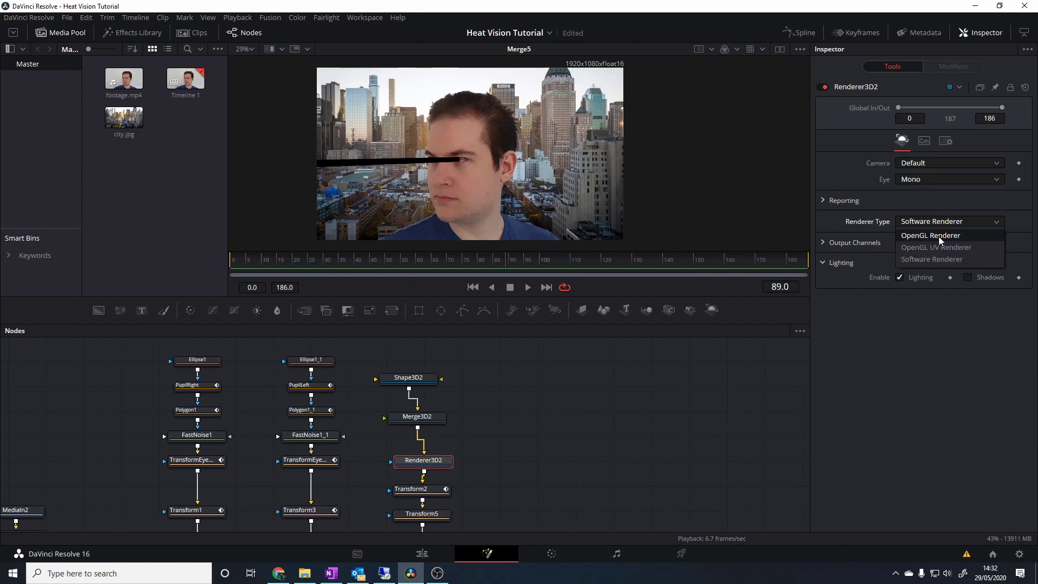
{"action": "left_click", "coordinate": [961, 236]}
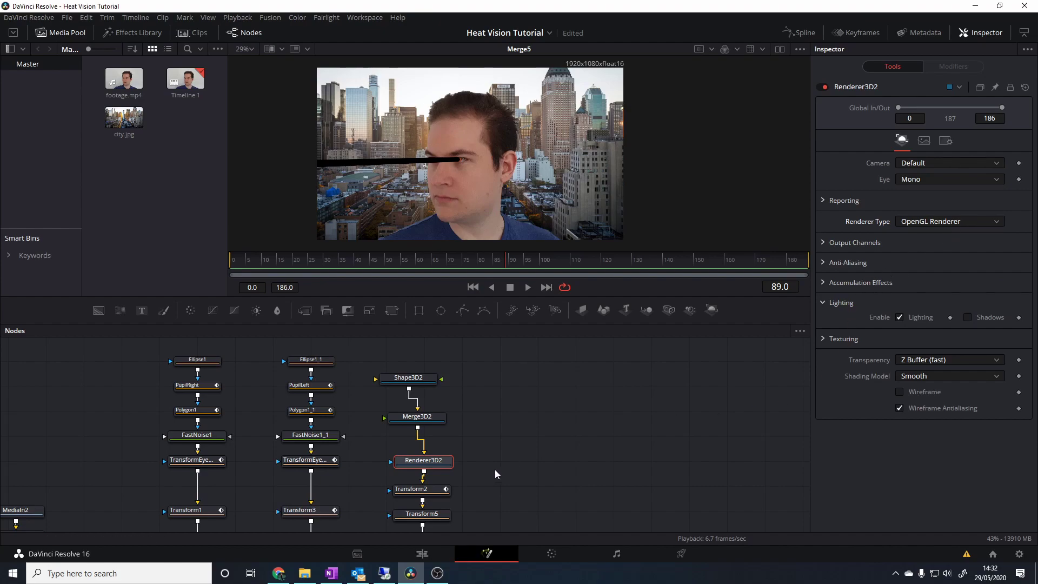
Step: Add a Point Light node beside Merge3D2 and connect its output to Merge3D2
{"action": "left_click_drag", "start_coordinate": [414, 417], "coordinate": [428, 420]}
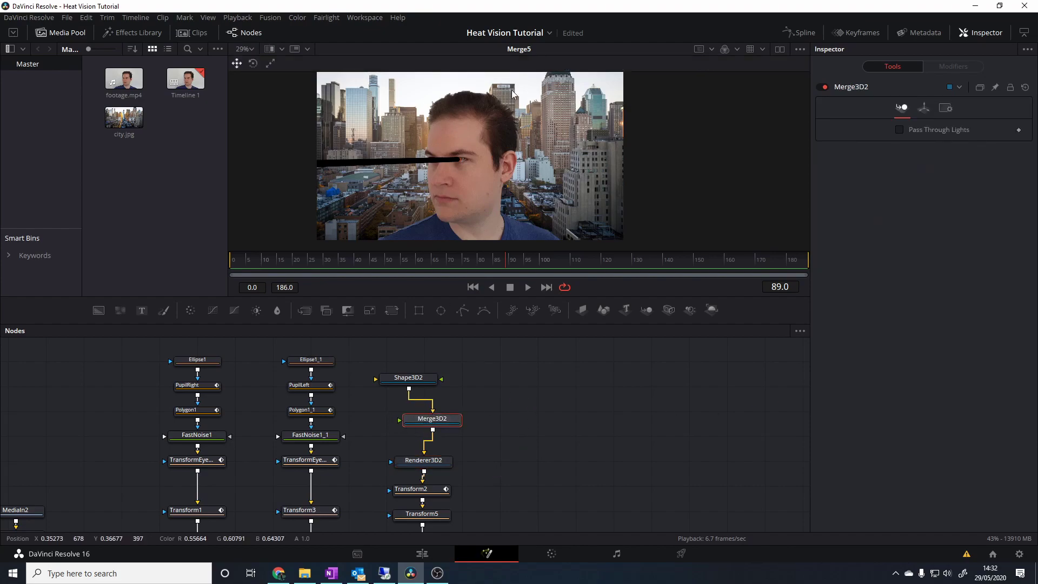
{"action": "left_click", "coordinate": [570, 413]}
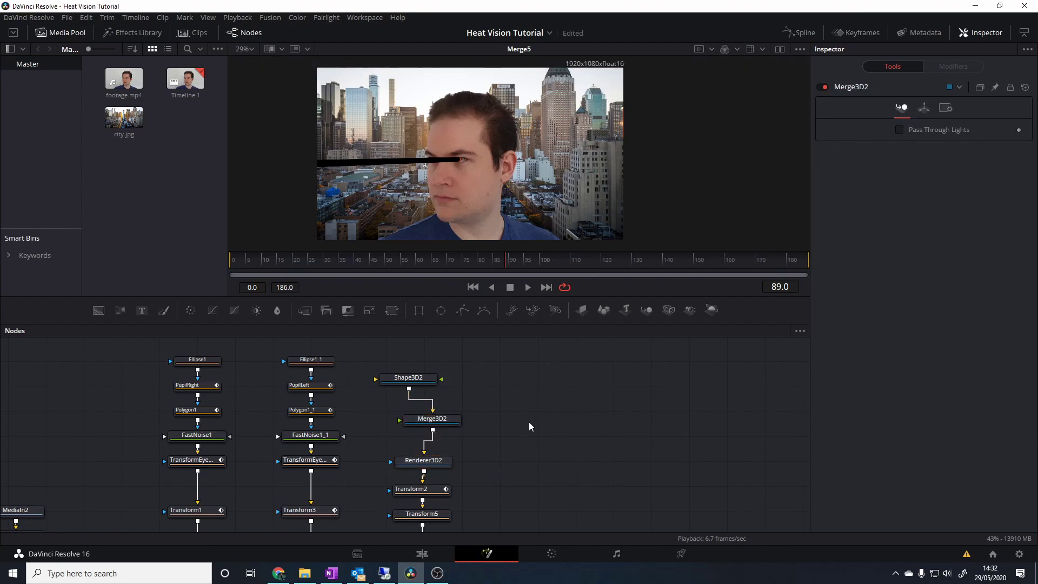
{"action": "key", "text": "shift+space"}
{"action": "type", "text": "xf"}
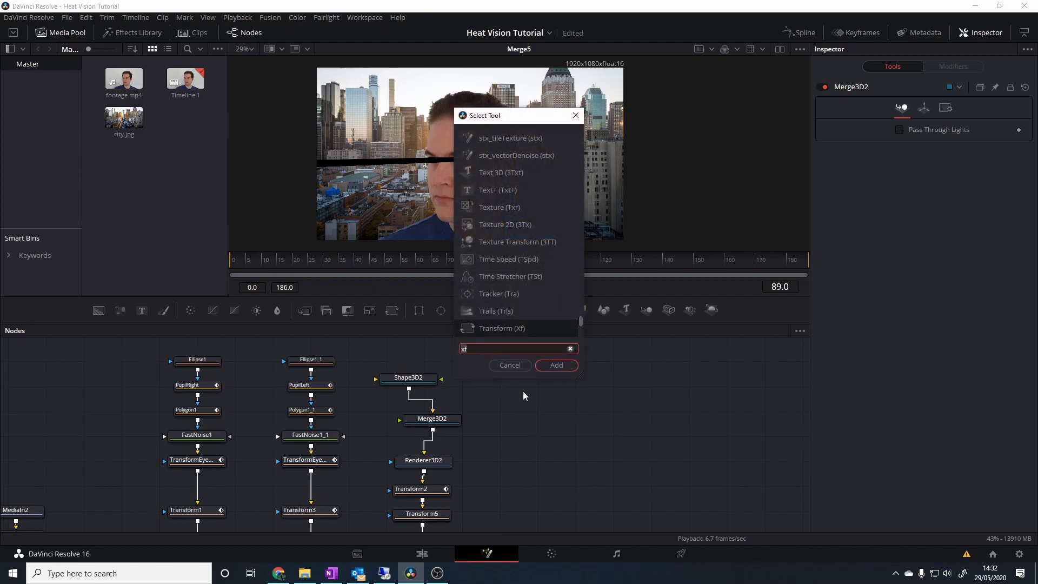
{"action": "key", "text": "BackSpace"}
{"action": "key", "text": "BackSpace"}
{"action": "type", "text": "light"}
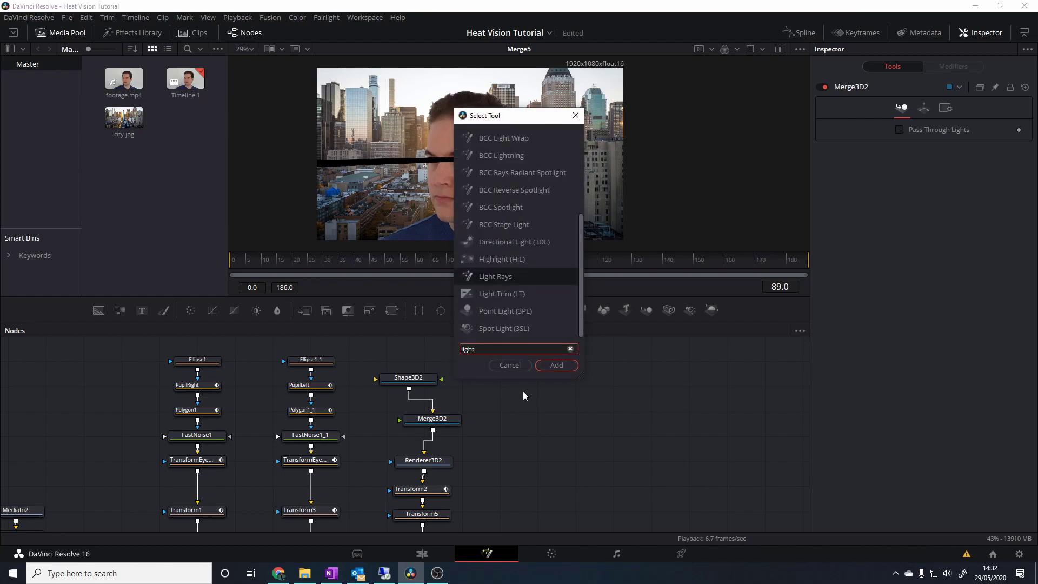
{"action": "key", "text": "Down"}
{"action": "key", "text": "Down"}
{"action": "key", "text": "Return"}
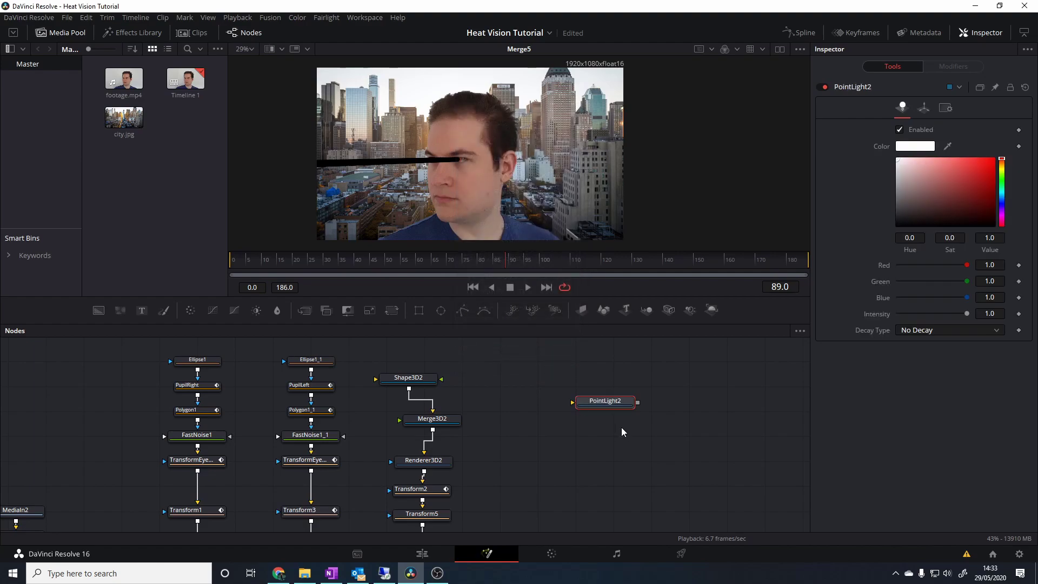
{"action": "left_click_drag", "start_coordinate": [628, 408], "coordinate": [433, 421]}
{"action": "left_click_drag", "start_coordinate": [528, 408], "coordinate": [527, 416]}
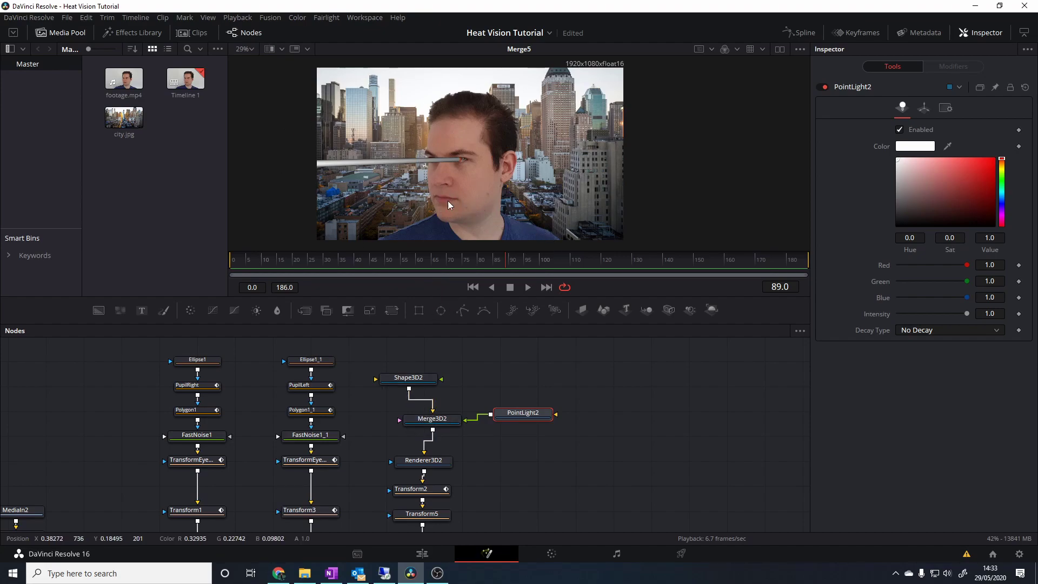
Step: Show the Shape3D2 cylinder as a wireframe and raise its Height Subdivisions to 100
{"action": "scroll", "coordinate": [400, 166], "scroll_direction": "up", "scroll_amount": 2}
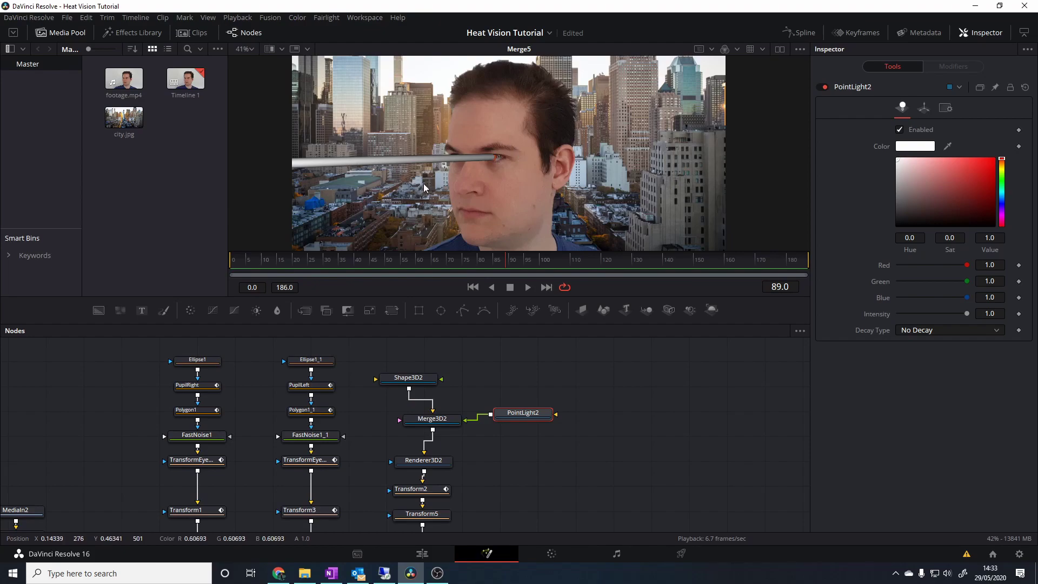
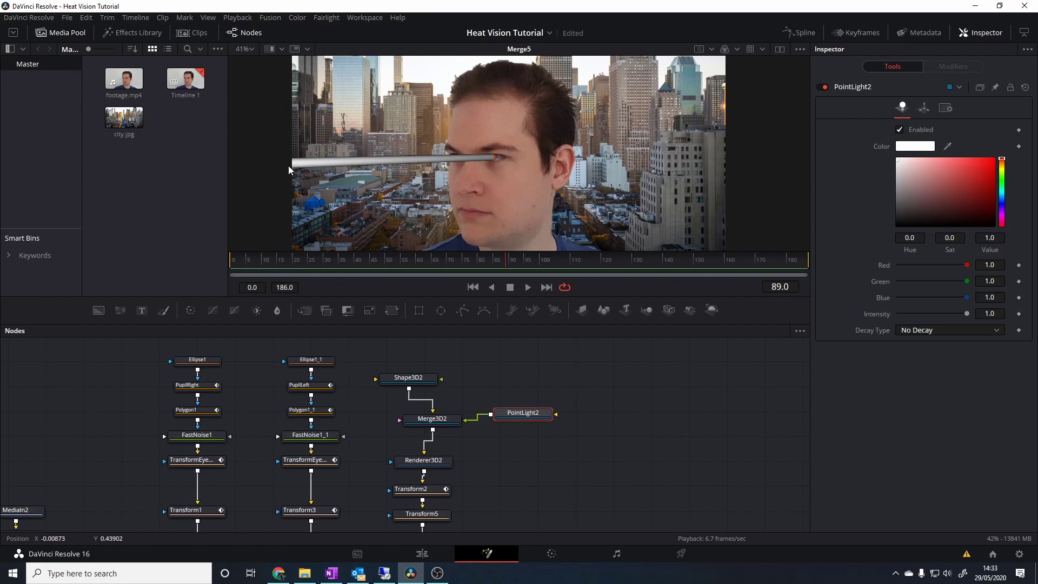
{"action": "left_click", "coordinate": [408, 380]}
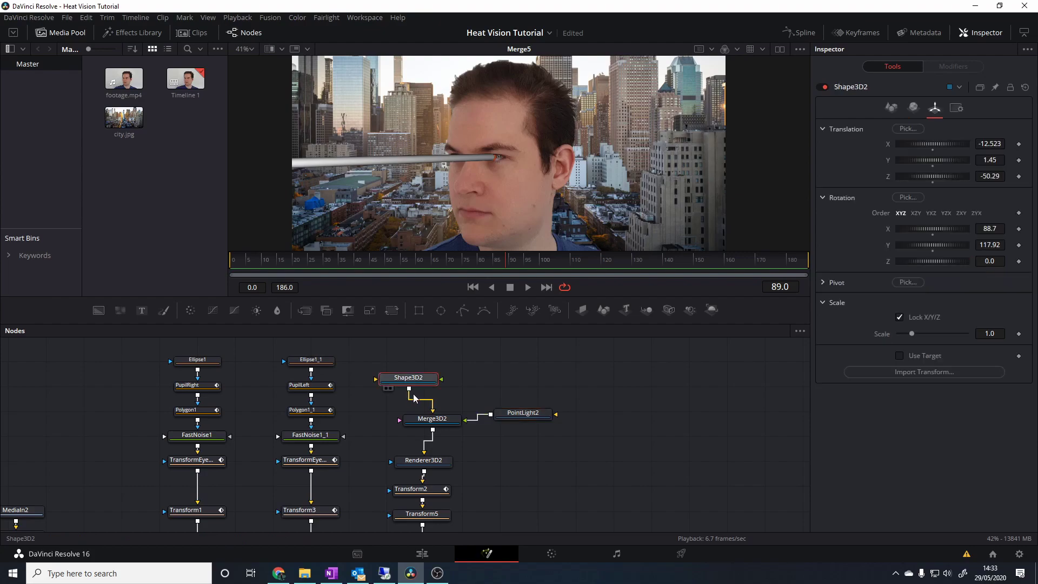
{"action": "left_click", "coordinate": [893, 108]}
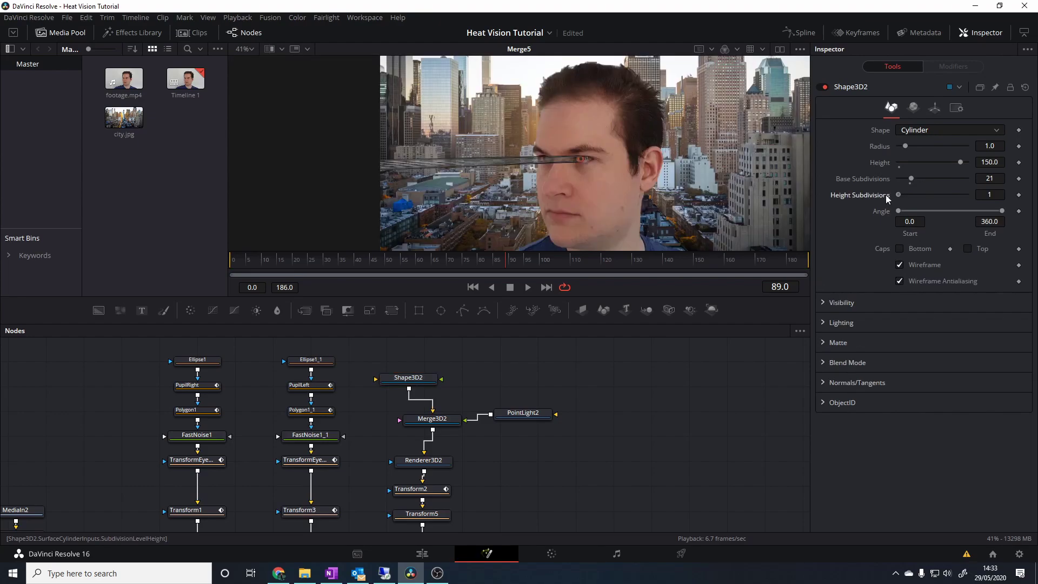
{"action": "left_click_drag", "start_coordinate": [913, 195], "coordinate": [958, 197]}
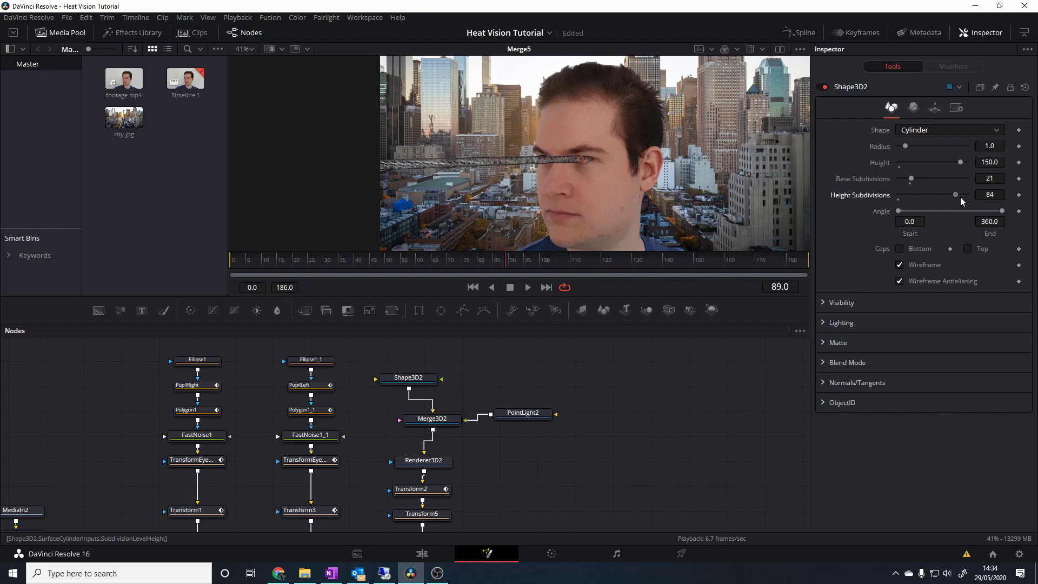
{"action": "scroll", "coordinate": [550, 162], "scroll_direction": "up", "scroll_amount": 2}
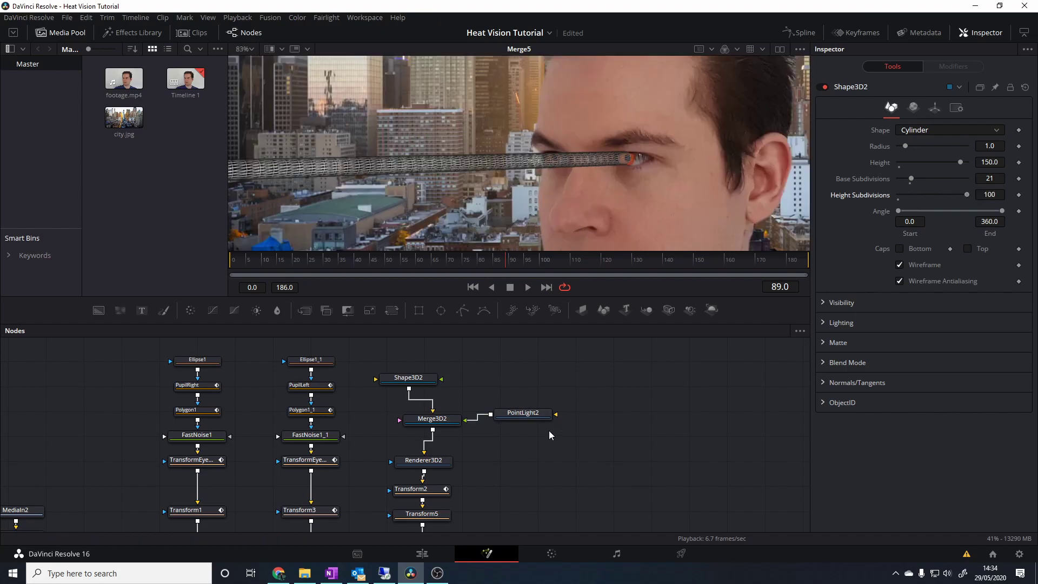
Step: Move PointLight2 slightly away from Merge3D2 and turn off the wireframe on the Shape3D2 cylinder
{"action": "left_click_drag", "start_coordinate": [519, 417], "coordinate": [534, 428]}
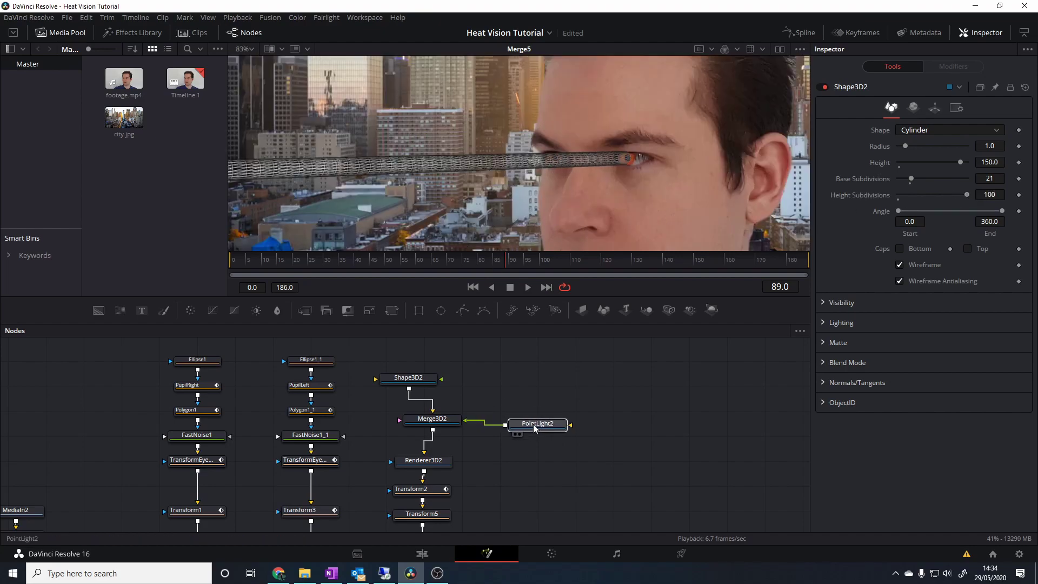
{"action": "left_click", "coordinate": [427, 379]}
{"action": "left_click", "coordinate": [900, 265]}
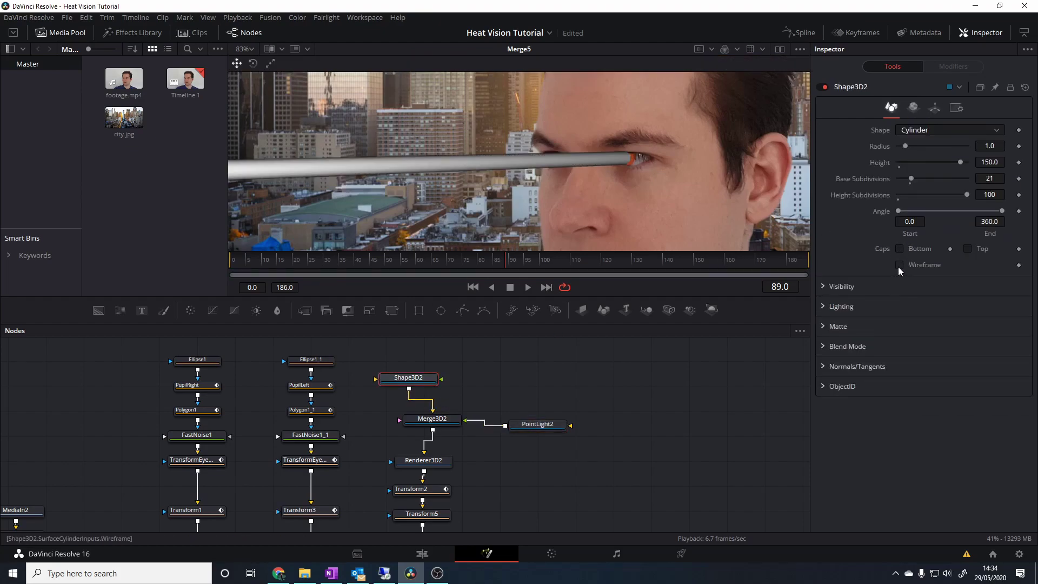
Step: Make room below Shape3D2 and insert a Displace 3D node between it and Merge3D2
{"action": "scroll", "coordinate": [622, 154], "scroll_direction": "up", "scroll_amount": 2}
{"action": "left_click_drag", "start_coordinate": [422, 385], "coordinate": [436, 358]}
{"action": "key", "text": "shift+space"}
{"action": "type", "text": "light"}
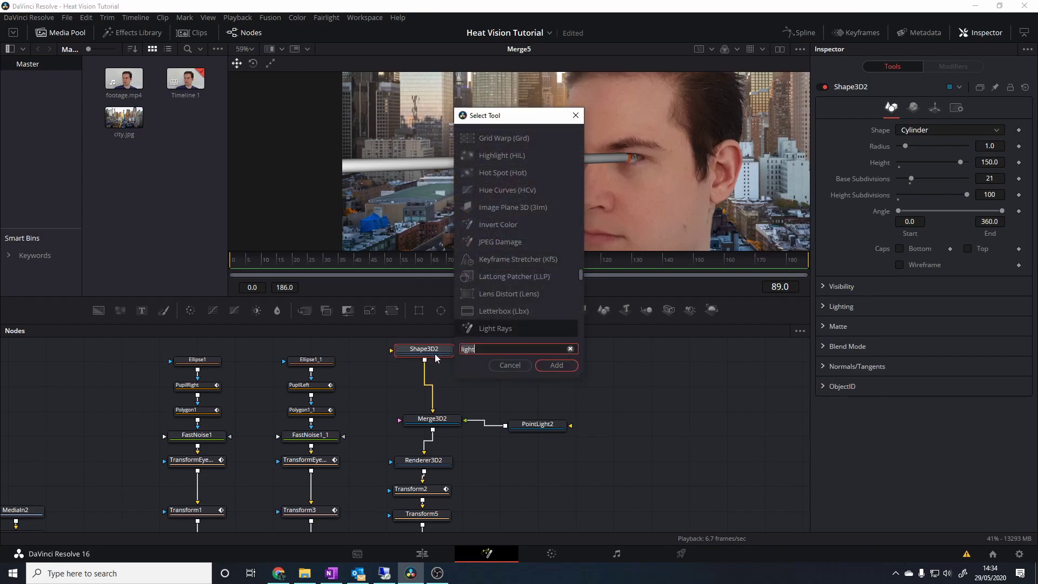
{"action": "key", "text": "BackSpace"}
{"action": "key", "text": "BackSpace"}
{"action": "key", "text": "BackSpace"}
{"action": "key", "text": "BackSpace"}
{"action": "key", "text": "BackSpace"}
{"action": "type", "text": "dis"}
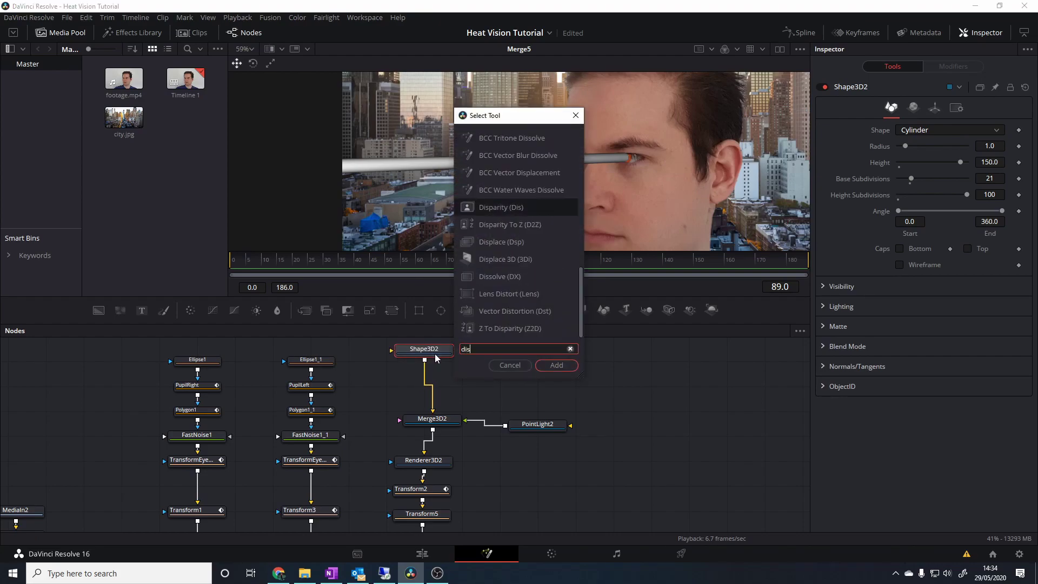
{"action": "key", "text": "Down"}
{"action": "key", "text": "Down"}
{"action": "key", "text": "Down"}
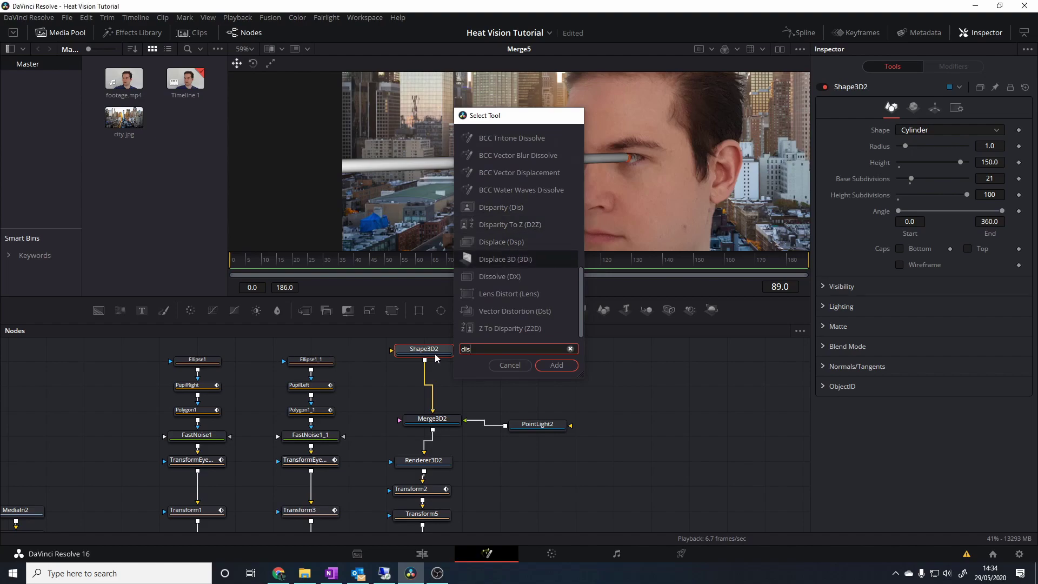
{"action": "key", "text": "Return"}
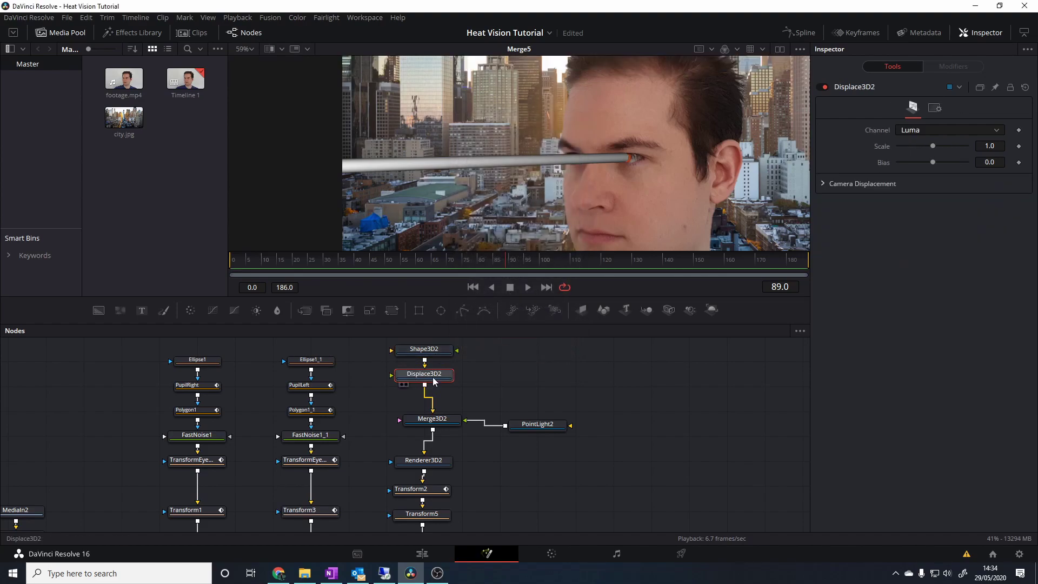
{"action": "left_click_drag", "start_coordinate": [435, 382], "coordinate": [436, 389]}
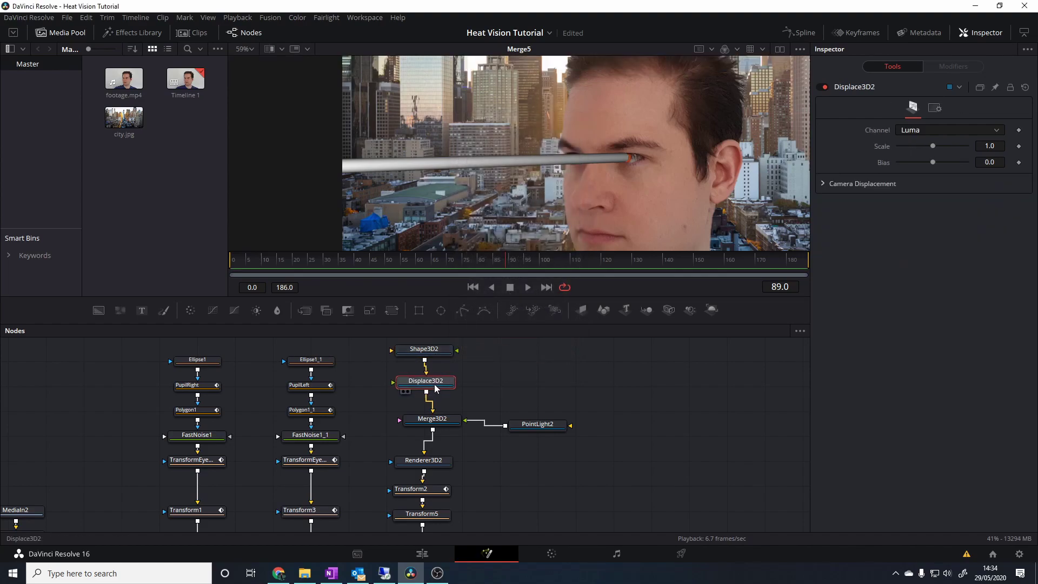
Step: Paste a copy of FastNoise1 beside the beam nodes and connect it to Displace3D2 as the displacement input
{"action": "left_click", "coordinate": [210, 440]}
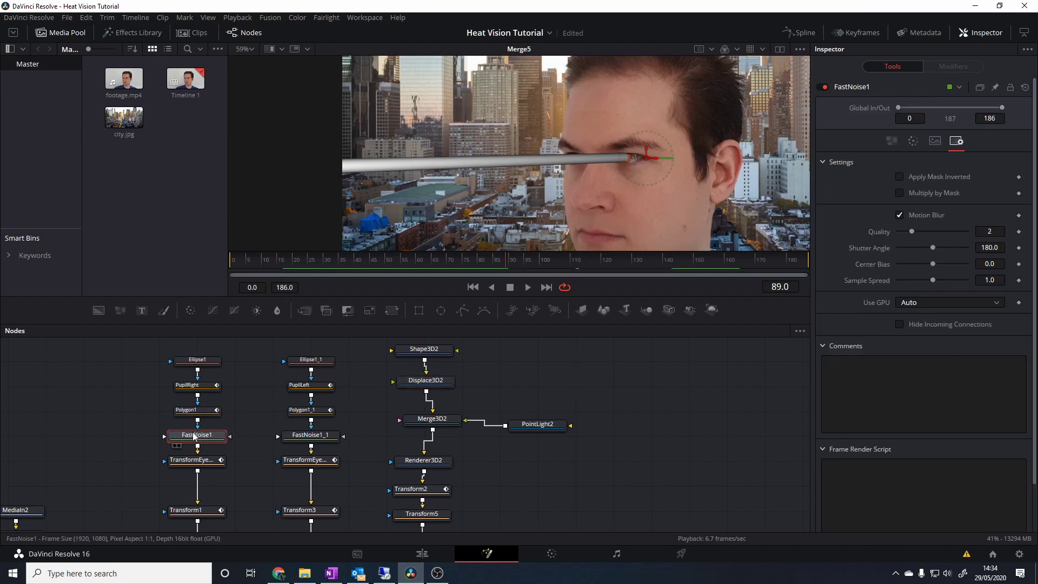
{"action": "left_click", "coordinate": [553, 355]}
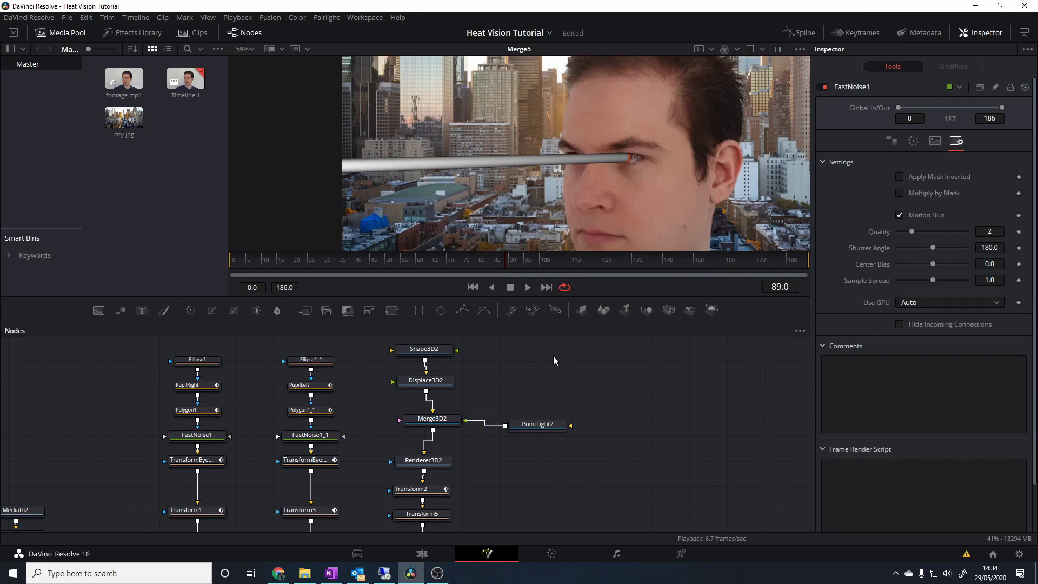
{"action": "key", "text": "ctrl+v"}
{"action": "left_click_drag", "start_coordinate": [550, 370], "coordinate": [423, 396]}
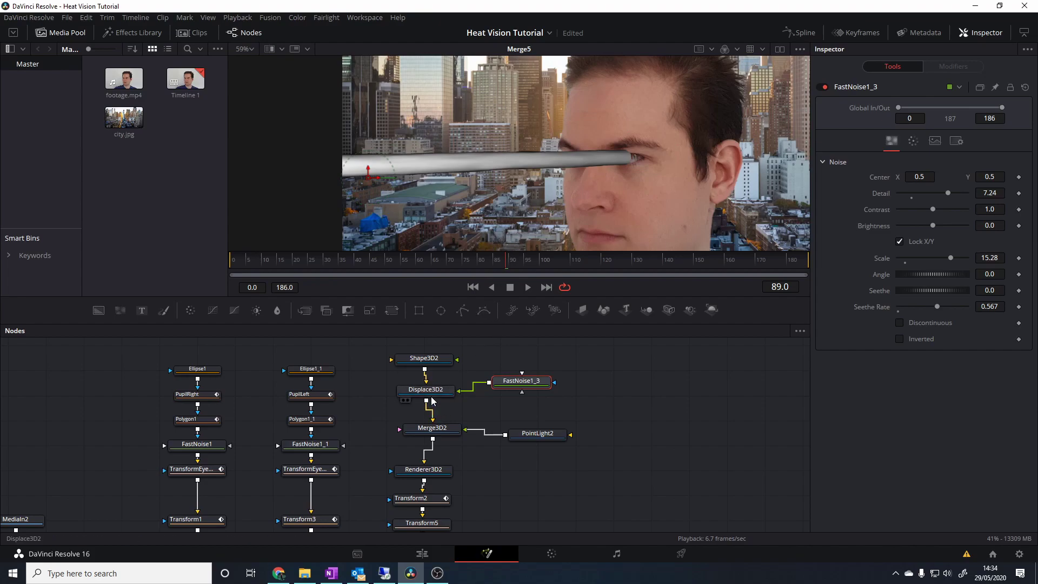
Step: Set Displace3D2's Scale to about 0.8 and play back a close-up of the displaced beam from around frame 92
{"action": "left_click", "coordinate": [427, 392]}
{"action": "mouse_move", "coordinate": [933, 146]}
{"action": "left_mouse_down"}
{"action": "mouse_move", "coordinate": [961, 147]}
{"action": "mouse_move", "coordinate": [903, 152]}
{"action": "mouse_move", "coordinate": [974, 154]}
{"action": "mouse_move", "coordinate": [925, 148]}
{"action": "left_mouse_up"}
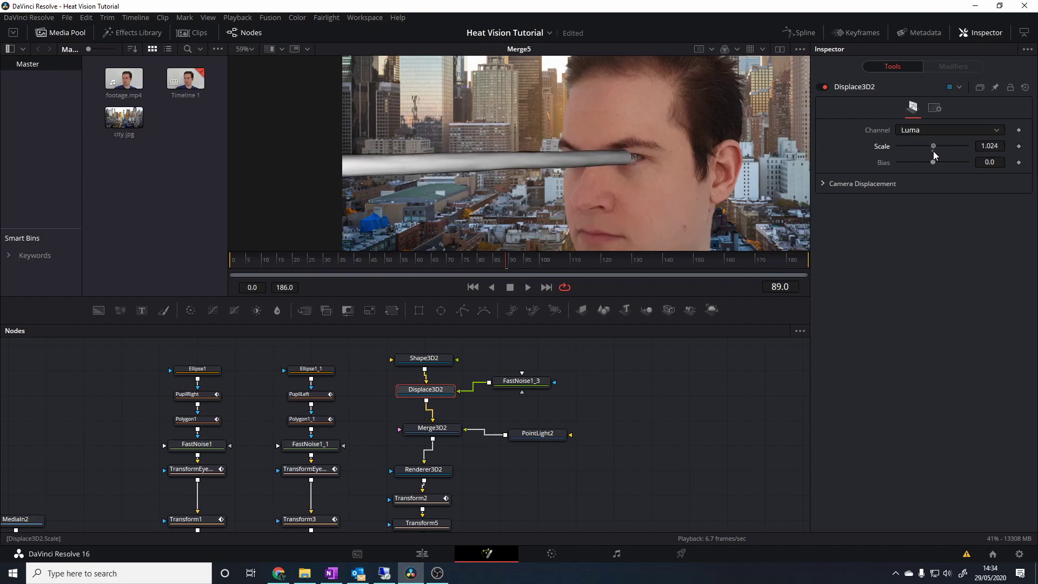
{"action": "key", "text": "space"}
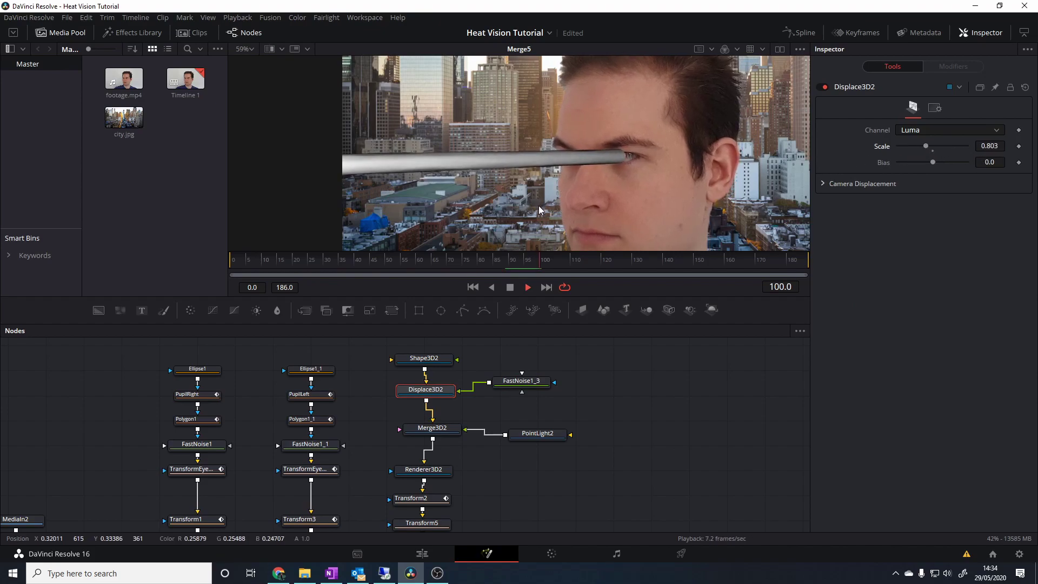
{"action": "scroll", "coordinate": [539, 153], "scroll_direction": "up", "scroll_amount": 2}
{"action": "scroll", "coordinate": [540, 154], "scroll_direction": "up", "scroll_amount": 1}
{"action": "left_click", "coordinate": [518, 261]}
{"action": "left_click", "coordinate": [517, 264]}
{"action": "left_click", "coordinate": [517, 265]}
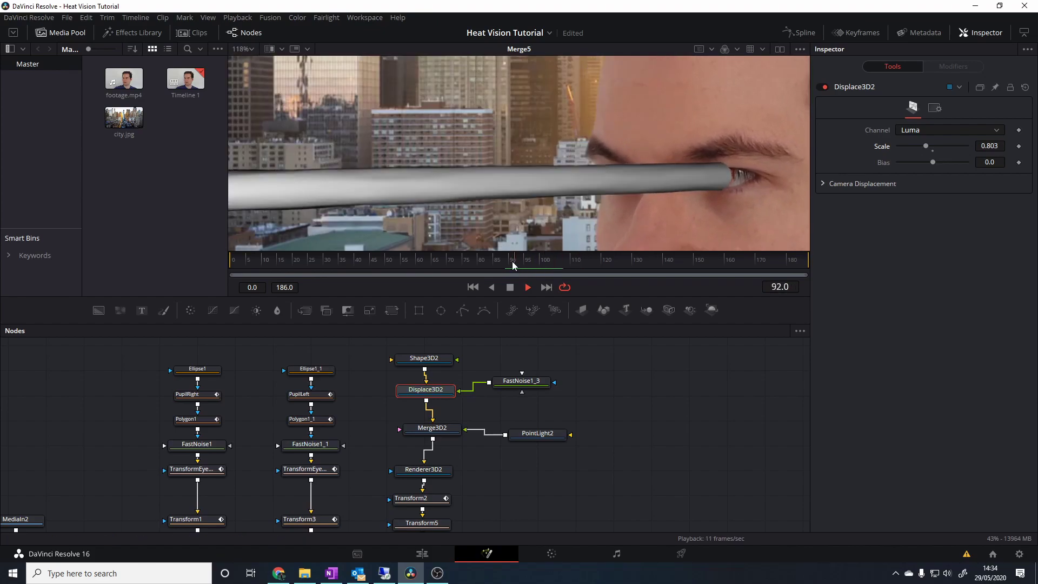
Step: Stop the playback, shift FastNoise1_3 slightly away from Displace3D2, and set its noise Scale to 20
{"action": "scroll", "coordinate": [529, 202], "scroll_direction": "down", "scroll_amount": 1}
{"action": "scroll", "coordinate": [528, 198], "scroll_direction": "down", "scroll_amount": 2}
{"action": "key", "text": "space"}
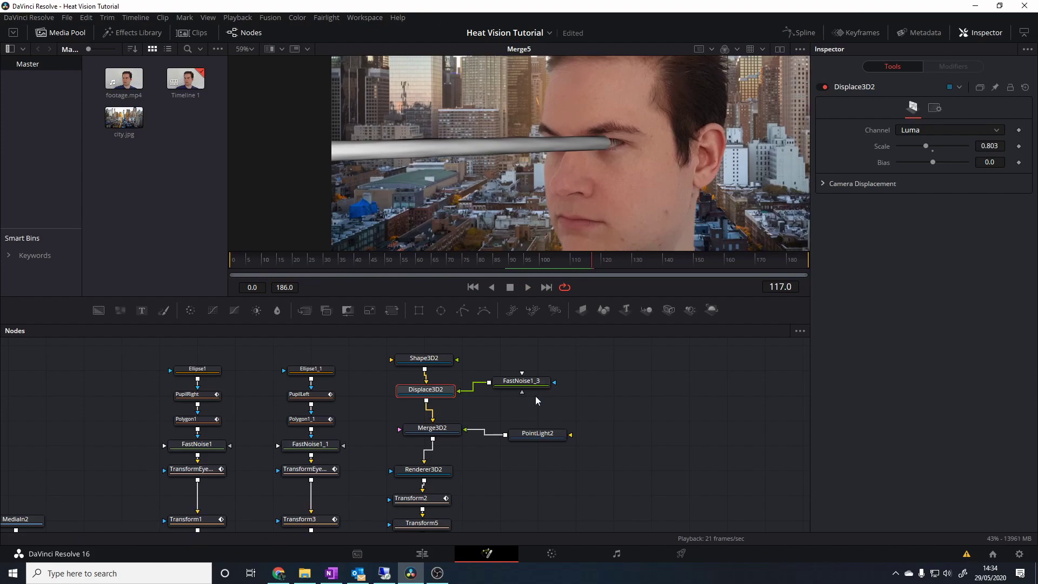
{"action": "left_click_drag", "start_coordinate": [532, 387], "coordinate": [542, 391]}
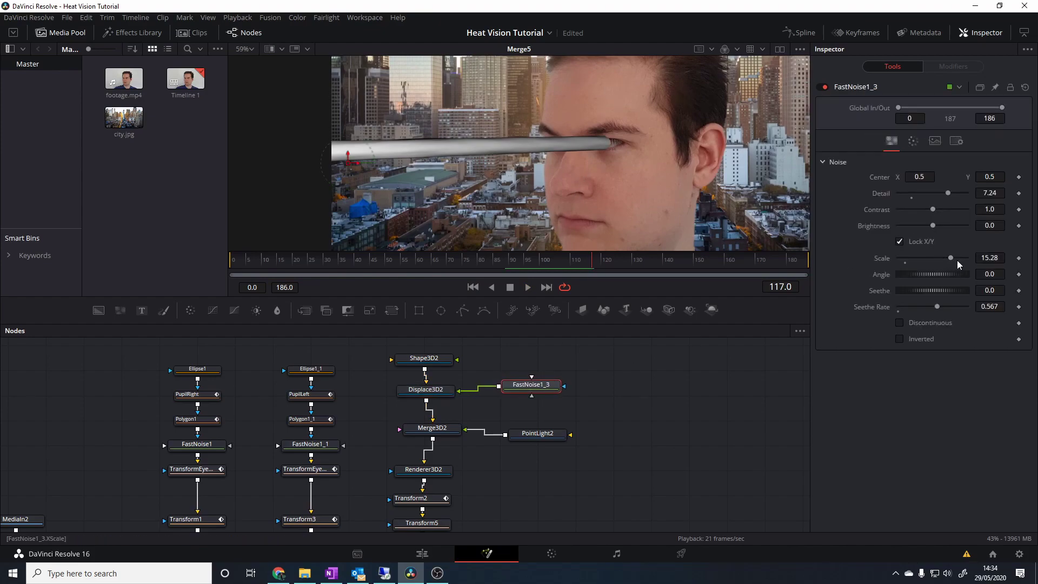
{"action": "left_click_drag", "start_coordinate": [942, 256], "coordinate": [976, 262]}
Step: Set the Shape3D2 cylinder's Base Subdivisions to 38 and its Radius to 0.71
{"action": "left_click", "coordinate": [424, 358]}
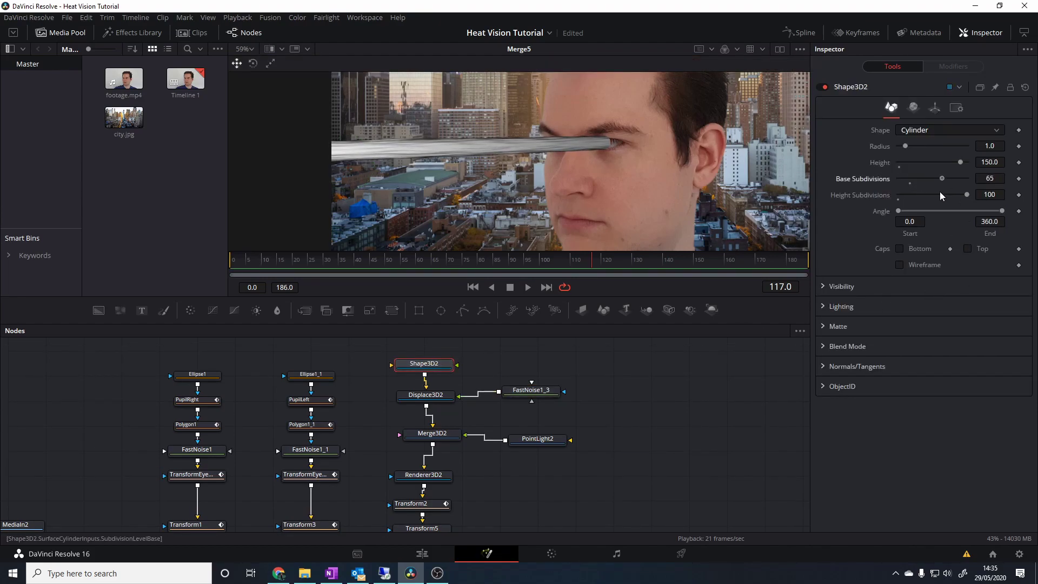
{"action": "mouse_move", "coordinate": [919, 189]}
{"action": "left_mouse_down"}
{"action": "mouse_move", "coordinate": [909, 190]}
{"action": "mouse_move", "coordinate": [922, 190]}
{"action": "left_mouse_up"}
{"action": "mouse_move", "coordinate": [906, 148]}
{"action": "left_mouse_down"}
{"action": "mouse_move", "coordinate": [942, 152]}
{"action": "mouse_move", "coordinate": [904, 151]}
{"action": "left_mouse_up"}
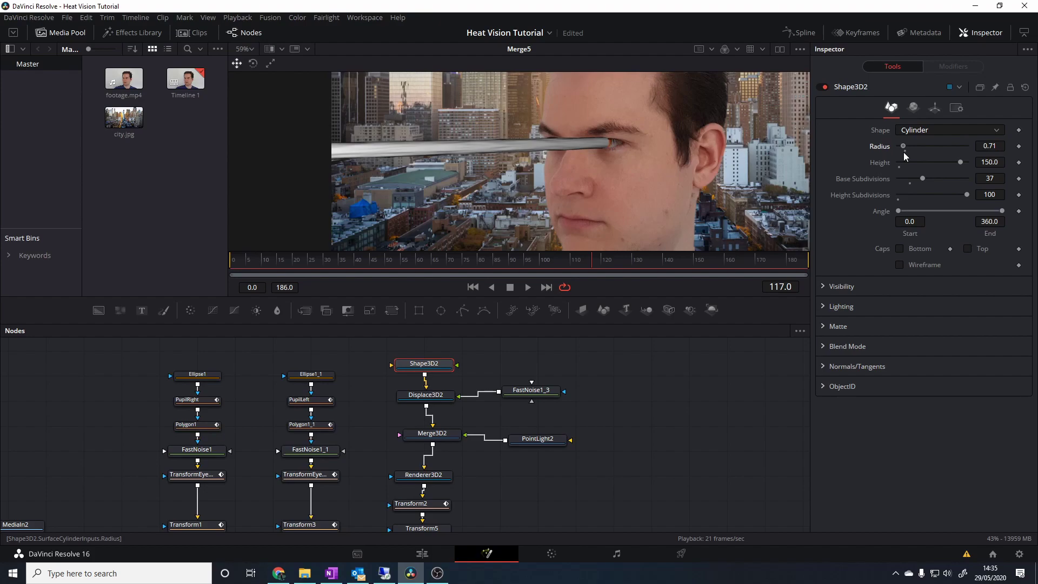
{"action": "left_click_drag", "start_coordinate": [921, 178], "coordinate": [922, 176]}
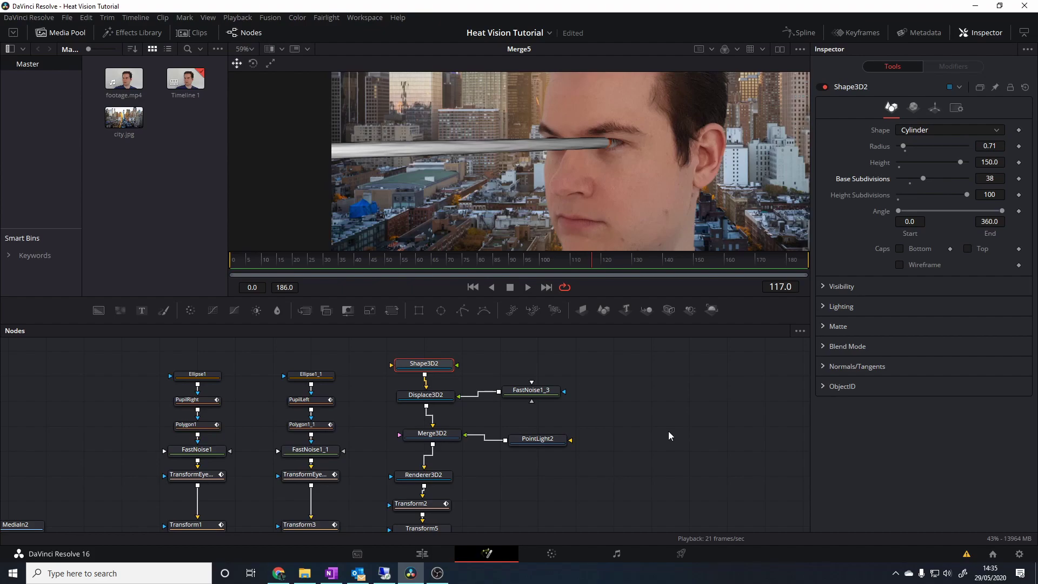
Step: Set FastNoise1_3's Contrast to about 3.03 and Displace3D2's Bias to 0.17
{"action": "left_click", "coordinate": [540, 397]}
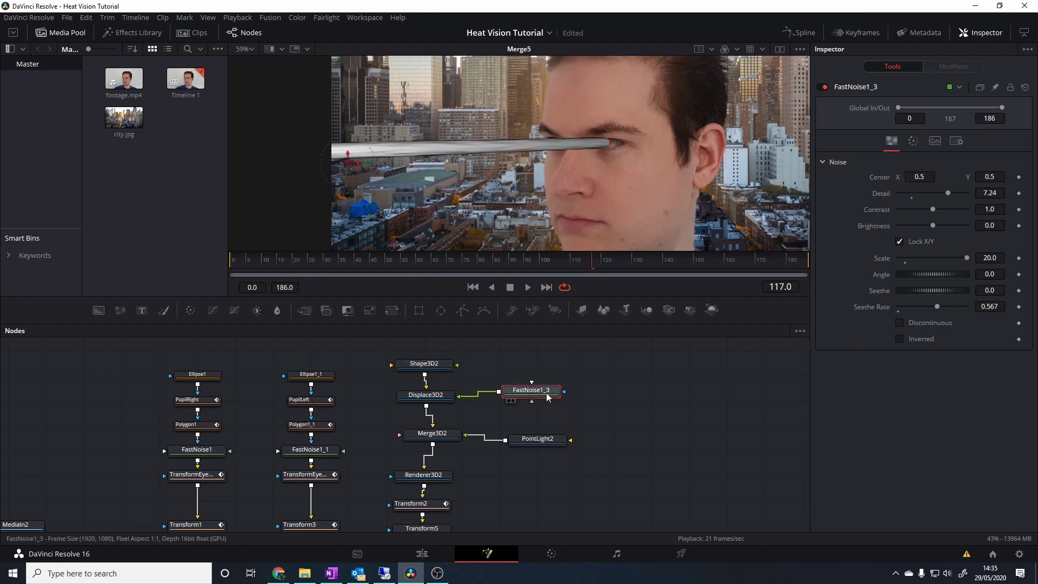
{"action": "mouse_move", "coordinate": [933, 209]}
{"action": "left_mouse_down"}
{"action": "mouse_move", "coordinate": [1007, 219]}
{"action": "mouse_move", "coordinate": [933, 212]}
{"action": "mouse_move", "coordinate": [1014, 208]}
{"action": "mouse_move", "coordinate": [933, 216]}
{"action": "mouse_move", "coordinate": [951, 216]}
{"action": "left_mouse_up"}
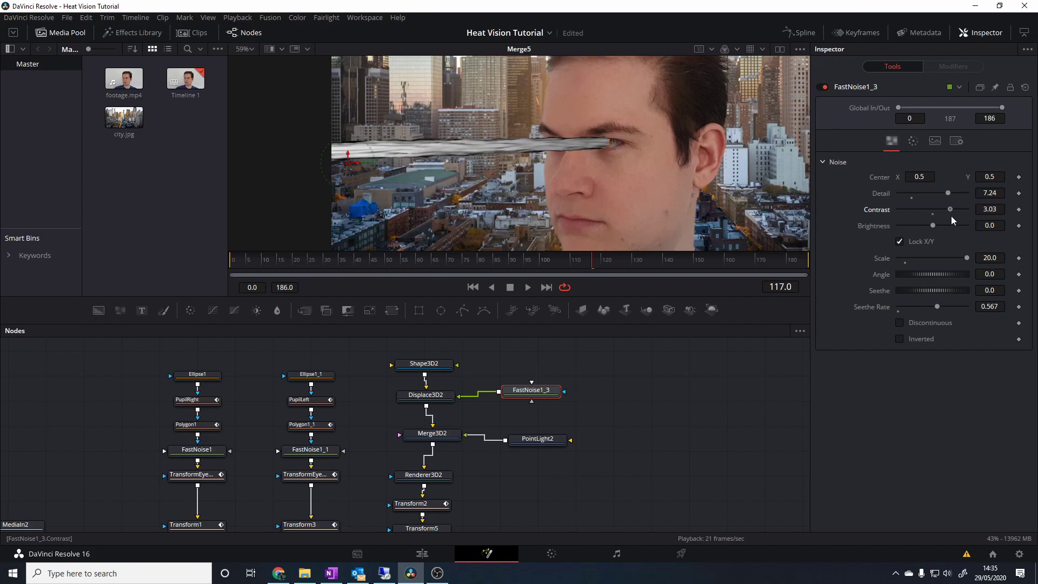
{"action": "left_click", "coordinate": [441, 399]}
{"action": "mouse_move", "coordinate": [934, 160]}
{"action": "left_mouse_down"}
{"action": "mouse_move", "coordinate": [920, 161]}
{"action": "mouse_move", "coordinate": [935, 164]}
{"action": "mouse_move", "coordinate": [940, 146]}
{"action": "mouse_move", "coordinate": [955, 147]}
{"action": "mouse_move", "coordinate": [927, 154]}
{"action": "left_mouse_up"}
Step: Play back the displaced beam, then reduce the Shape3D2 cylinder's Radius to about 0.53
{"action": "key", "text": "space"}
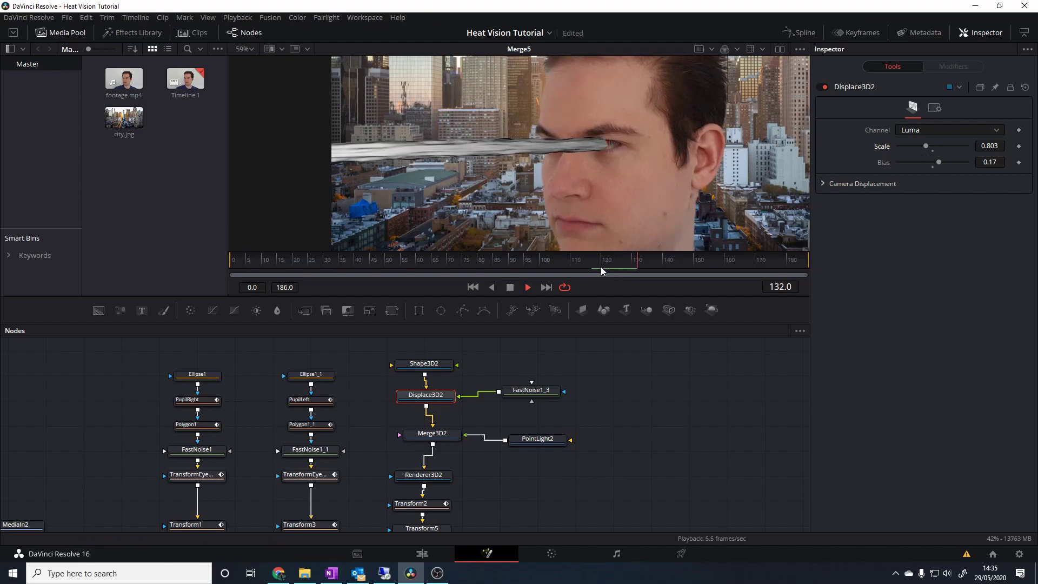
{"action": "scroll", "coordinate": [592, 209], "scroll_direction": "down", "scroll_amount": 2}
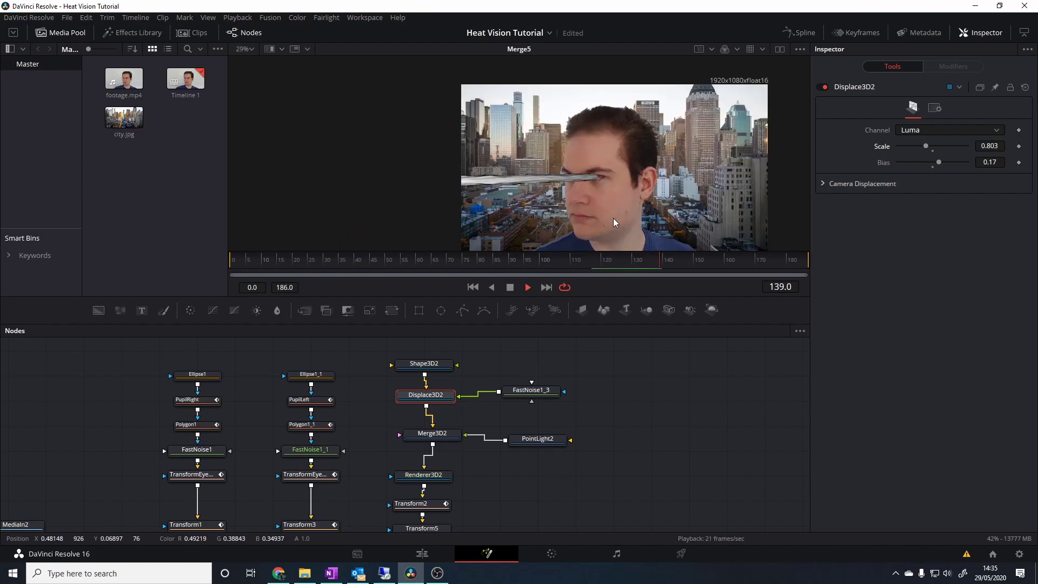
{"action": "scroll", "coordinate": [612, 209], "scroll_direction": "up", "scroll_amount": 2}
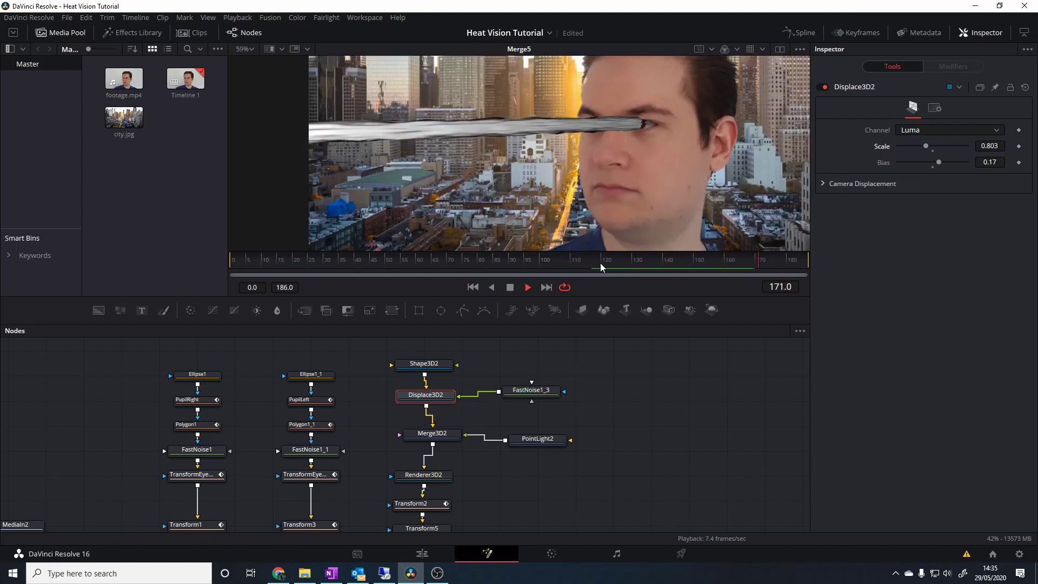
{"action": "left_click", "coordinate": [600, 262]}
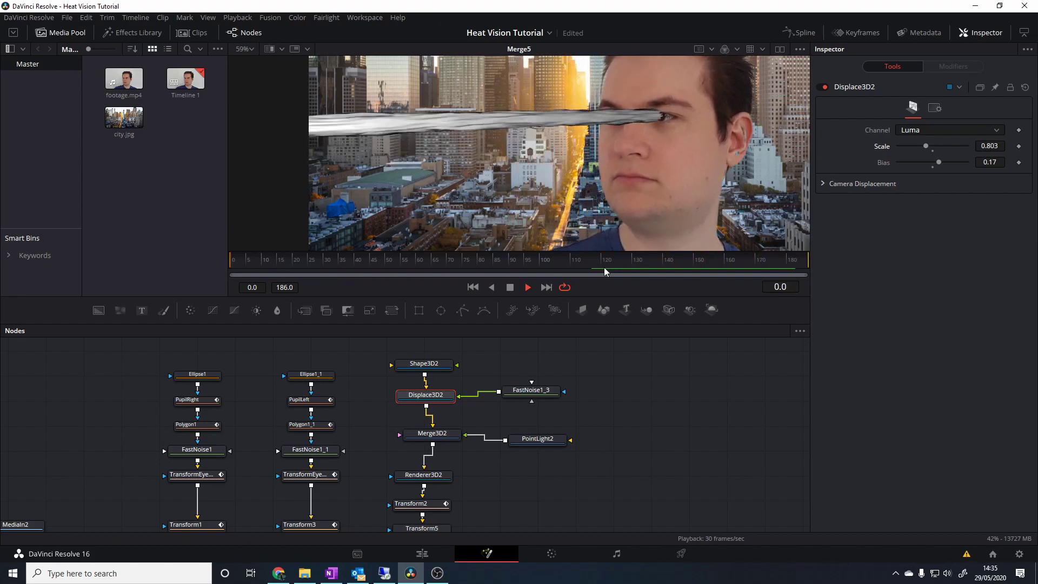
{"action": "key", "text": "space"}
{"action": "left_click", "coordinate": [424, 363]}
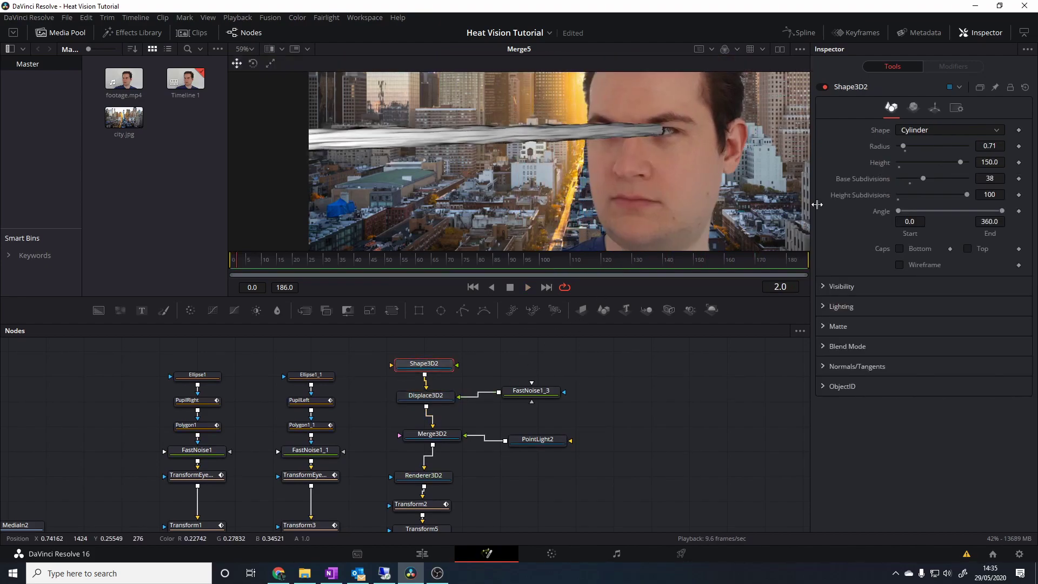
{"action": "left_click_drag", "start_coordinate": [902, 150], "coordinate": [889, 148]}
{"action": "key", "text": "shift+space"}
{"action": "type", "text": "dis"}
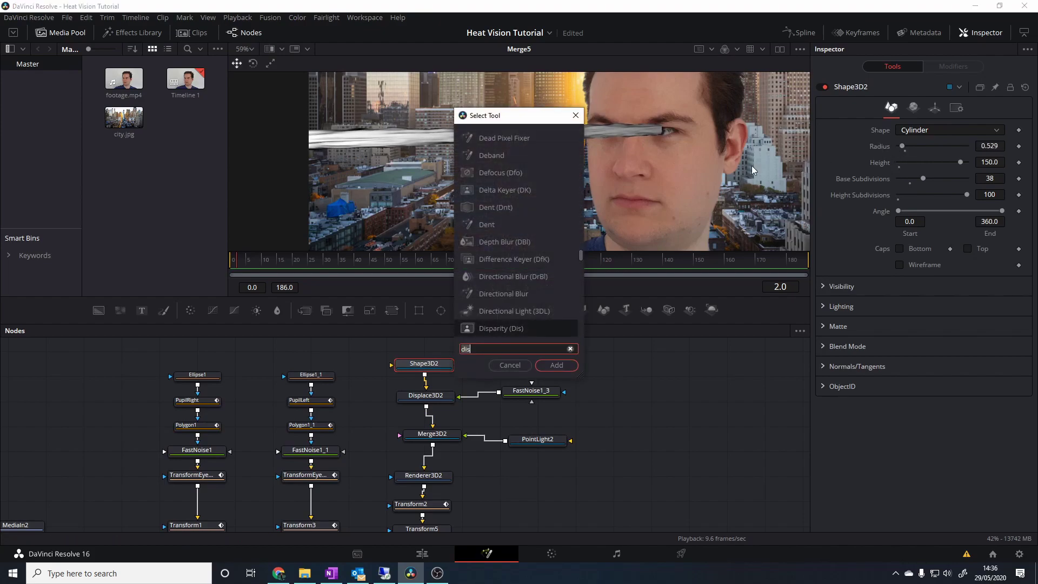
{"action": "left_click", "coordinate": [575, 116]}
Step: Play back the thinner beam briefly and set Merge5's Apply Mode to Overlay
{"action": "key", "text": "space"}
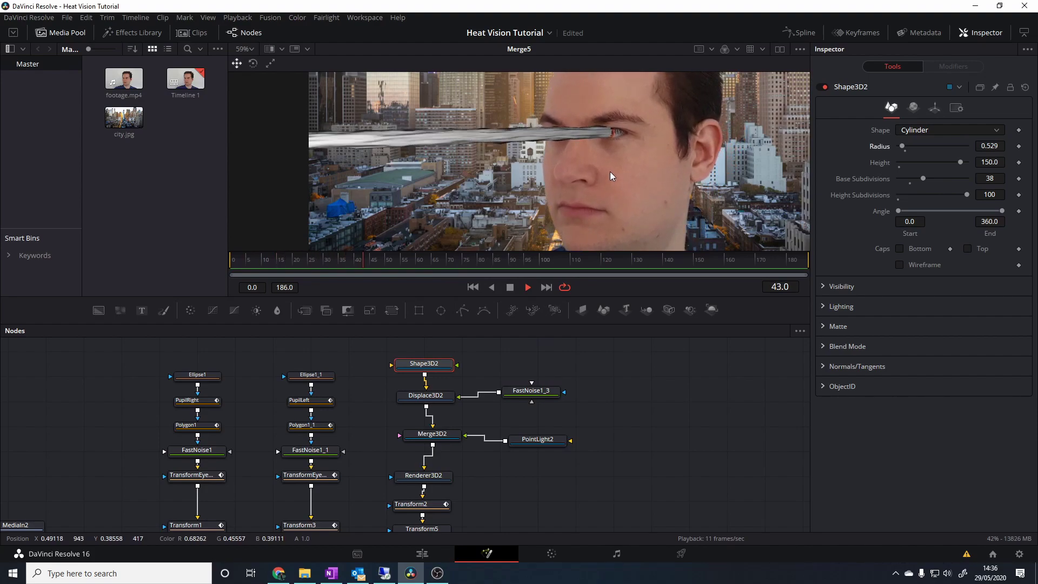
{"action": "key", "text": "space"}
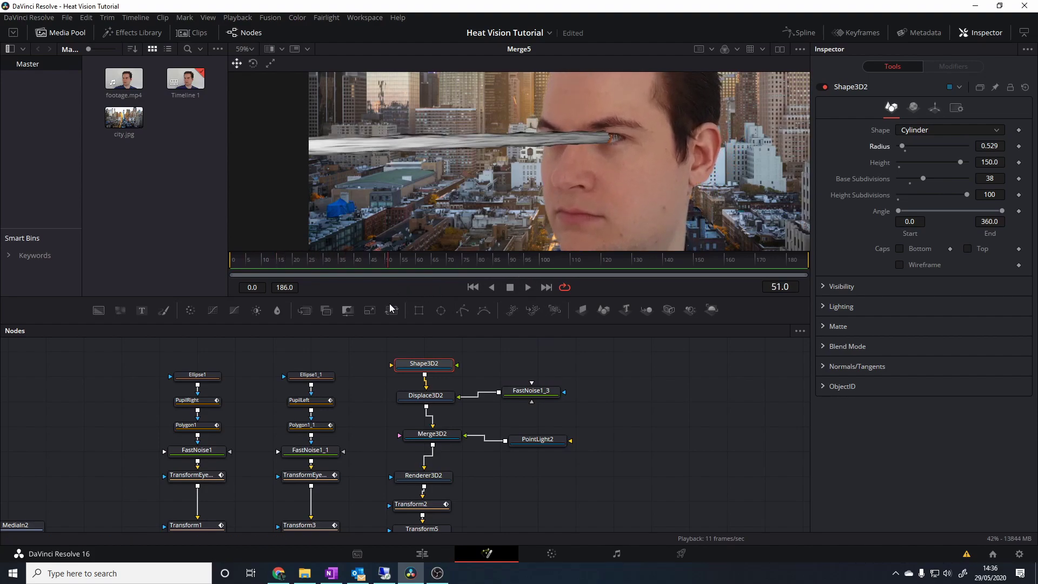
{"action": "scroll", "coordinate": [610, 400], "scroll_direction": "down", "scroll_amount": 5}
{"action": "left_click_drag", "start_coordinate": [610, 400], "coordinate": [475, 383]}
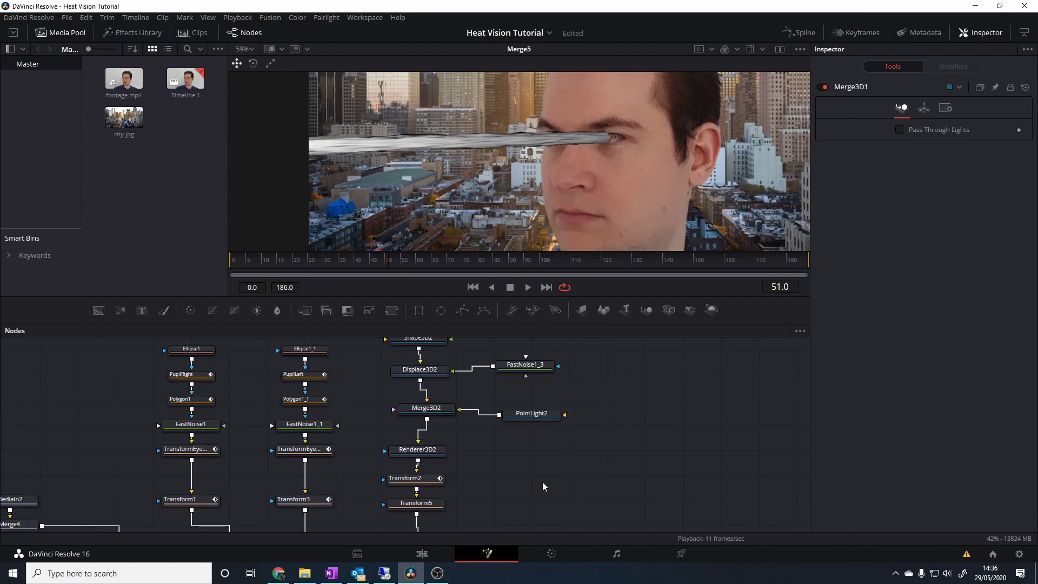
{"action": "left_click_drag", "start_coordinate": [592, 449], "coordinate": [608, 385]}
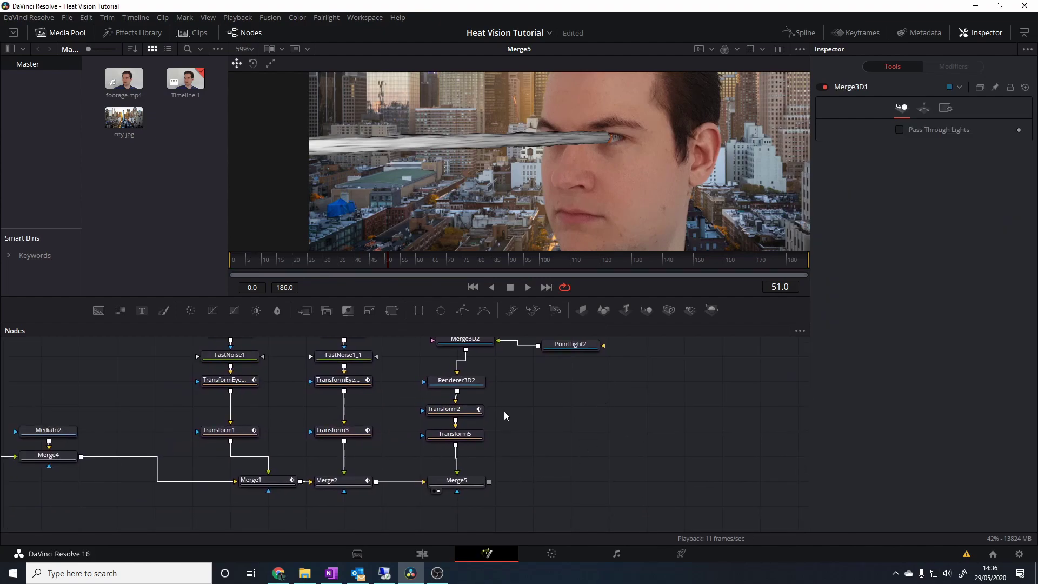
{"action": "left_click_drag", "start_coordinate": [504, 417], "coordinate": [494, 436]}
{"action": "left_click", "coordinate": [437, 492]}
{"action": "left_click_drag", "start_coordinate": [664, 375], "coordinate": [645, 410]}
{"action": "left_click_drag", "start_coordinate": [558, 356], "coordinate": [569, 405]}
{"action": "left_click", "coordinate": [919, 225]}
{"action": "left_click", "coordinate": [917, 210]}
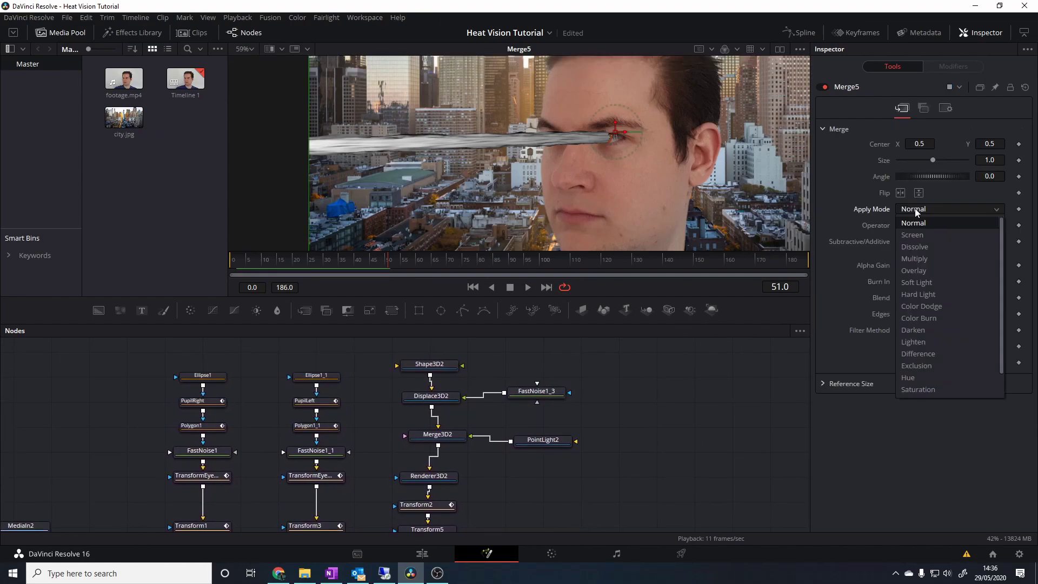
{"action": "left_click", "coordinate": [936, 270]}
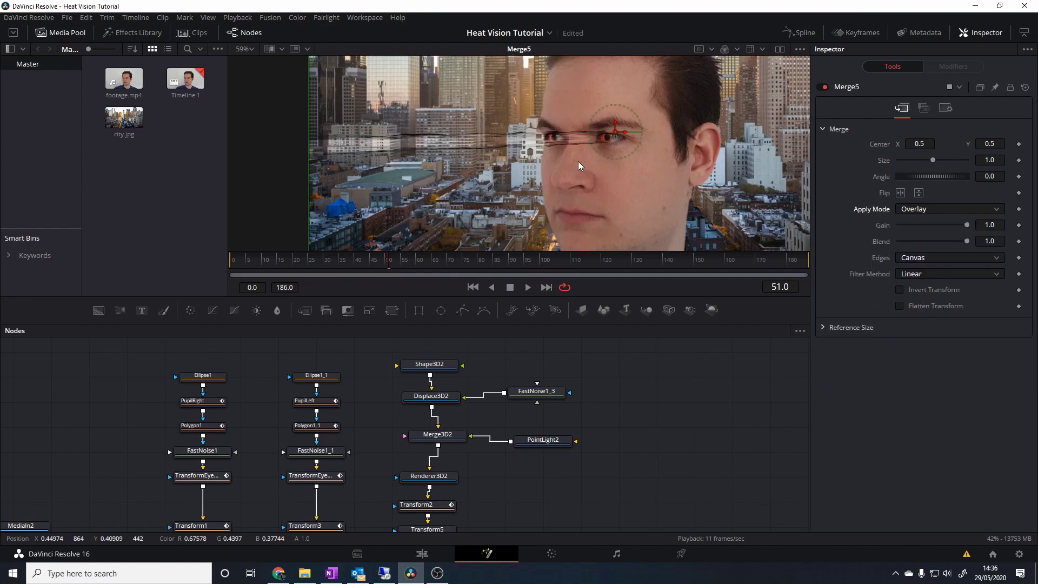
Step: Tint Shape3D2's diffuse material colour pale pink, with Hue 0, Sat 0.164 and Value 1, and play back the overlaid beam
{"action": "key", "text": "space"}
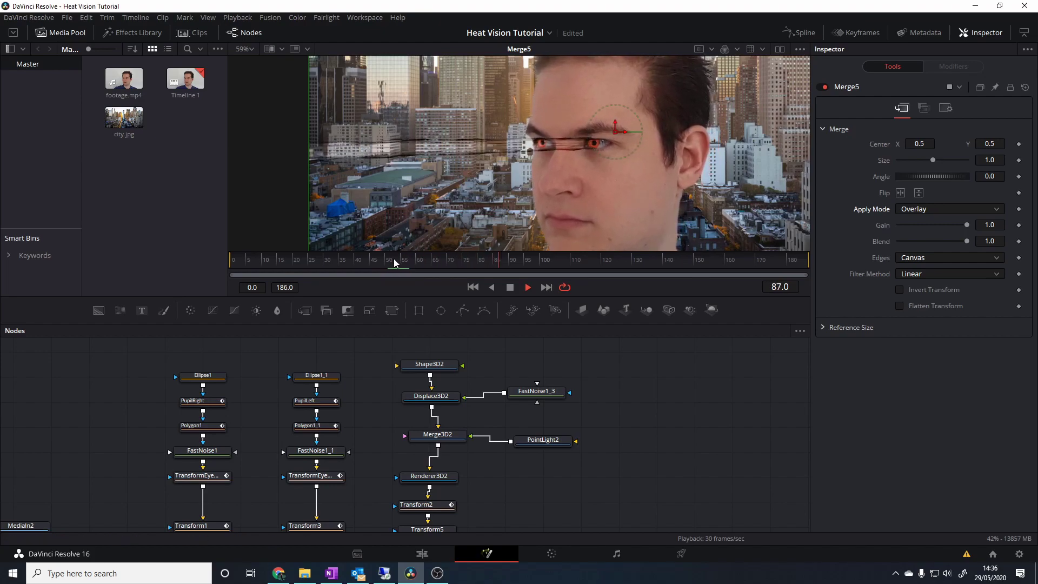
{"action": "key", "text": "space"}
{"action": "left_click_drag", "start_coordinate": [511, 380], "coordinate": [534, 408]}
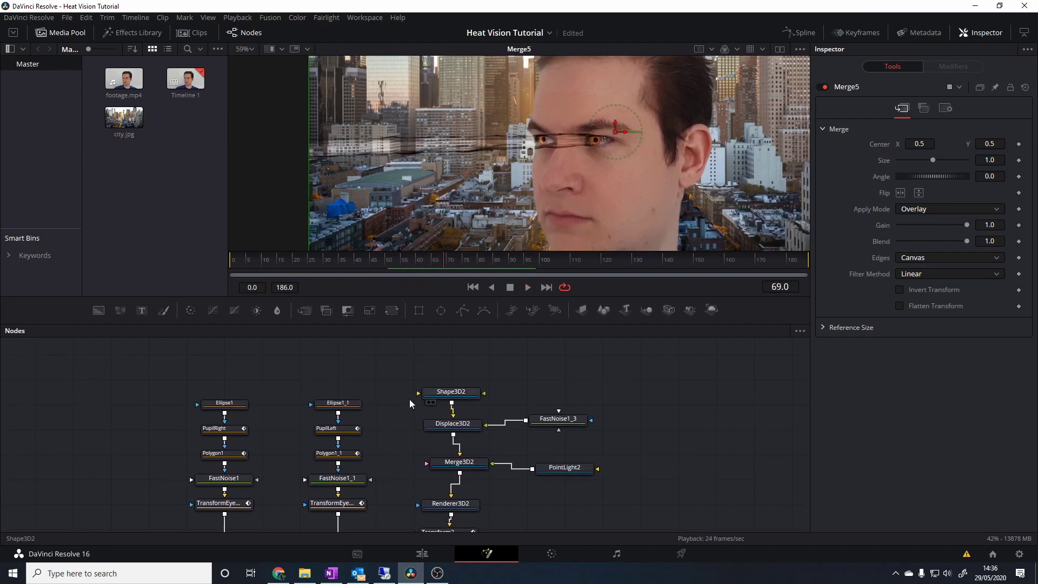
{"action": "left_click", "coordinate": [442, 396]}
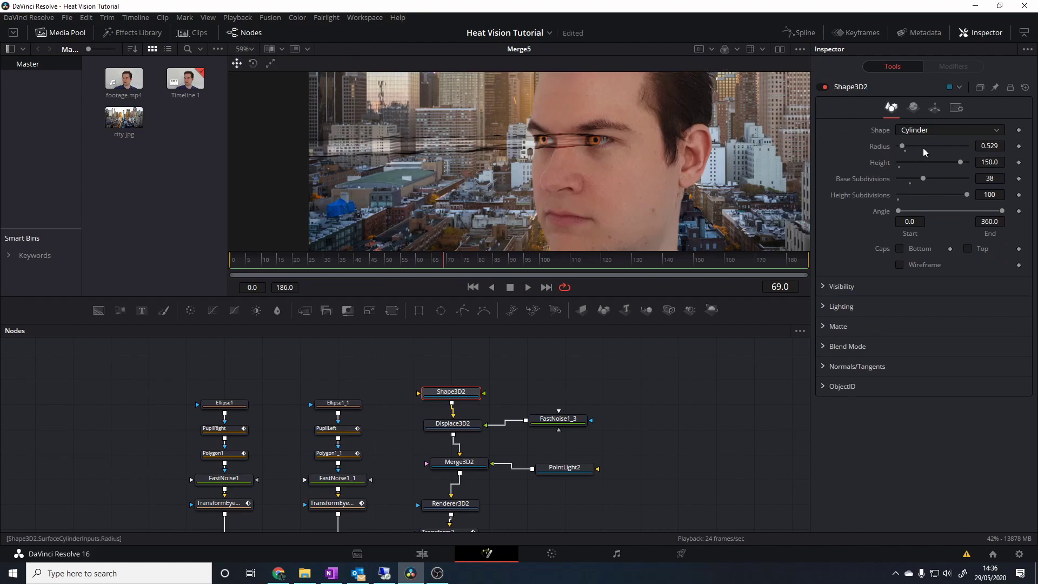
{"action": "left_click", "coordinate": [912, 113]}
{"action": "left_click_drag", "start_coordinate": [912, 163], "coordinate": [913, 154]}
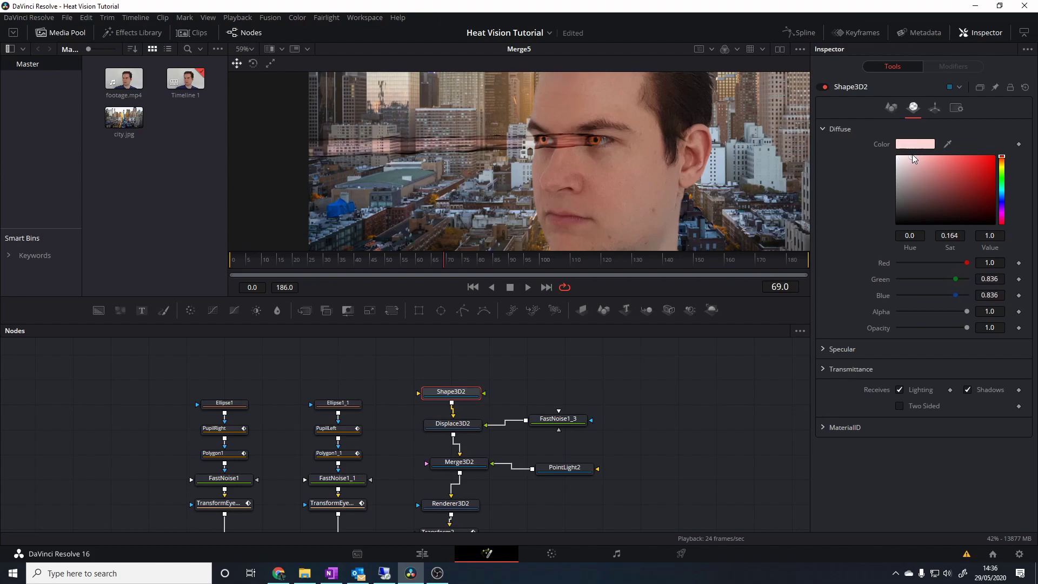
{"action": "left_click", "coordinate": [721, 366]}
{"action": "scroll", "coordinate": [617, 194], "scroll_direction": "down", "scroll_amount": 2}
{"action": "key", "text": "space"}
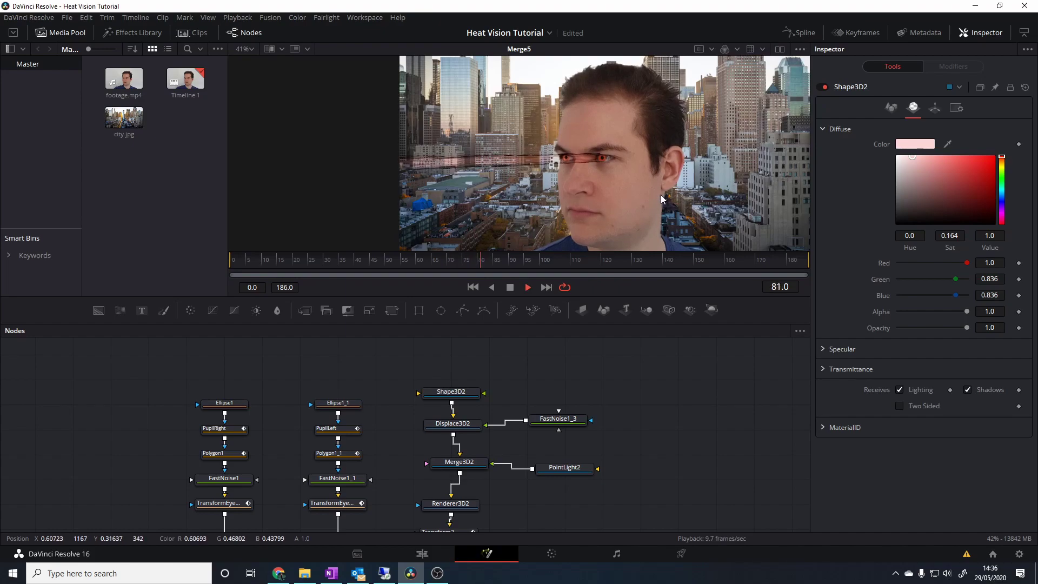
Step: Insert a Color Corrector between Transform5 and Merge5 and tint the beam red with a Strength of about 0.10
{"action": "left_click_drag", "start_coordinate": [504, 383], "coordinate": [532, 425]}
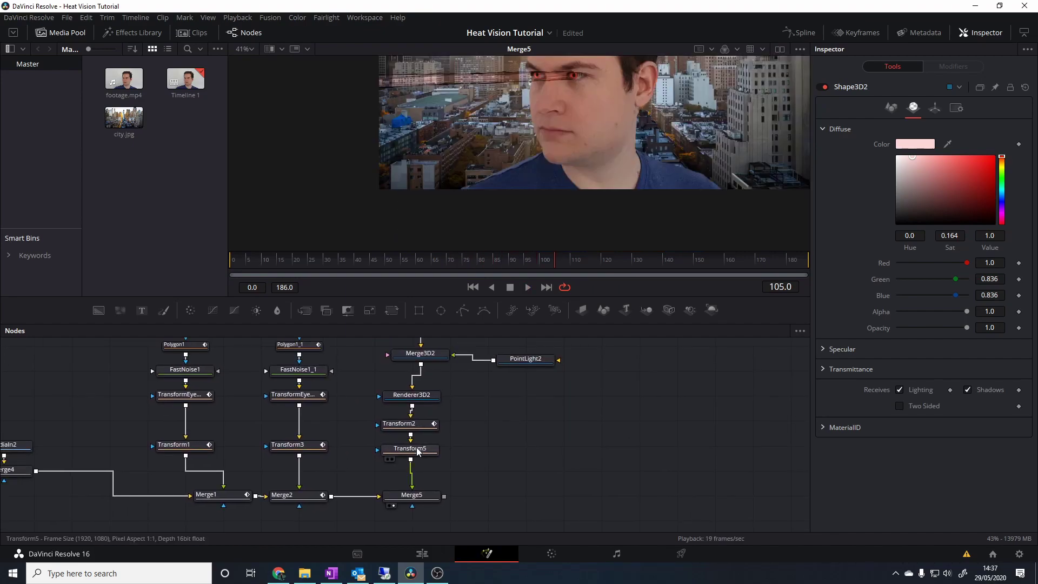
{"action": "left_click", "coordinate": [418, 449]}
{"action": "key", "text": "shift+space"}
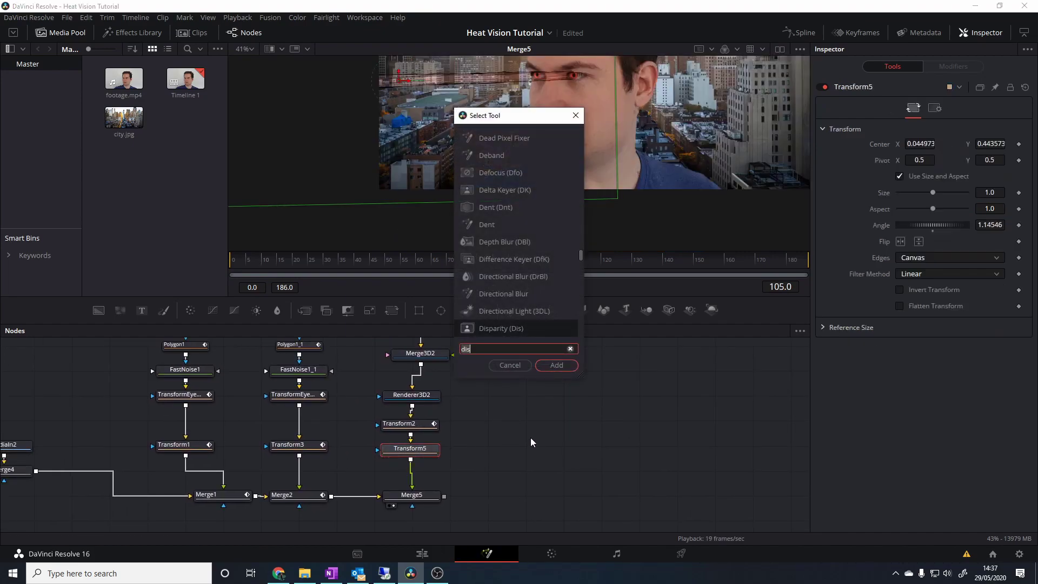
{"action": "type", "text": "cc"}
{"action": "key", "text": "Return"}
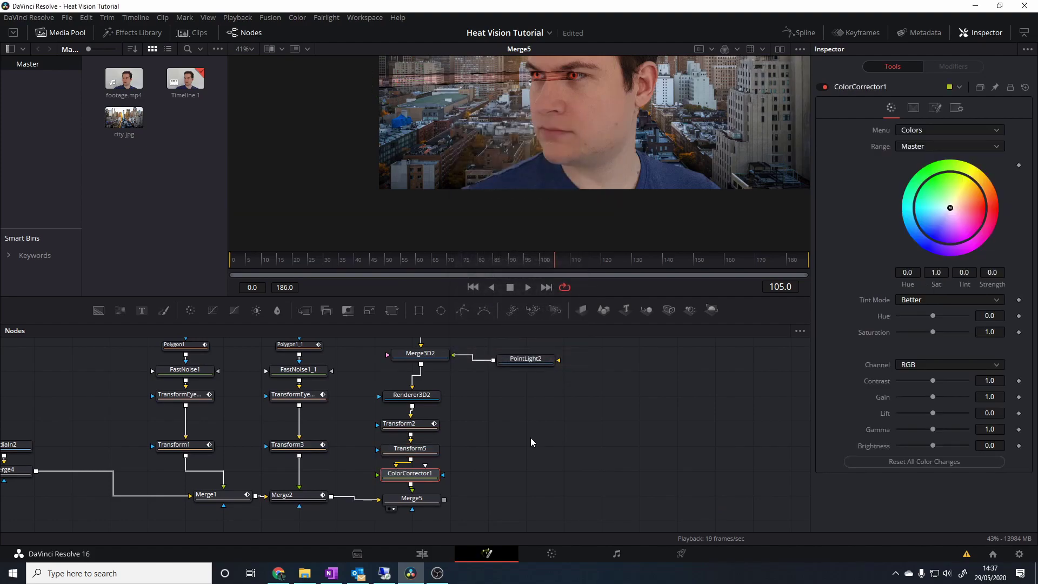
{"action": "mouse_move", "coordinate": [958, 209]}
{"action": "left_mouse_down"}
{"action": "mouse_move", "coordinate": [1010, 206]}
{"action": "mouse_move", "coordinate": [961, 211]}
{"action": "left_mouse_up"}
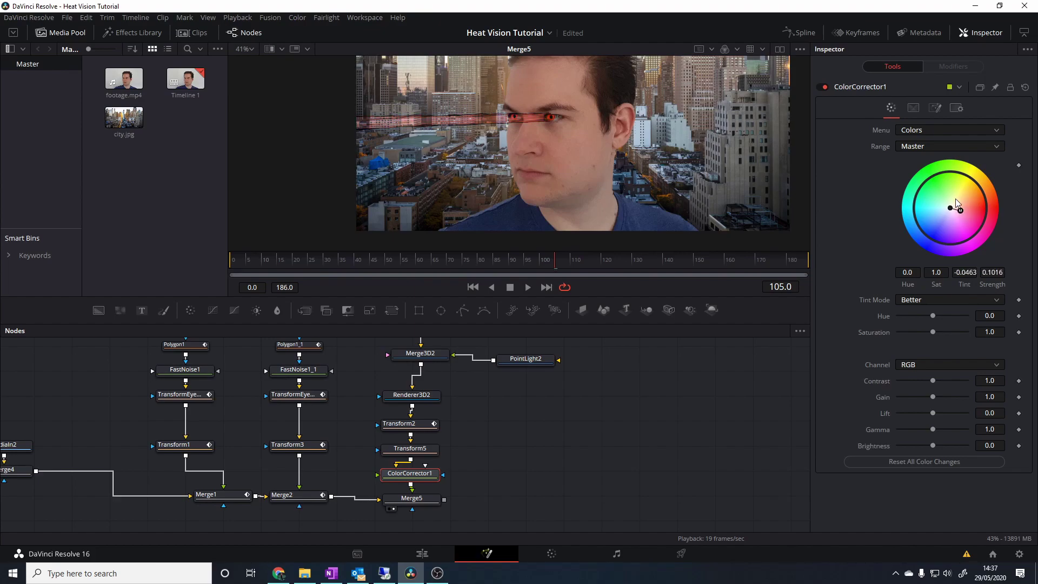
Step: Move the beam nodes from Shape3D2 to Transform5 and ColorCorrector1 upward to make room above Merge5
{"action": "scroll", "coordinate": [627, 472], "scroll_direction": "down", "scroll_amount": 3}
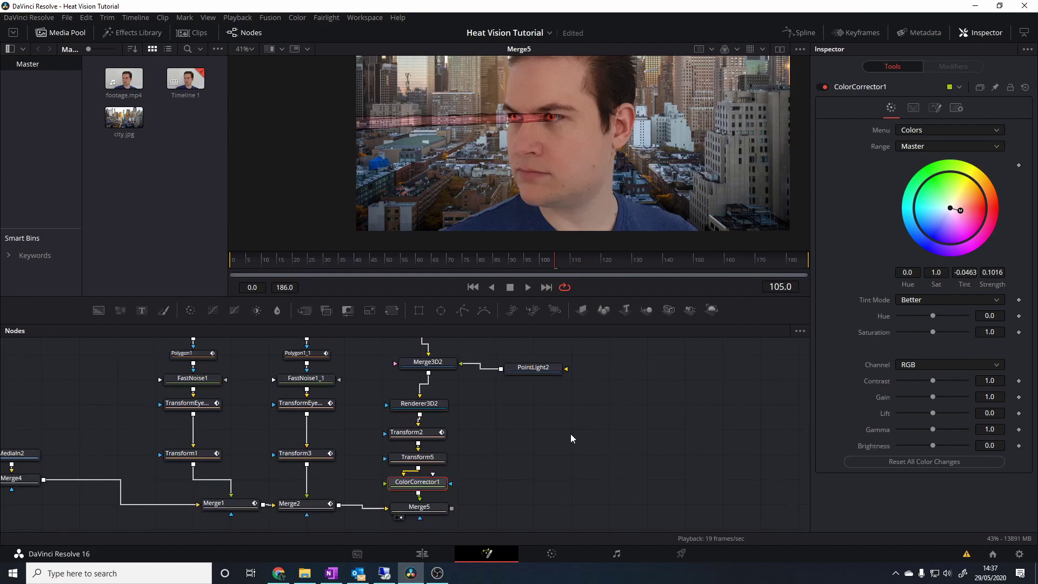
{"action": "left_click_drag", "start_coordinate": [614, 497], "coordinate": [470, 361]}
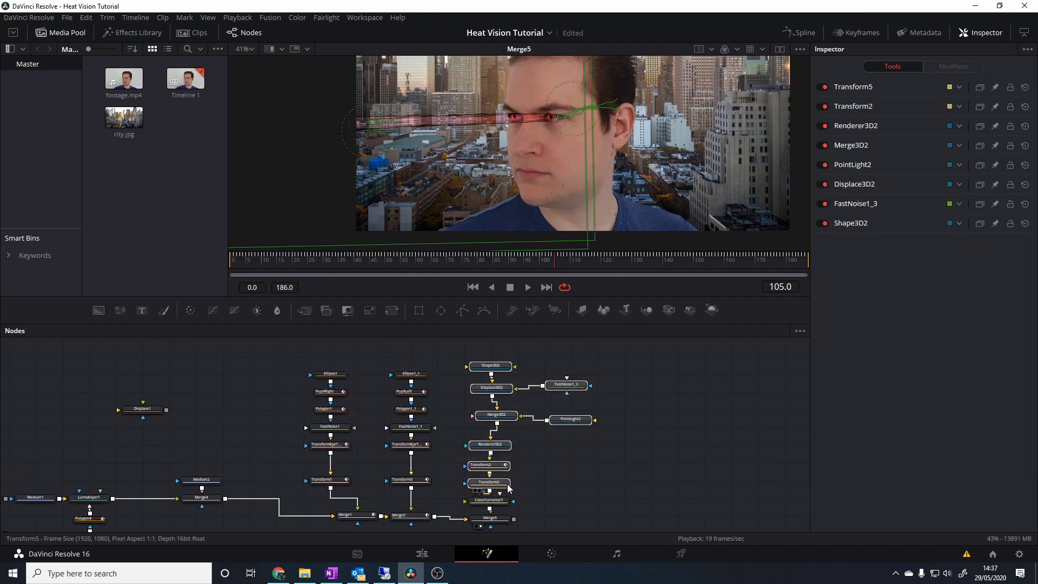
{"action": "left_click_drag", "start_coordinate": [490, 483], "coordinate": [489, 439]}
{"action": "left_click_drag", "start_coordinate": [498, 496], "coordinate": [495, 462]}
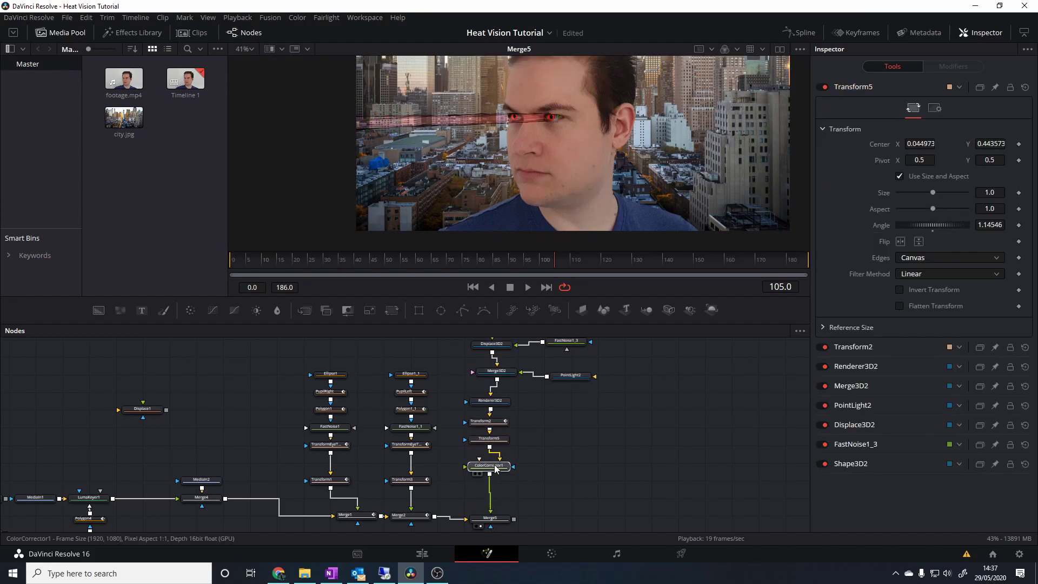
Step: Inspect the beam's dark edges up close and reposition PointLight2 to about -1.5 in Y and 51.9 in Z
{"action": "scroll", "coordinate": [488, 105], "scroll_direction": "up", "scroll_amount": 5}
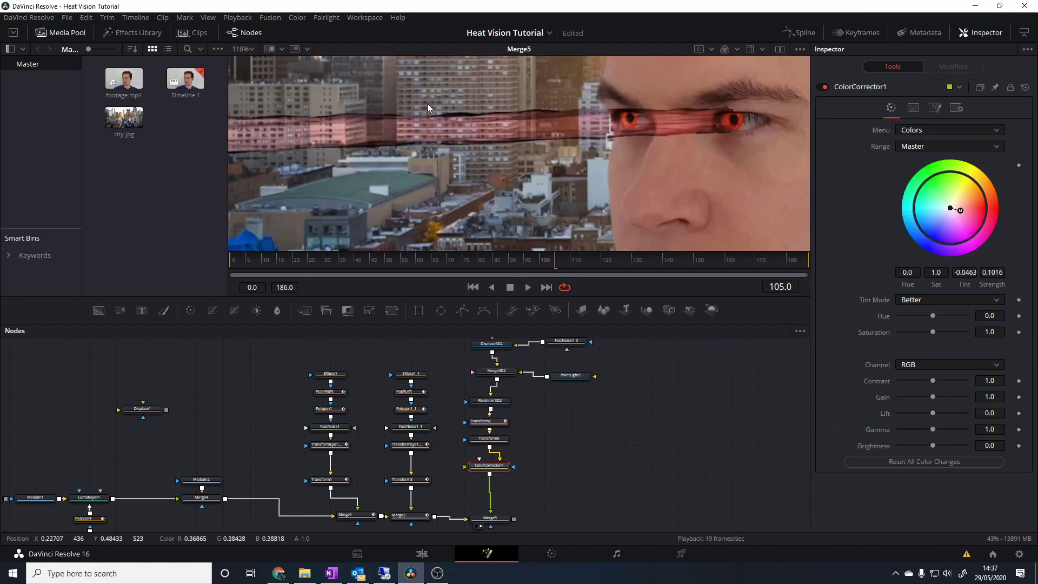
{"action": "scroll", "coordinate": [448, 116], "scroll_direction": "up", "scroll_amount": 2}
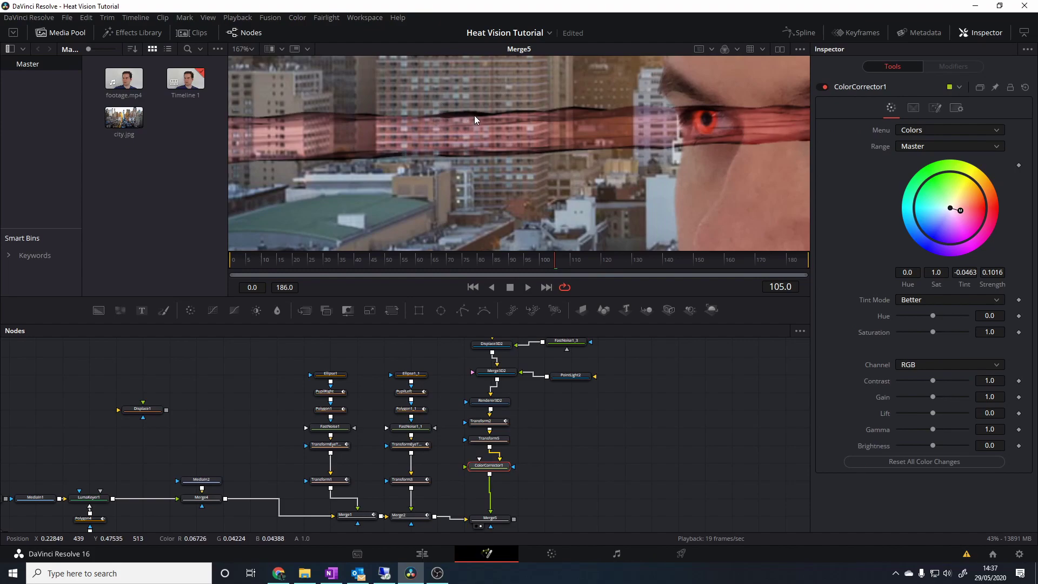
{"action": "scroll", "coordinate": [589, 145], "scroll_direction": "down", "scroll_amount": 1}
{"action": "left_click_drag", "start_coordinate": [579, 387], "coordinate": [551, 407]}
{"action": "left_click", "coordinate": [550, 397]}
{"action": "scroll", "coordinate": [667, 177], "scroll_direction": "down", "scroll_amount": 1}
{"action": "left_click", "coordinate": [924, 108]}
{"action": "left_click_drag", "start_coordinate": [914, 163], "coordinate": [950, 162]}
{"action": "left_click_drag", "start_coordinate": [652, 158], "coordinate": [968, 176]}
Step: Switch ColorCorrector1's Range to Shadows and lower the shadow Contrast to 0.8
{"action": "left_click_drag", "start_coordinate": [566, 408], "coordinate": [517, 381]}
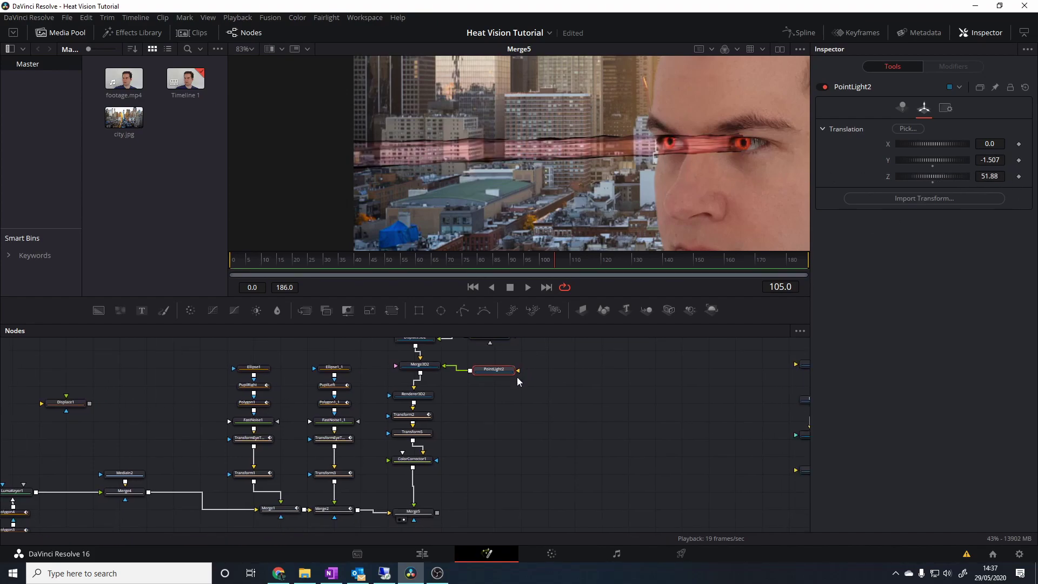
{"action": "left_click", "coordinate": [412, 460]}
{"action": "left_click", "coordinate": [934, 131]}
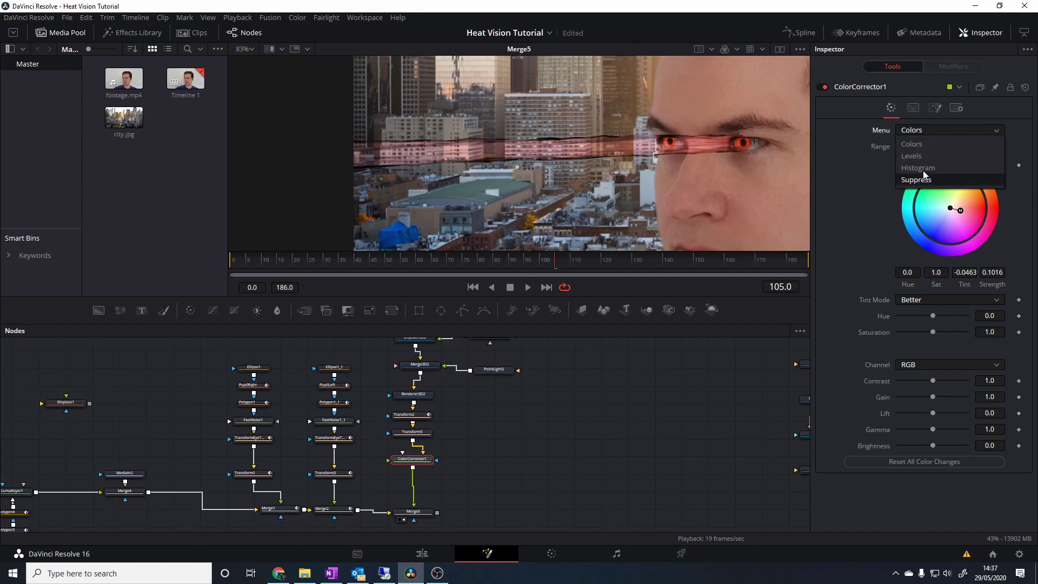
{"action": "left_click", "coordinate": [920, 145]}
{"action": "left_click", "coordinate": [923, 149]}
{"action": "left_click", "coordinate": [929, 159]}
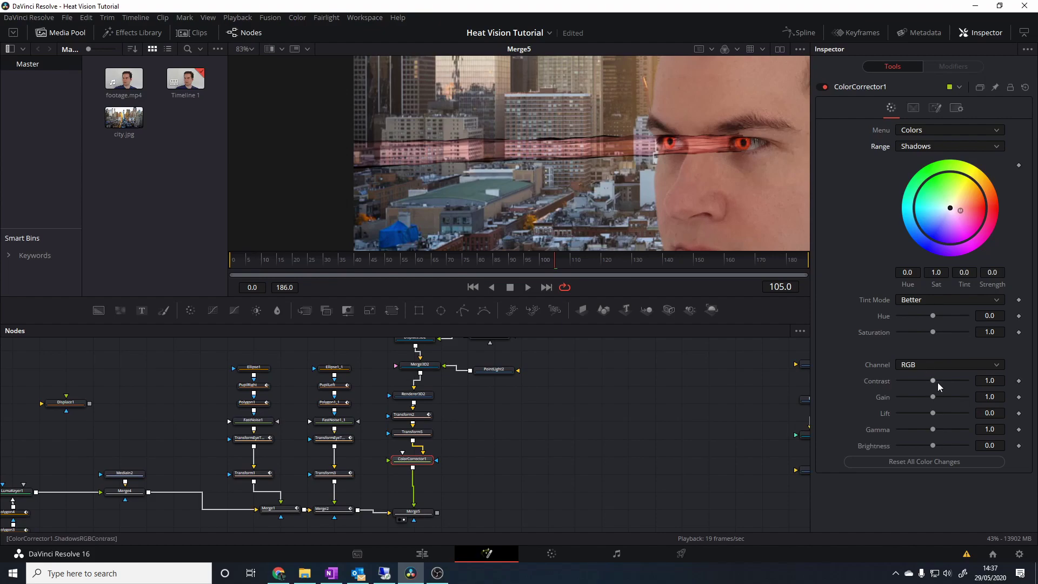
{"action": "mouse_move", "coordinate": [933, 380]}
{"action": "left_mouse_down"}
{"action": "mouse_move", "coordinate": [896, 385]}
{"action": "mouse_move", "coordinate": [960, 380]}
{"action": "mouse_move", "coordinate": [901, 392]}
{"action": "mouse_move", "coordinate": [908, 388]}
{"action": "mouse_move", "coordinate": [876, 384]}
{"action": "mouse_move", "coordinate": [968, 381]}
{"action": "mouse_move", "coordinate": [852, 392]}
{"action": "mouse_move", "coordinate": [976, 365]}
{"action": "mouse_move", "coordinate": [939, 387]}
{"action": "mouse_move", "coordinate": [899, 388]}
{"action": "mouse_move", "coordinate": [953, 384]}
{"action": "mouse_move", "coordinate": [926, 384]}
{"action": "left_mouse_up"}
Step: Insert an Alpha Multiply node between ColorCorrector1 and Merge5
{"action": "scroll", "coordinate": [489, 403], "scroll_direction": "up", "scroll_amount": 4}
{"action": "key", "text": "shift+space"}
{"action": "type", "text": "cc"}
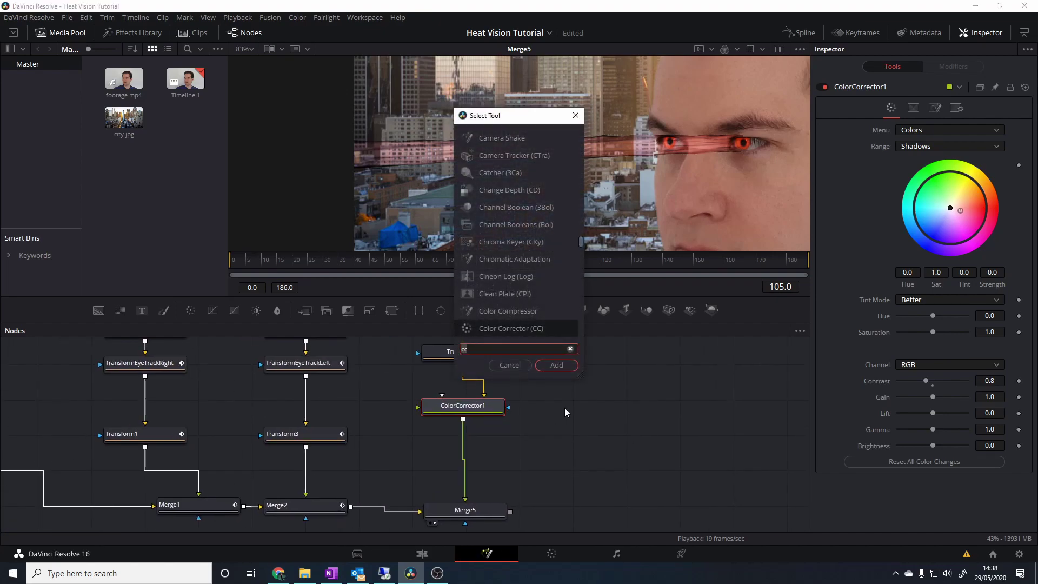
{"action": "key", "text": "BackSpace"}
{"action": "key", "text": "BackSpace"}
{"action": "type", "text": "mul"}
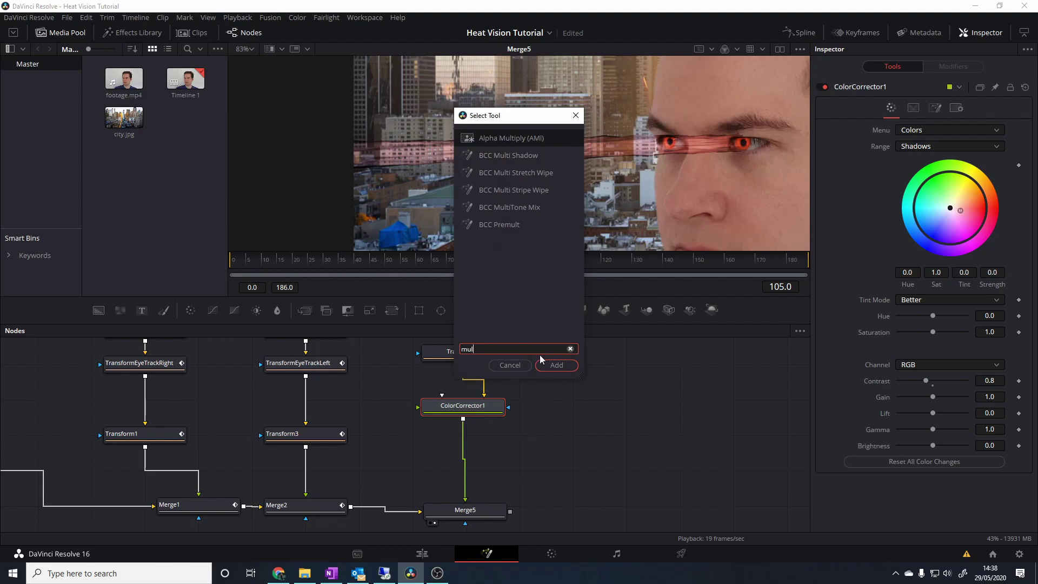
{"action": "left_click", "coordinate": [558, 365]}
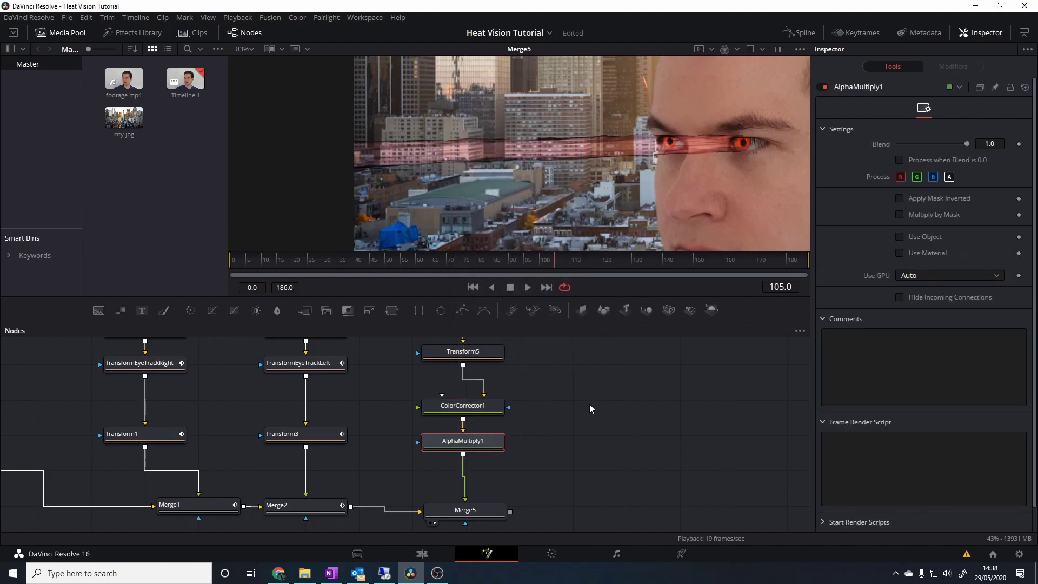
Step: Reduce ColorCorrector1's shadow Contrast to 0.0 and play back the composite
{"action": "left_click", "coordinate": [480, 513]}
{"action": "left_click", "coordinate": [481, 396]}
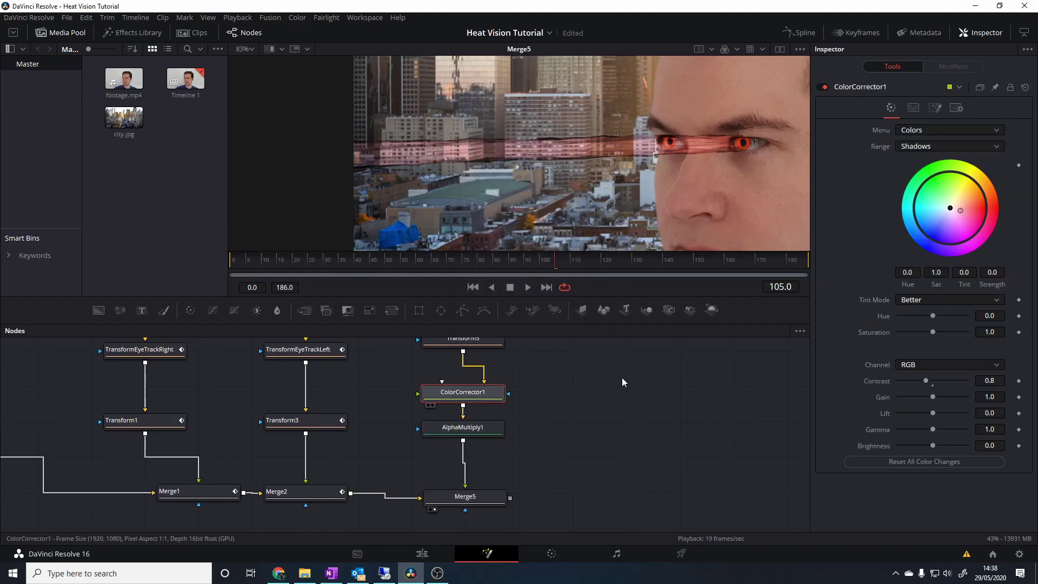
{"action": "left_click_drag", "start_coordinate": [927, 380], "coordinate": [891, 379]}
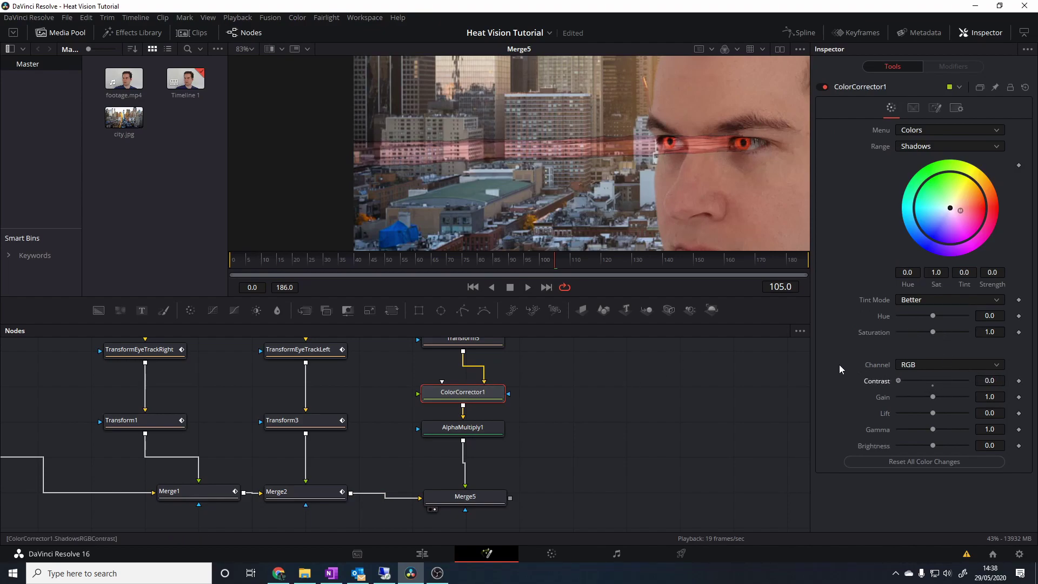
{"action": "left_click_drag", "start_coordinate": [898, 381], "coordinate": [901, 380]}
{"action": "scroll", "coordinate": [670, 157], "scroll_direction": "down", "scroll_amount": 4}
{"action": "key", "text": "space"}
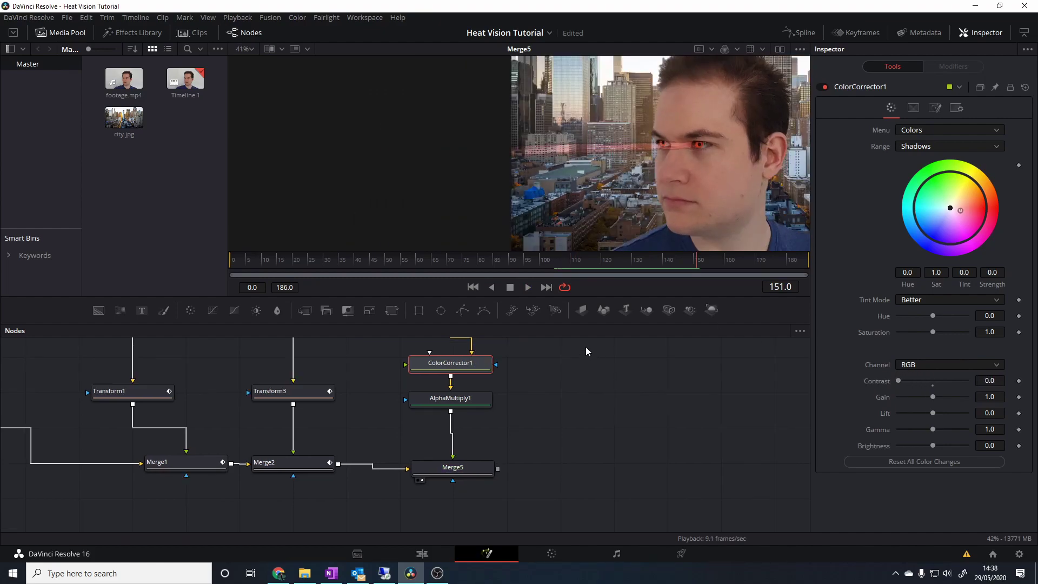
Step: Tint ColorCorrector1's Midtones slightly toward orange and its Highlights slightly toward pinkish red
{"action": "scroll", "coordinate": [587, 351], "scroll_direction": "up", "scroll_amount": 3}
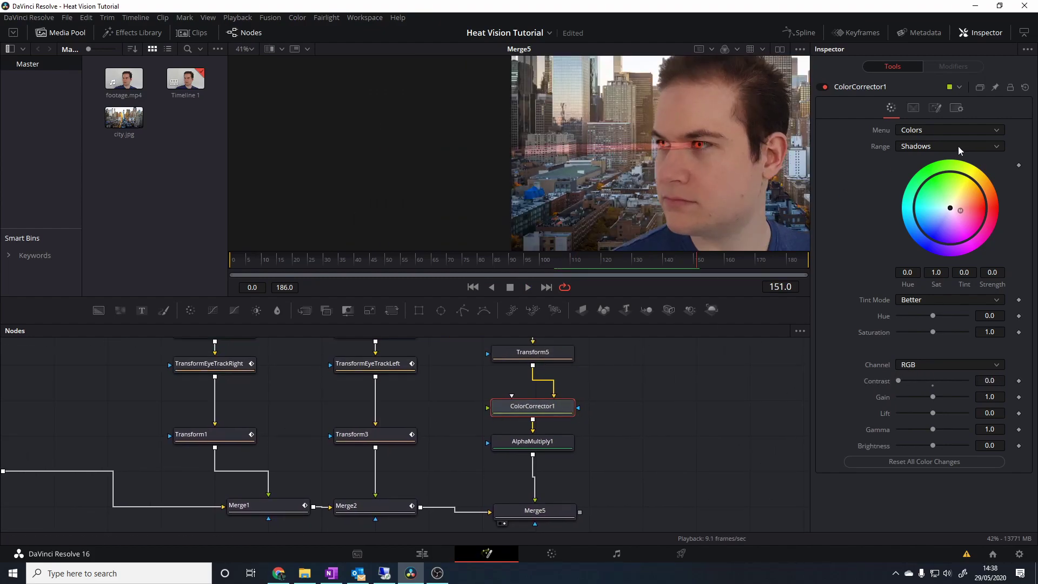
{"action": "left_click", "coordinate": [929, 146]}
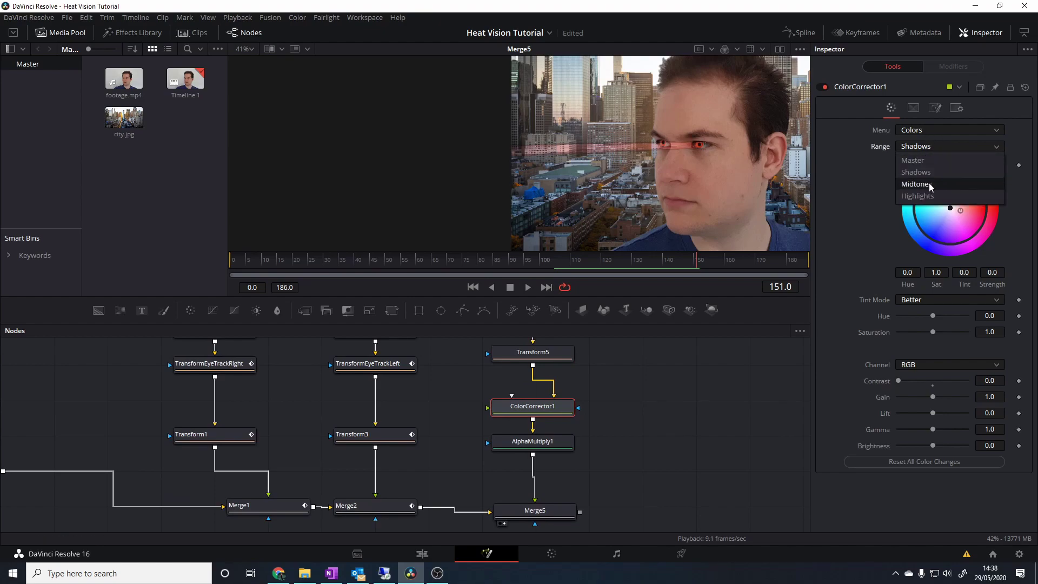
{"action": "left_click", "coordinate": [930, 185]}
{"action": "mouse_move", "coordinate": [959, 207]}
{"action": "left_mouse_down"}
{"action": "mouse_move", "coordinate": [971, 194]}
{"action": "mouse_move", "coordinate": [960, 202]}
{"action": "left_mouse_up"}
{"action": "left_click", "coordinate": [938, 129]}
{"action": "left_click", "coordinate": [938, 145]}
{"action": "left_click", "coordinate": [937, 147]}
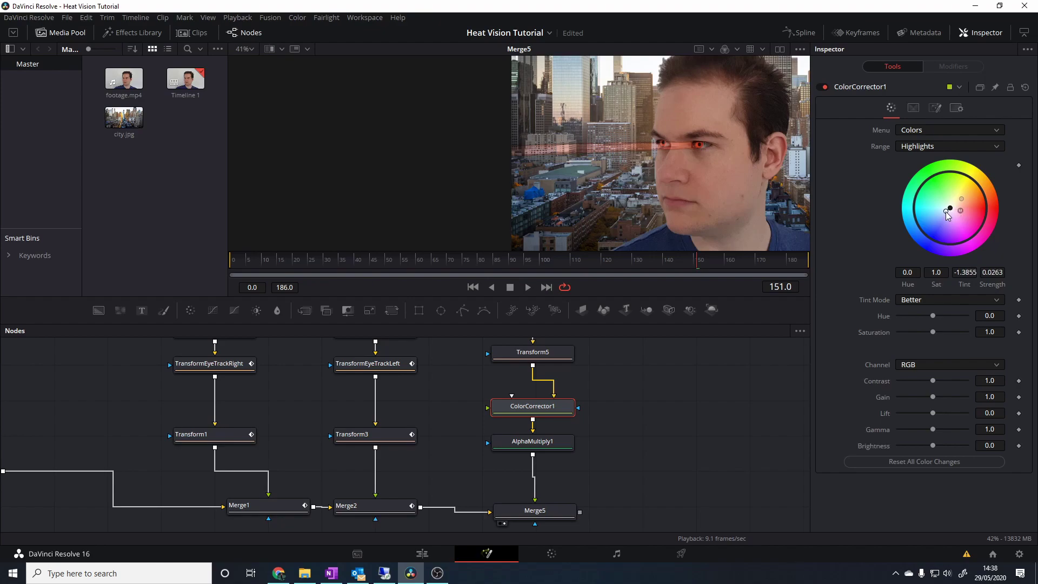
{"action": "left_click_drag", "start_coordinate": [947, 216], "coordinate": [960, 215]}
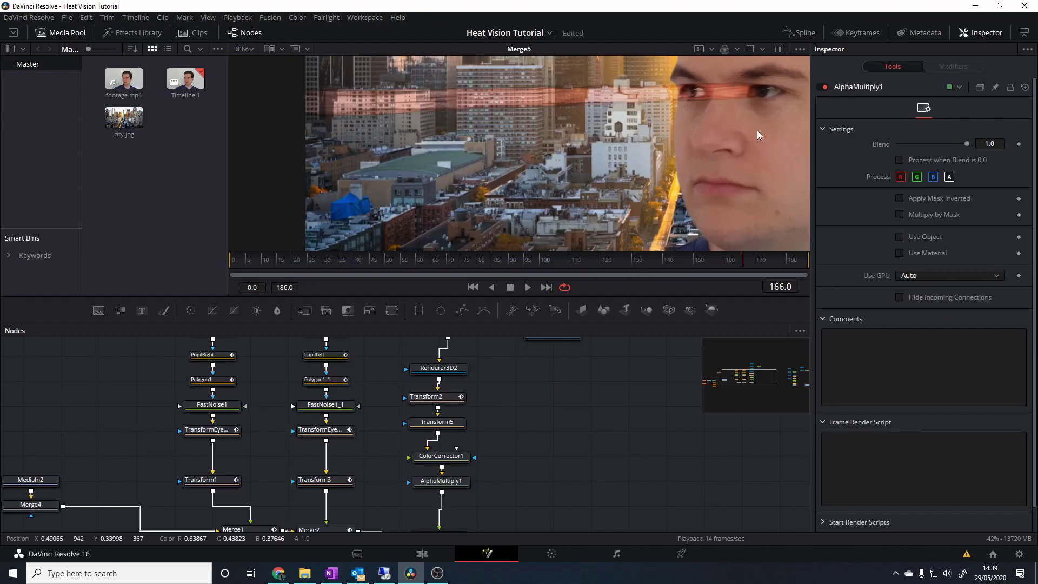
Step: Inspect the beam's edges around the eyes and insert a Blur node between AlphaMultiply1 and Merge5
{"action": "scroll", "coordinate": [759, 133], "scroll_direction": "up", "scroll_amount": 6}
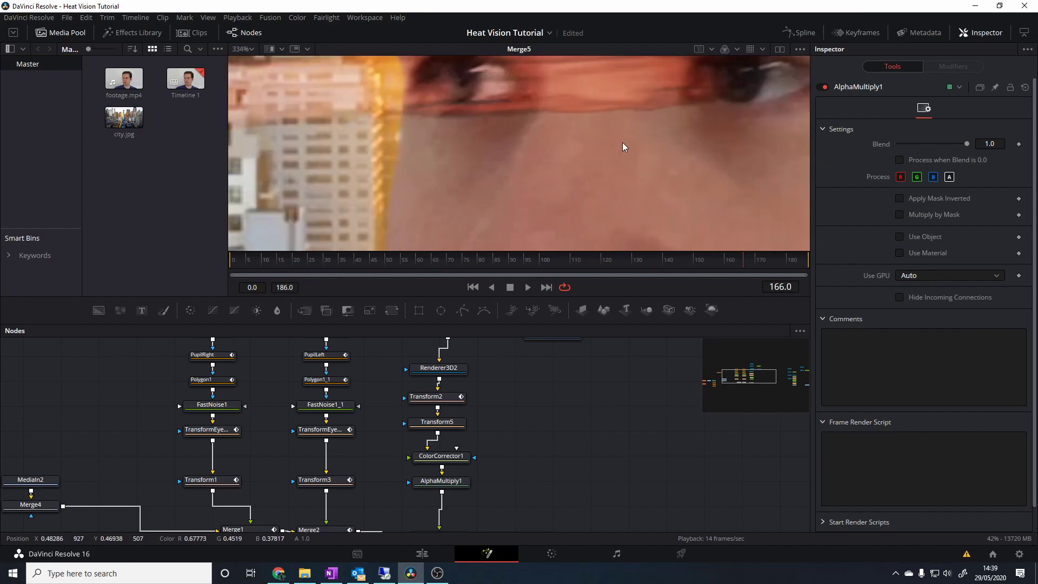
{"action": "scroll", "coordinate": [588, 174], "scroll_direction": "down", "scroll_amount": 8}
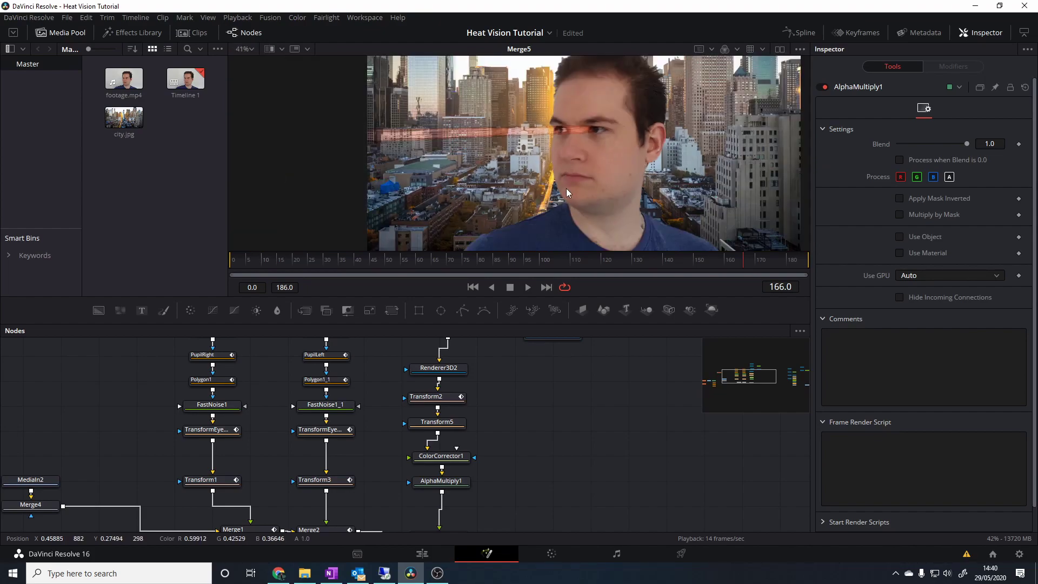
{"action": "left_click_drag", "start_coordinate": [490, 437], "coordinate": [514, 394]}
{"action": "left_click", "coordinate": [481, 441]}
{"action": "key", "text": "shift+space"}
{"action": "type", "text": "blur"}
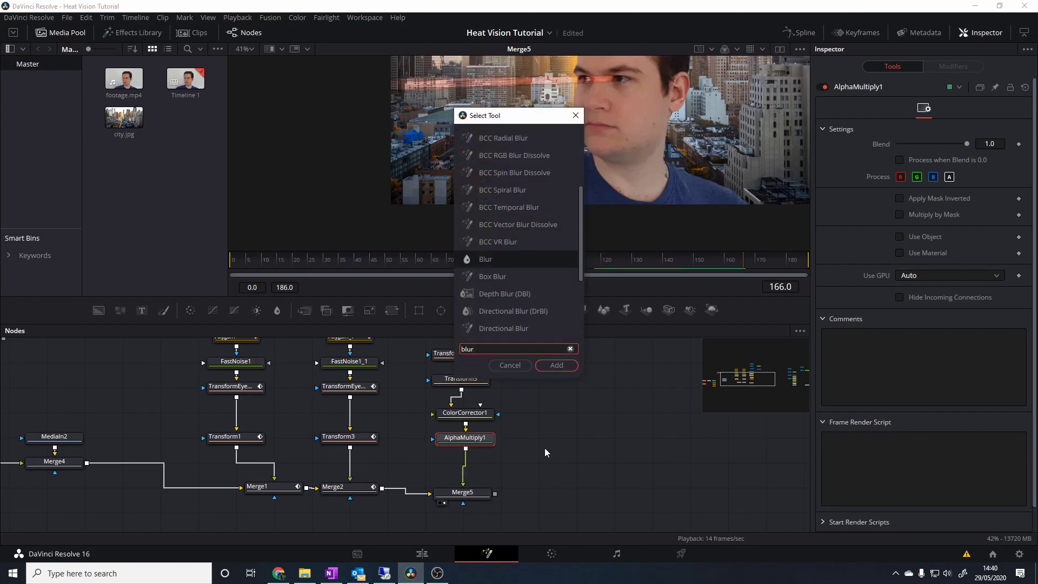
{"action": "key", "text": "Return"}
Step: Set Blur1's Blur Size to 1.45 and play back the softened beam
{"action": "scroll", "coordinate": [639, 166], "scroll_direction": "up", "scroll_amount": 5}
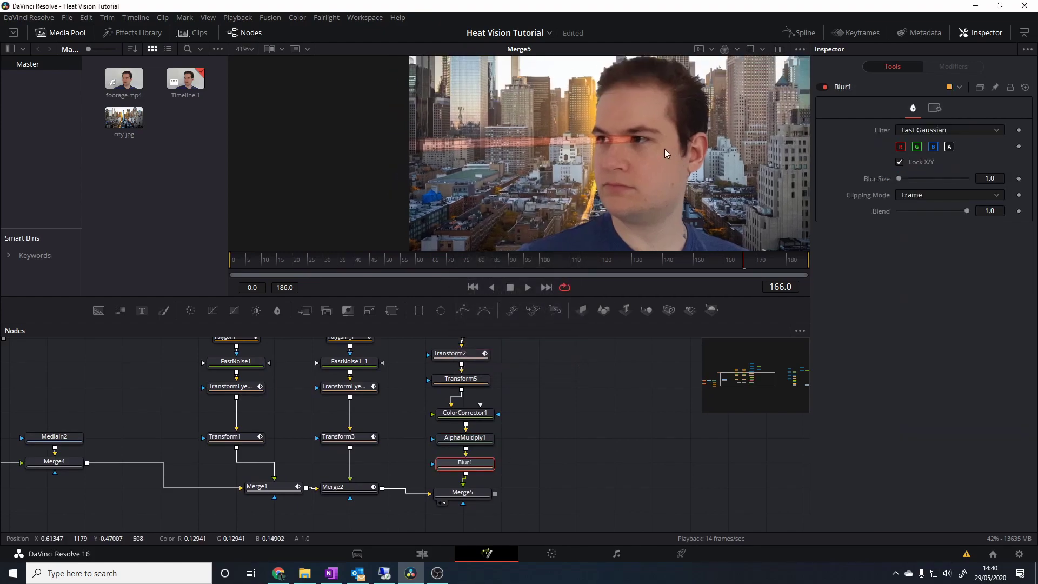
{"action": "mouse_move", "coordinate": [900, 177]}
{"action": "left_mouse_down"}
{"action": "mouse_move", "coordinate": [914, 180]}
{"action": "mouse_move", "coordinate": [887, 184]}
{"action": "left_mouse_up"}
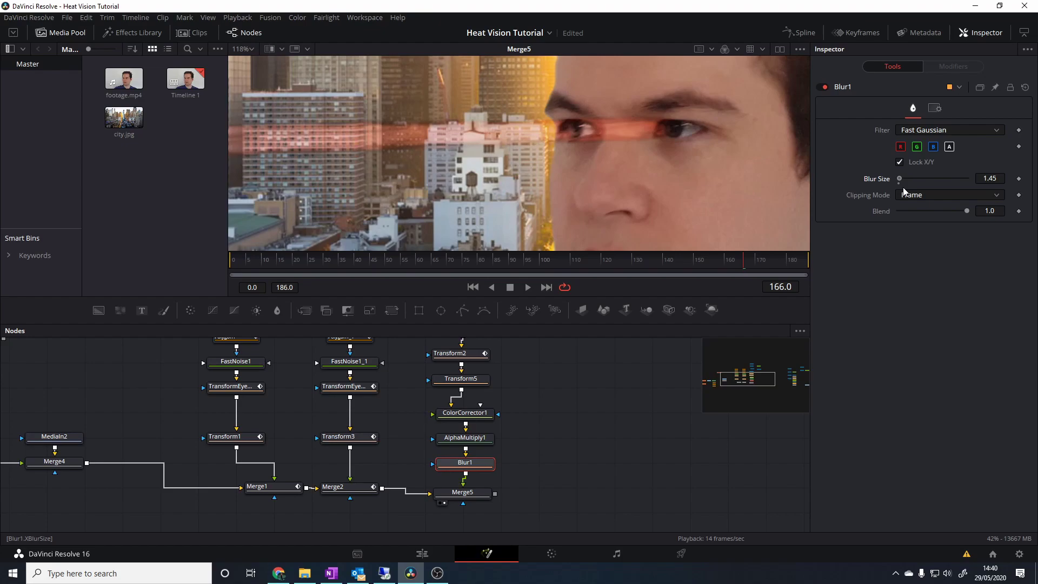
{"action": "scroll", "coordinate": [653, 160], "scroll_direction": "down", "scroll_amount": 5}
{"action": "key", "text": "space"}
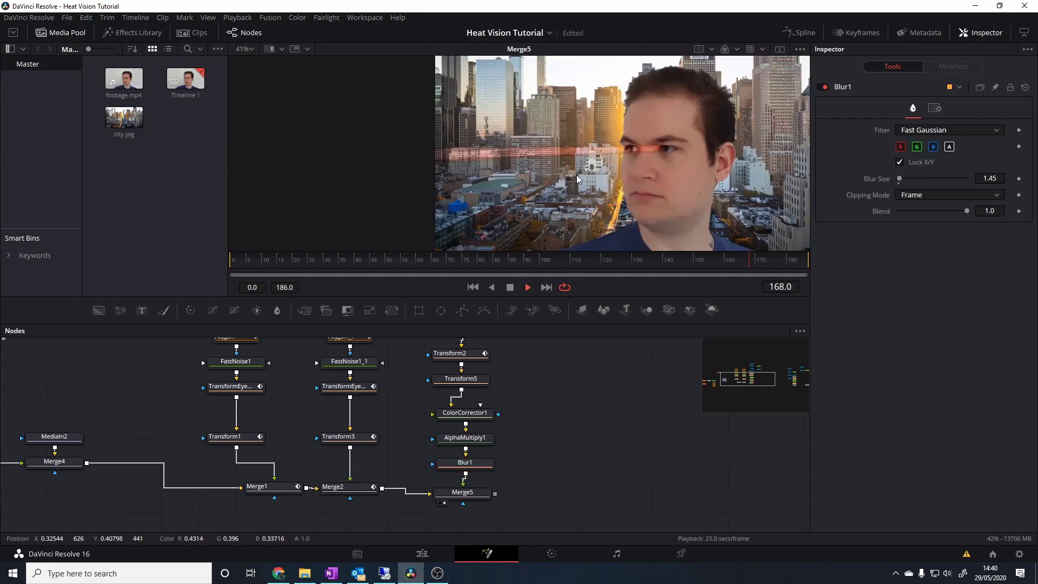
{"action": "key", "text": "space"}
Step: Open the transform settings of the beam cylinder Shape3D2
{"action": "left_click_drag", "start_coordinate": [579, 343], "coordinate": [619, 436]}
{"action": "left_click_drag", "start_coordinate": [533, 386], "coordinate": [501, 433]}
{"action": "left_click", "coordinate": [491, 363]}
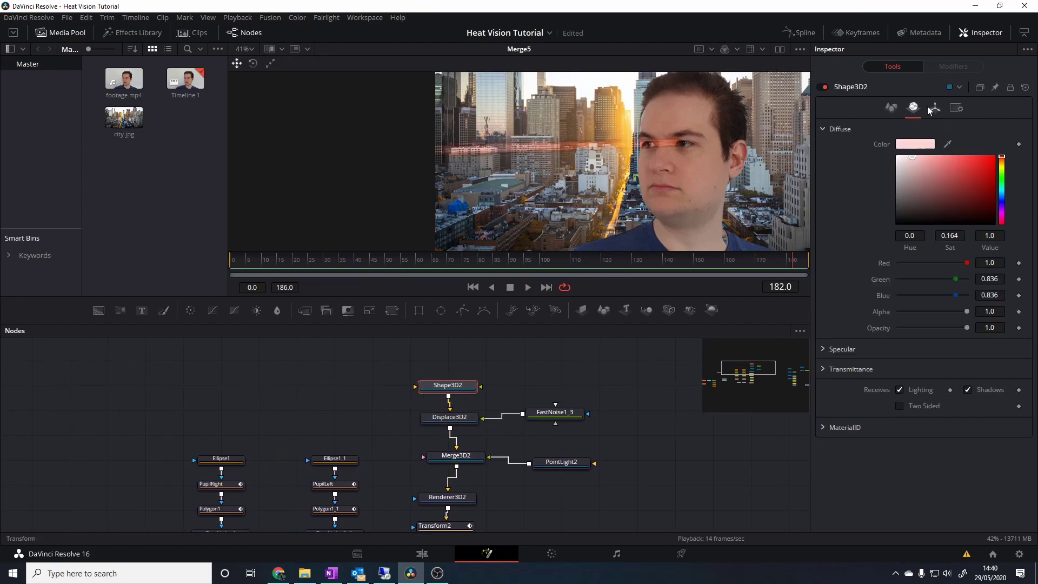
{"action": "left_click", "coordinate": [935, 108]}
{"action": "mouse_move", "coordinate": [915, 230]}
{"action": "left_mouse_down"}
{"action": "mouse_move", "coordinate": [931, 231]}
{"action": "mouse_move", "coordinate": [884, 246]}
{"action": "mouse_move", "coordinate": [920, 247]}
{"action": "left_mouse_up"}
{"action": "key", "text": "ctrl+z"}
{"action": "key", "text": "ctrl+z"}
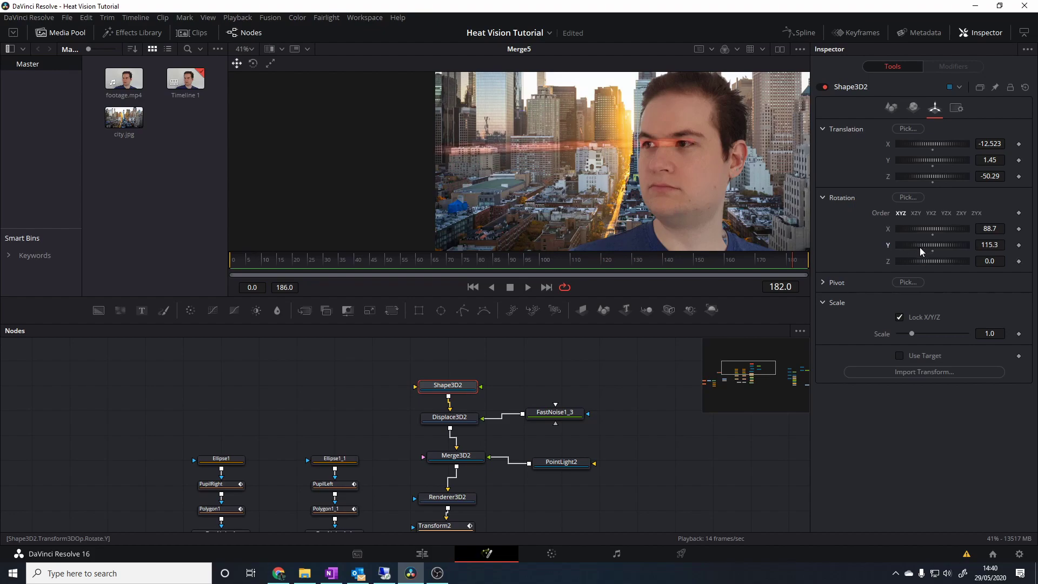
Step: Realign Shape3D2 with the eyes using Y rotation 119.73 and translation X -10.247, Y 1.363, checking it in playback
{"action": "left_click_drag", "start_coordinate": [931, 145], "coordinate": [910, 166]}
{"action": "key", "text": "space"}
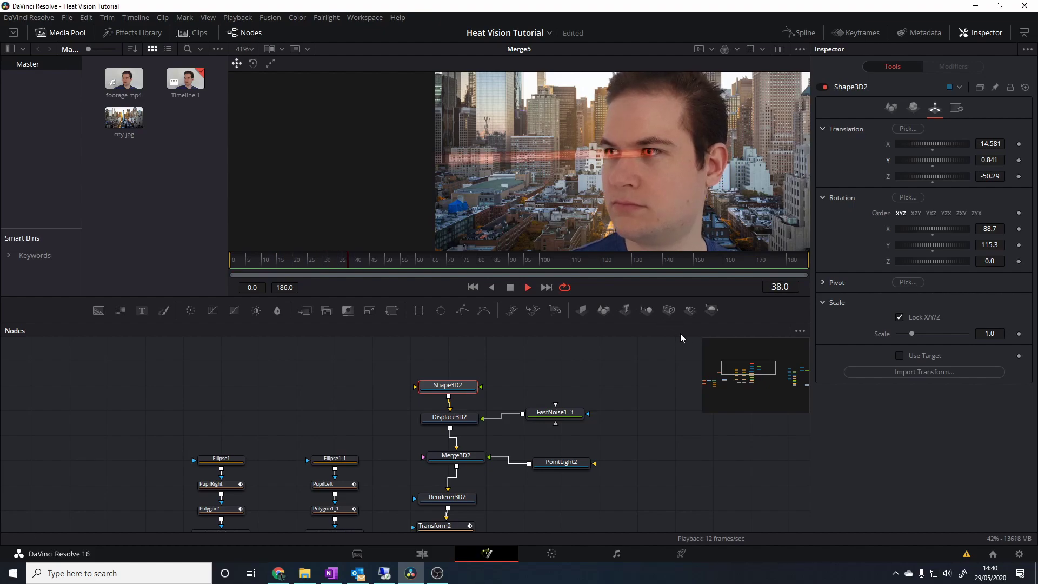
{"action": "key", "text": "space"}
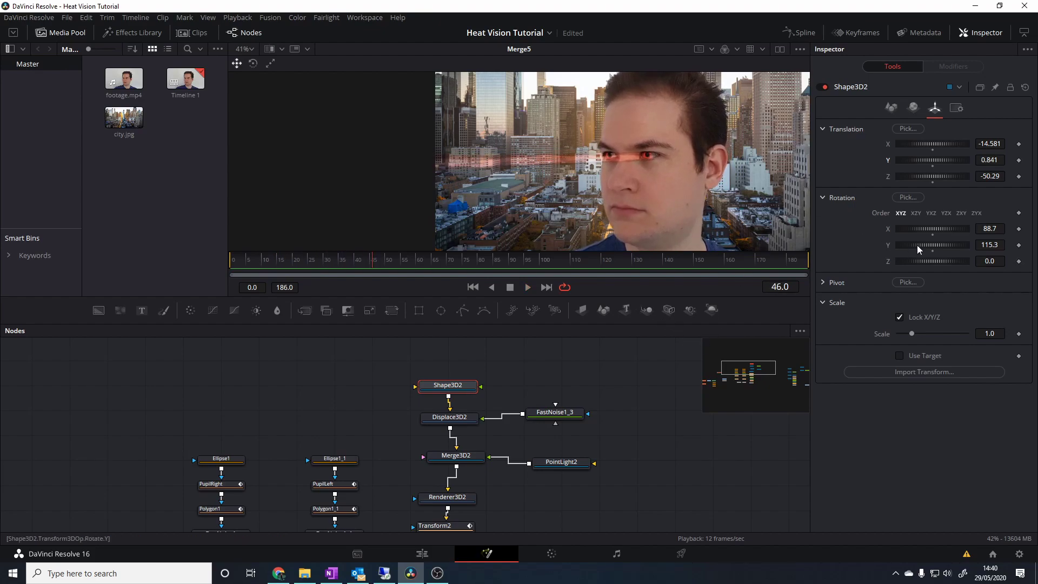
{"action": "left_click_drag", "start_coordinate": [919, 245], "coordinate": [927, 248]}
{"action": "mouse_move", "coordinate": [945, 144]}
{"action": "left_mouse_down"}
{"action": "mouse_move", "coordinate": [933, 145]}
{"action": "mouse_move", "coordinate": [957, 143]}
{"action": "mouse_move", "coordinate": [932, 161]}
{"action": "mouse_move", "coordinate": [952, 162]}
{"action": "mouse_move", "coordinate": [924, 144]}
{"action": "mouse_move", "coordinate": [955, 148]}
{"action": "mouse_move", "coordinate": [940, 147]}
{"action": "left_mouse_up"}
{"action": "key", "text": "space"}
{"action": "scroll", "coordinate": [732, 139], "scroll_direction": "down", "scroll_amount": 2}
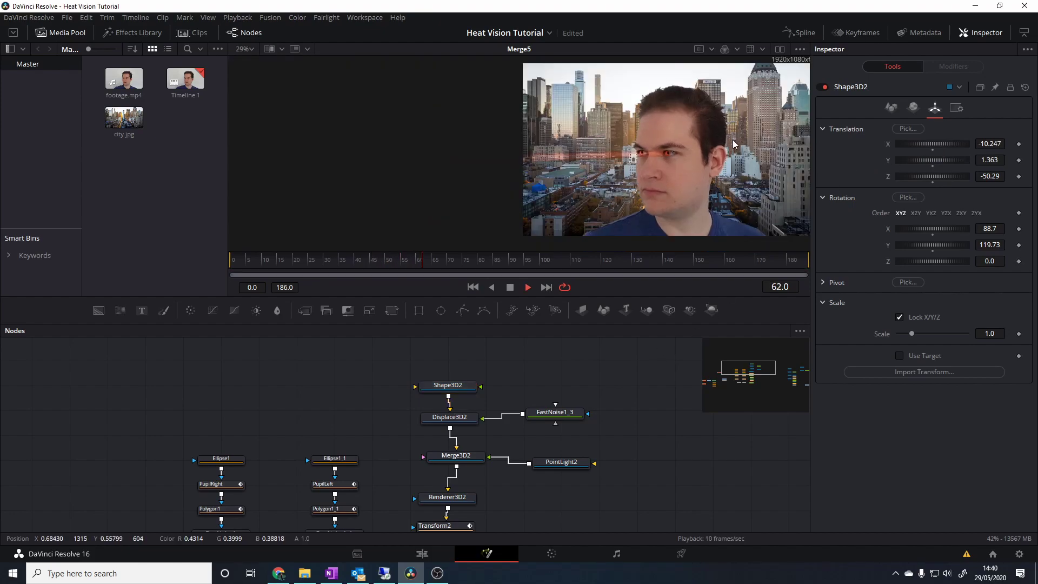
{"action": "scroll", "coordinate": [732, 140], "scroll_direction": "up", "scroll_amount": 3}
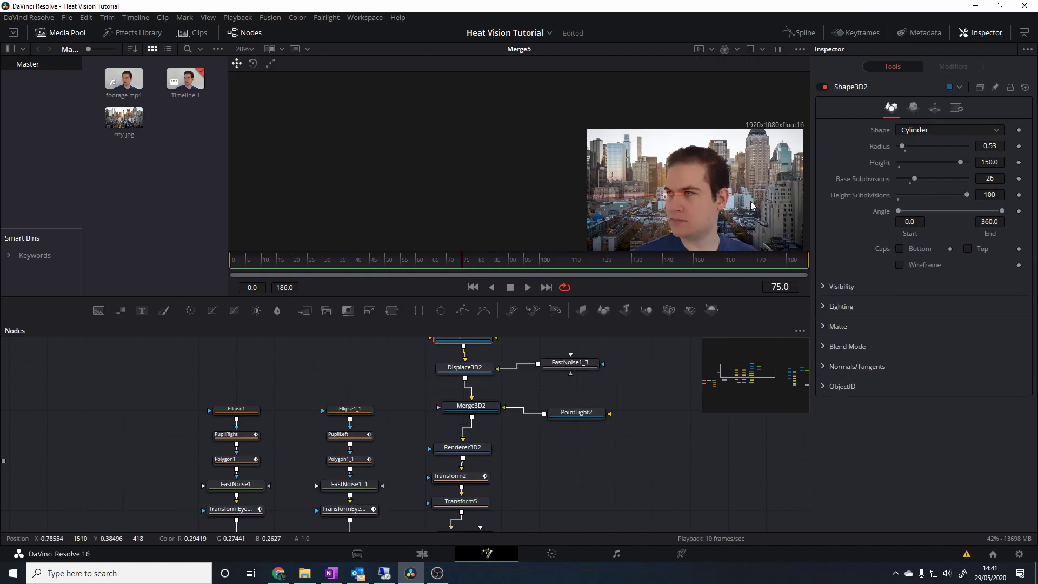
{"action": "scroll", "coordinate": [638, 135], "scroll_direction": "up", "scroll_amount": 2}
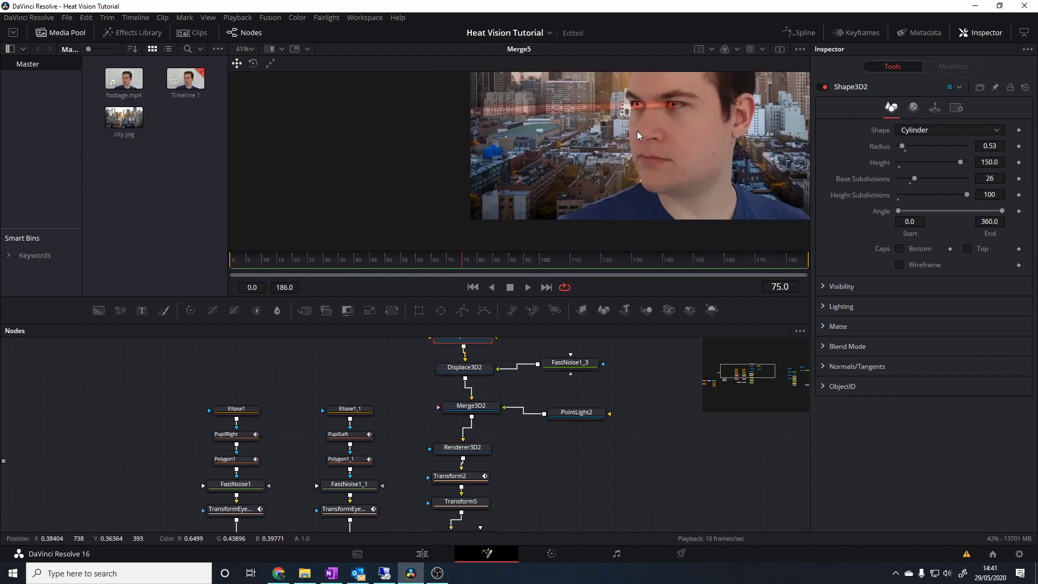
Step: Move MediaIn2 upward and insert the loose Displace1 node between MediaIn2 and Merge4
{"action": "left_click_drag", "start_coordinate": [373, 453], "coordinate": [489, 370]}
{"action": "left_click_drag", "start_coordinate": [284, 427], "coordinate": [459, 417]}
{"action": "left_click_drag", "start_coordinate": [288, 372], "coordinate": [450, 387]}
{"action": "left_click_drag", "start_coordinate": [343, 467], "coordinate": [325, 384]}
{"action": "left_click_drag", "start_coordinate": [441, 391], "coordinate": [410, 414]}
{"action": "left_click_drag", "start_coordinate": [325, 385], "coordinate": [329, 379]}
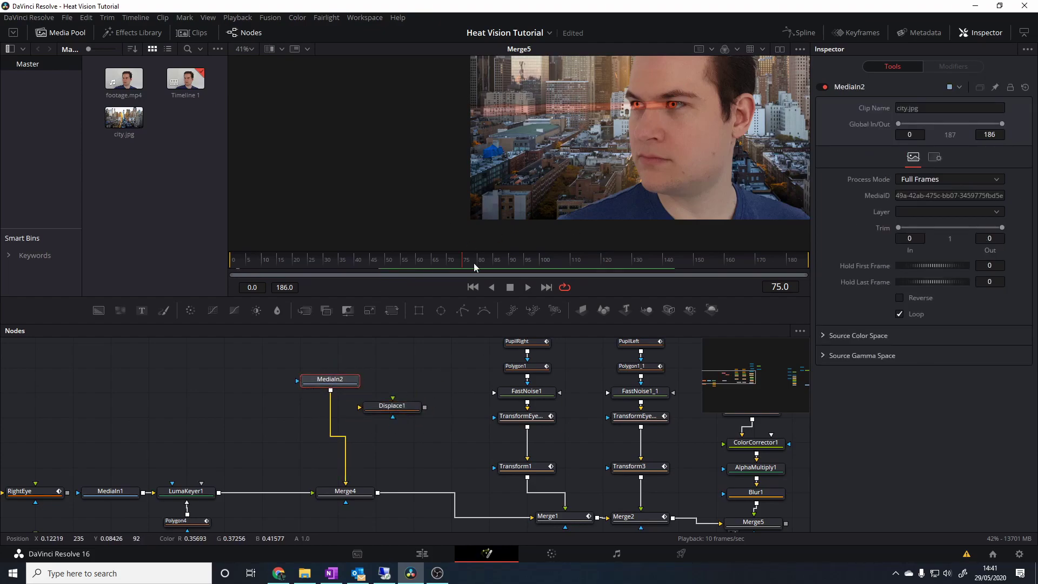
{"action": "left_click_drag", "start_coordinate": [407, 410], "coordinate": [363, 456]}
Step: Try an Offset of about -0.148 on Displace1 while viewing the beam up close
{"action": "scroll", "coordinate": [641, 126], "scroll_direction": "up", "scroll_amount": 5}
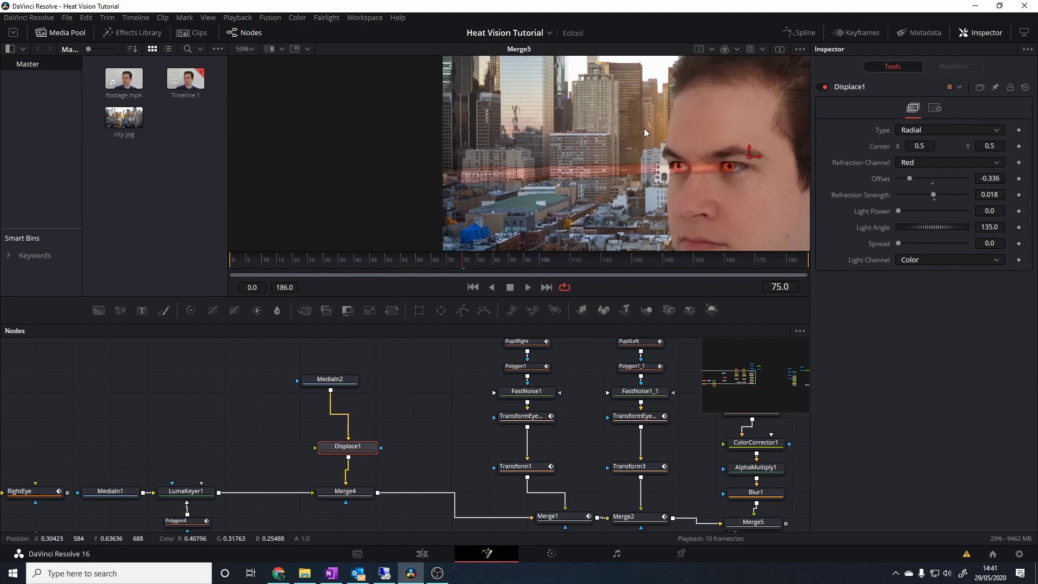
{"action": "left_click_drag", "start_coordinate": [911, 179], "coordinate": [922, 179]}
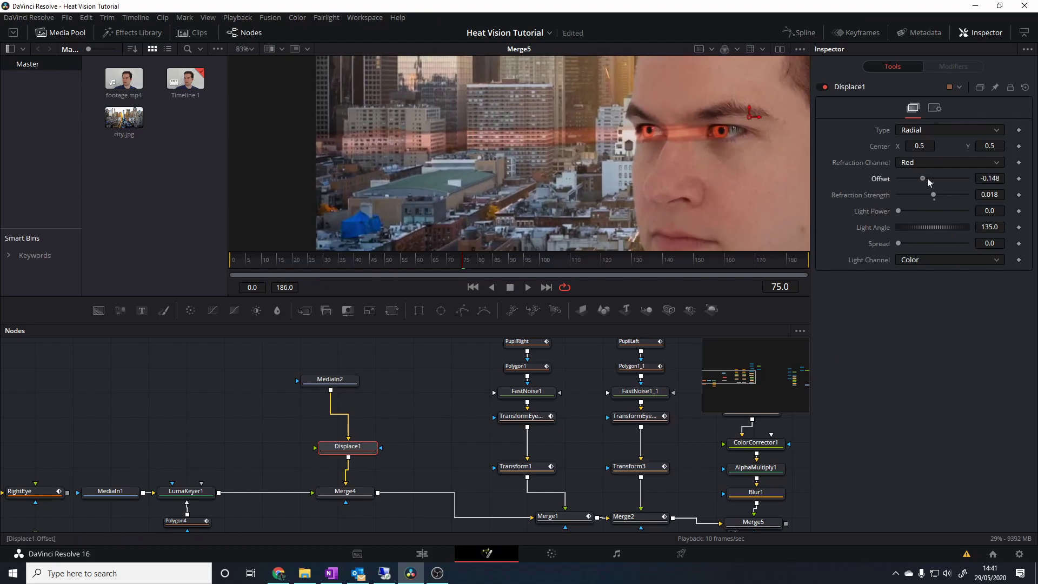
Step: Preview Blur1's beam output in the viewer, and switch the viewer back to Merge5
{"action": "left_click_drag", "start_coordinate": [590, 429], "coordinate": [423, 367]}
{"action": "left_click_drag", "start_coordinate": [253, 407], "coordinate": [367, 439]}
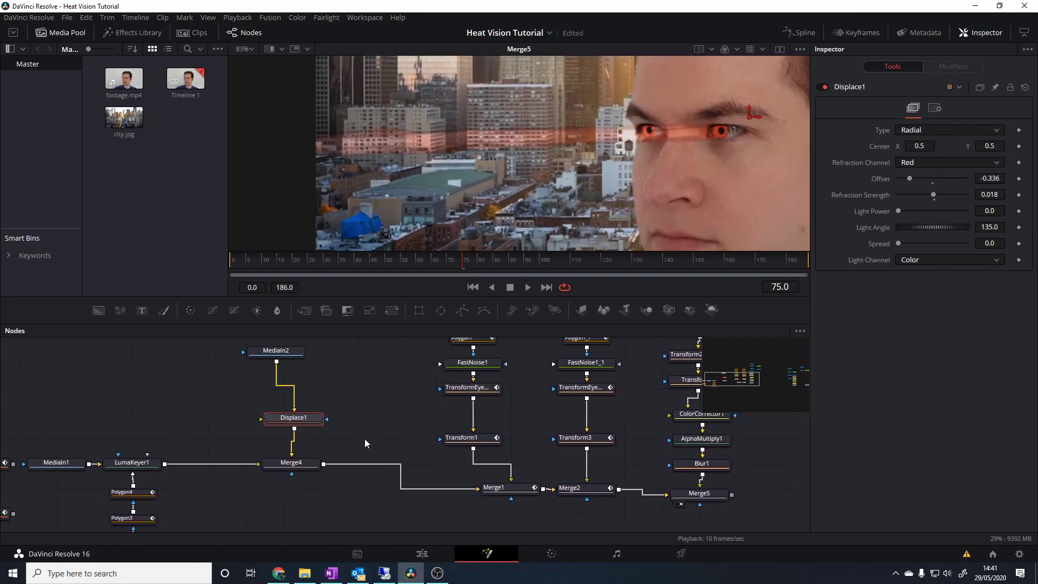
{"action": "left_click_drag", "start_coordinate": [529, 410], "coordinate": [398, 442]}
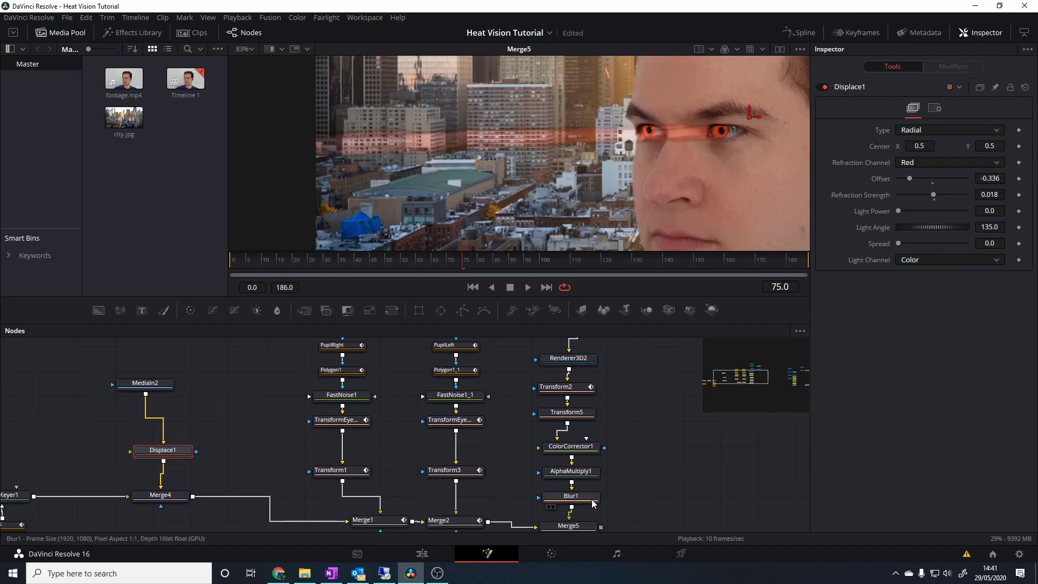
{"action": "left_click", "coordinate": [572, 496]}
{"action": "key", "text": "1"}
{"action": "left_click_drag", "start_coordinate": [543, 466], "coordinate": [619, 441]}
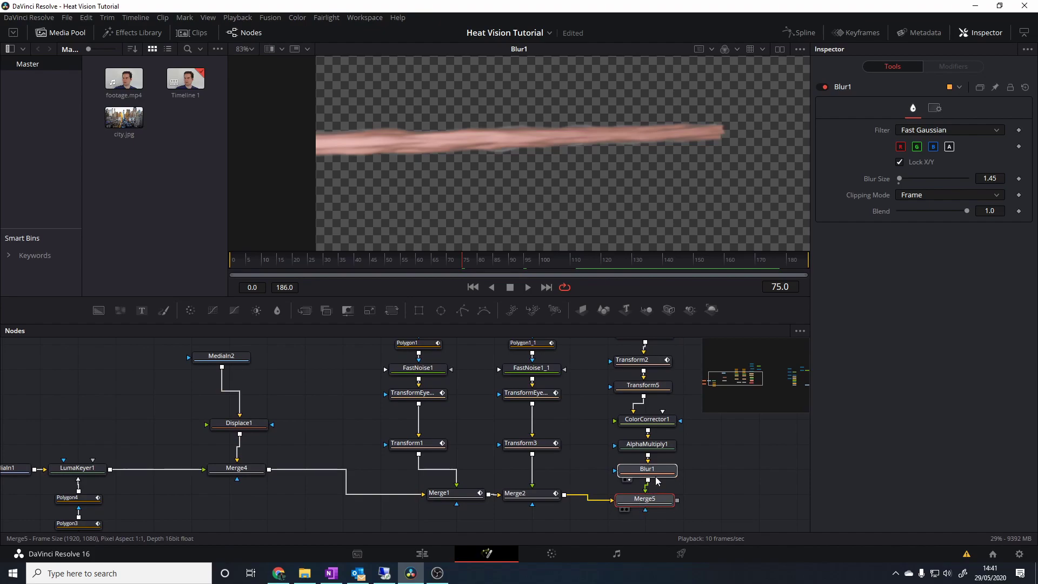
{"action": "left_click", "coordinate": [641, 501]}
{"action": "key", "text": "1"}
Step: Connect Blur1's output to Displace1's foreground input and play back the distortion behind the beam
{"action": "left_click_drag", "start_coordinate": [647, 480], "coordinate": [250, 429]}
{"action": "left_click", "coordinate": [251, 428]}
{"action": "key", "text": "space"}
{"action": "scroll", "coordinate": [498, 135], "scroll_direction": "up", "scroll_amount": 2}
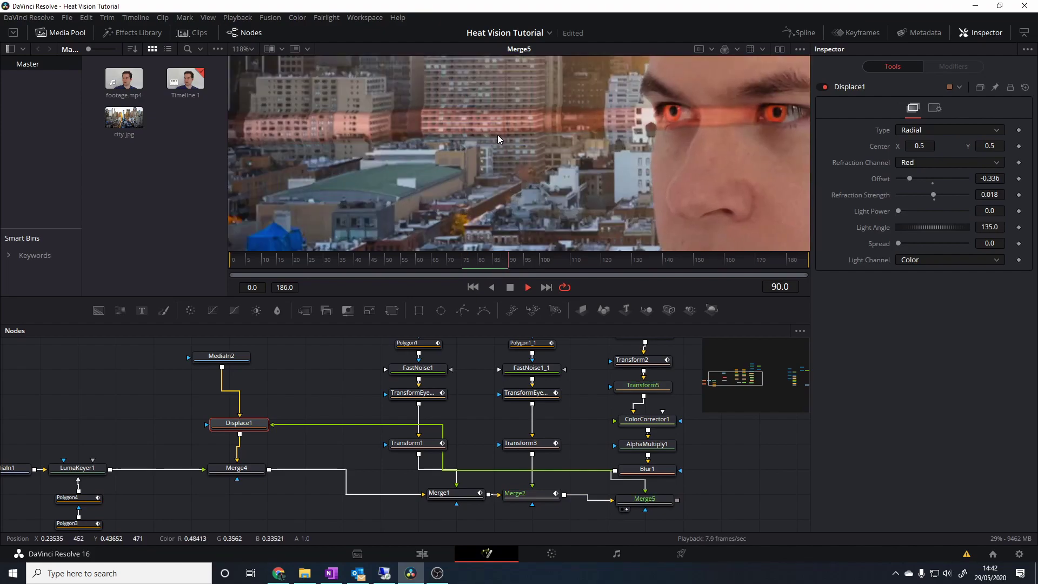
{"action": "left_click_drag", "start_coordinate": [498, 135], "coordinate": [541, 148]}
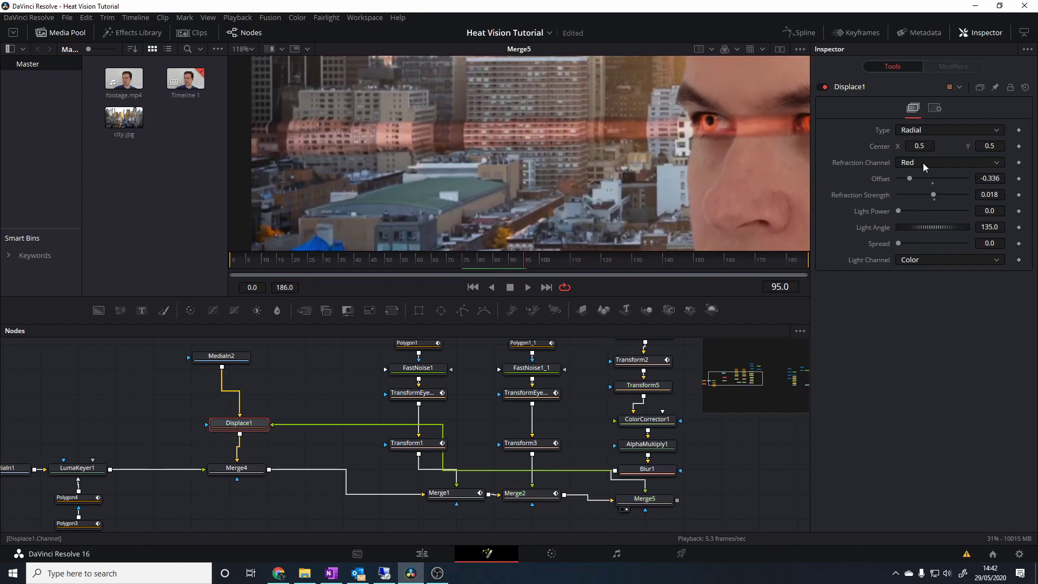
Step: Set Displace1's Offset to -0.5 and Refraction Strength to 0.034, and play back the result
{"action": "left_click_drag", "start_coordinate": [909, 179], "coordinate": [956, 204]}
{"action": "key", "text": "space"}
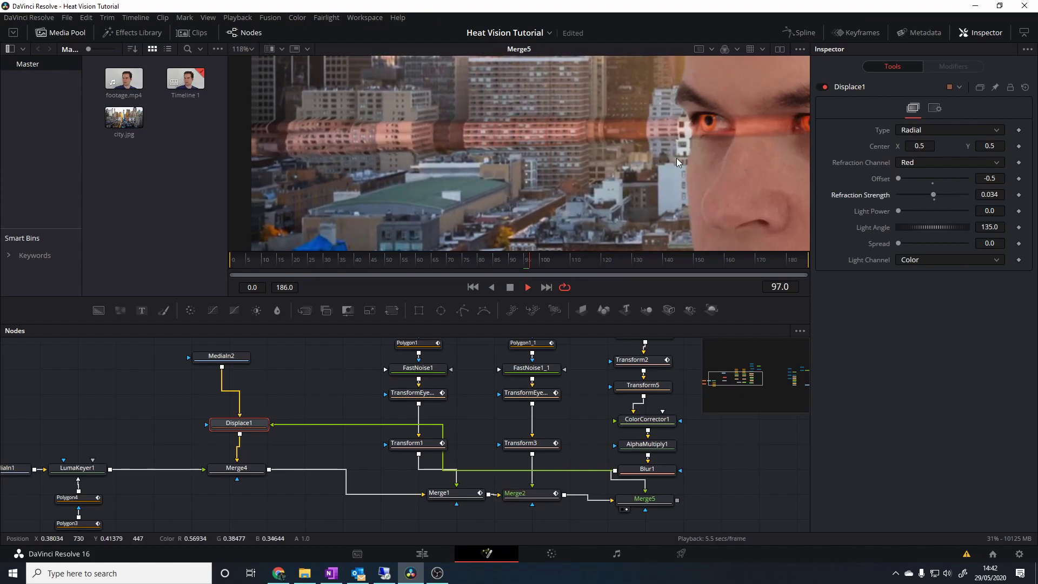
Step: Check the beam distortion during playback, across the whole frame and close to the eyes
{"action": "scroll", "coordinate": [680, 158], "scroll_direction": "down", "scroll_amount": 5}
{"action": "left_click", "coordinate": [731, 424]}
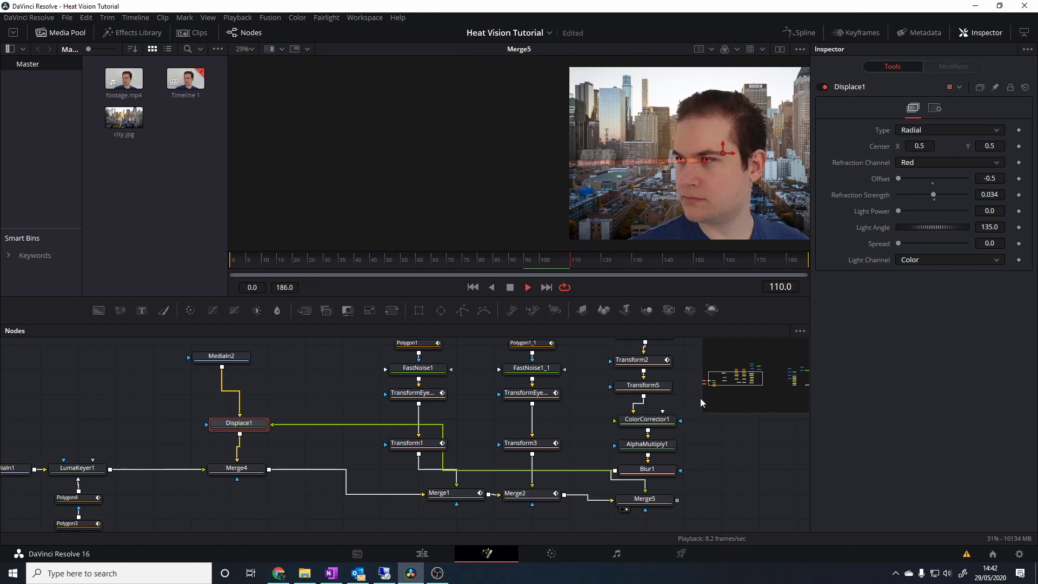
{"action": "left_click_drag", "start_coordinate": [673, 181], "coordinate": [533, 174]}
{"action": "scroll", "coordinate": [577, 199], "scroll_direction": "up", "scroll_amount": 3}
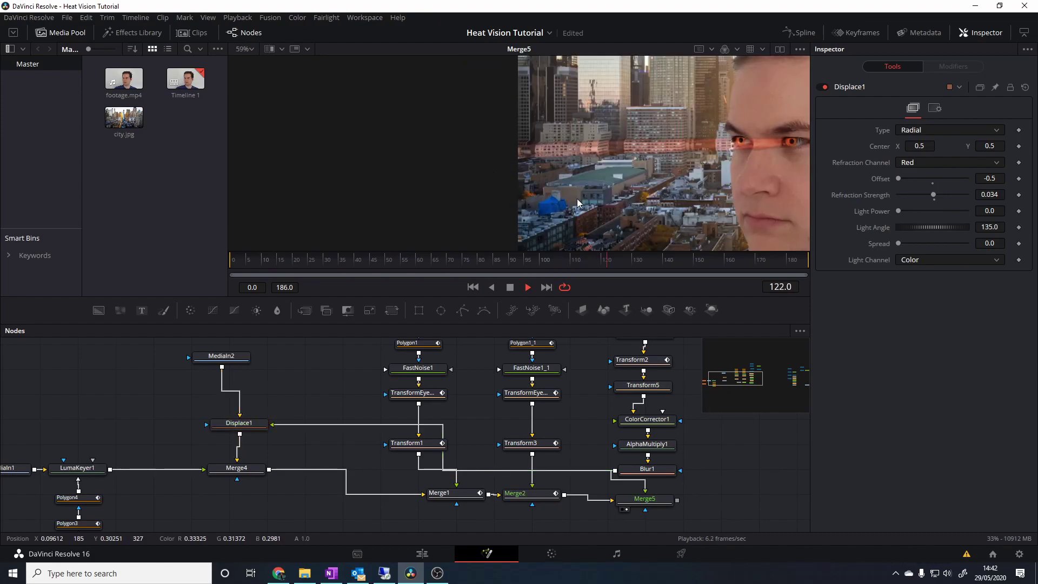
{"action": "scroll", "coordinate": [593, 205], "scroll_direction": "down", "scroll_amount": 4}
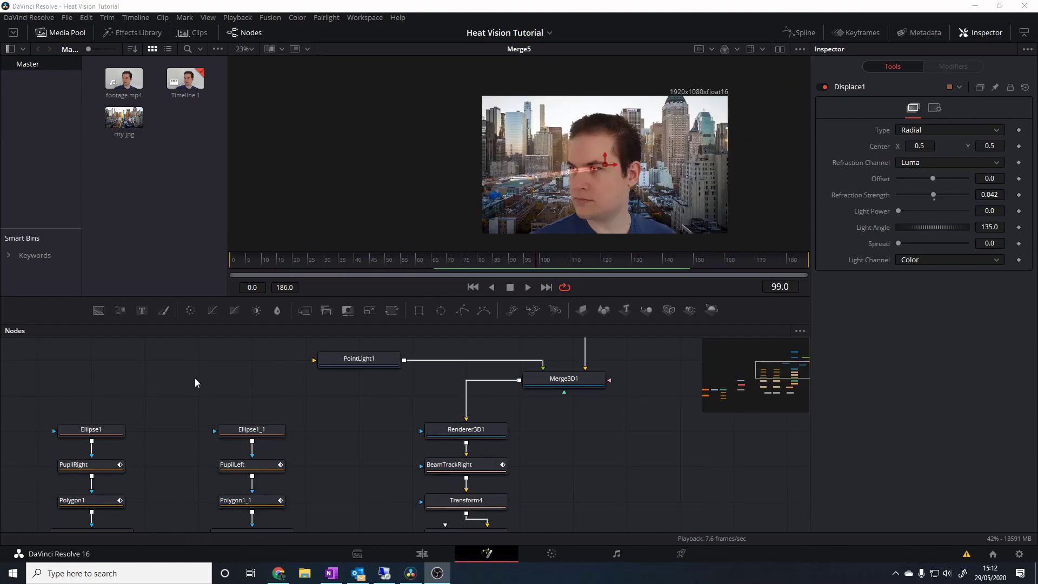
Step: Duplicate the Shape3D1, FastNoise1_2 and Displace3D1 nodes and connect the copied Displace3D to Merge3D1
{"action": "left_click_drag", "start_coordinate": [620, 358], "coordinate": [484, 325]}
{"action": "left_click_drag", "start_coordinate": [539, 409], "coordinate": [488, 384]}
{"action": "left_click_drag", "start_coordinate": [557, 376], "coordinate": [557, 422]}
{"action": "left_click_drag", "start_coordinate": [591, 351], "coordinate": [355, 474]}
{"action": "left_click_drag", "start_coordinate": [612, 459], "coordinate": [368, 515]}
{"action": "key", "text": "ctrl+c"}
{"action": "key", "text": "ctrl+v"}
{"action": "left_click_drag", "start_coordinate": [518, 460], "coordinate": [642, 469]}
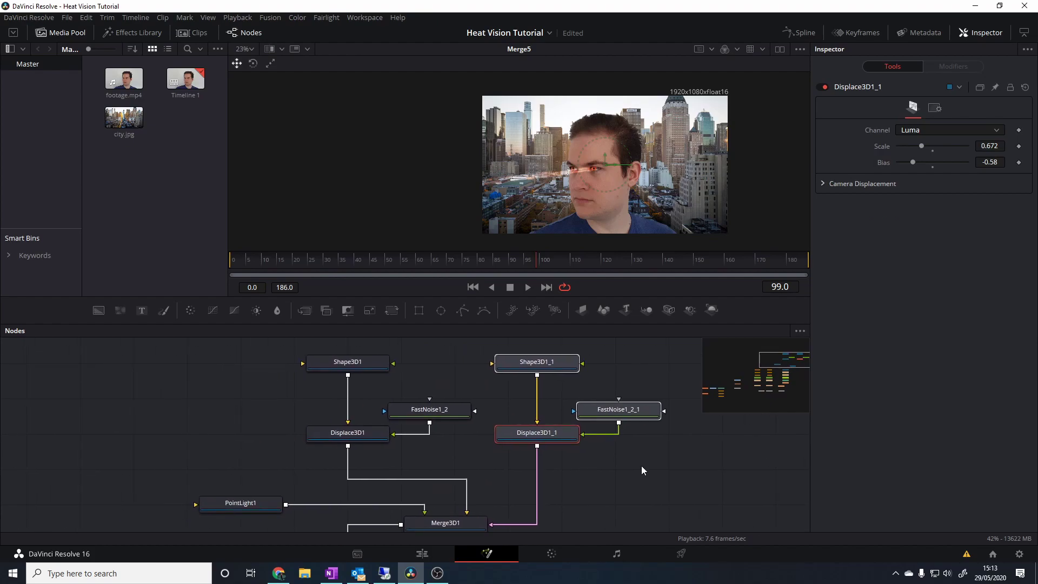
Step: Rearrange the original beam nodes, then add an Underlay around the copied beam nodes and move it clear of the originals
{"action": "left_click", "coordinate": [394, 442]}
{"action": "mouse_move", "coordinate": [431, 413]}
{"action": "left_mouse_down"}
{"action": "mouse_move", "coordinate": [448, 425]}
{"action": "mouse_move", "coordinate": [434, 405]}
{"action": "left_mouse_up"}
{"action": "left_click_drag", "start_coordinate": [692, 348], "coordinate": [360, 503]}
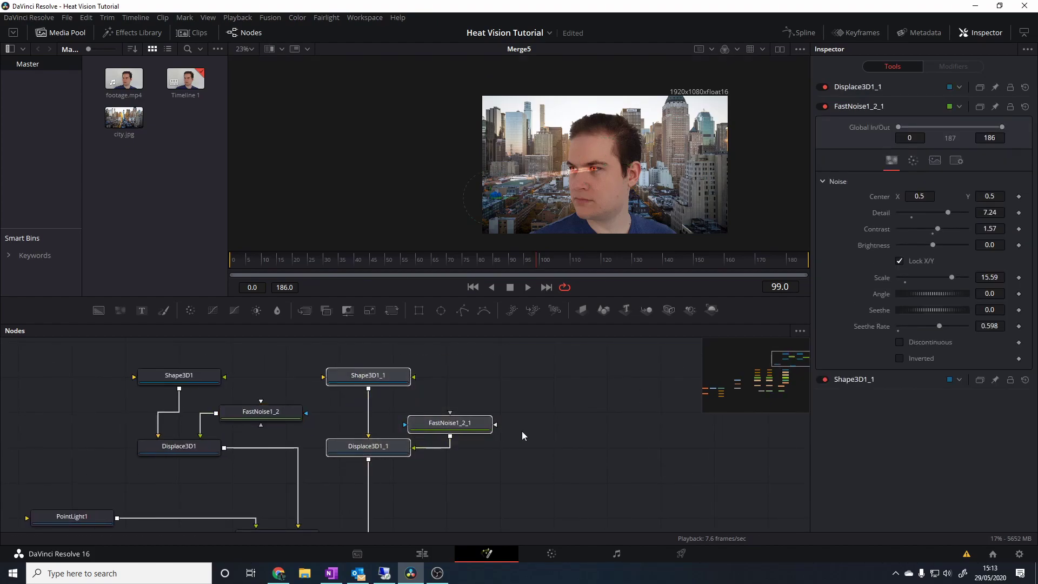
{"action": "key", "text": "shift+space"}
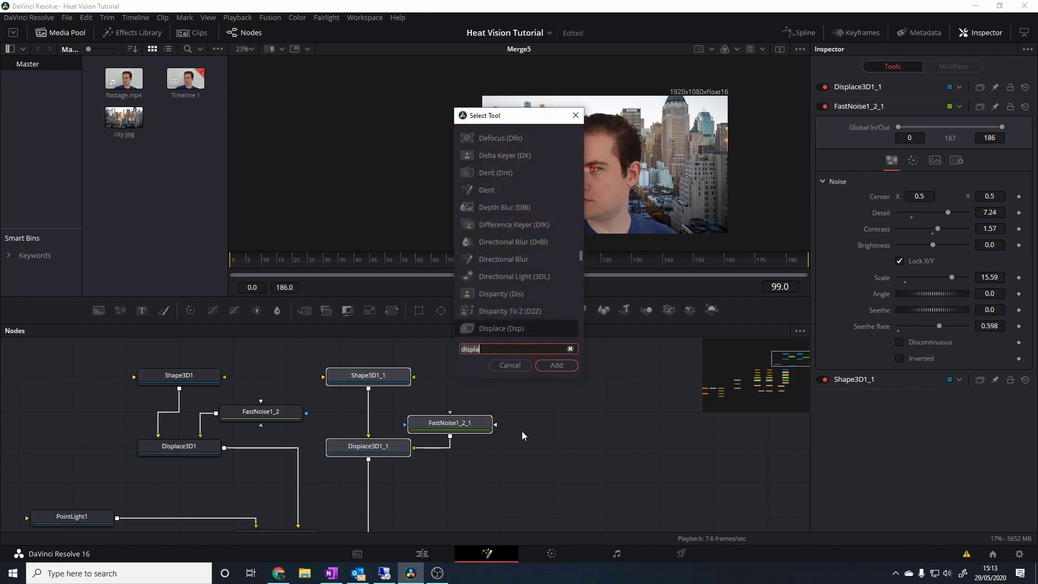
{"action": "type", "text": "und"}
{"action": "key", "text": "Return"}
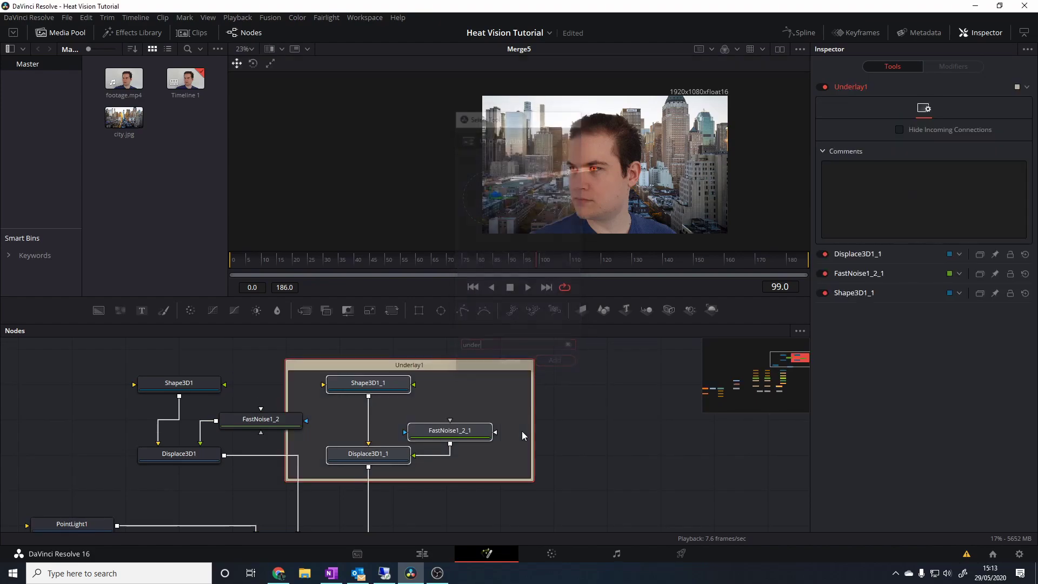
{"action": "left_click_drag", "start_coordinate": [519, 363], "coordinate": [606, 350]}
{"action": "left_click", "coordinate": [662, 385]}
Step: Add an Underlay around Shape3D1, FastNoise1_2 and Displace3D1, and rename it RightEyeBeam
{"action": "left_click_drag", "start_coordinate": [90, 354], "coordinate": [316, 448]}
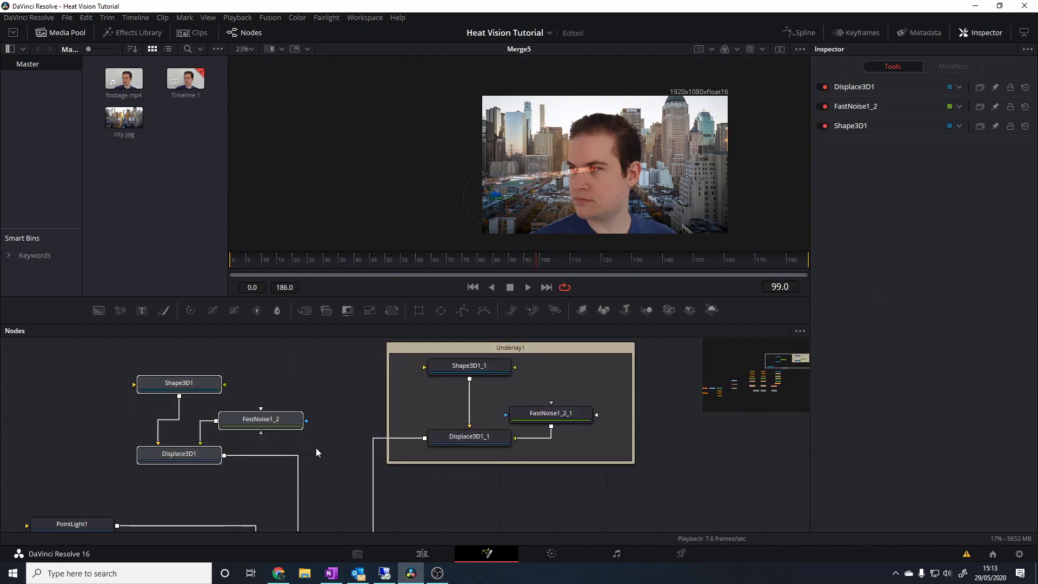
{"action": "key", "text": "shift+space"}
{"action": "type", "text": "unde"}
{"action": "key", "text": "Return"}
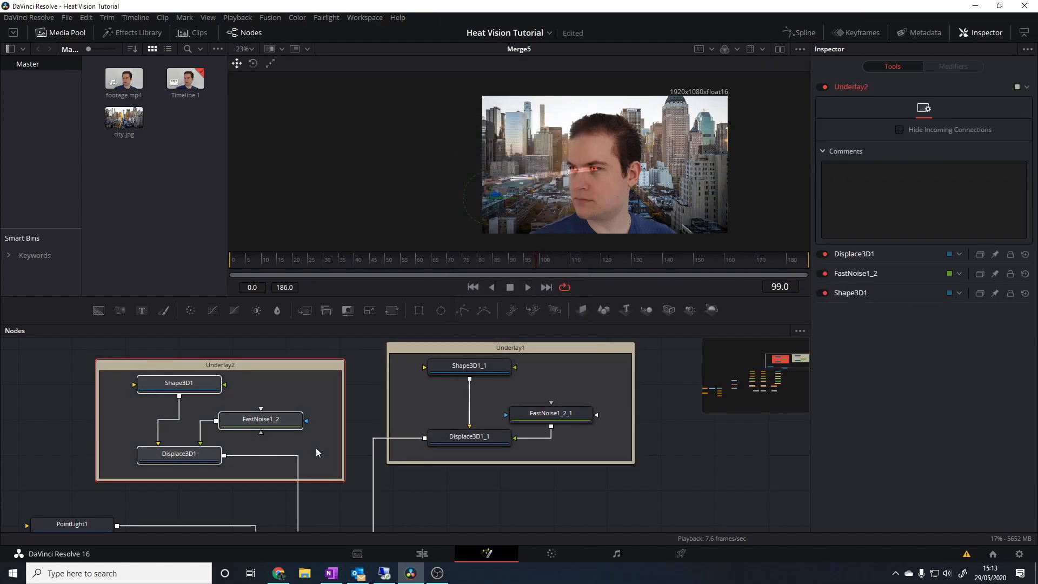
{"action": "left_click", "coordinate": [297, 369]}
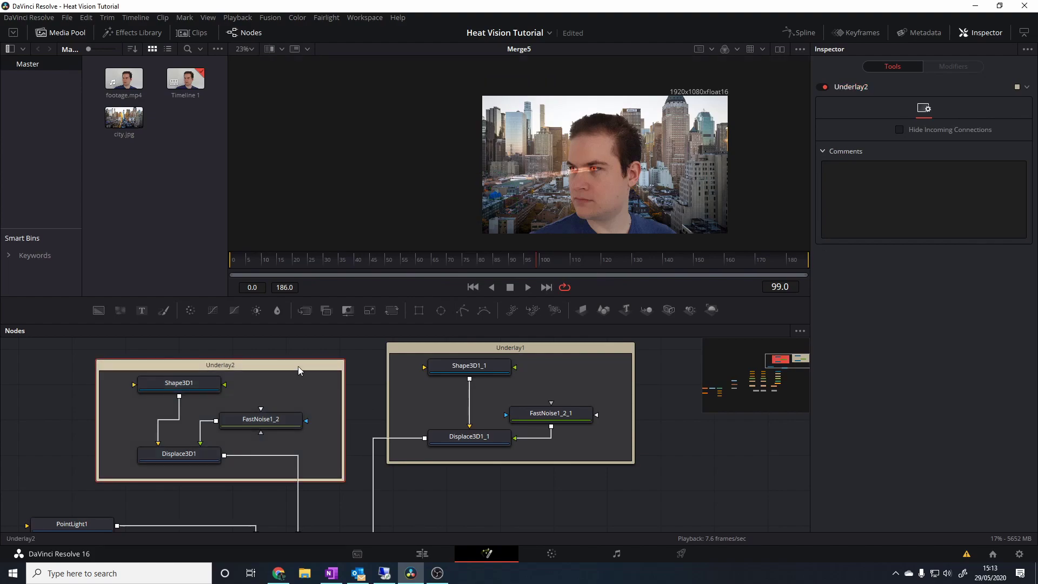
{"action": "key", "text": "F2"}
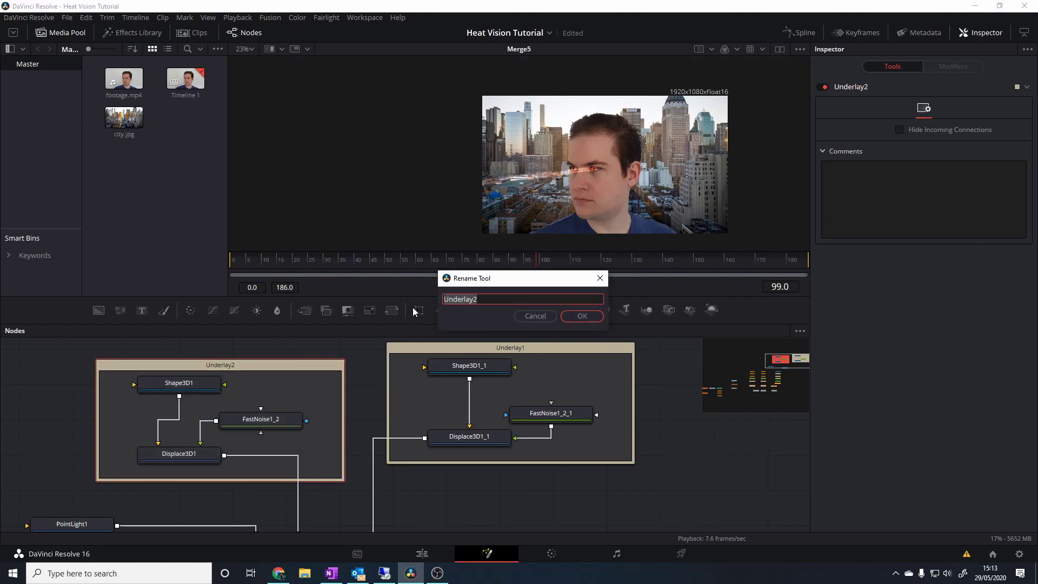
{"action": "type", "text": "Righ"}
{"action": "key", "text": "Return"}
Step: Rename the Underlay around the copied beam nodes to LeftEyeBeam and place it beside RightEyeBeam
{"action": "left_click", "coordinate": [579, 346]}
{"action": "scroll", "coordinate": [576, 347], "scroll_direction": "up", "scroll_amount": 1}
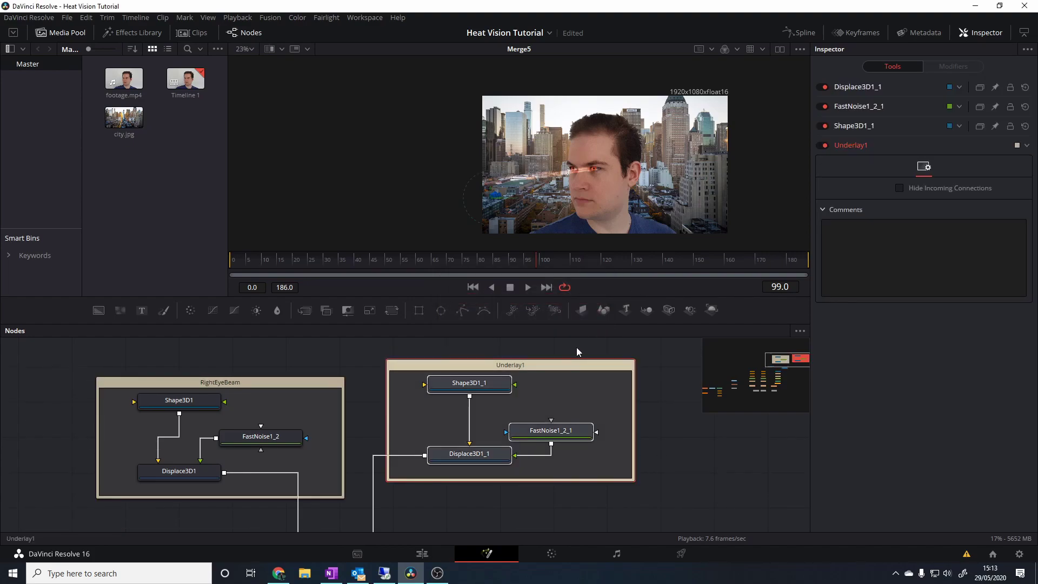
{"action": "left_click_drag", "start_coordinate": [568, 362], "coordinate": [569, 363]}
{"action": "left_click", "coordinate": [663, 368]}
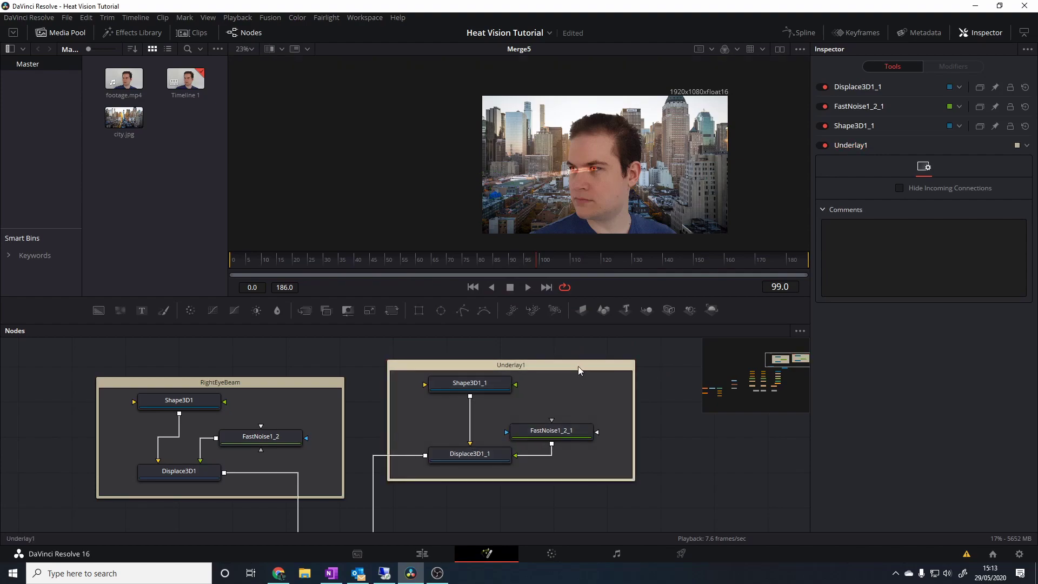
{"action": "left_click", "coordinate": [564, 366], "text": "alt"}
{"action": "key", "text": "F2"}
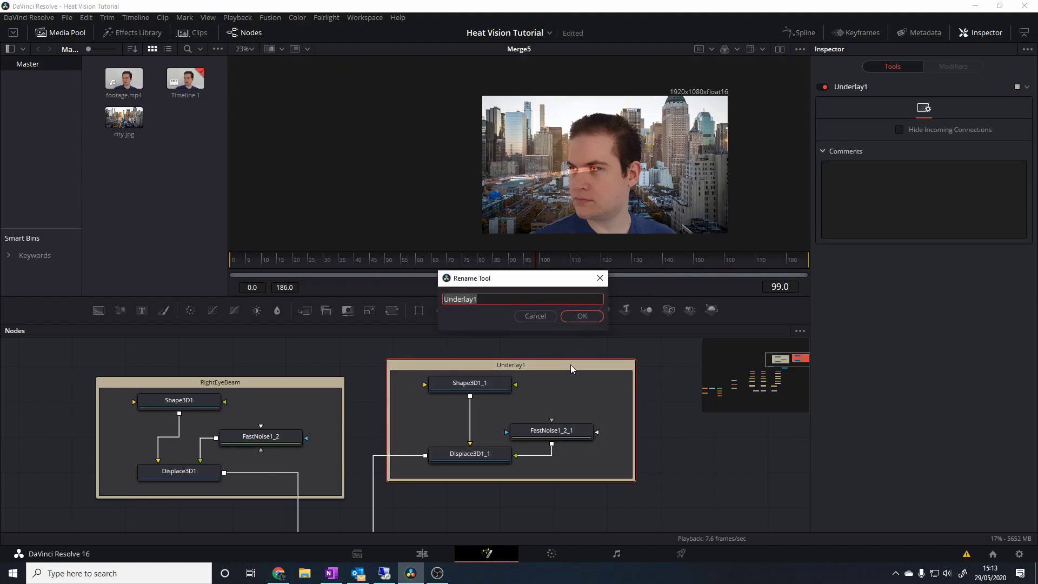
{"action": "type", "text": "LeftEyeBeam"}
{"action": "key", "text": "Return"}
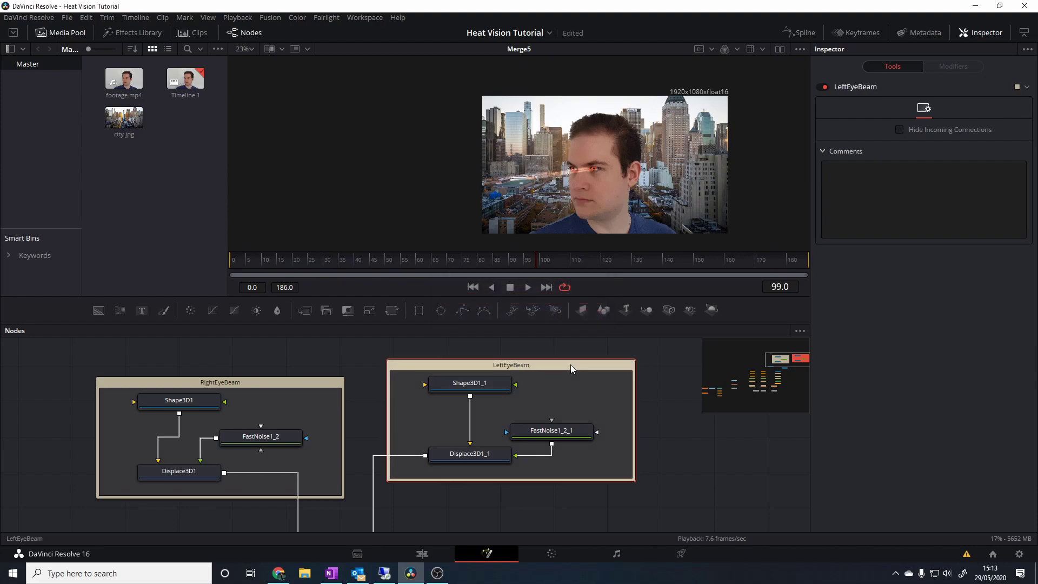
{"action": "left_click_drag", "start_coordinate": [560, 364], "coordinate": [562, 394]}
{"action": "left_click", "coordinate": [672, 386]}
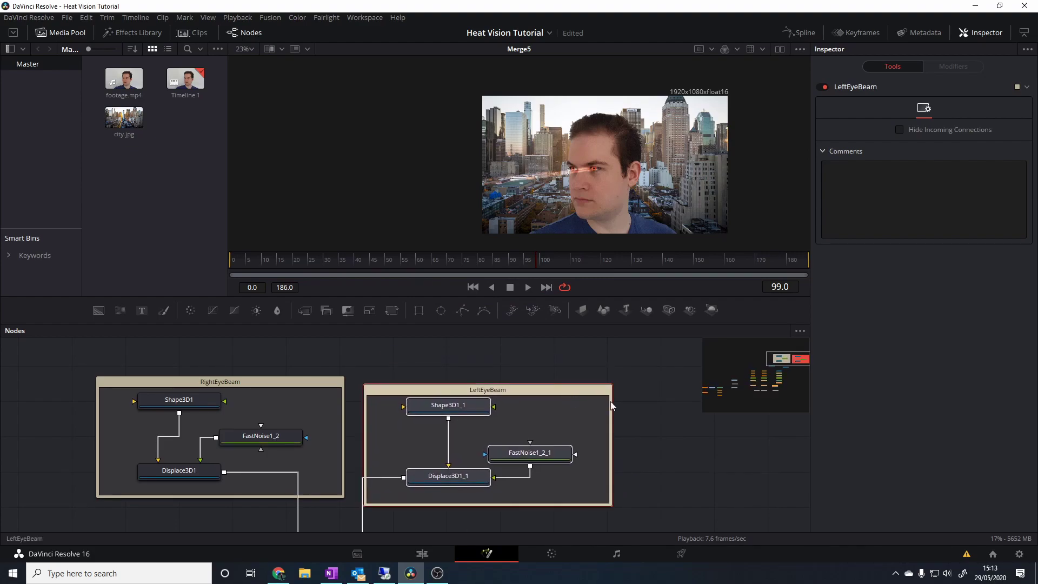
Step: Align the second beam with its eye by setting Shape3D1_1's translation to X -3.146, Y 1.24, Z -11.75, and play back the result
{"action": "left_click", "coordinate": [459, 414]}
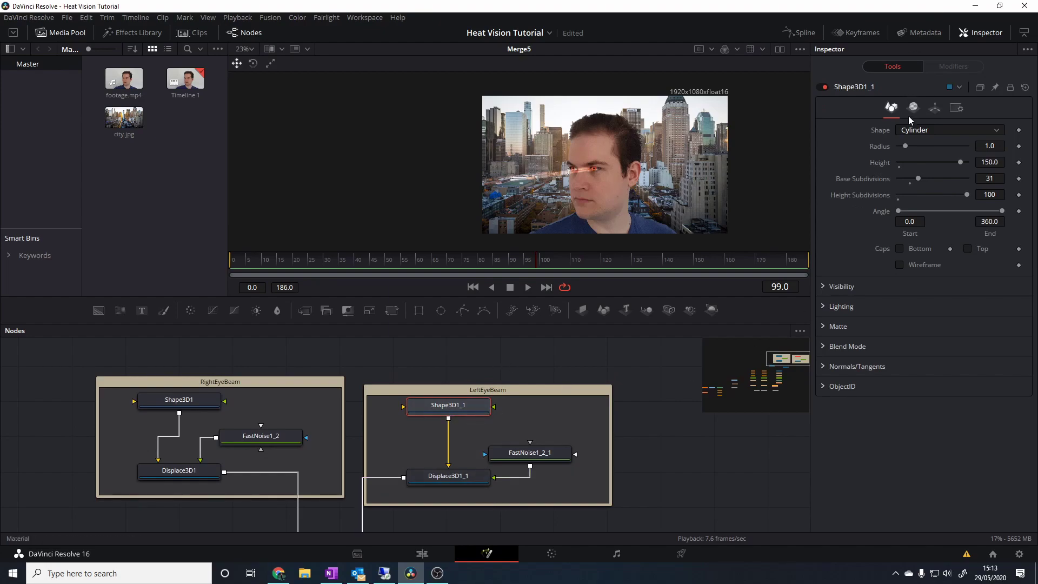
{"action": "left_click", "coordinate": [935, 108]}
{"action": "left_click_drag", "start_coordinate": [929, 143], "coordinate": [883, 145]}
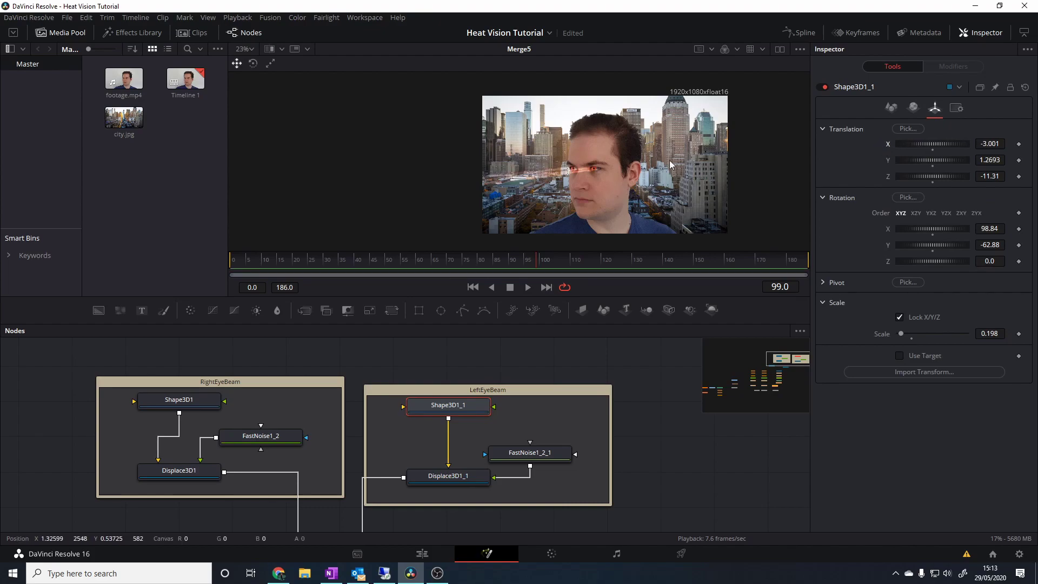
{"action": "scroll", "coordinate": [538, 171], "scroll_direction": "up", "scroll_amount": 3}
{"action": "left_click_drag", "start_coordinate": [940, 164], "coordinate": [922, 143]}
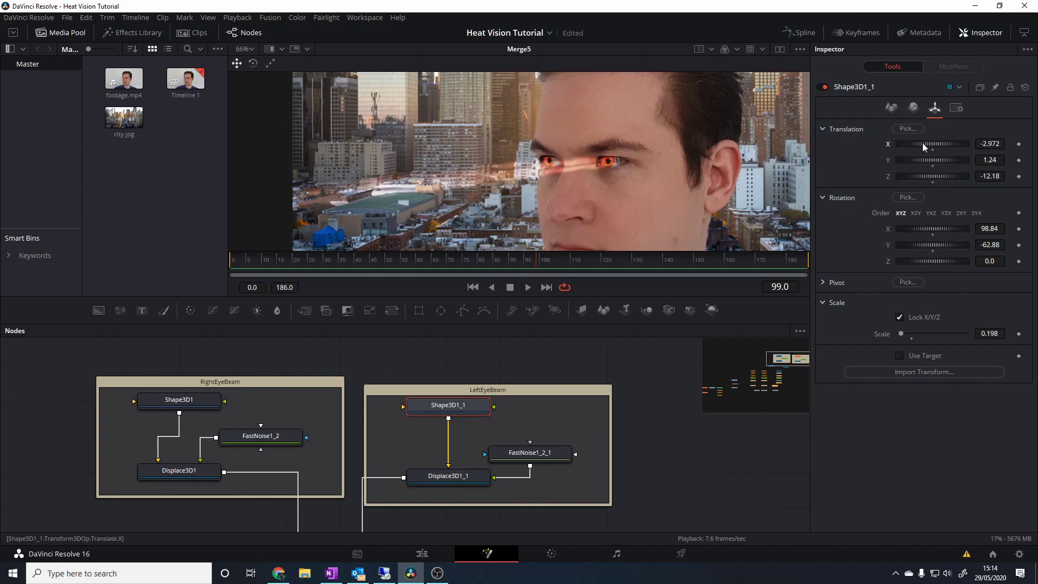
{"action": "left_click_drag", "start_coordinate": [916, 158], "coordinate": [931, 173]}
{"action": "scroll", "coordinate": [709, 155], "scroll_direction": "down", "scroll_amount": 2}
{"action": "scroll", "coordinate": [710, 155], "scroll_direction": "down", "scroll_amount": 1}
{"action": "key", "text": "space"}
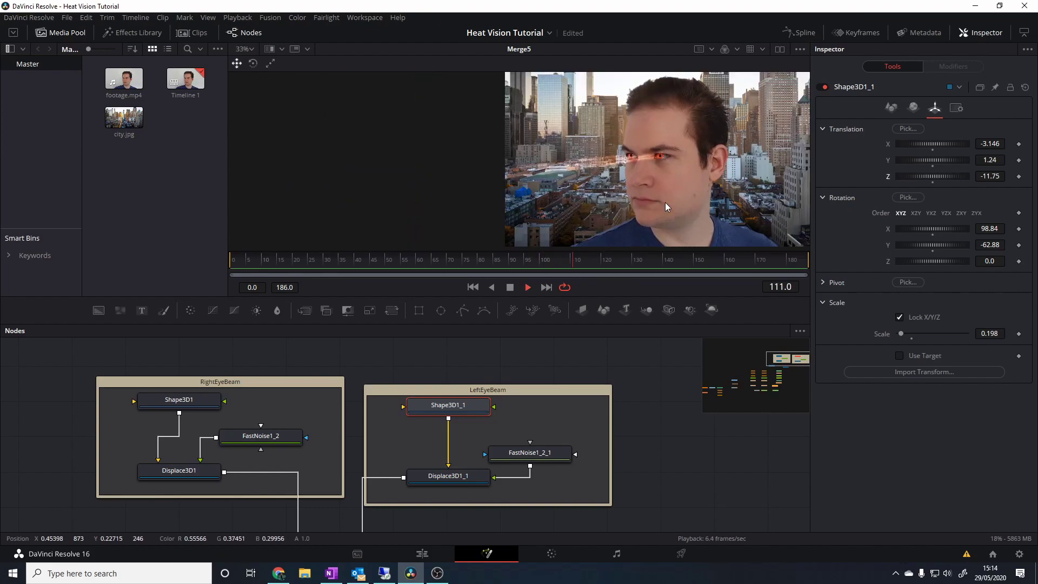
{"action": "scroll", "coordinate": [662, 157], "scroll_direction": "up", "scroll_amount": 4}
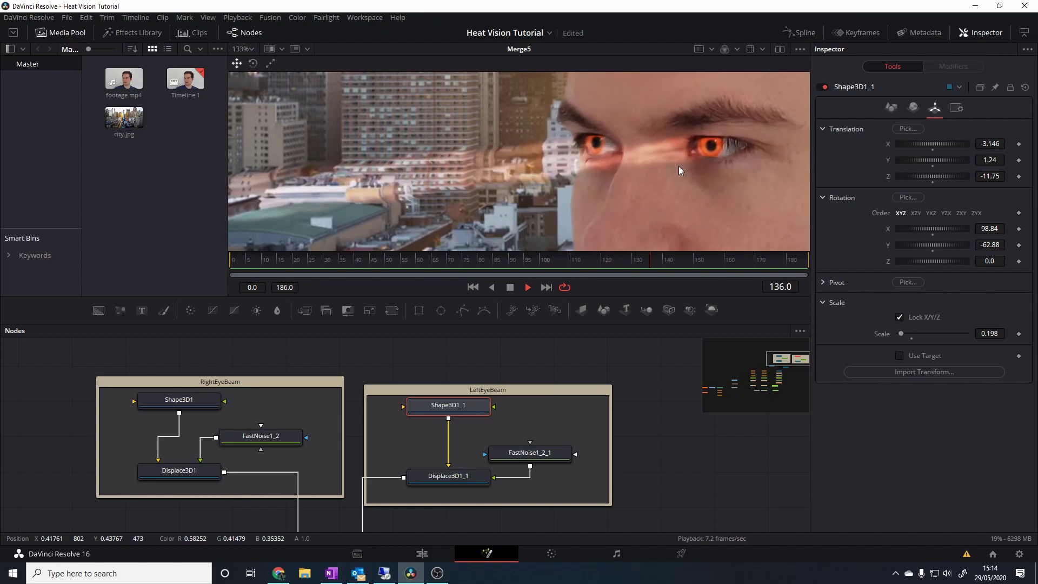
{"action": "key", "text": "space"}
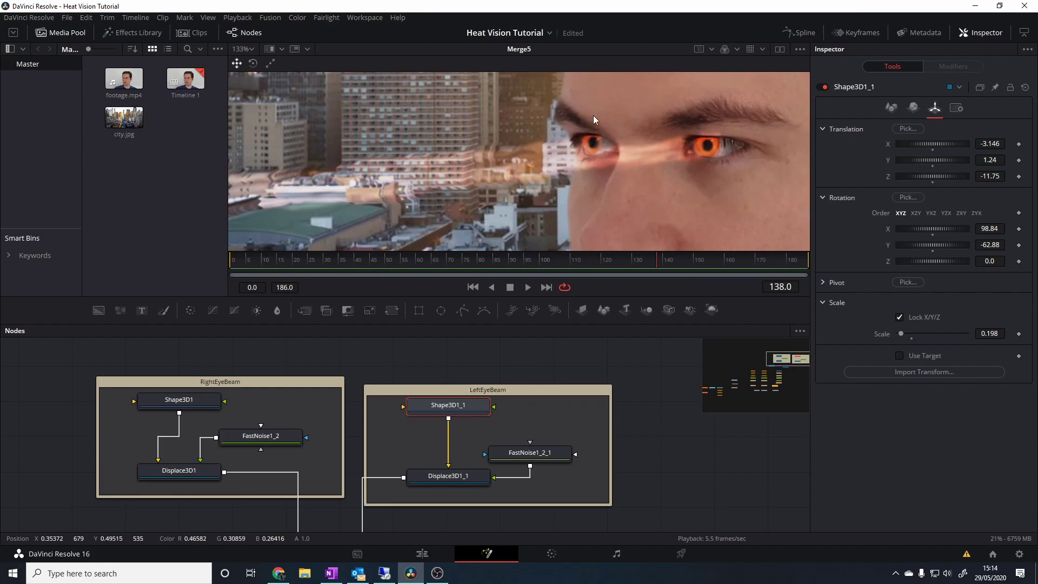
Step: Set FastNoise1_2_1's Seethe to 3.007 so the left beam's noise differs from the right's, checking it in playback
{"action": "mouse_move", "coordinate": [542, 459]}
{"action": "left_mouse_down"}
{"action": "mouse_move", "coordinate": [559, 449]}
{"action": "mouse_move", "coordinate": [552, 445]}
{"action": "left_mouse_up"}
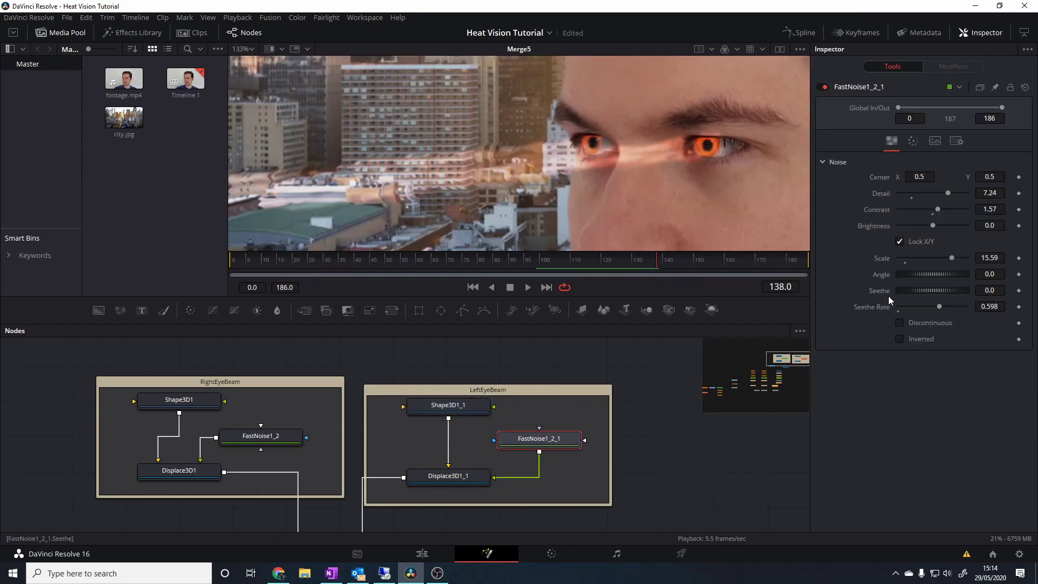
{"action": "left_click_drag", "start_coordinate": [913, 291], "coordinate": [999, 292]}
{"action": "key", "text": "space"}
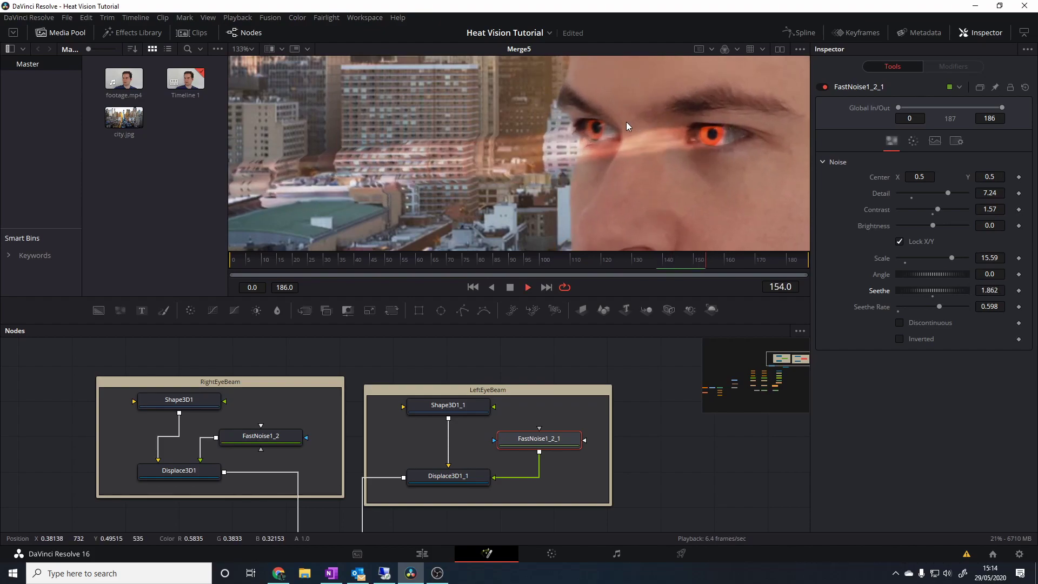
{"action": "scroll", "coordinate": [626, 122], "scroll_direction": "down", "scroll_amount": 5}
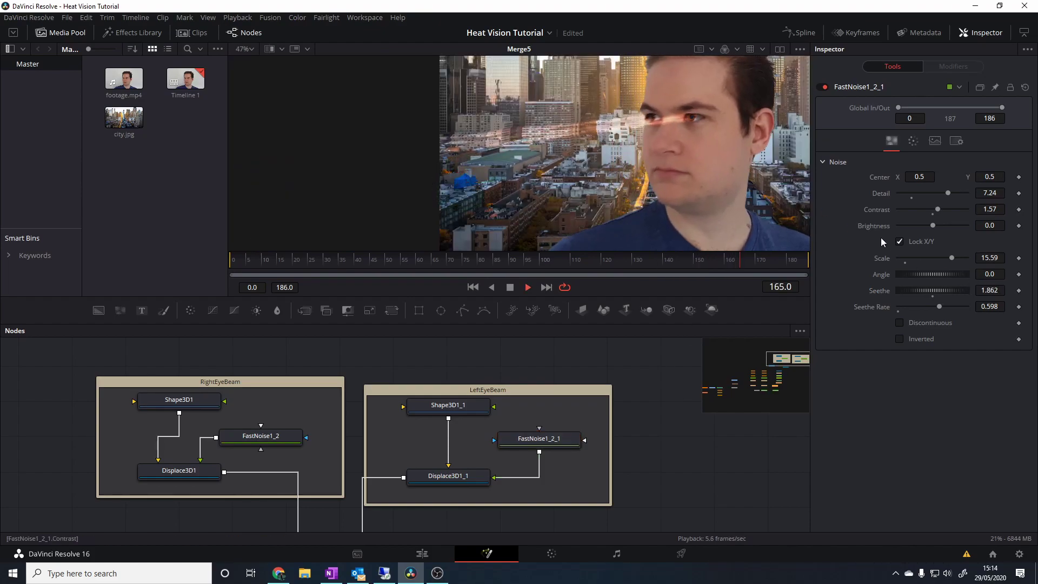
{"action": "left_click_drag", "start_coordinate": [918, 294], "coordinate": [998, 293]}
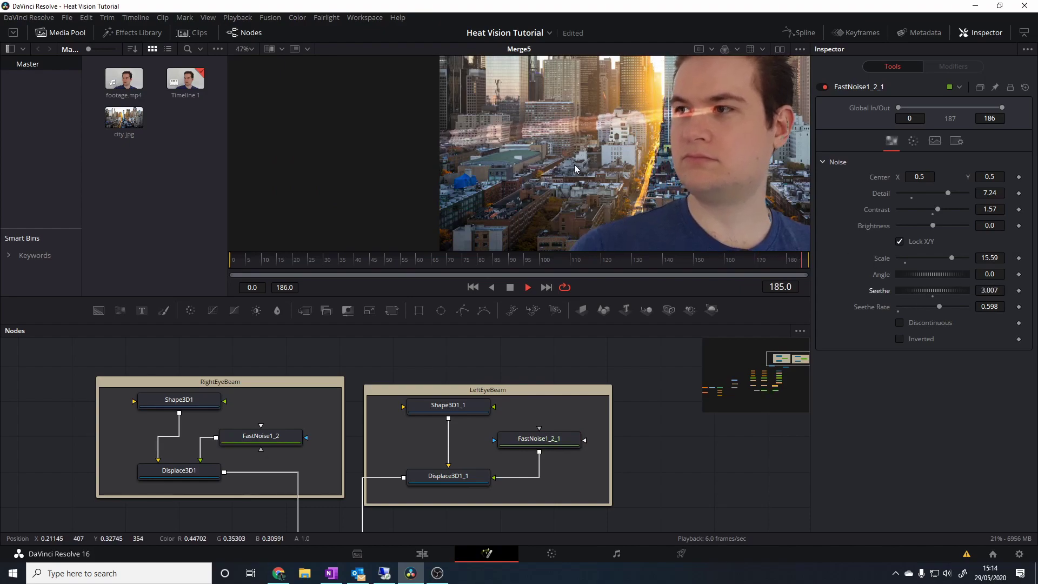
{"action": "key", "text": "space"}
{"action": "left_click_drag", "start_coordinate": [636, 409], "coordinate": [623, 400]}
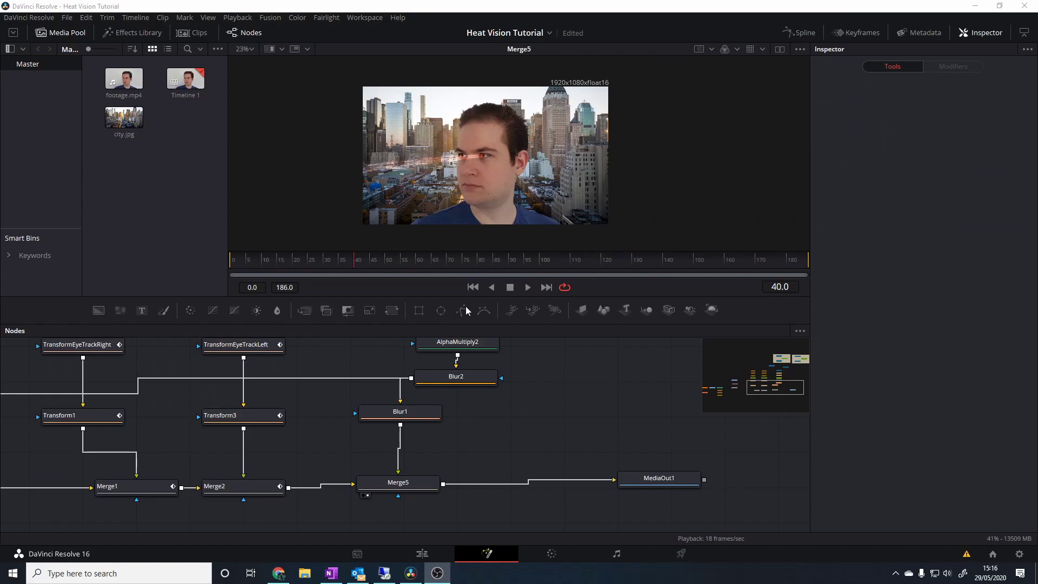
Step: Compare Merge2 and Merge5 in the viewer, then add an Ellipse mask to Merge5 and place it below that node
{"action": "left_click", "coordinate": [428, 484]}
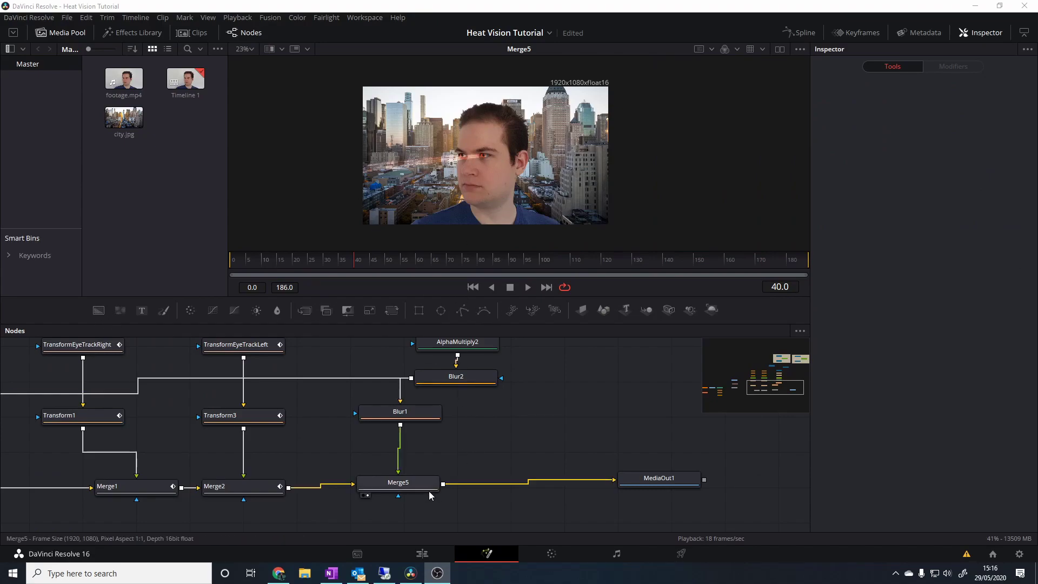
{"action": "left_click_drag", "start_coordinate": [512, 521], "coordinate": [504, 430]}
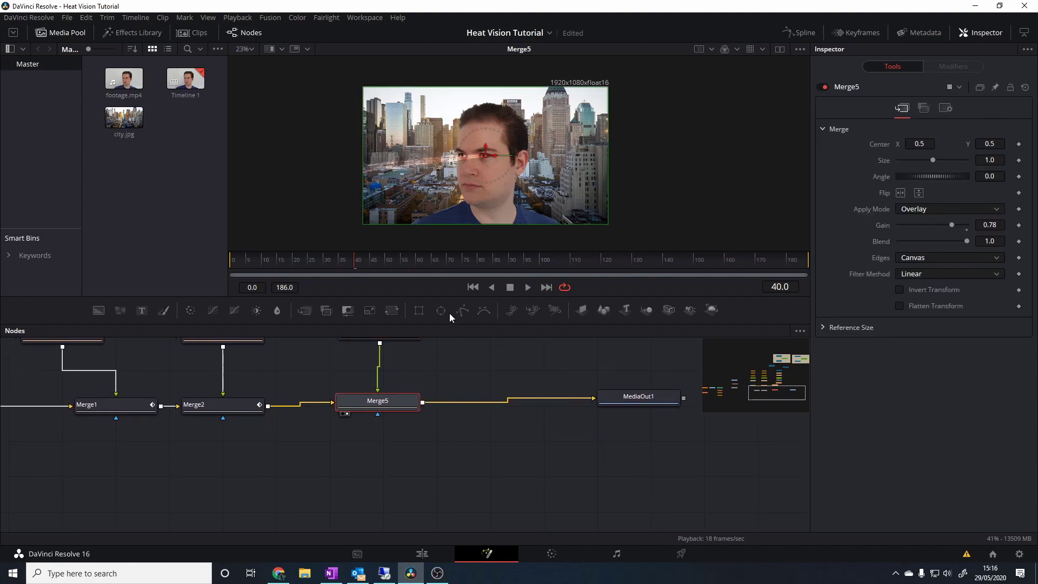
{"action": "left_click_drag", "start_coordinate": [373, 400], "coordinate": [382, 415]}
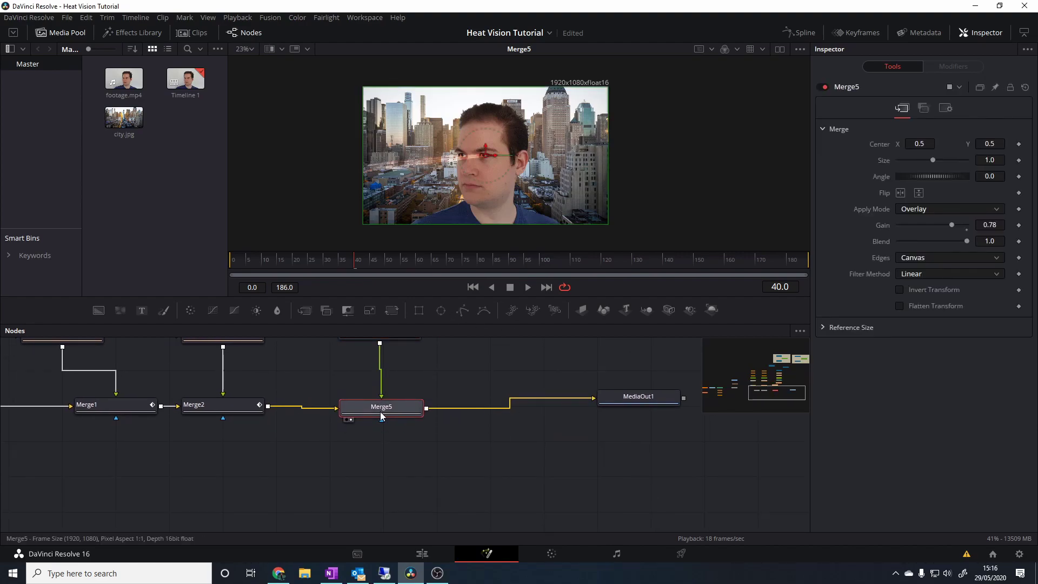
{"action": "left_click", "coordinate": [212, 403]}
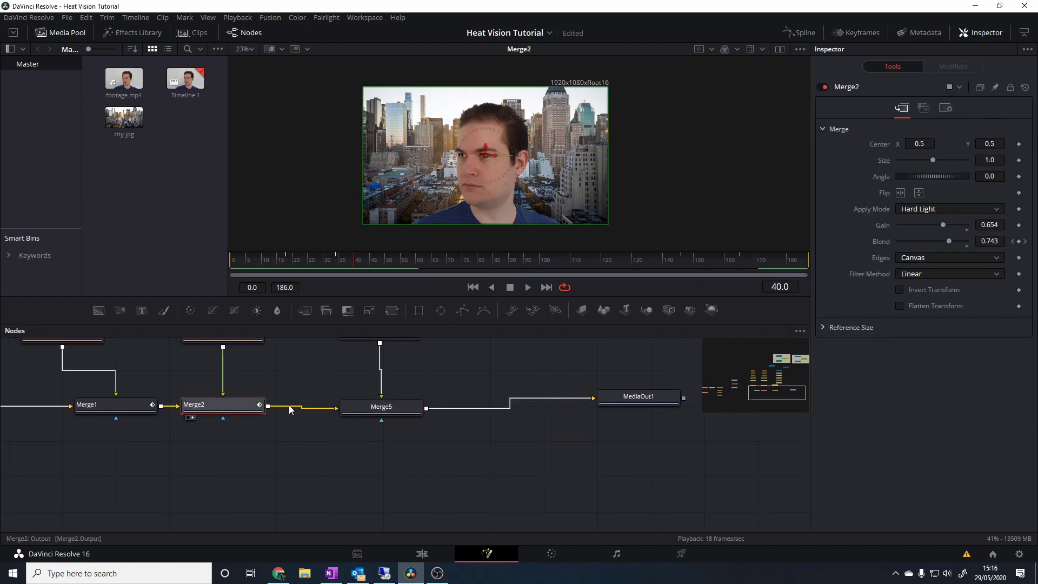
{"action": "left_click", "coordinate": [375, 404]}
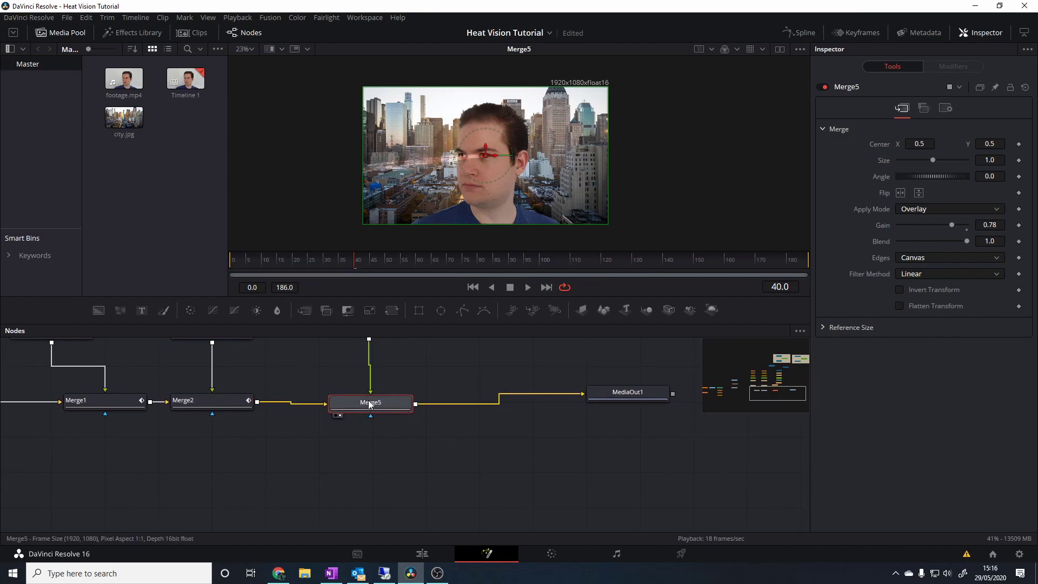
{"action": "left_click", "coordinate": [441, 312]}
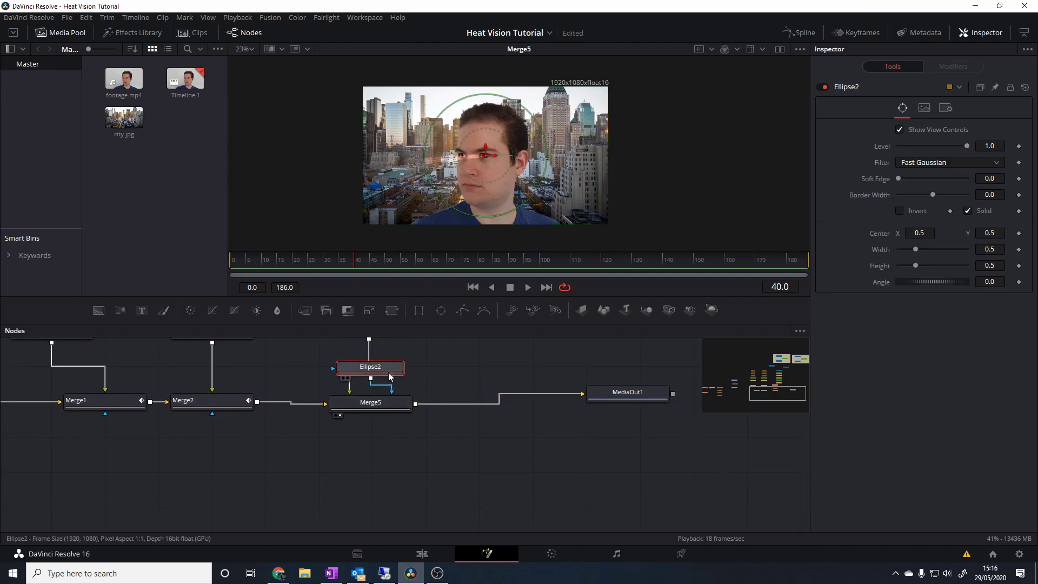
{"action": "left_click_drag", "start_coordinate": [386, 388], "coordinate": [388, 470]}
Step: At frame 38, position Ellipse2 at center 0.797356, 0.558823 and keyframe its Center, Width and Height
{"action": "left_click_drag", "start_coordinate": [484, 157], "coordinate": [565, 145]}
{"action": "left_click_drag", "start_coordinate": [306, 261], "coordinate": [349, 279]}
{"action": "mouse_move", "coordinate": [547, 144]}
{"action": "left_mouse_down"}
{"action": "mouse_move", "coordinate": [555, 147]}
{"action": "mouse_move", "coordinate": [540, 147]}
{"action": "left_mouse_up"}
{"action": "left_click", "coordinate": [1020, 234]}
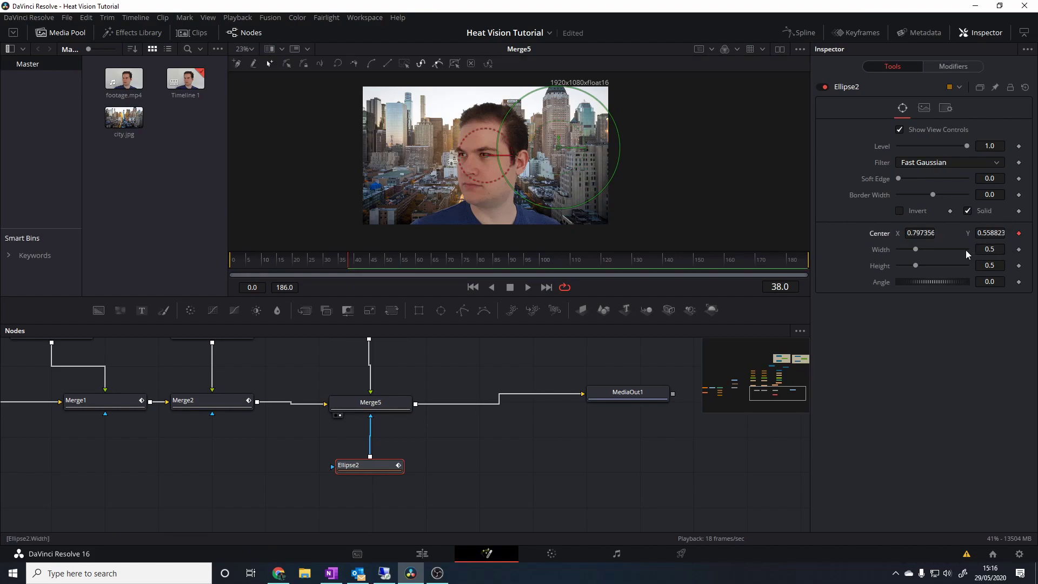
{"action": "left_click", "coordinate": [1019, 249]}
{"action": "left_click", "coordinate": [1019, 265]}
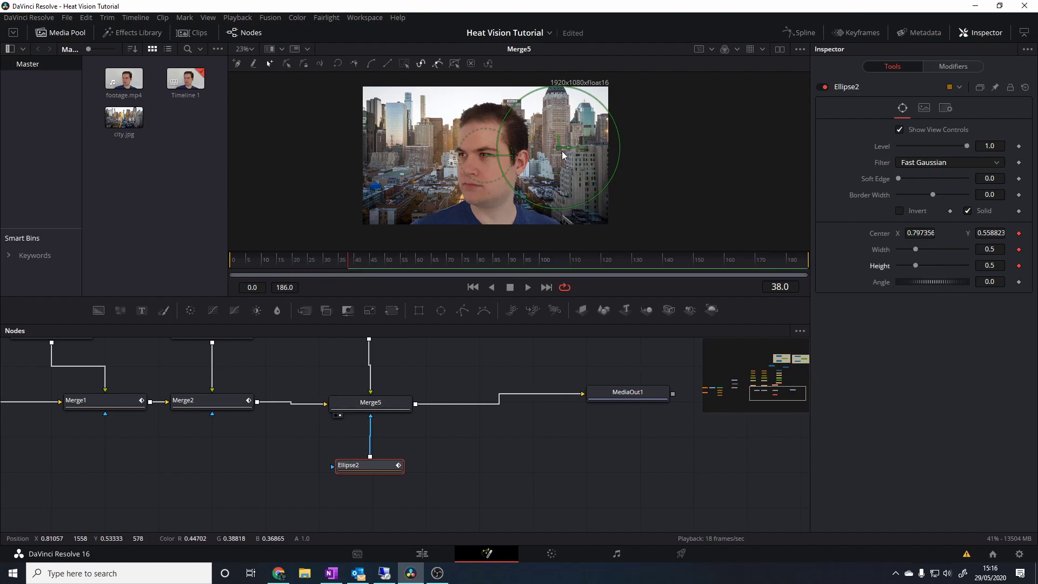
Step: At frame 63, move Ellipse2 over the beams to center 0.202643, 0.452941, widen it to 0.841409, and play back the reveal
{"action": "left_click_drag", "start_coordinate": [560, 153], "coordinate": [517, 171]}
{"action": "key", "text": "space"}
{"action": "key", "text": "space"}
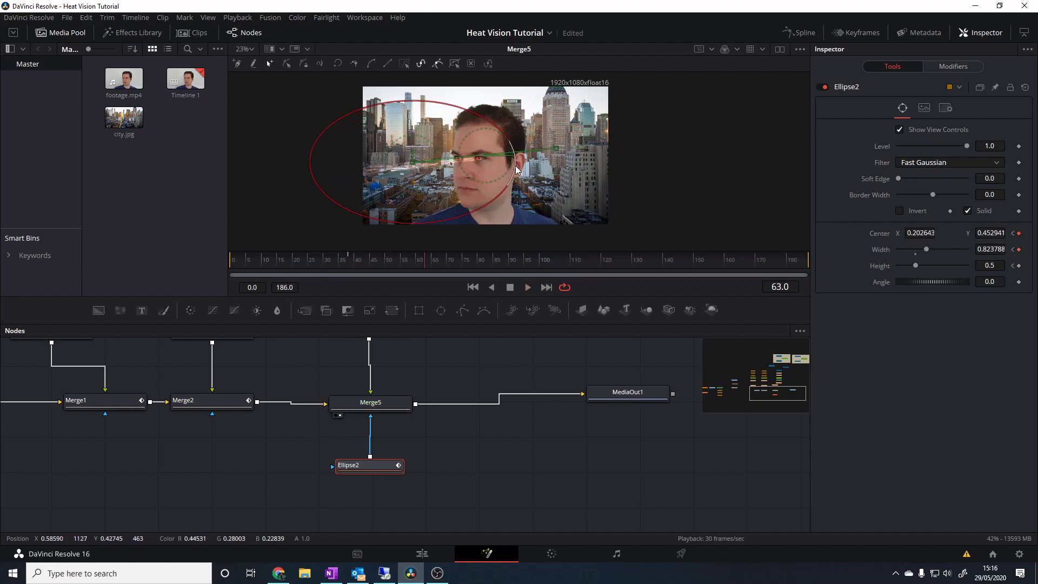
{"action": "left_click", "coordinate": [352, 259]}
{"action": "key", "text": "space"}
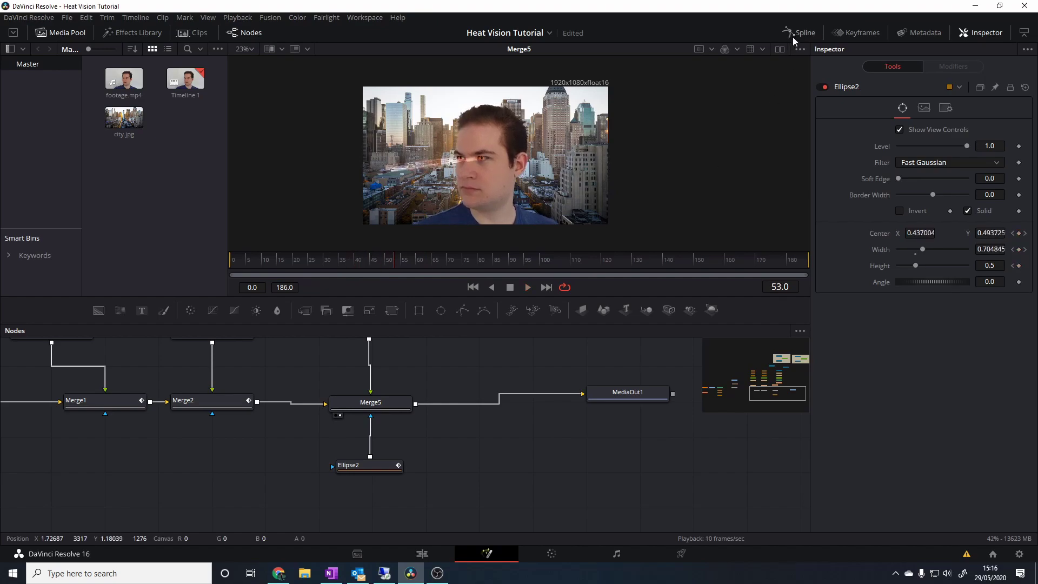
Step: Show Ellipse2's keyframe tracks fitted to the full duration and move its ending Center and Width keyframes to frame 54
{"action": "left_click", "coordinate": [851, 35]}
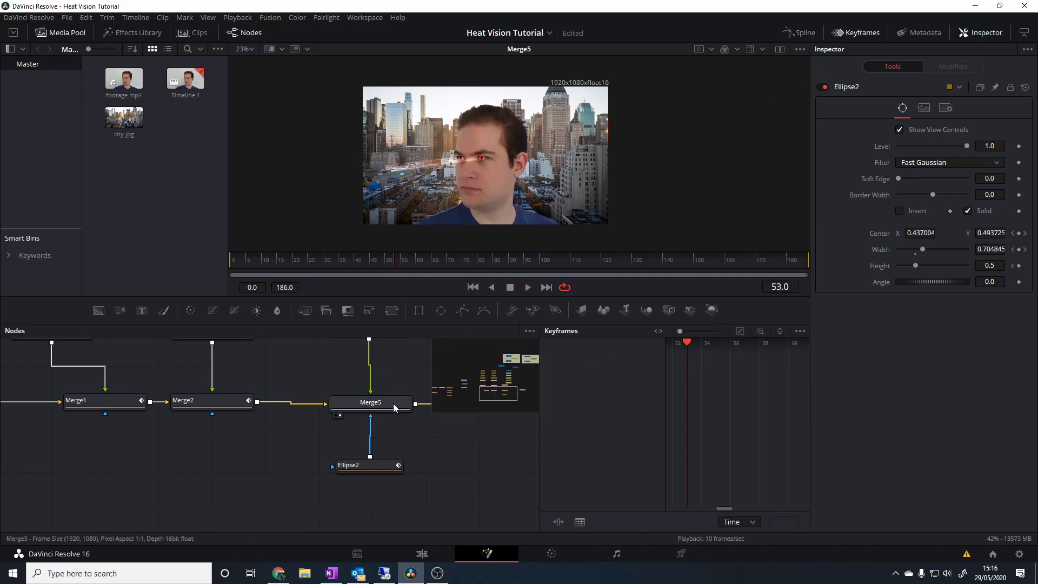
{"action": "left_click", "coordinate": [357, 465]}
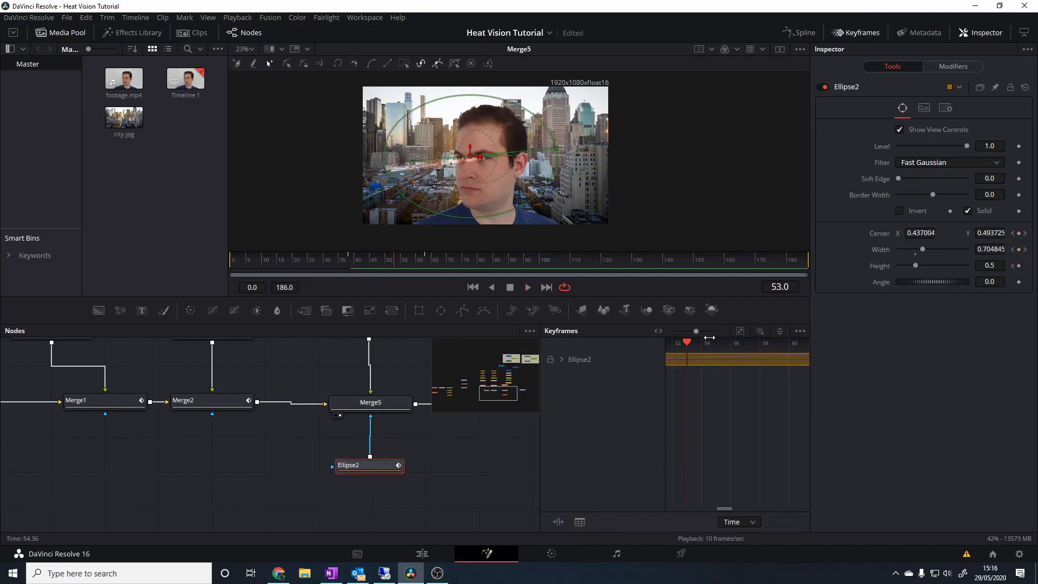
{"action": "left_click", "coordinate": [563, 359]}
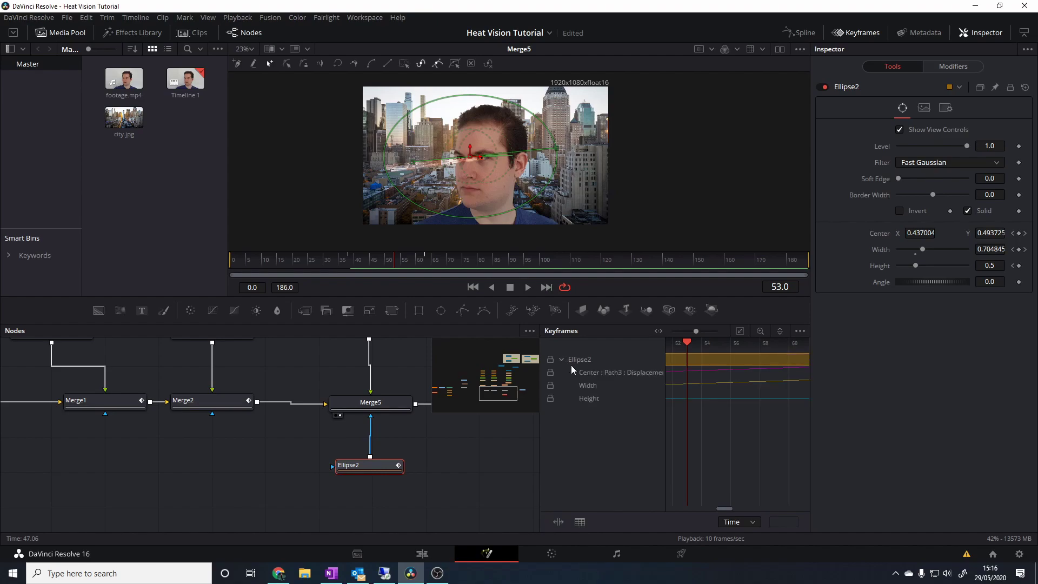
{"action": "left_click", "coordinate": [740, 330]}
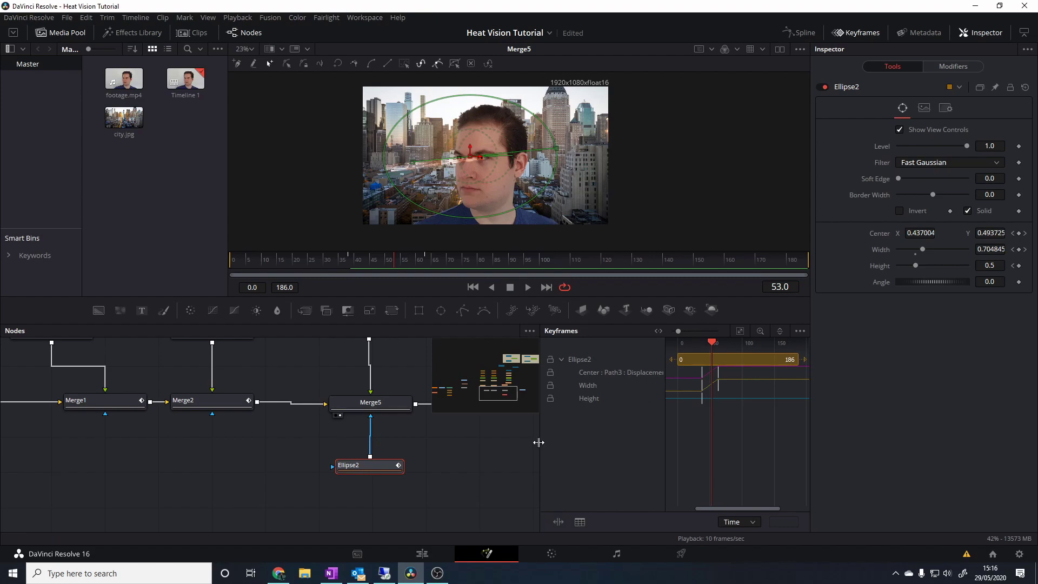
{"action": "left_click_drag", "start_coordinate": [540, 442], "coordinate": [470, 433]}
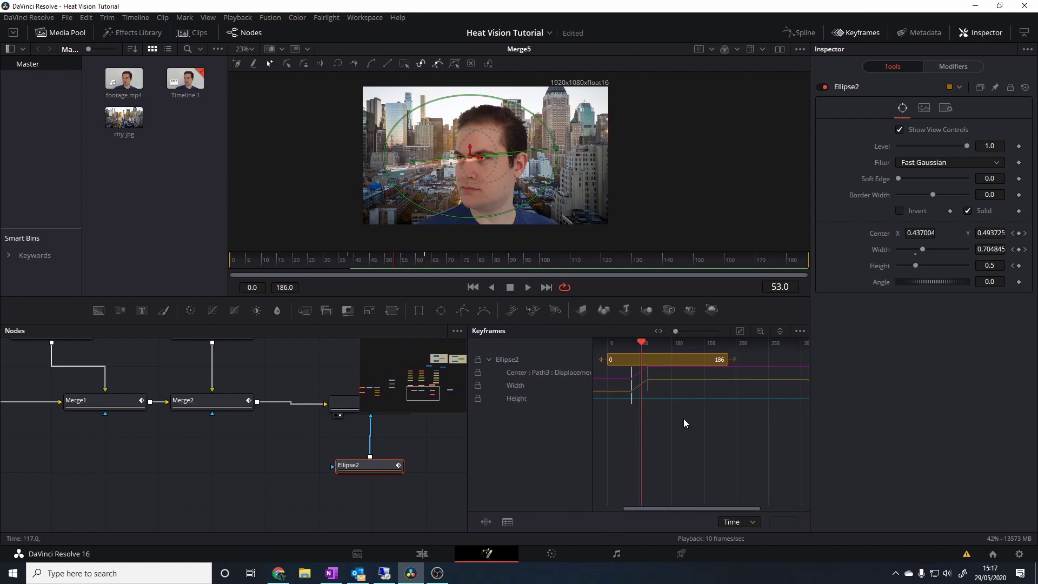
{"action": "left_click_drag", "start_coordinate": [396, 264], "coordinate": [430, 274]}
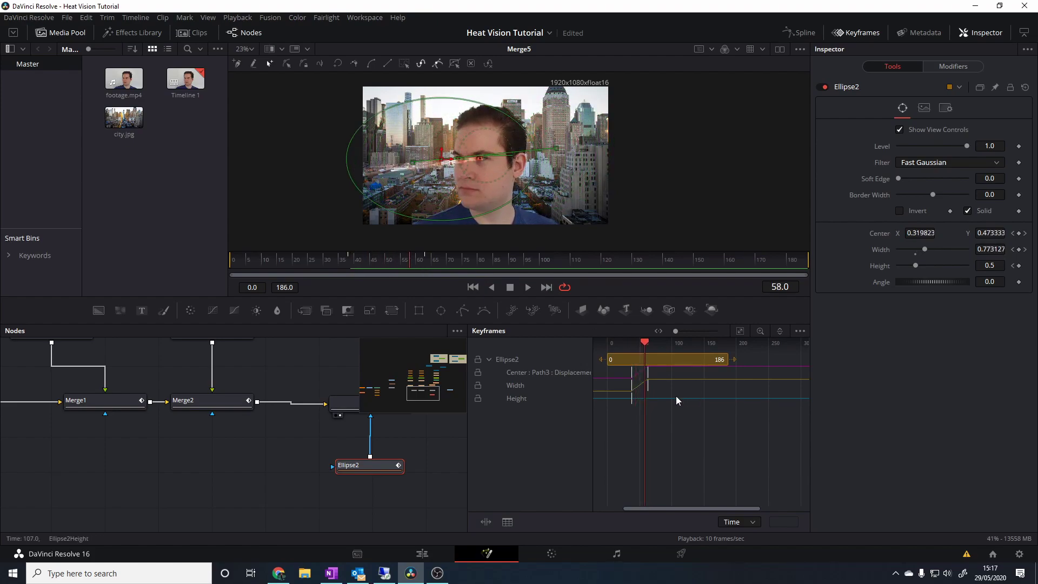
{"action": "left_click_drag", "start_coordinate": [647, 373], "coordinate": [646, 346]}
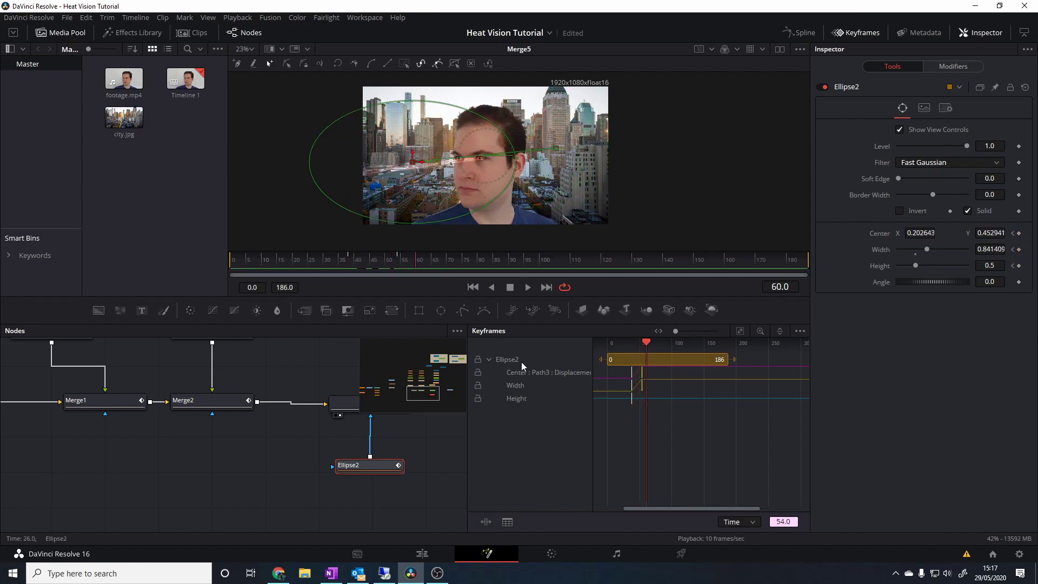
Step: Play back the beam reveal, then shorten it by moving Ellipse2's ending Center and Width keyframes to frame 52
{"action": "left_click", "coordinate": [346, 360]}
{"action": "left_click", "coordinate": [324, 256]}
{"action": "key", "text": "space"}
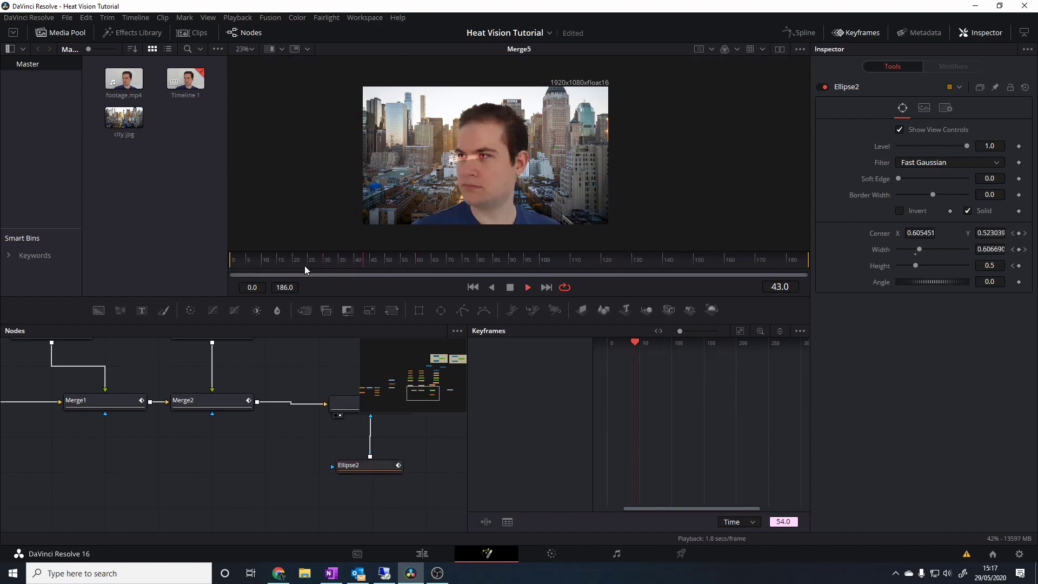
{"action": "left_click", "coordinate": [292, 264]}
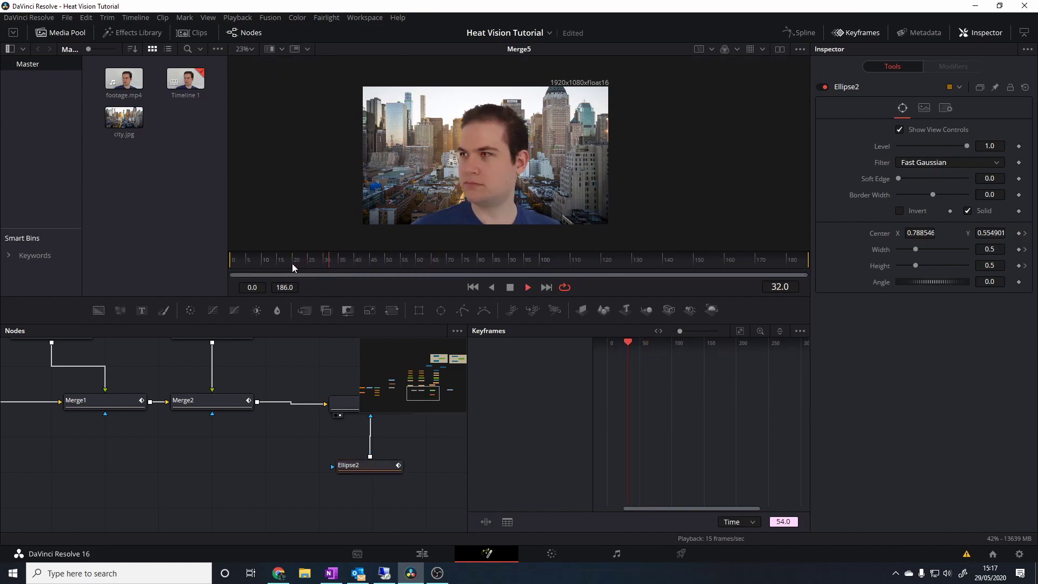
{"action": "left_click", "coordinate": [292, 264]}
{"action": "left_click", "coordinate": [378, 465]}
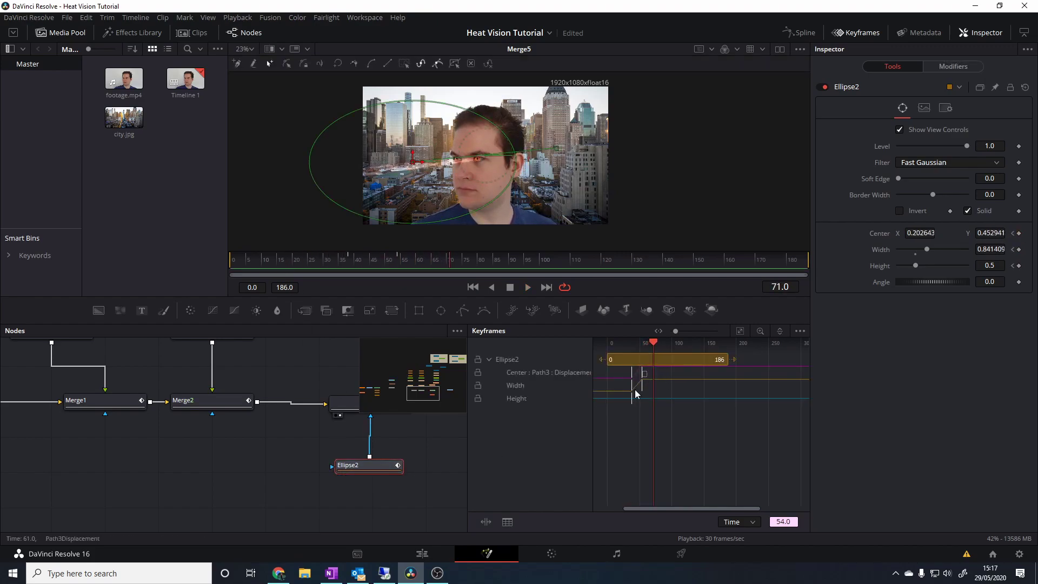
{"action": "left_click_drag", "start_coordinate": [641, 373], "coordinate": [644, 375]}
Step: Play back the beams' appearance from about frame 30 to check the reveal speed
{"action": "left_click", "coordinate": [333, 260]}
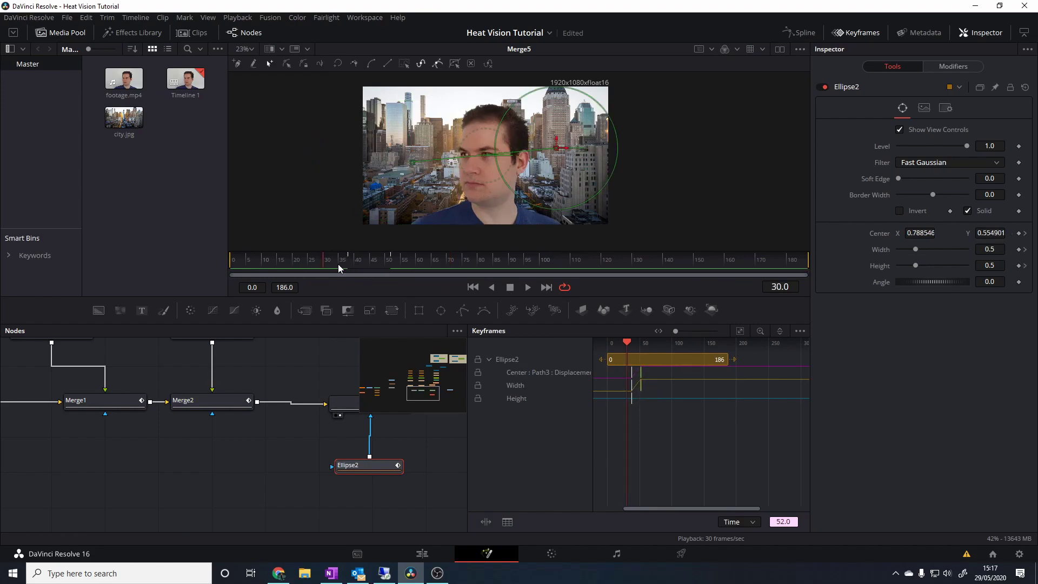
{"action": "key", "text": "space"}
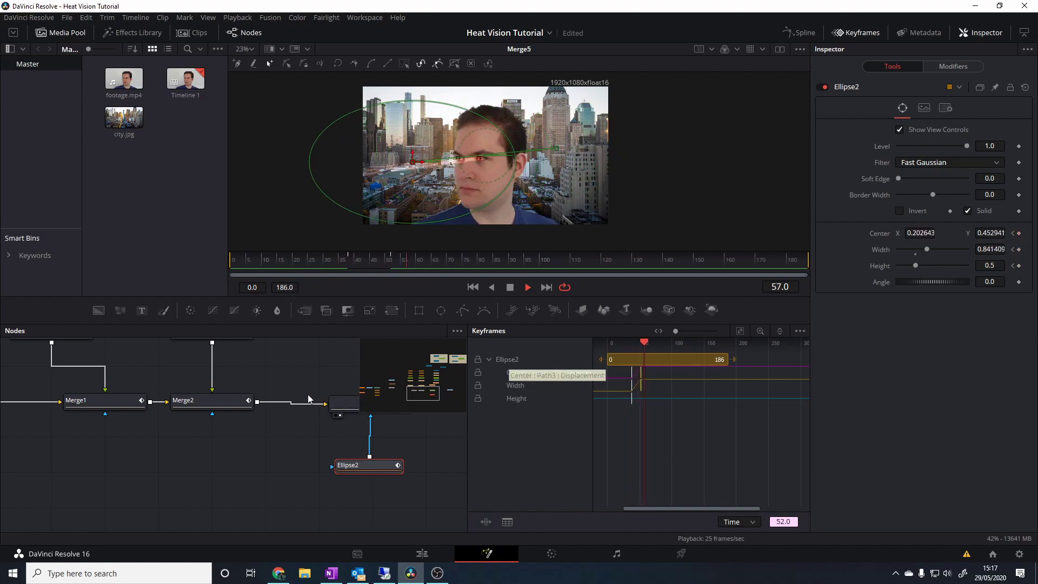
{"action": "left_click", "coordinate": [301, 349]}
{"action": "left_click", "coordinate": [344, 255]}
{"action": "left_click", "coordinate": [316, 259]}
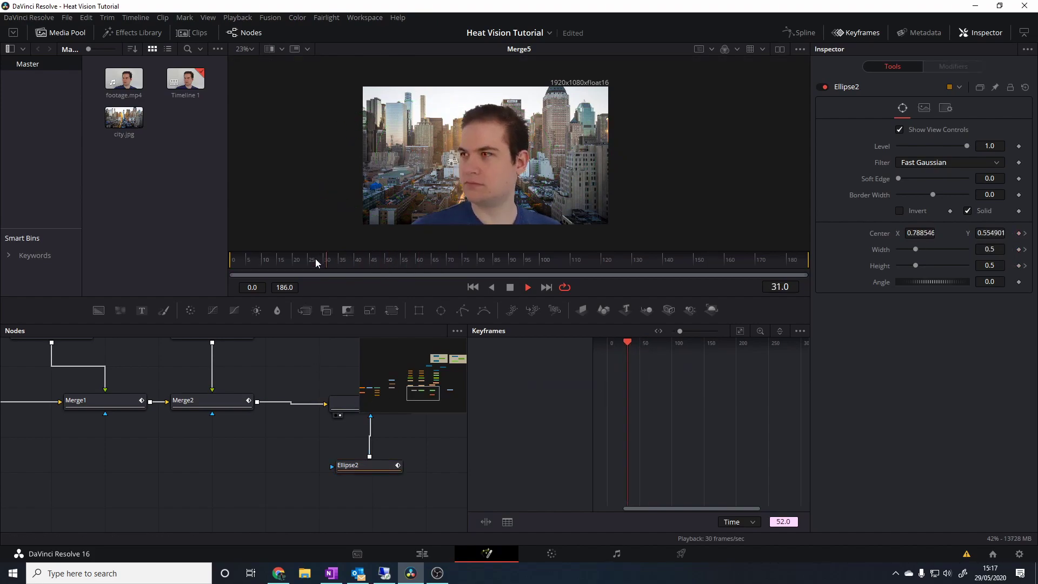
{"action": "left_click", "coordinate": [316, 258]}
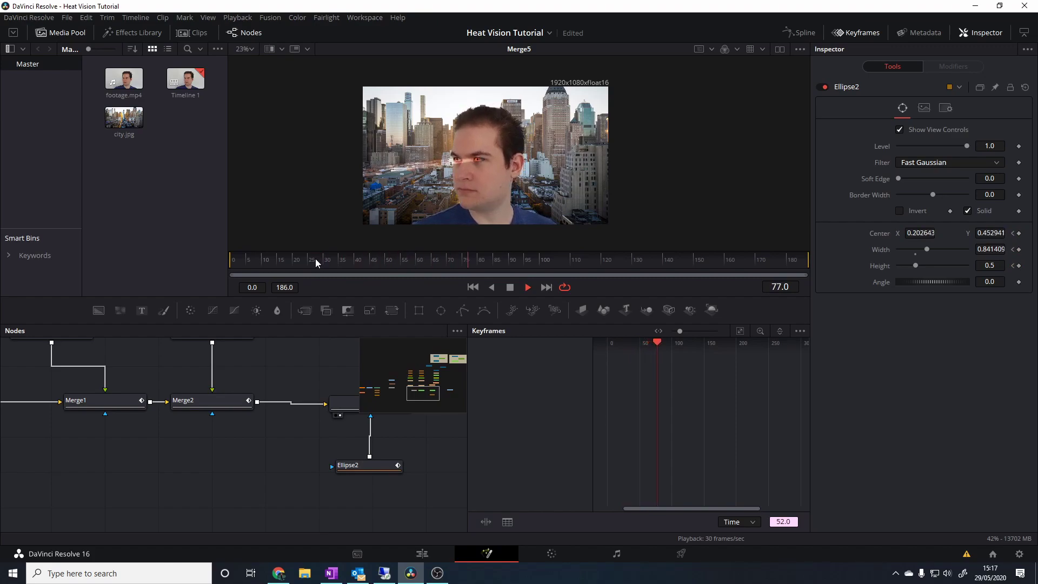
Step: At frame 46, set Ellipse2's Soft Edge to 0.0567, hide the keyframe tracks, and play back the softened reveal
{"action": "left_click_drag", "start_coordinate": [316, 258], "coordinate": [372, 260]}
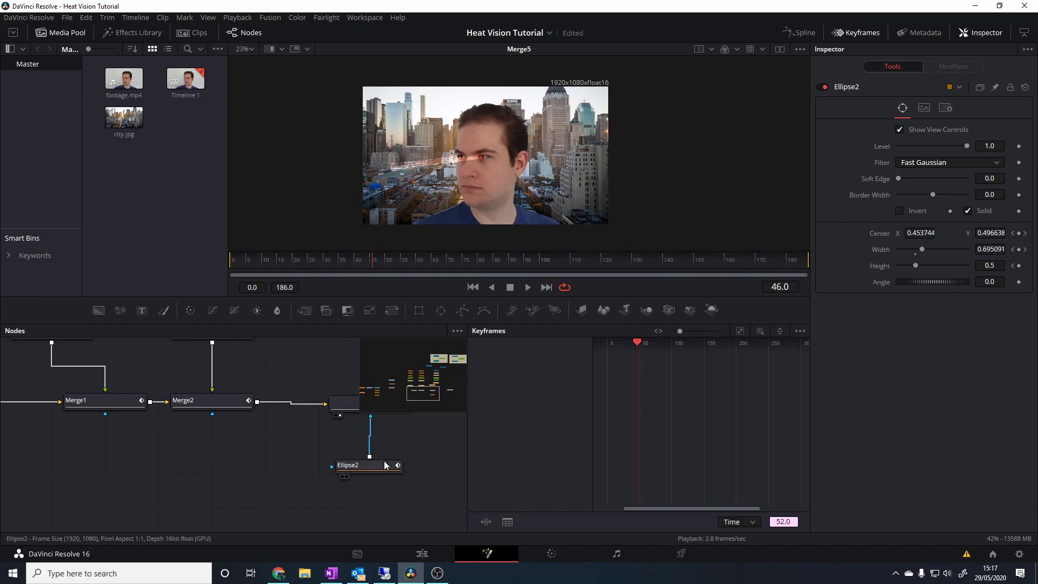
{"action": "left_click", "coordinate": [357, 466]}
{"action": "mouse_move", "coordinate": [899, 179]}
{"action": "left_mouse_down"}
{"action": "mouse_move", "coordinate": [958, 183]}
{"action": "mouse_move", "coordinate": [918, 184]}
{"action": "left_mouse_up"}
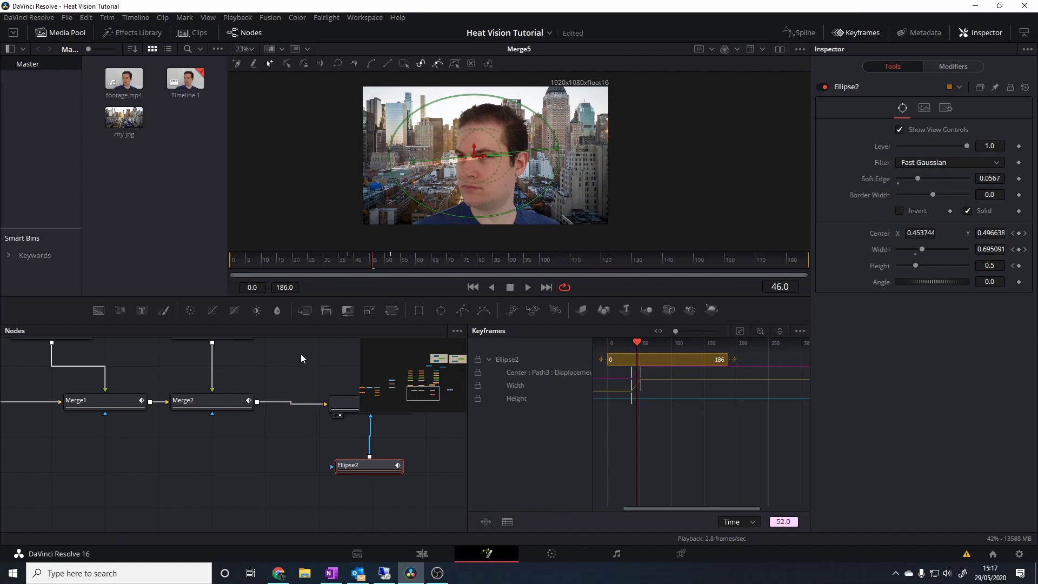
{"action": "key", "text": "ctrl+shift+a"}
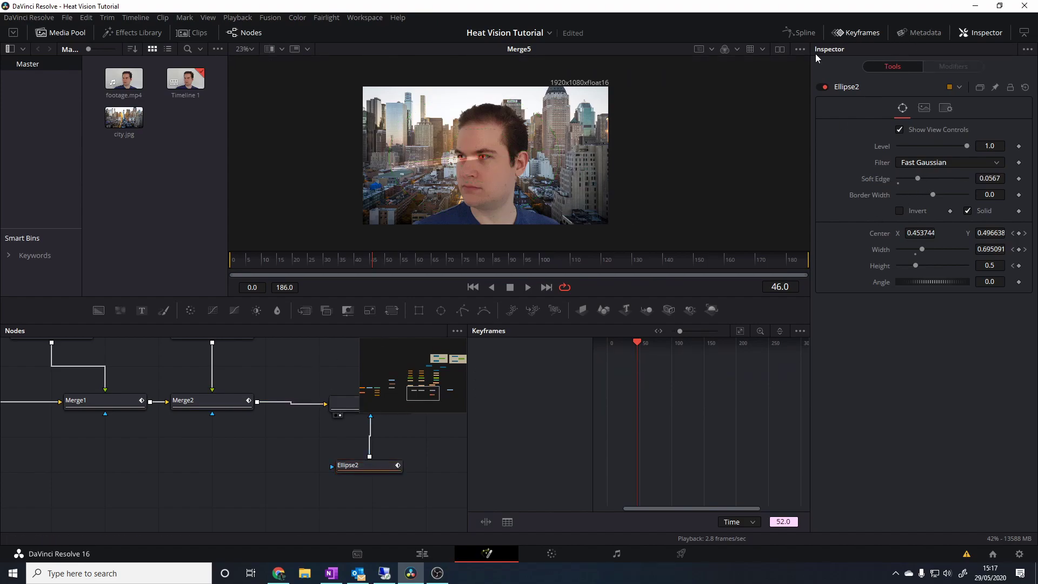
{"action": "left_click", "coordinate": [862, 33]}
{"action": "key", "text": "space"}
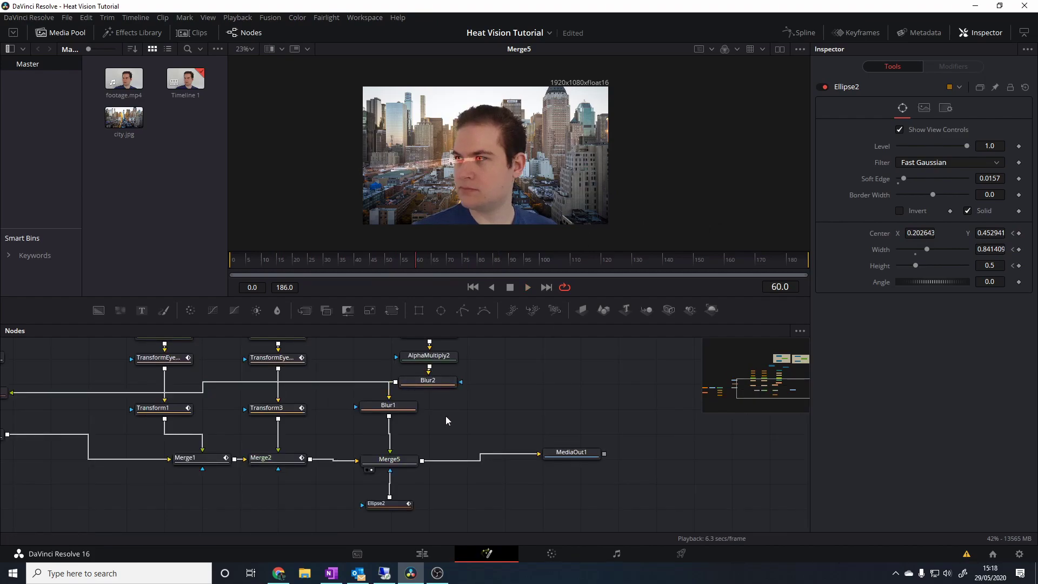
Step: At frame 157, keyframe Ellipse2's center at 0.193822, 0.445098 as the start of the beams' disappearance
{"action": "scroll", "coordinate": [445, 415], "scroll_direction": "down", "scroll_amount": 2}
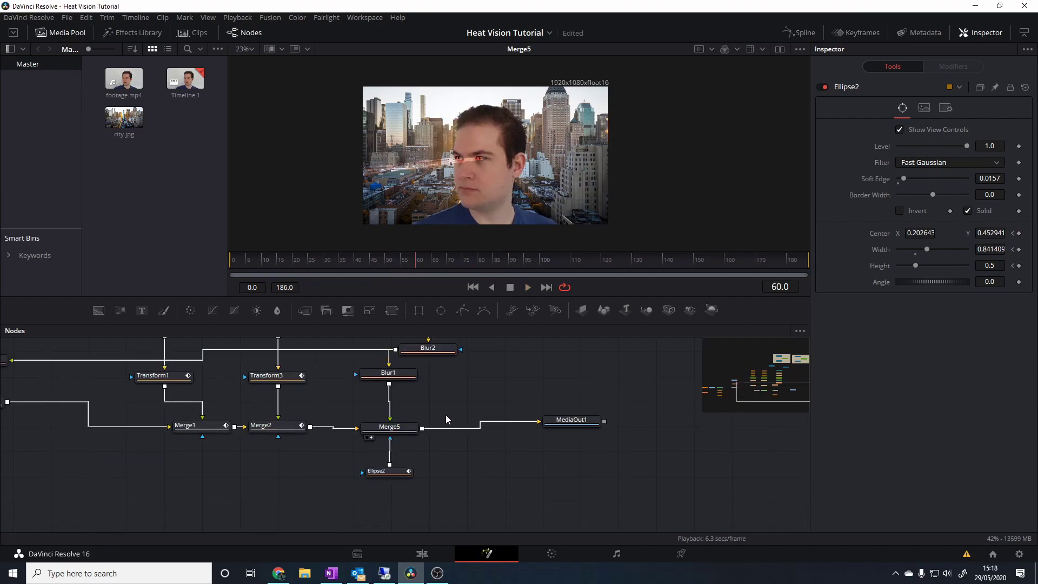
{"action": "left_click_drag", "start_coordinate": [483, 380], "coordinate": [508, 354]}
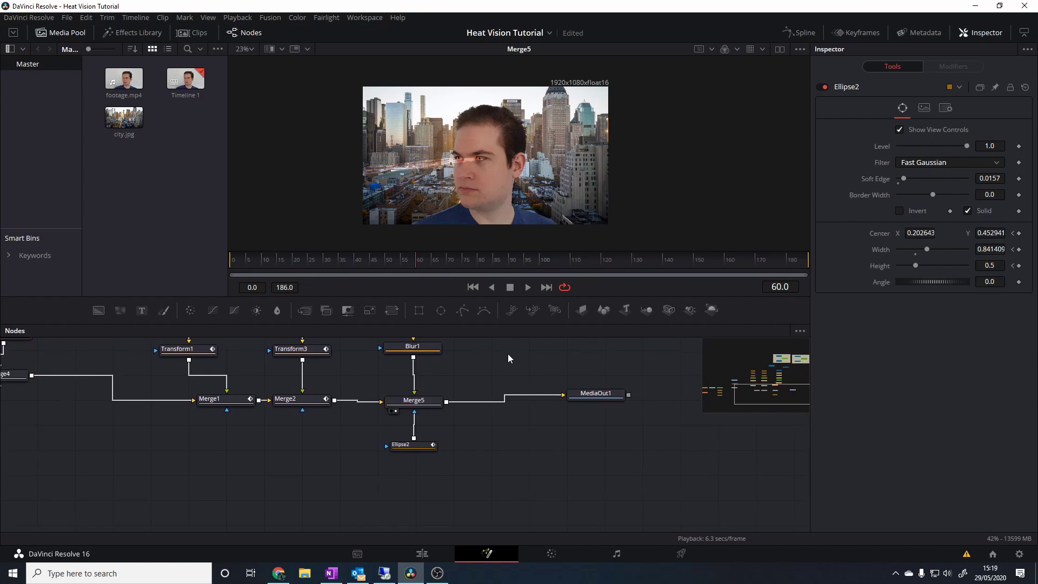
{"action": "left_click", "coordinate": [426, 447]}
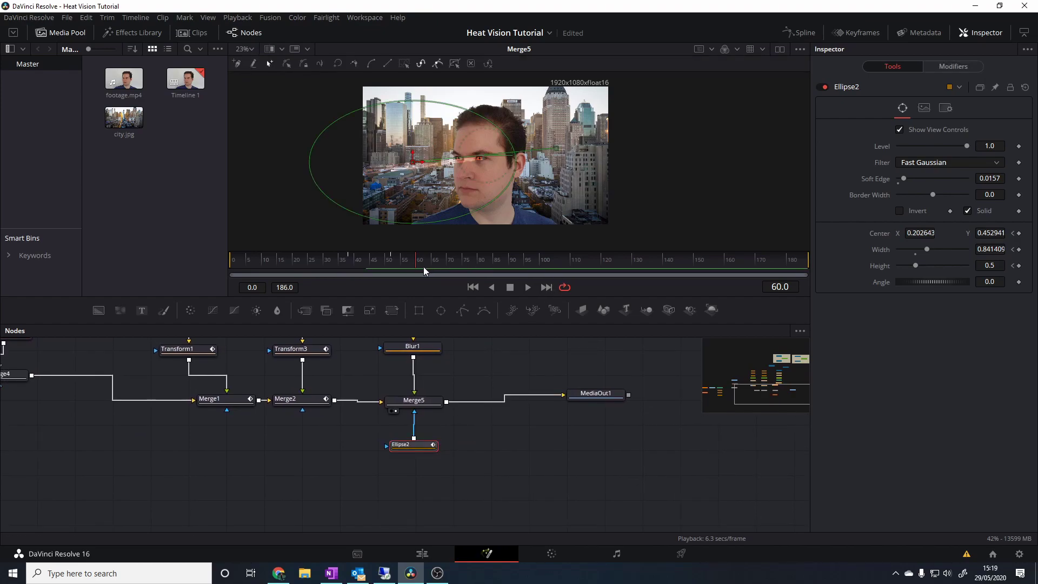
{"action": "left_click_drag", "start_coordinate": [522, 262], "coordinate": [635, 257]}
{"action": "mouse_move", "coordinate": [710, 260]}
{"action": "left_mouse_down"}
{"action": "mouse_move", "coordinate": [739, 259]}
{"action": "mouse_move", "coordinate": [696, 265]}
{"action": "mouse_move", "coordinate": [738, 265]}
{"action": "mouse_move", "coordinate": [716, 269]}
{"action": "left_mouse_up"}
{"action": "scroll", "coordinate": [413, 162], "scroll_direction": "up", "scroll_amount": 3}
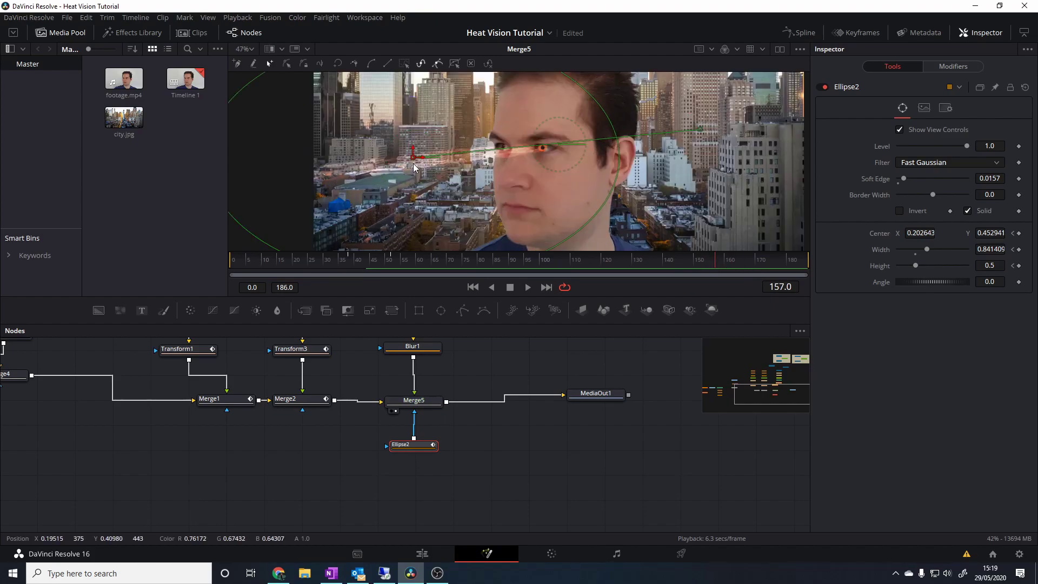
{"action": "left_click_drag", "start_coordinate": [413, 161], "coordinate": [409, 159]}
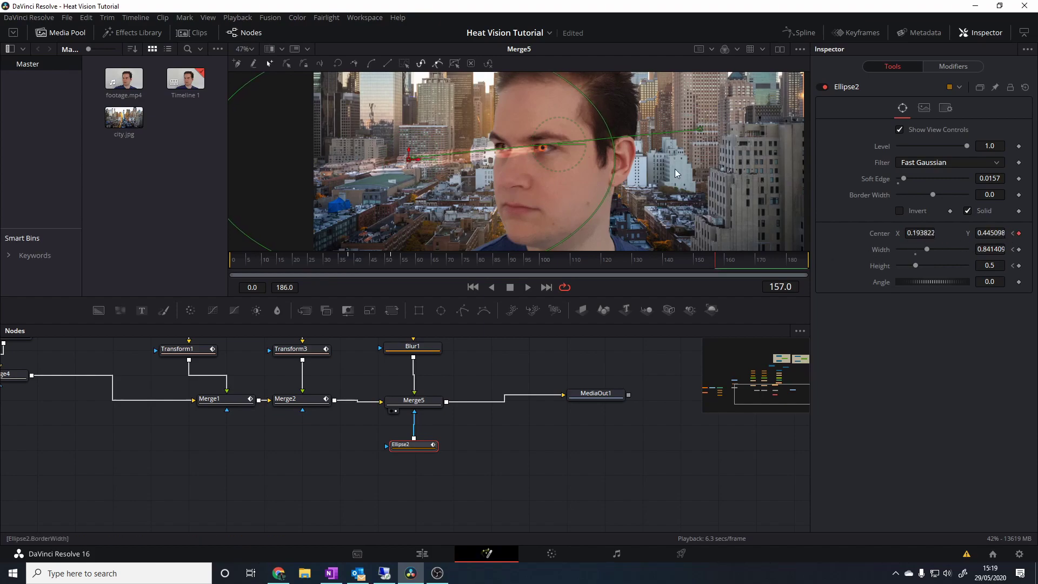
Step: At frame 163, move Ellipse2 off the left edge of the image to center about -0.564, 0.343 to hide the beams
{"action": "left_click", "coordinate": [725, 265]}
{"action": "left_click_drag", "start_coordinate": [725, 262], "coordinate": [736, 263]}
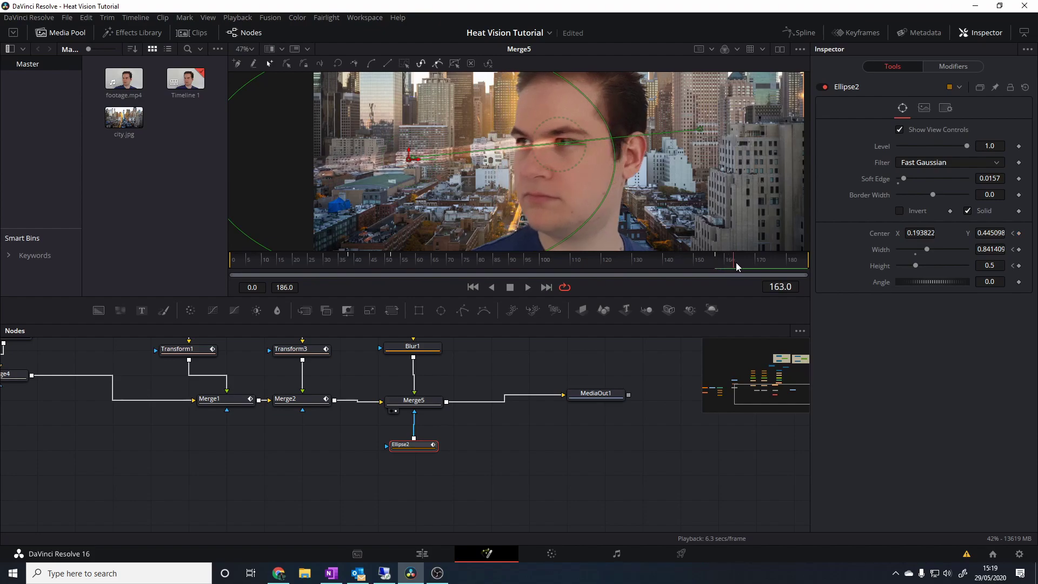
{"action": "scroll", "coordinate": [448, 164], "scroll_direction": "down", "scroll_amount": 2}
{"action": "left_click_drag", "start_coordinate": [448, 163], "coordinate": [262, 175]}
Step: Play back the end of the beams from around frame 142 to check how they disappear
{"action": "left_click_drag", "start_coordinate": [708, 264], "coordinate": [694, 262]}
{"action": "key", "text": "space"}
{"action": "left_click", "coordinate": [671, 263]}
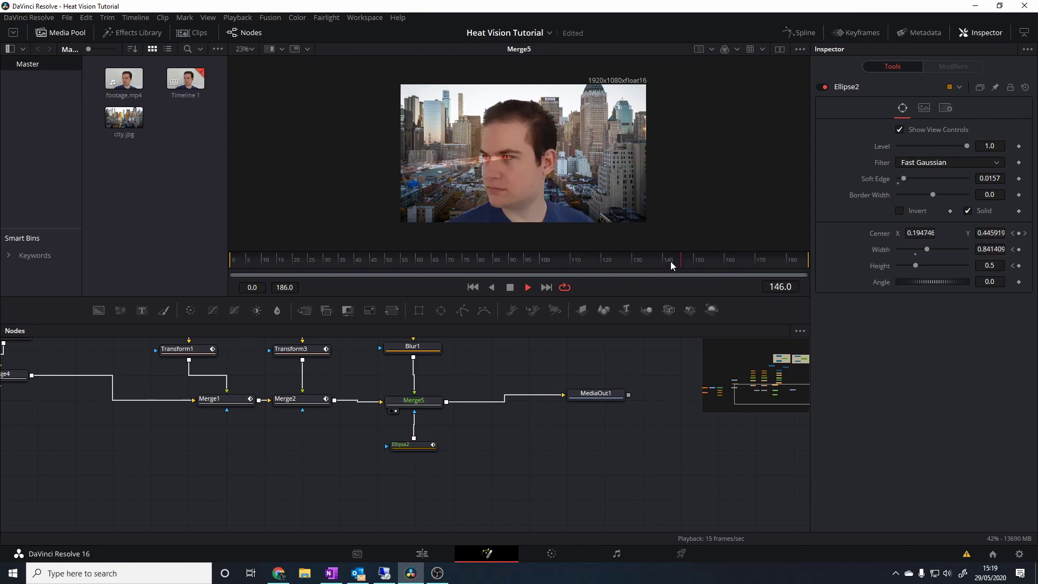
{"action": "left_click", "coordinate": [670, 261]}
{"action": "key", "text": "space"}
{"action": "left_click", "coordinate": [670, 261]}
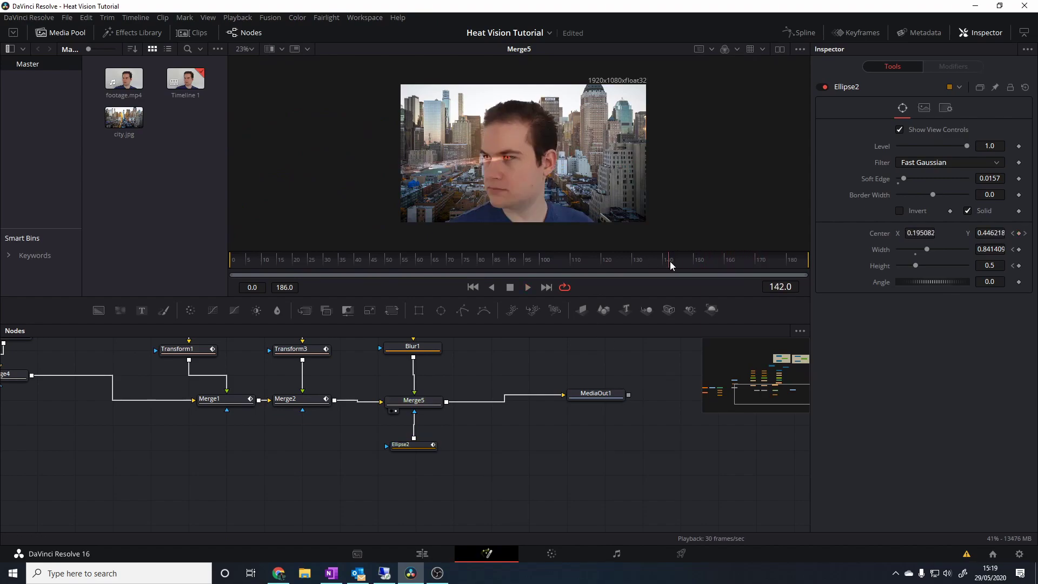
Step: Slow the beams' disappearance by moving Ellipse2's final Center keyframe to frame 169, and play it back
{"action": "left_click", "coordinate": [857, 32]}
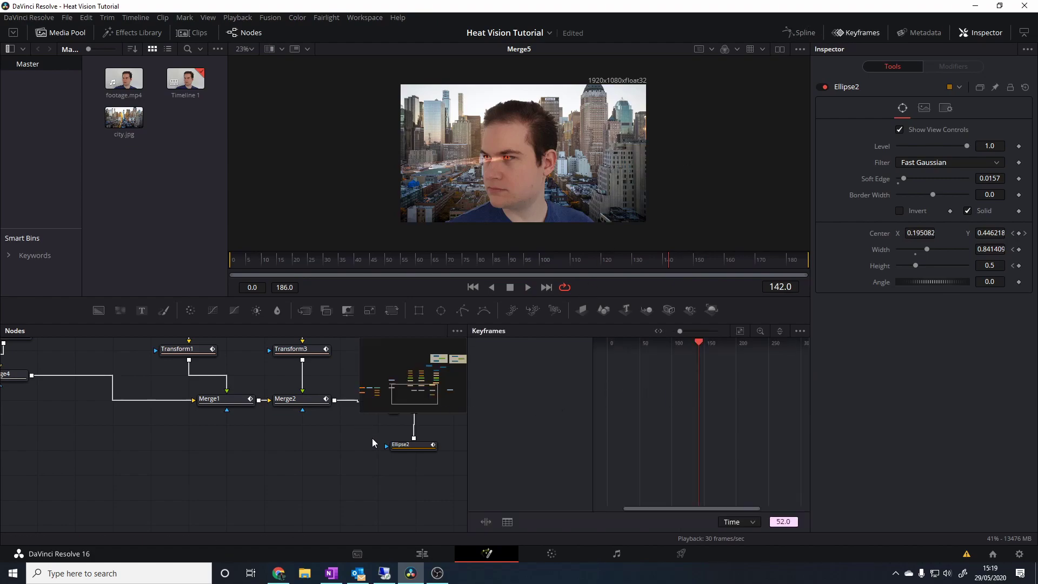
{"action": "scroll", "coordinate": [367, 433], "scroll_direction": "up", "scroll_amount": 3}
{"action": "left_click", "coordinate": [324, 500]}
{"action": "scroll", "coordinate": [723, 375], "scroll_direction": "up", "scroll_amount": 5}
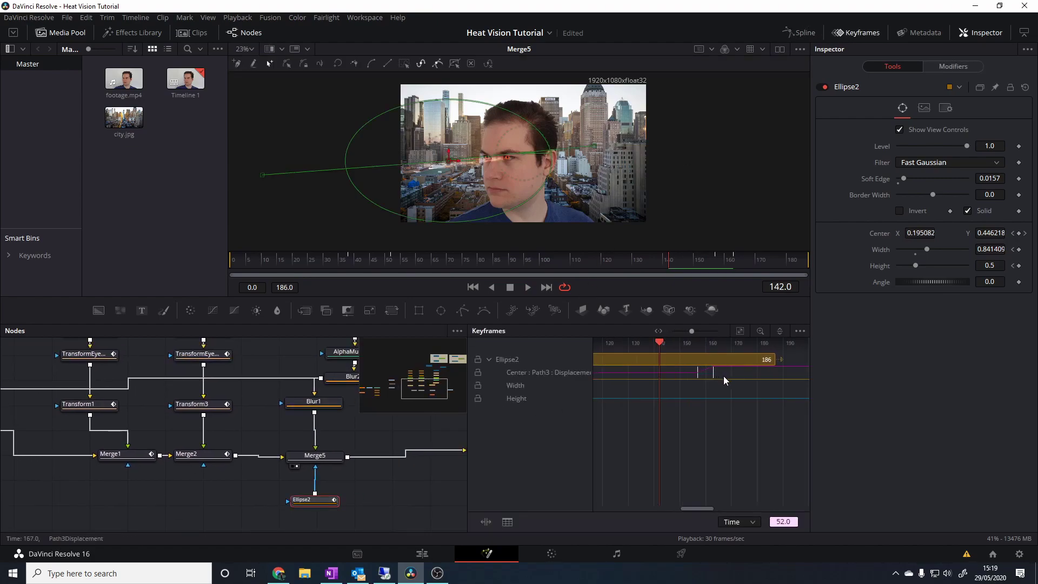
{"action": "scroll", "coordinate": [723, 377], "scroll_direction": "up", "scroll_amount": 3}
{"action": "key", "text": "space"}
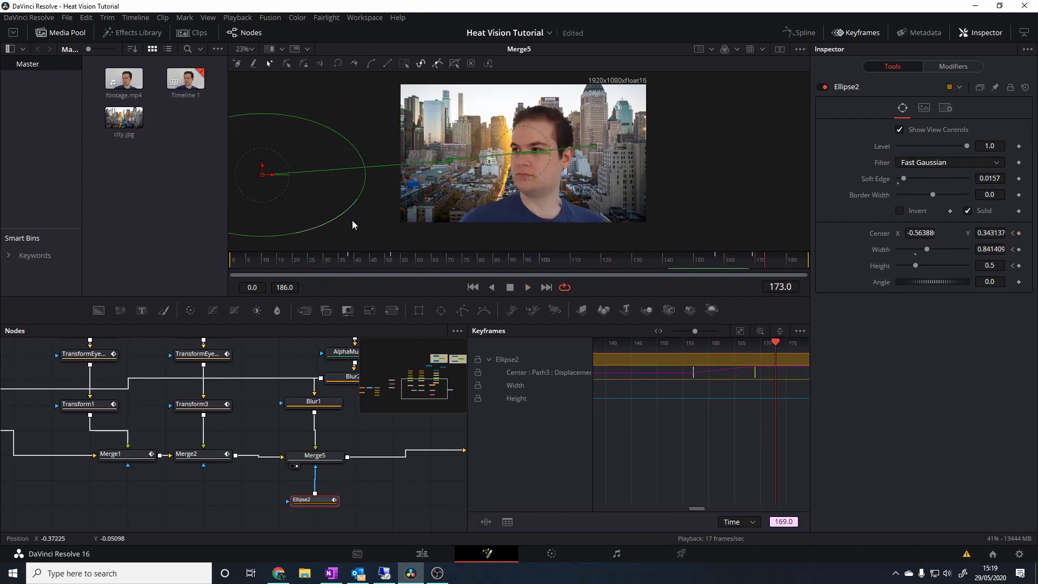
Step: Play back the retimed disappearance and inspect the beam remnants at the left of the image at frame 164
{"action": "left_click", "coordinate": [675, 258]}
{"action": "left_click", "coordinate": [182, 491]}
{"action": "left_click", "coordinate": [660, 267]}
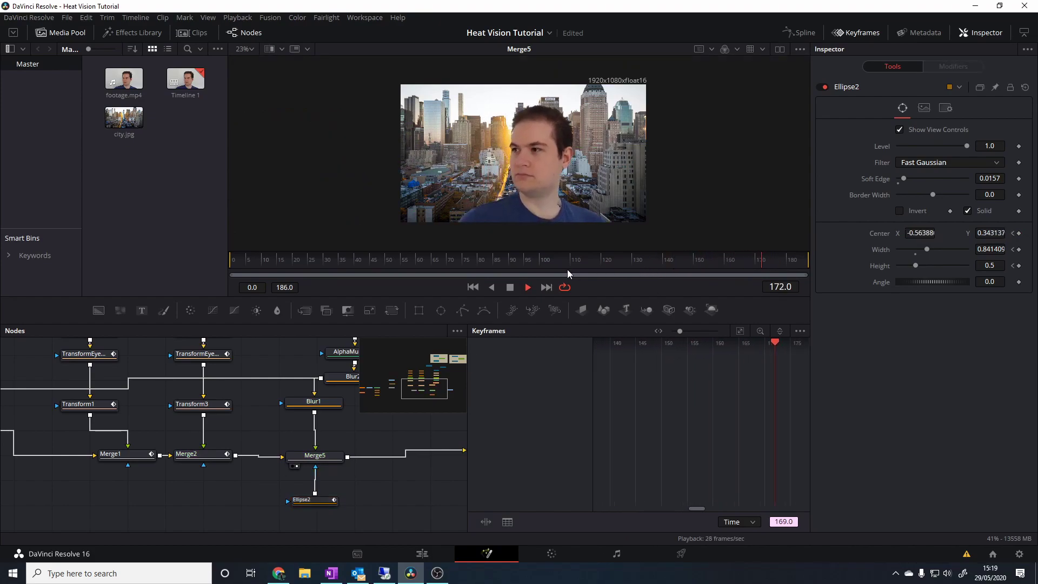
{"action": "left_click", "coordinate": [648, 257]}
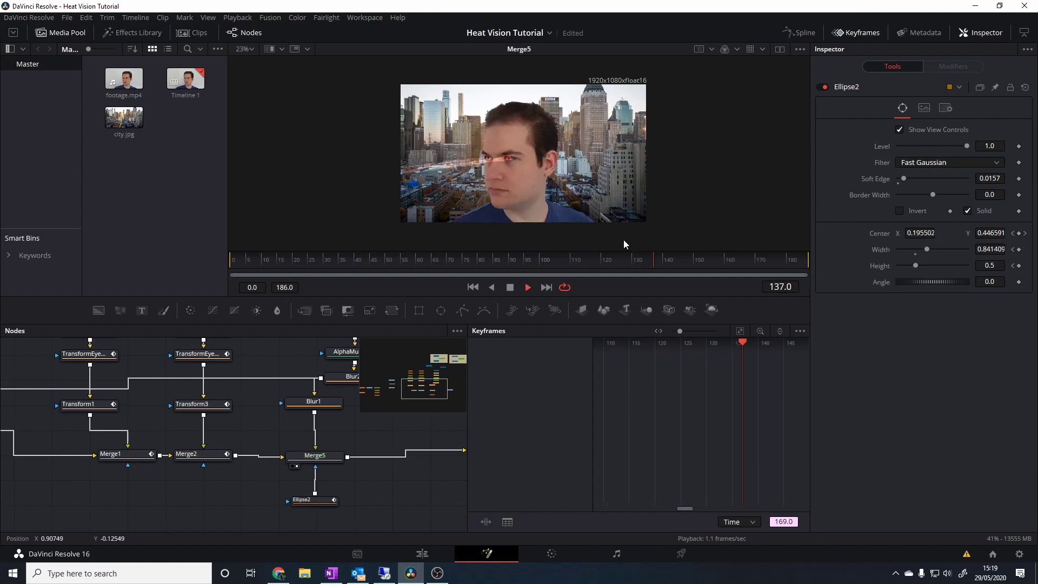
{"action": "key", "text": "space"}
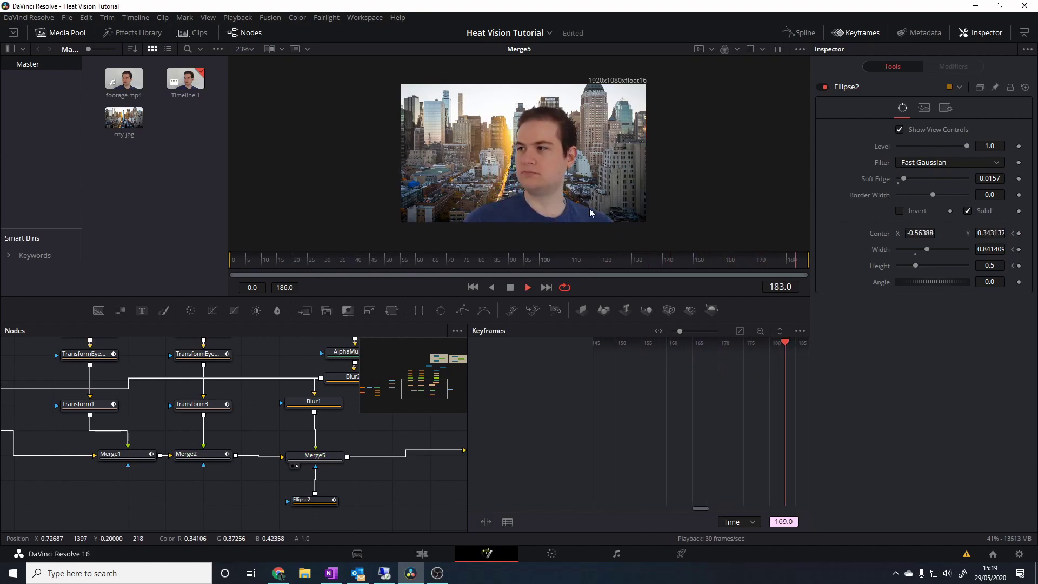
{"action": "left_click_drag", "start_coordinate": [602, 255], "coordinate": [732, 262]}
{"action": "scroll", "coordinate": [598, 170], "scroll_direction": "up", "scroll_amount": 6}
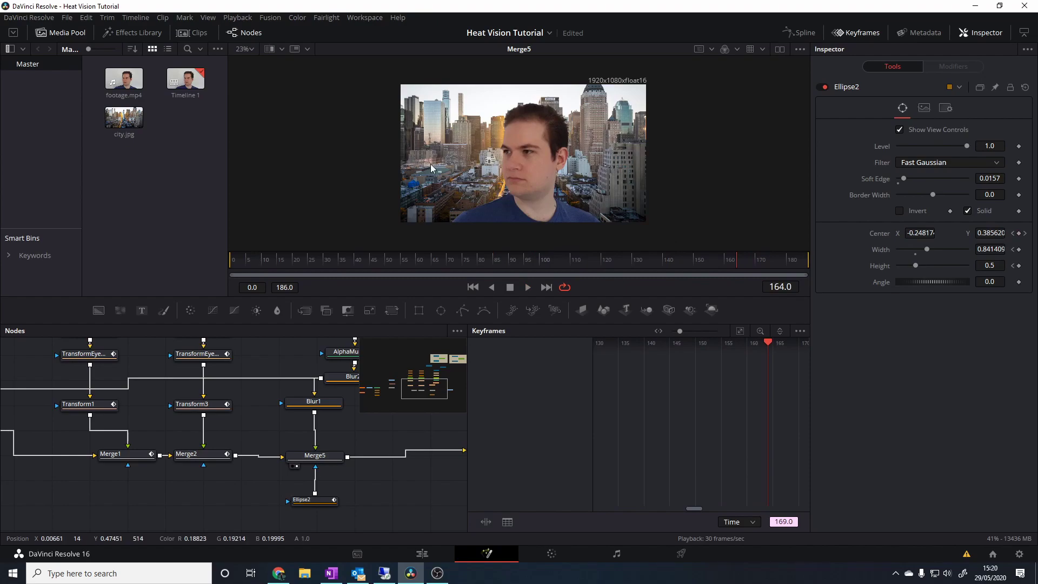
Step: Connect Ellipse2's output to the Displace1 node as its effect mask to mask the background distortion as well
{"action": "scroll", "coordinate": [303, 481], "scroll_direction": "down", "scroll_amount": 5}
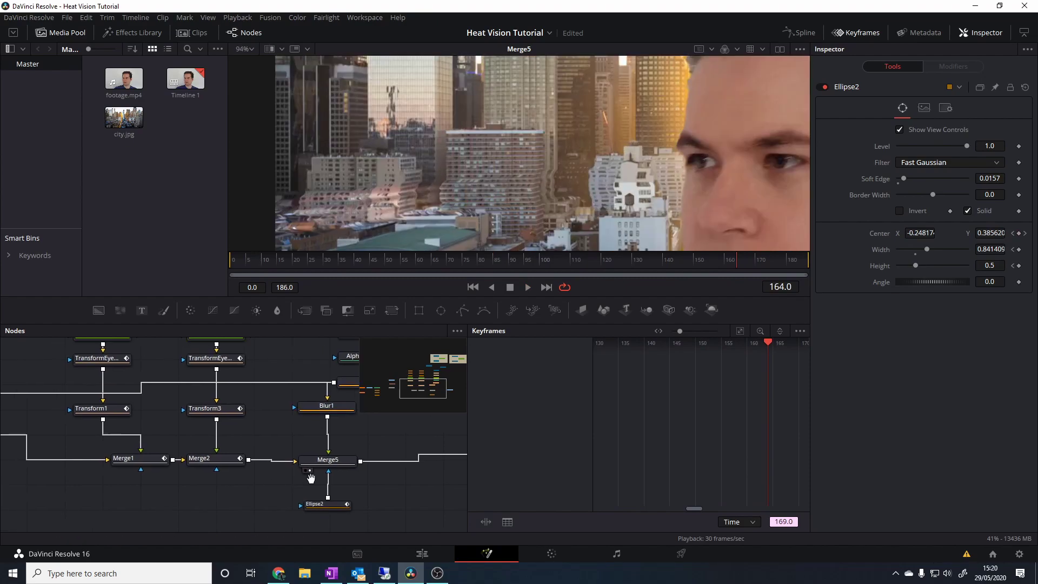
{"action": "left_click_drag", "start_coordinate": [406, 502], "coordinate": [112, 433]}
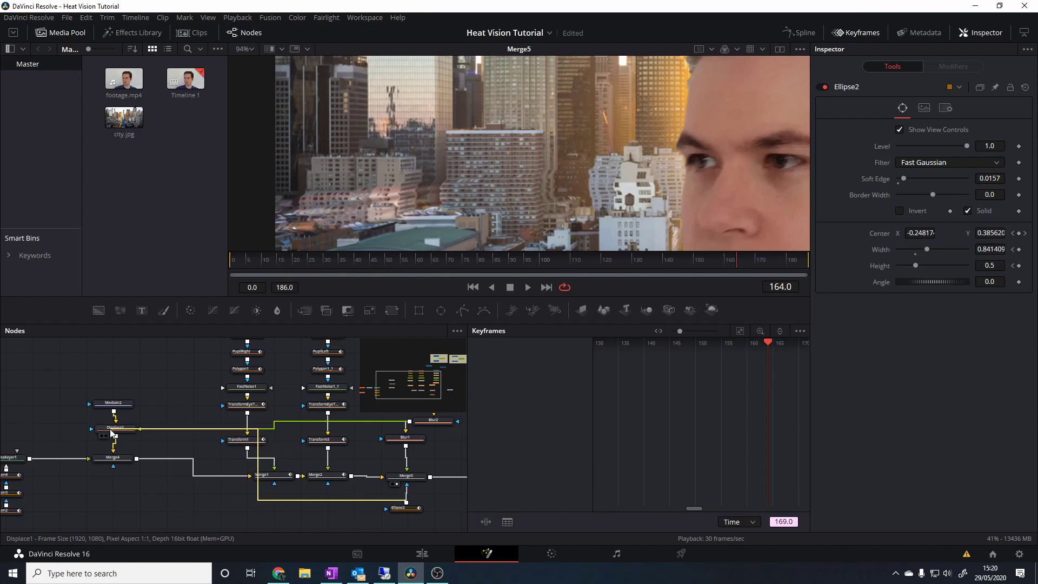
Step: Play back the masked composite from around frame 67 and inspect the eyes and beams closely at frame 97
{"action": "scroll", "coordinate": [622, 157], "scroll_direction": "down", "scroll_amount": 3}
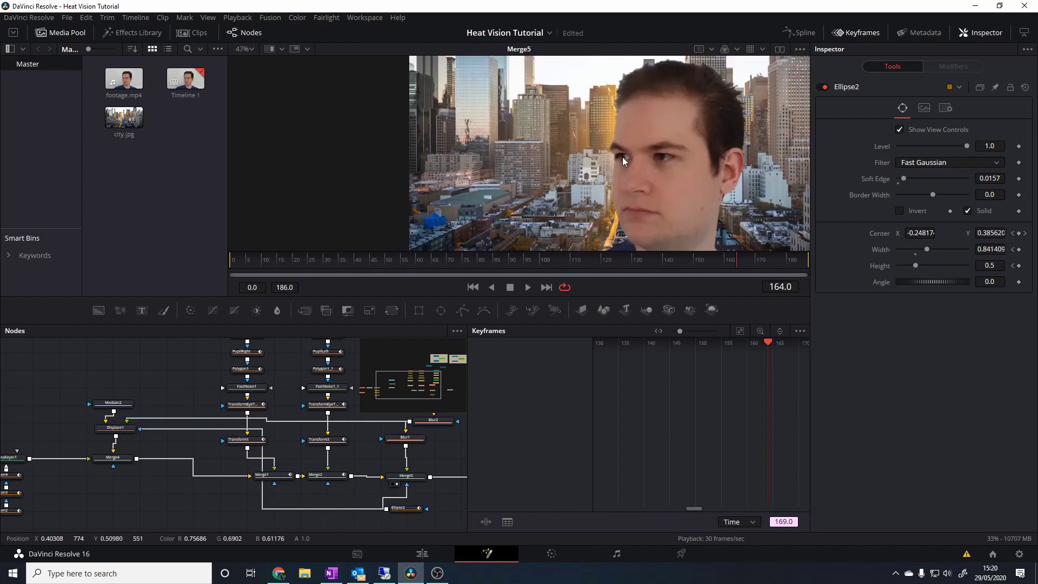
{"action": "key", "text": "space"}
{"action": "left_click", "coordinate": [440, 264]}
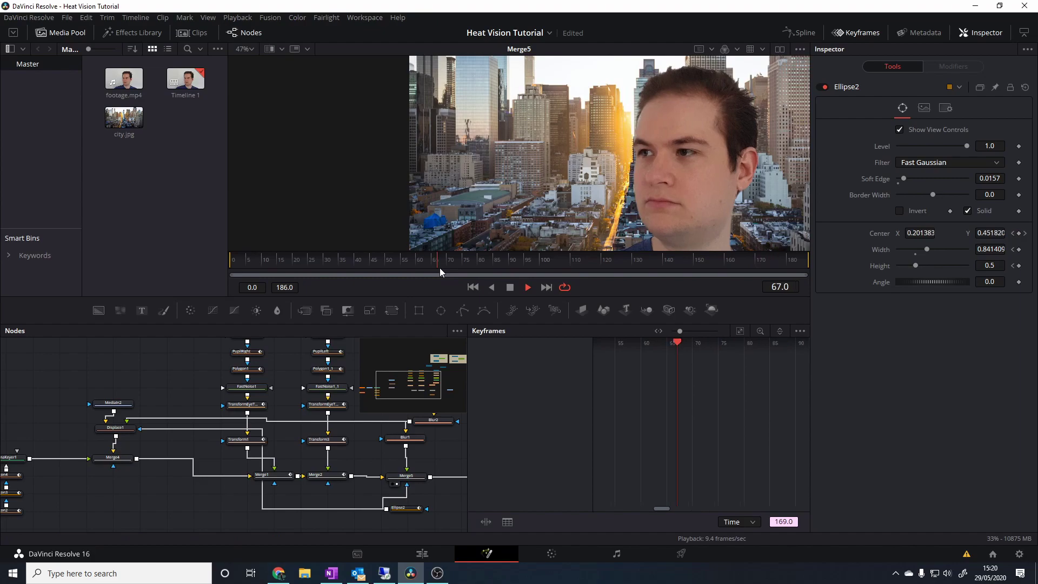
{"action": "scroll", "coordinate": [595, 202], "scroll_direction": "down", "scroll_amount": 3}
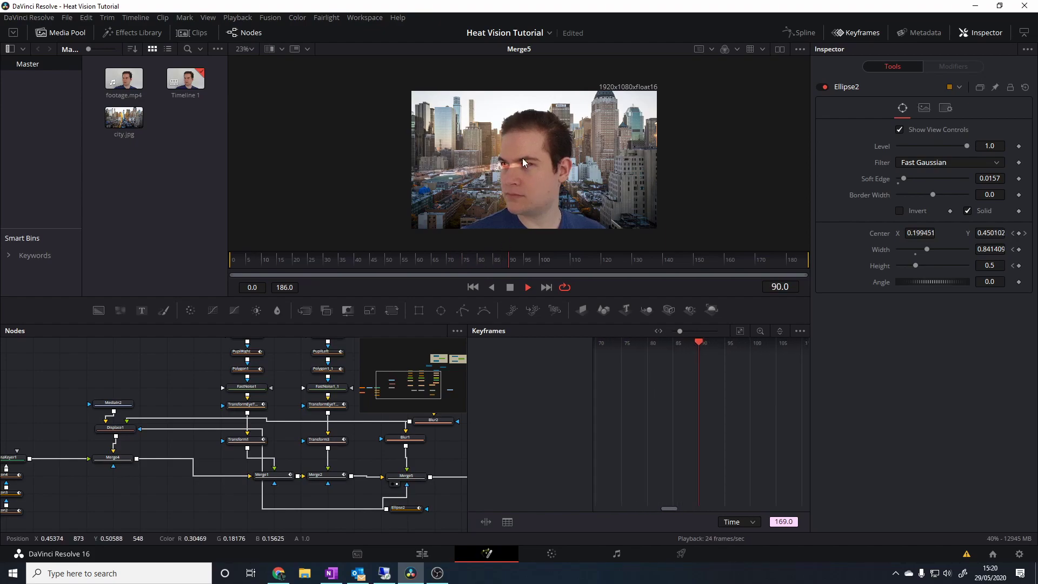
{"action": "scroll", "coordinate": [523, 162], "scroll_direction": "up", "scroll_amount": 4}
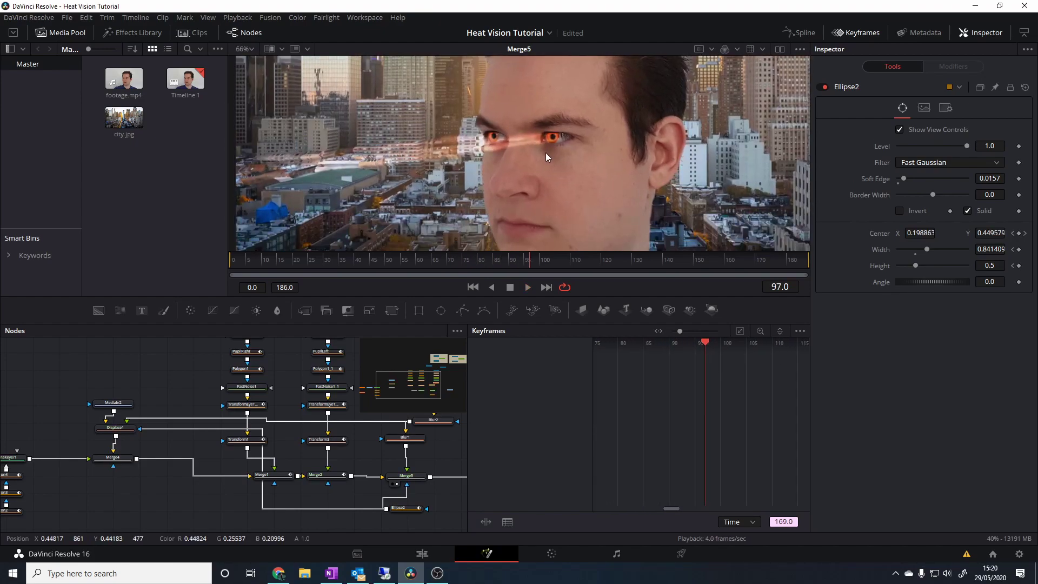
{"action": "scroll", "coordinate": [236, 429], "scroll_direction": "down", "scroll_amount": 5}
{"action": "scroll", "coordinate": [325, 409], "scroll_direction": "up", "scroll_amount": 5}
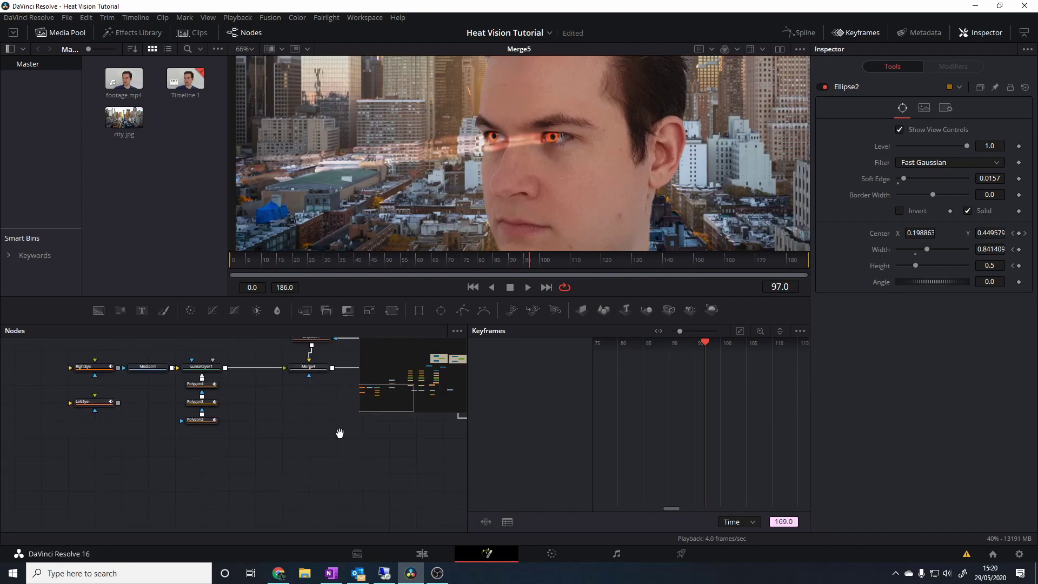
Step: Show Merge2 in the viewer and set its Blend to 1.0 at frame 97
{"action": "left_click", "coordinate": [302, 460]}
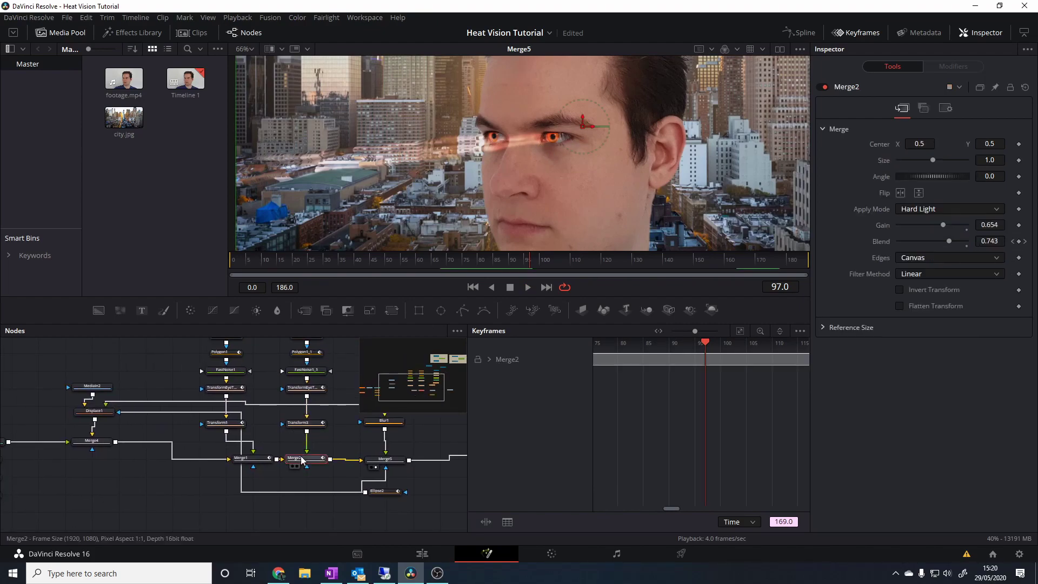
{"action": "key", "text": "1"}
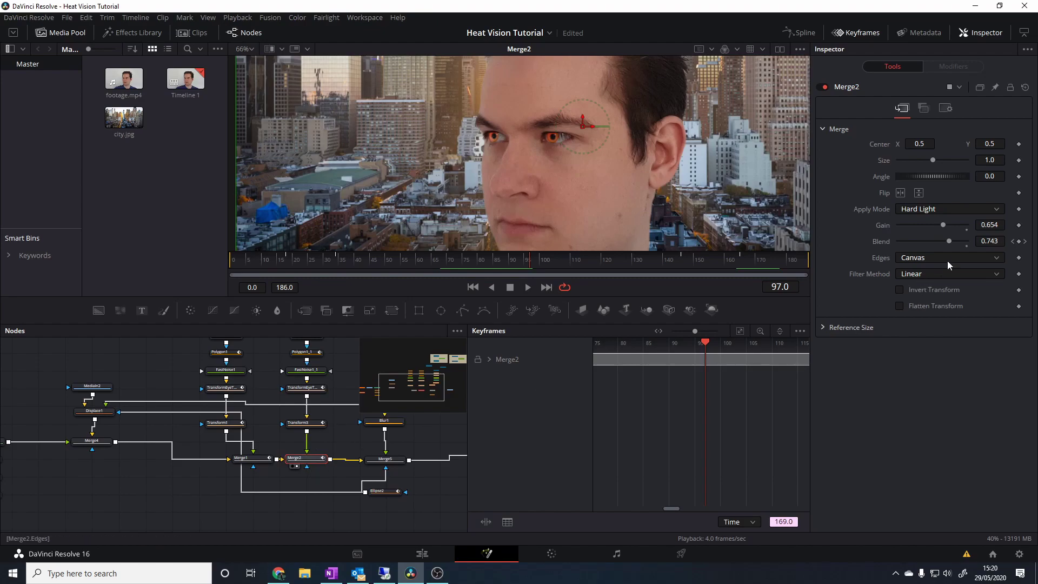
{"action": "left_click_drag", "start_coordinate": [951, 241], "coordinate": [1022, 231]}
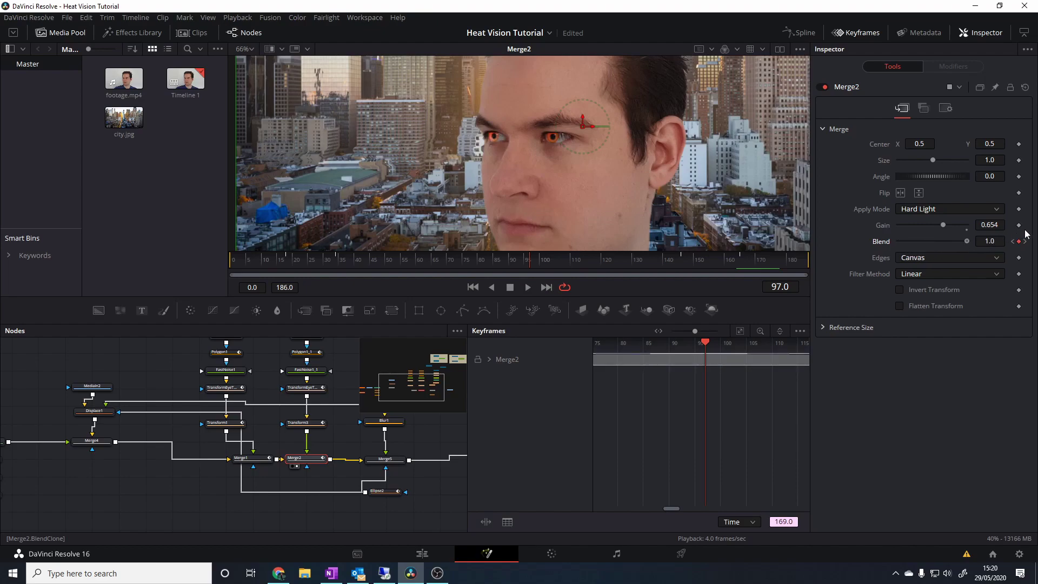
Step: Play back Merge2's output from around frame 68 to check how the eye effect fades in
{"action": "scroll", "coordinate": [649, 145], "scroll_direction": "down", "scroll_amount": 2}
{"action": "left_click_drag", "start_coordinate": [682, 173], "coordinate": [596, 181]}
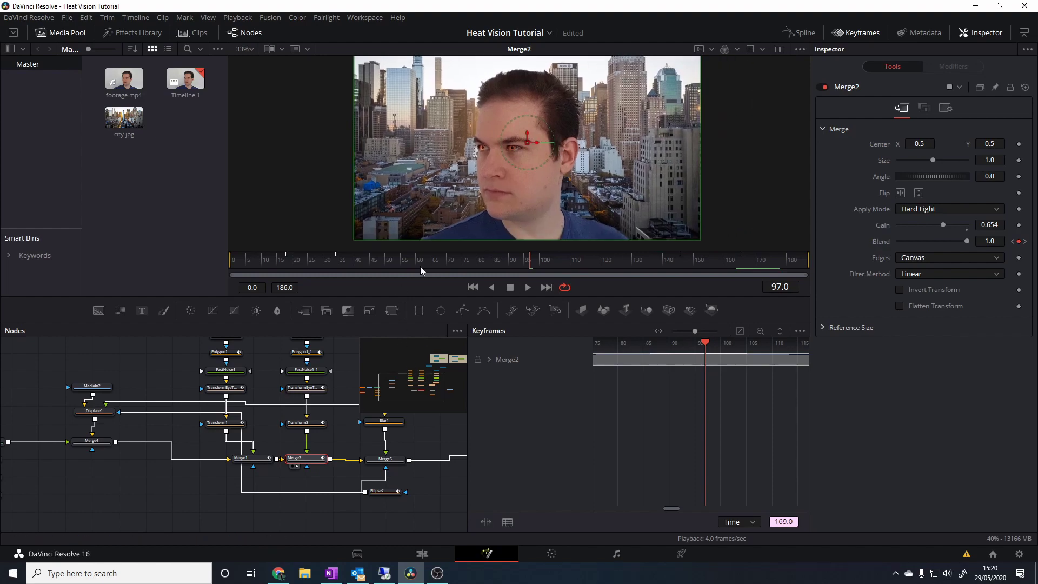
{"action": "left_click", "coordinate": [444, 261]}
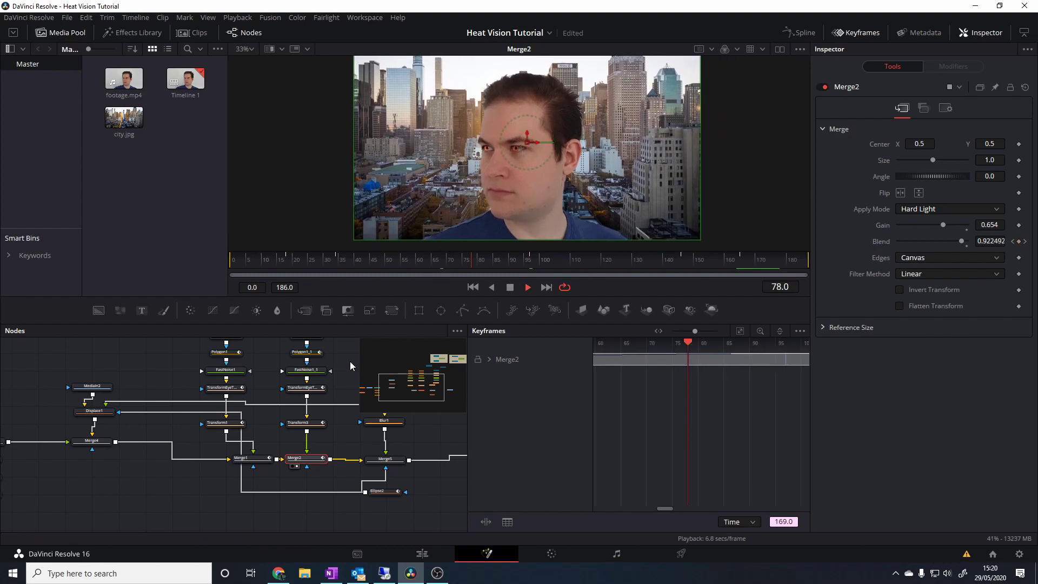